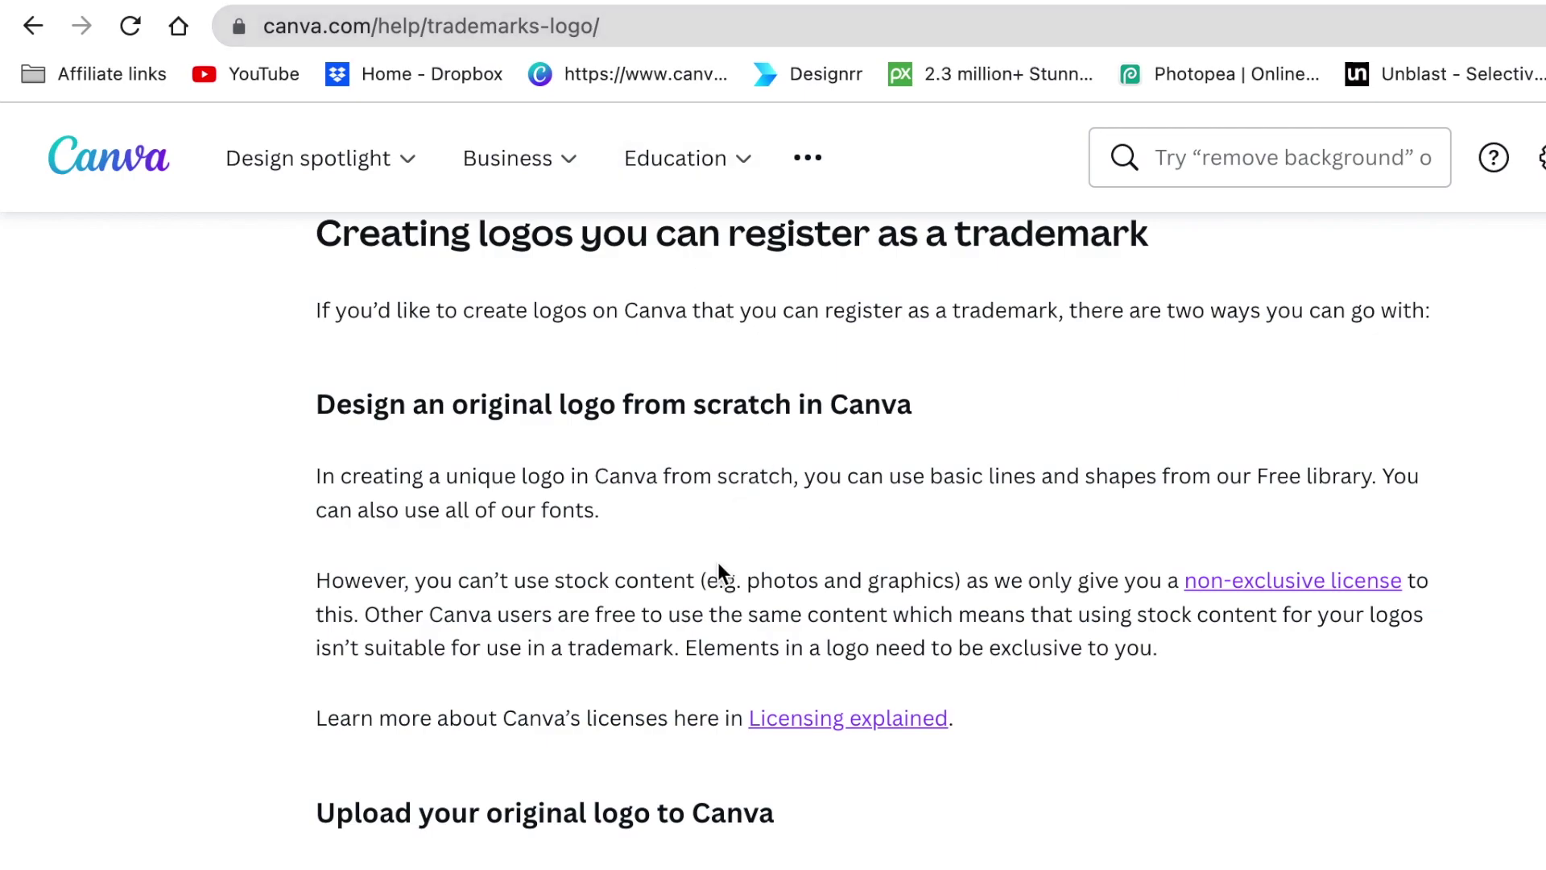
Step: Read the help article's section on creating logos that can be registered as a trademark, focusing on basic lines, shapes and fonts
scroll(718, 562, "down", 1)
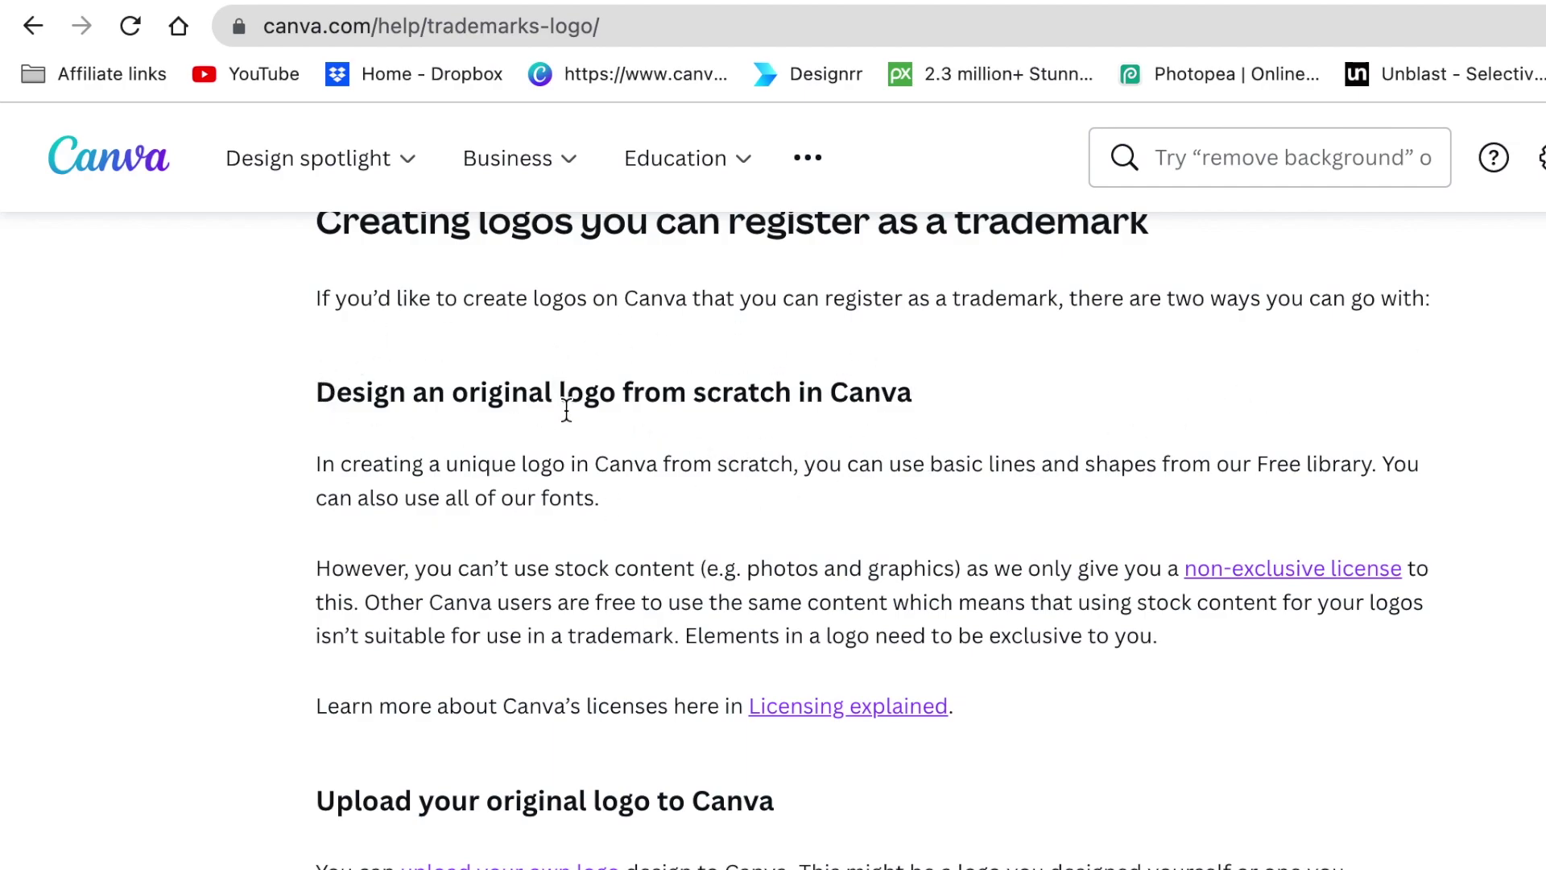
scroll(612, 447, "down", 1)
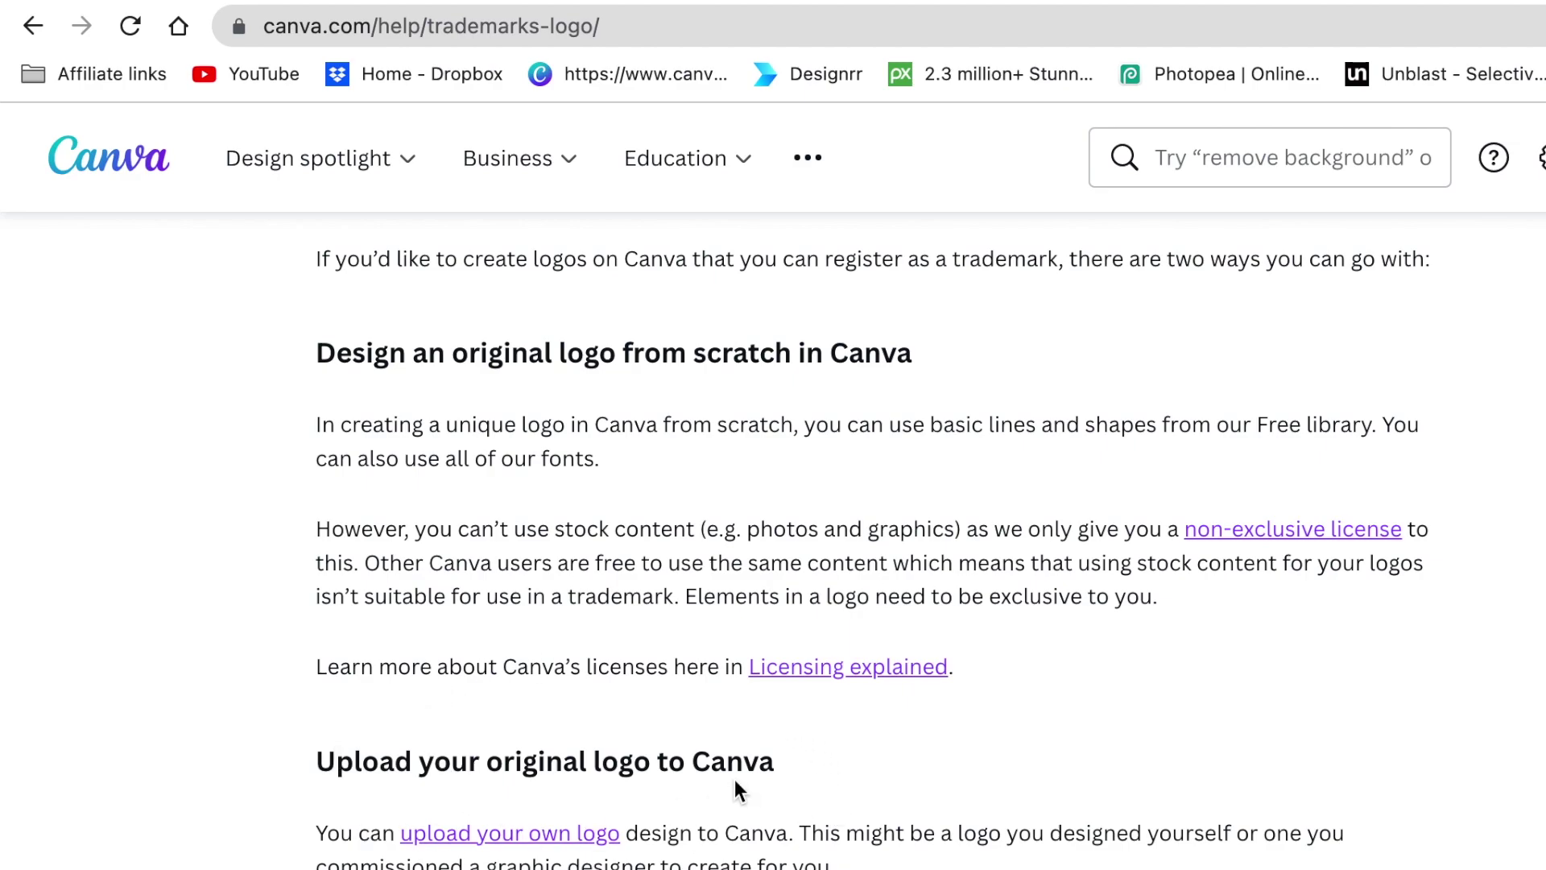
scroll(735, 779, "down", 1)
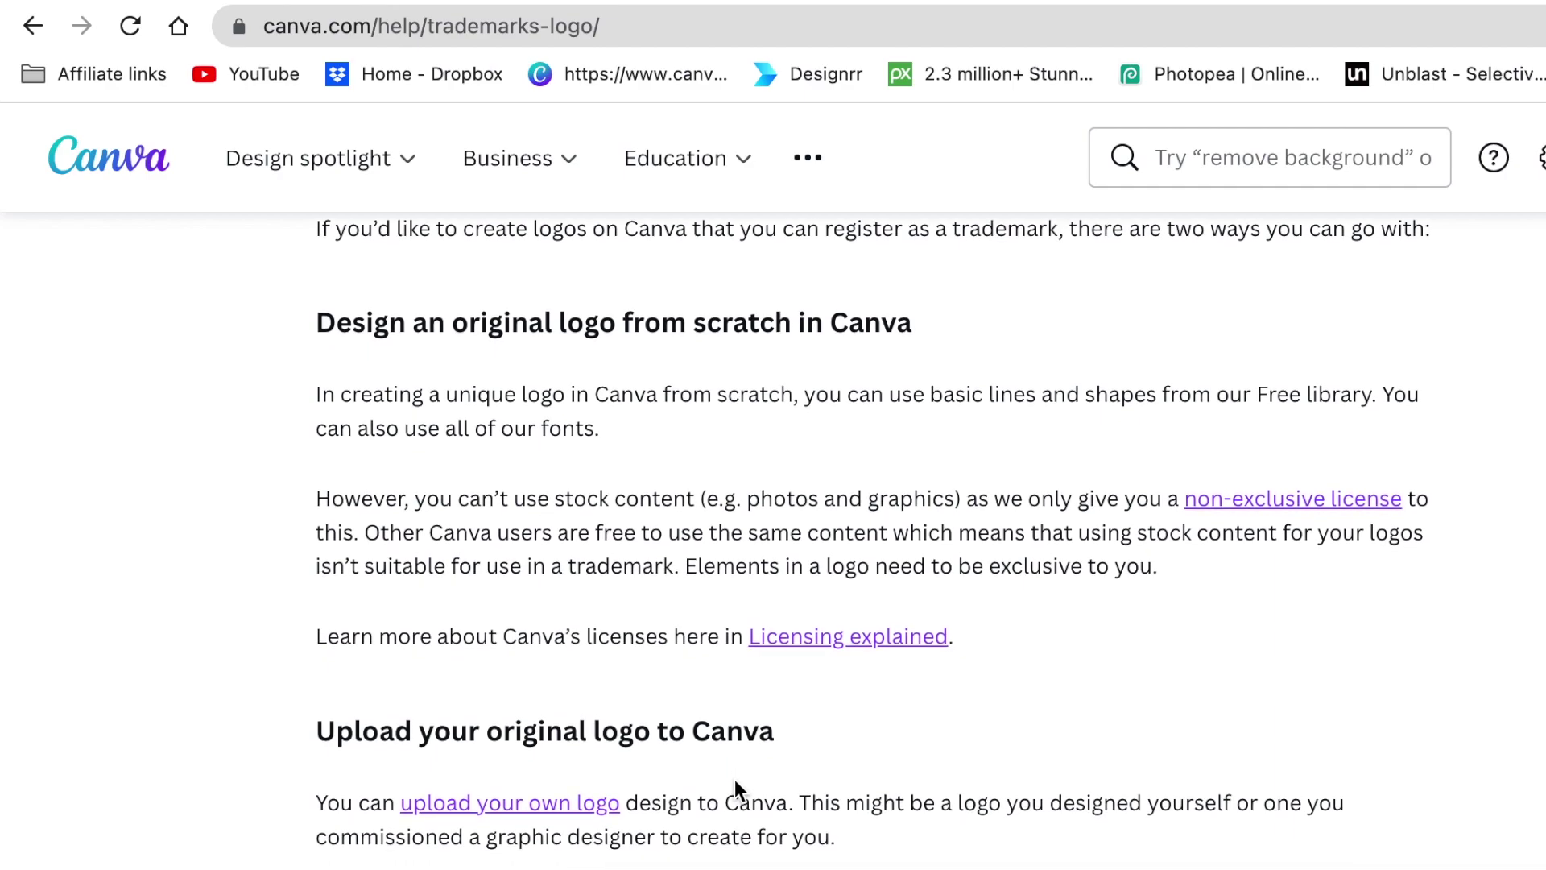
scroll(735, 780, "up", 1)
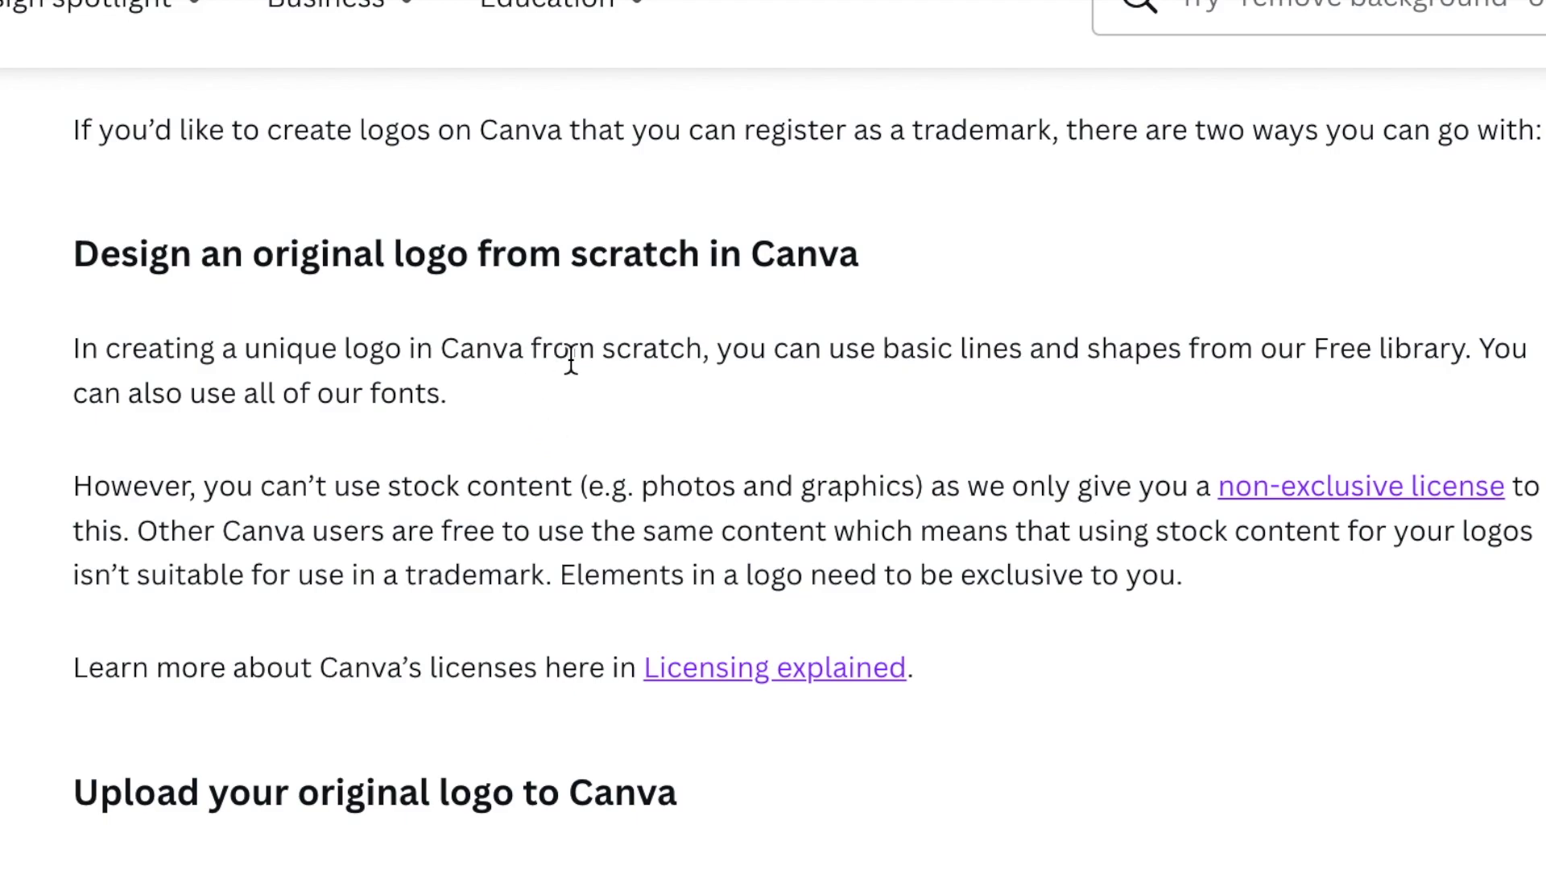
left_click_drag(896, 363, 1024, 363)
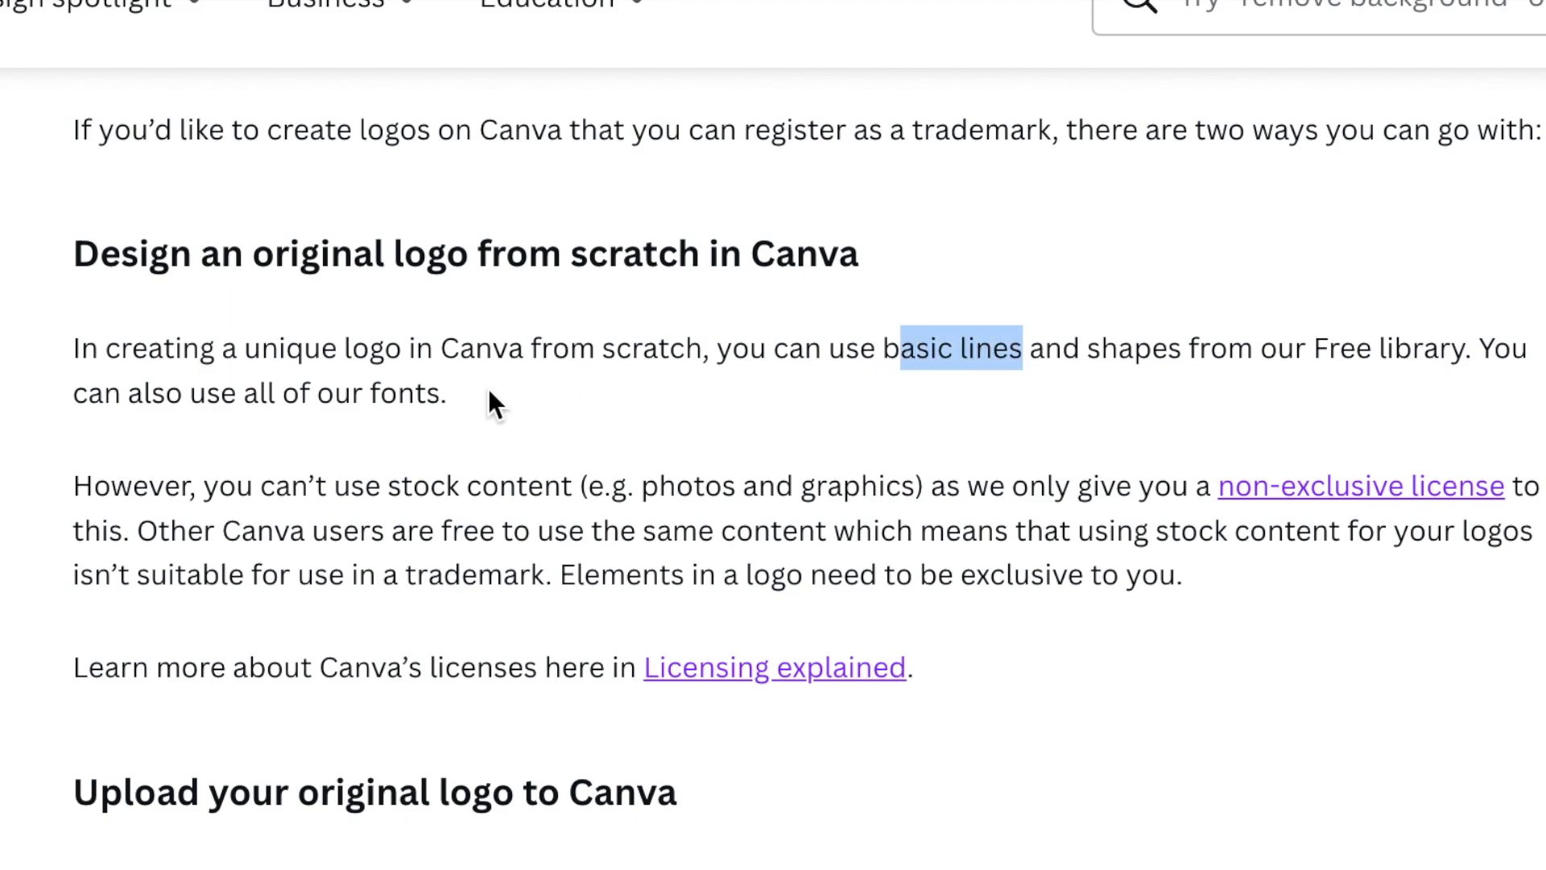
left_click_drag(183, 392, 448, 394)
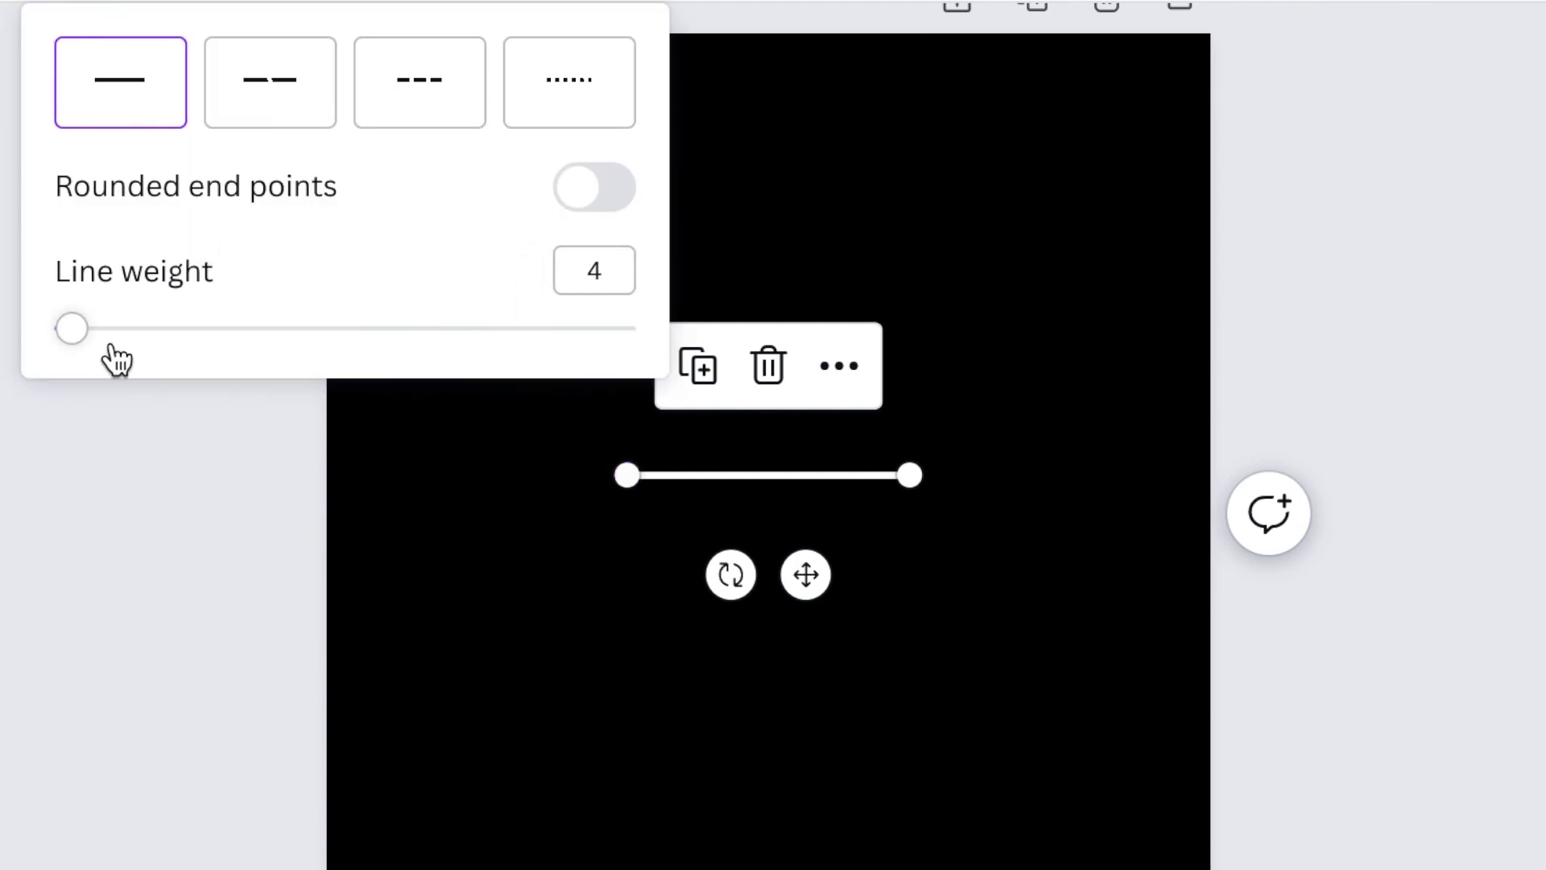
Step: Thin the white line and rotate its duplicate so the two lines meet at their left ends in an open angle
left_click_drag(87, 340, 64, 341)
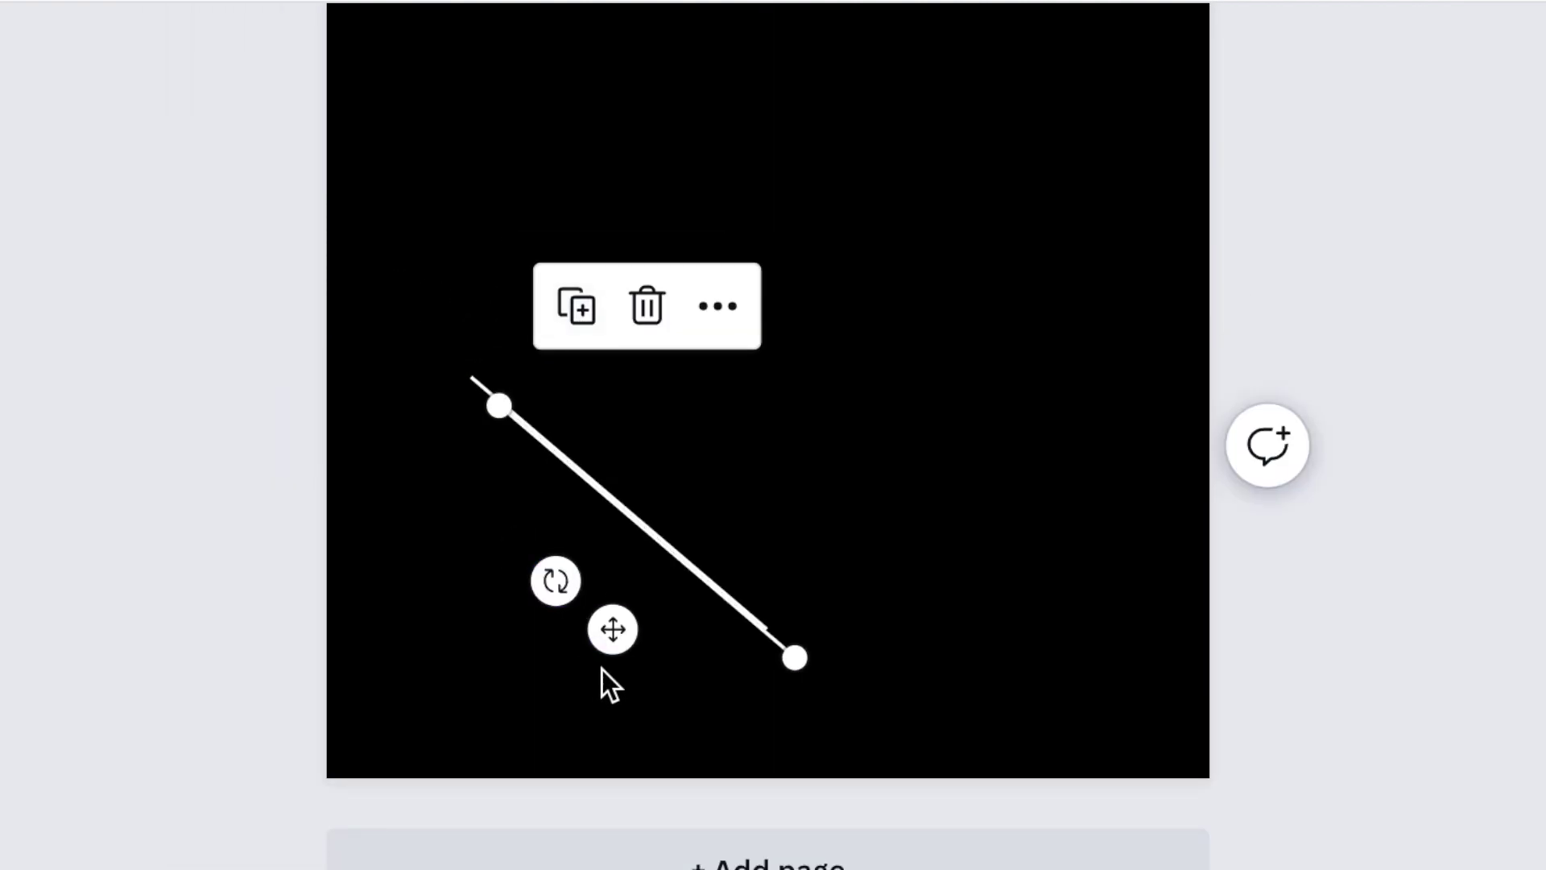
left_click_drag(556, 580, 670, 549)
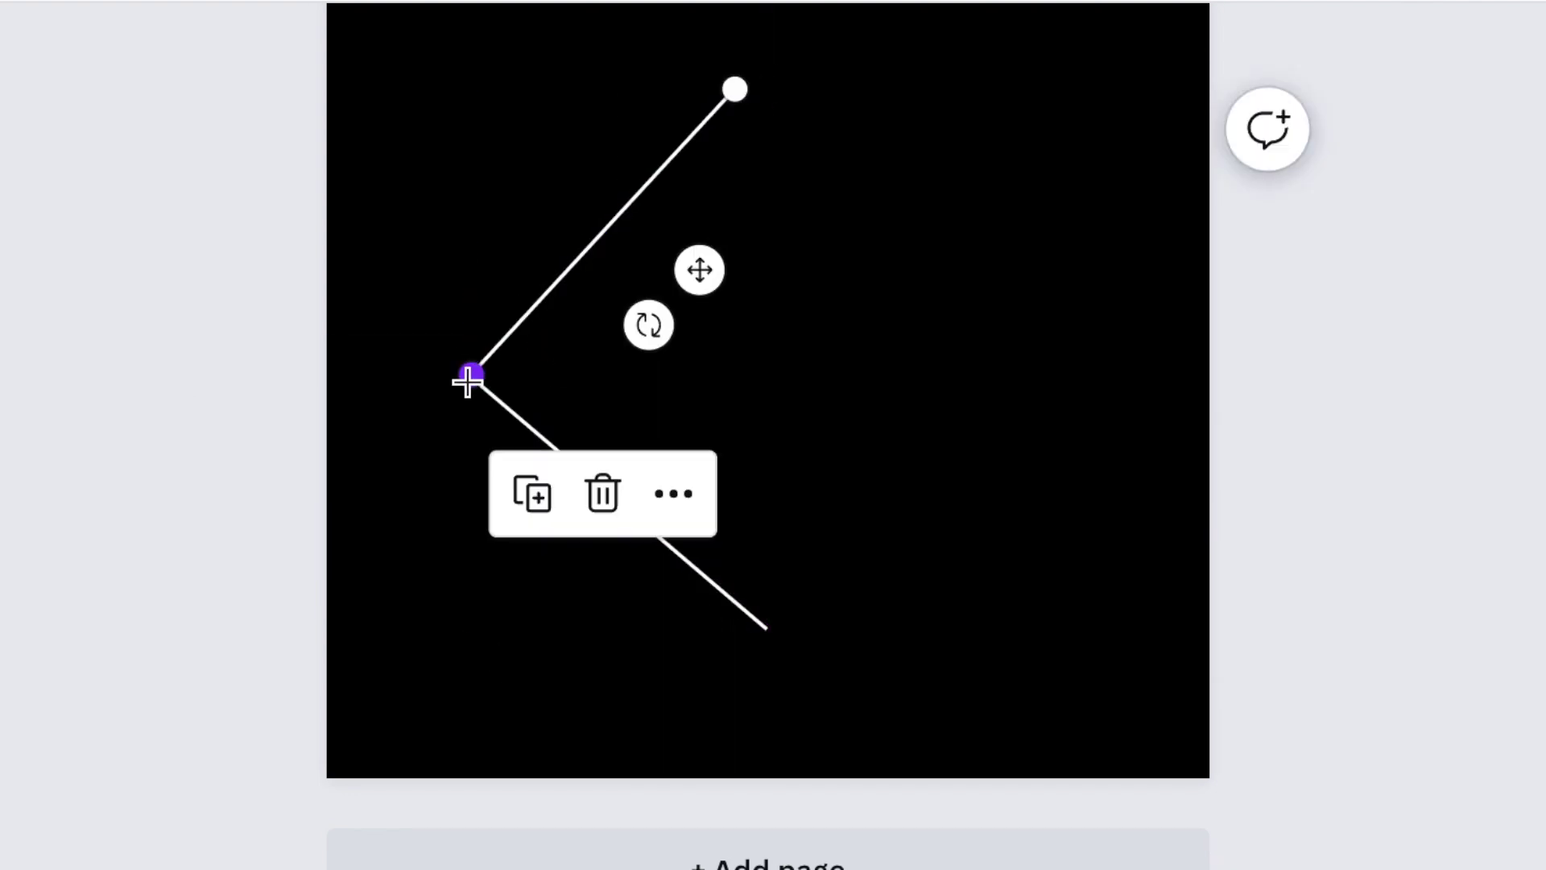
scroll(466, 379, "up", 3)
key("Escape")
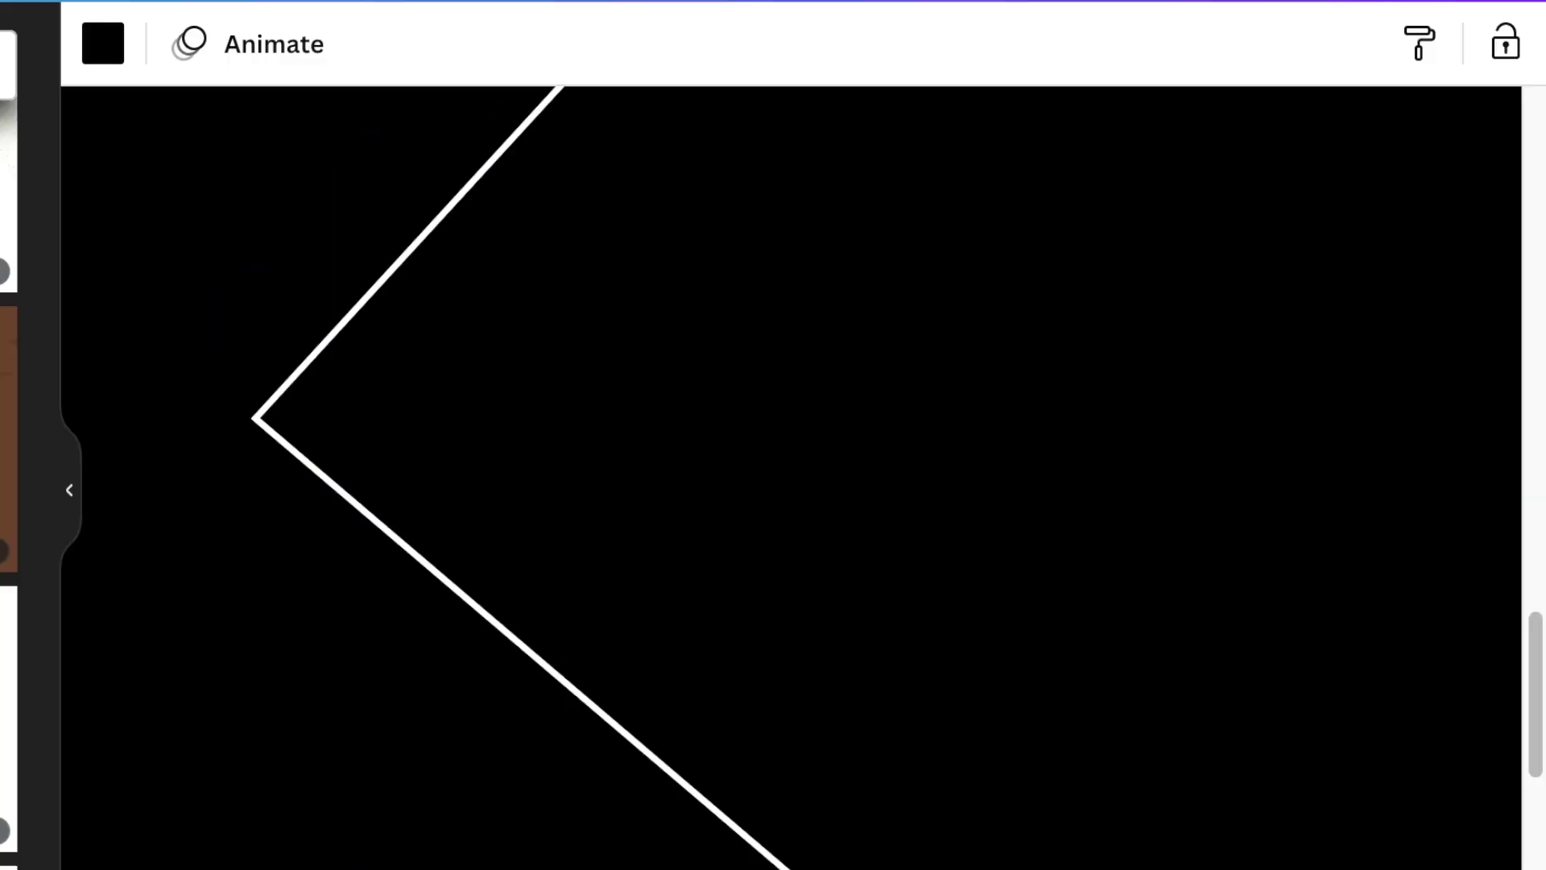
Step: Group the two angled lines and duplicate the group
scroll(792, 418, "down", 5)
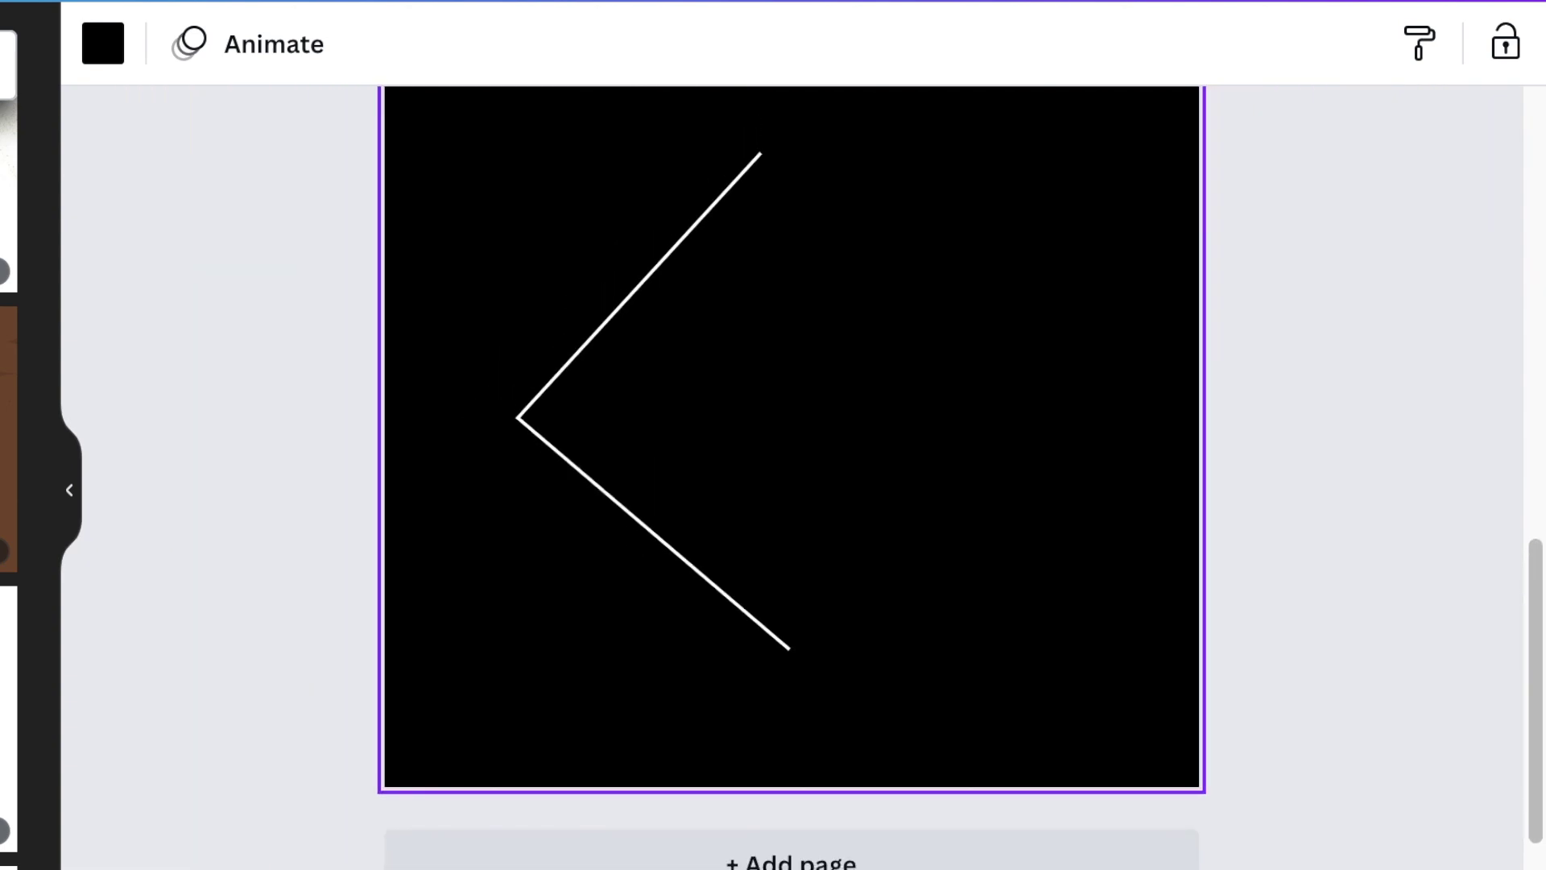
left_click_drag(261, 305, 624, 564)
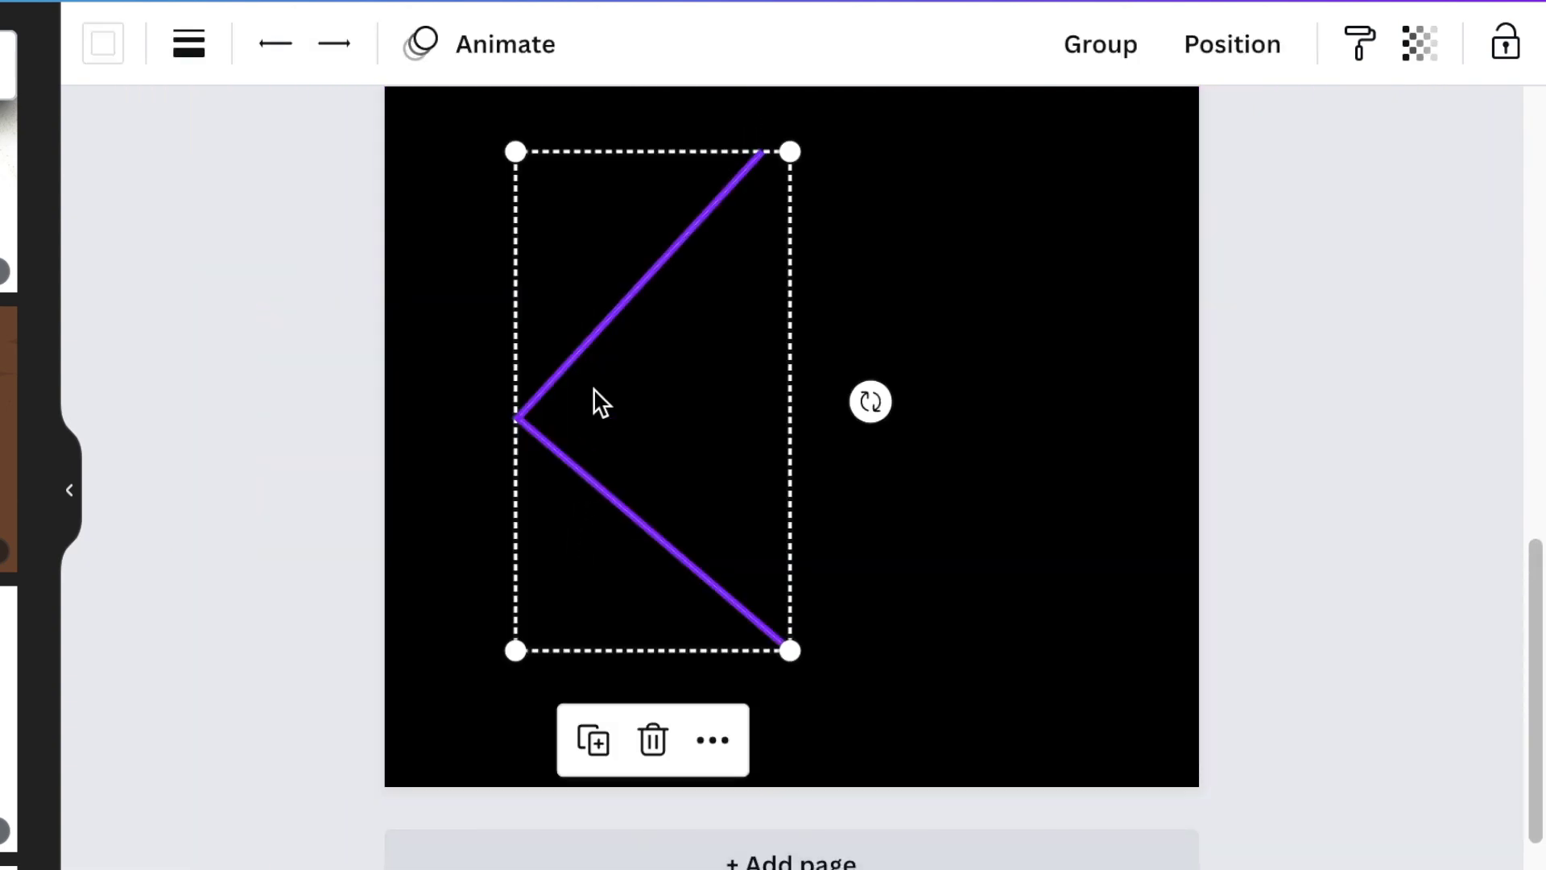
left_click(1098, 53)
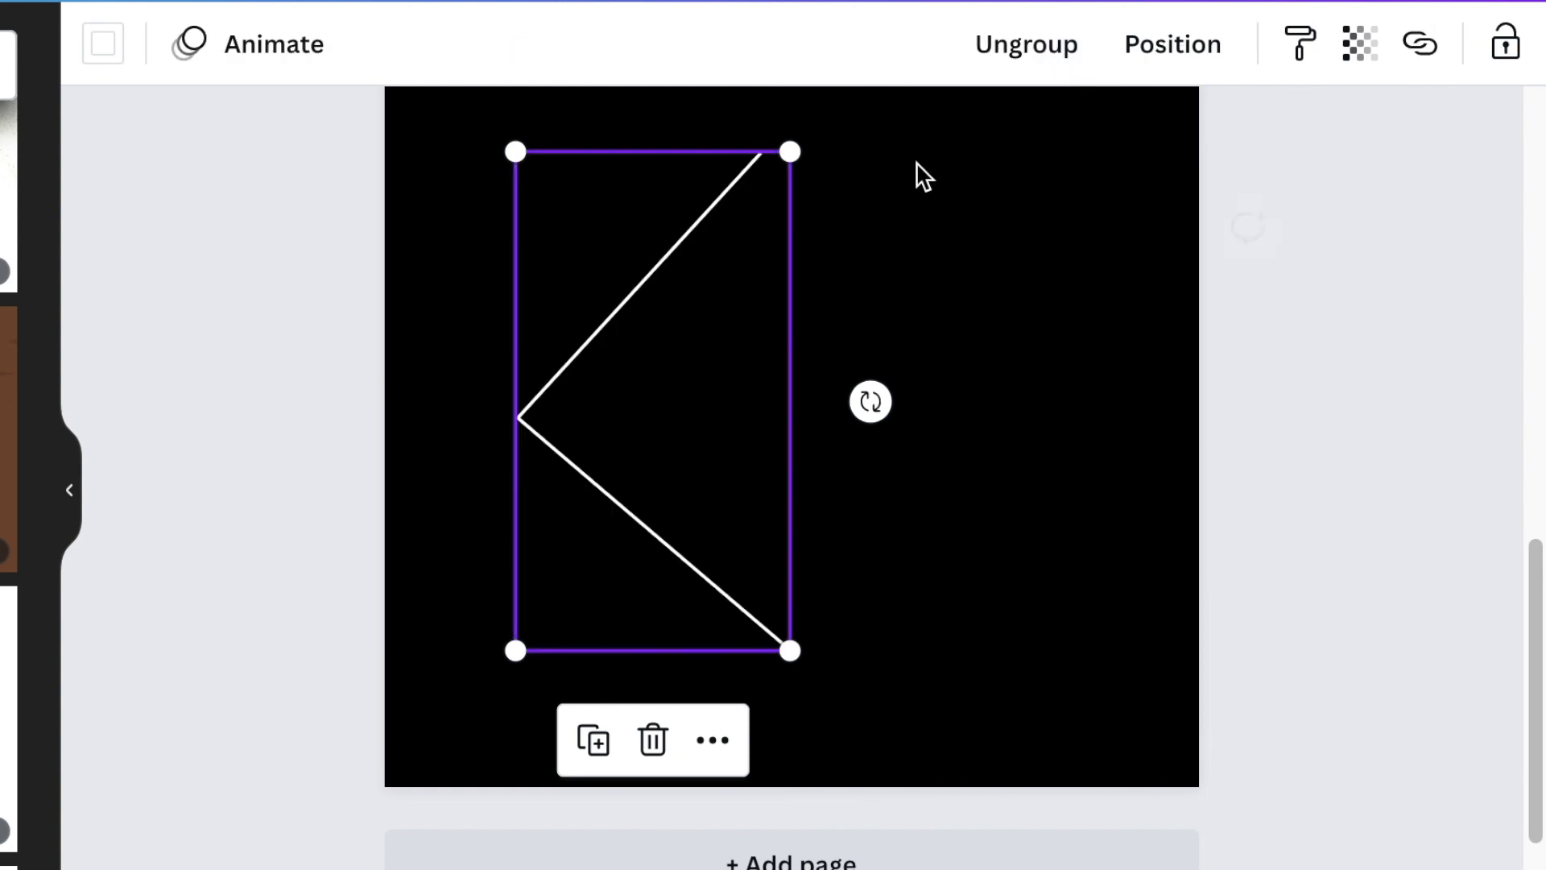
left_click(616, 741)
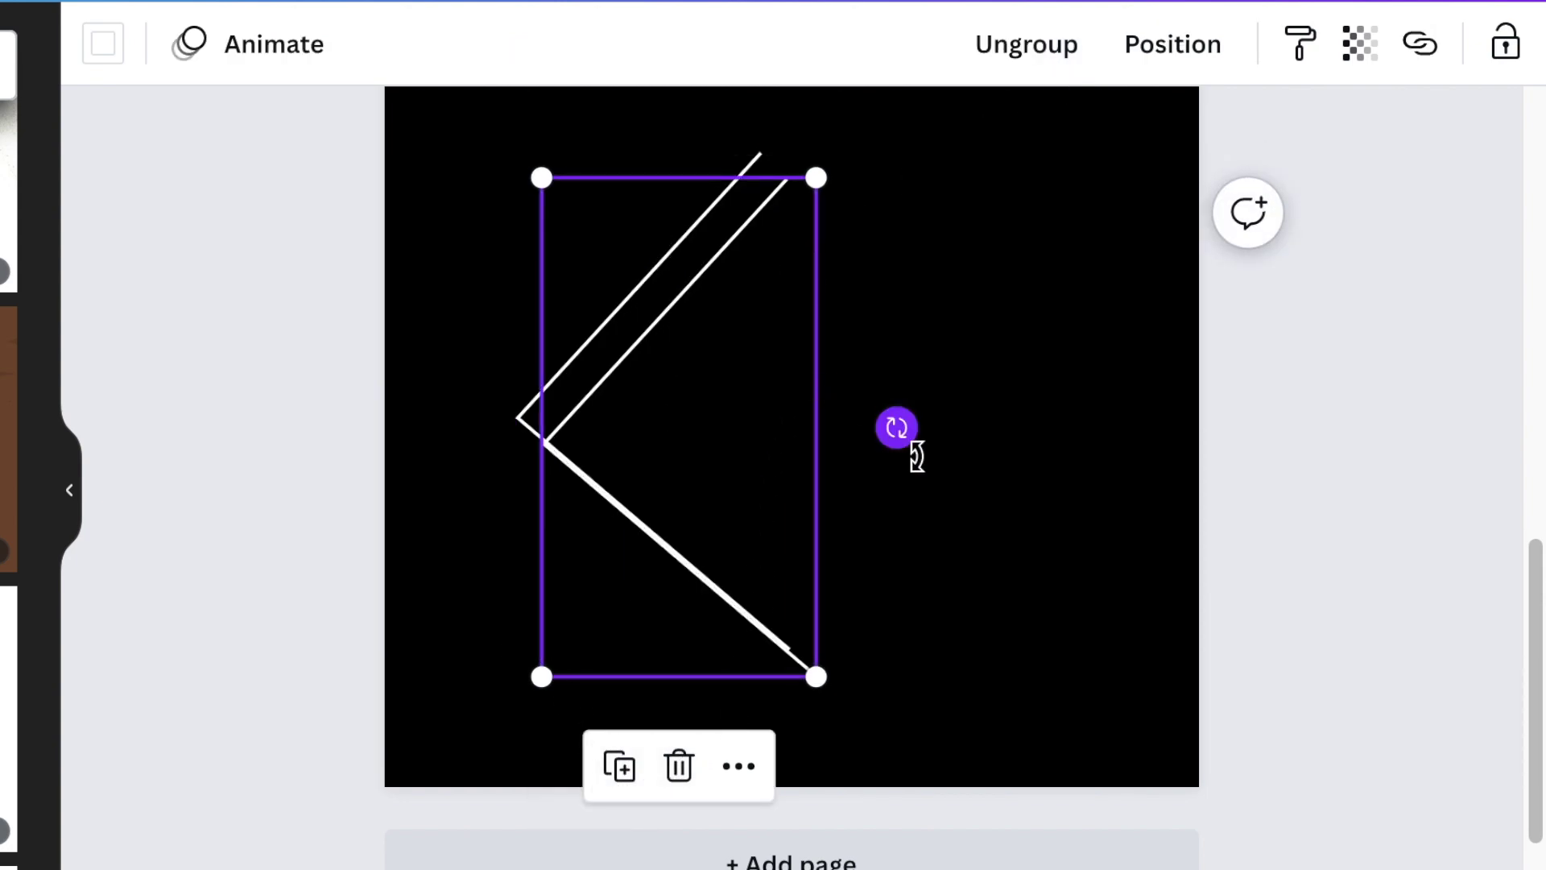
Step: Rotate the duplicated angle half a turn and place it opposite the original to form a closed diamond
left_click_drag(897, 424, 428, 443)
left_click_drag(794, 420, 974, 435)
left_click_drag(872, 120, 906, 122)
left_click(1003, 486)
left_click_drag(1004, 486, 1002, 486)
left_click(1101, 631)
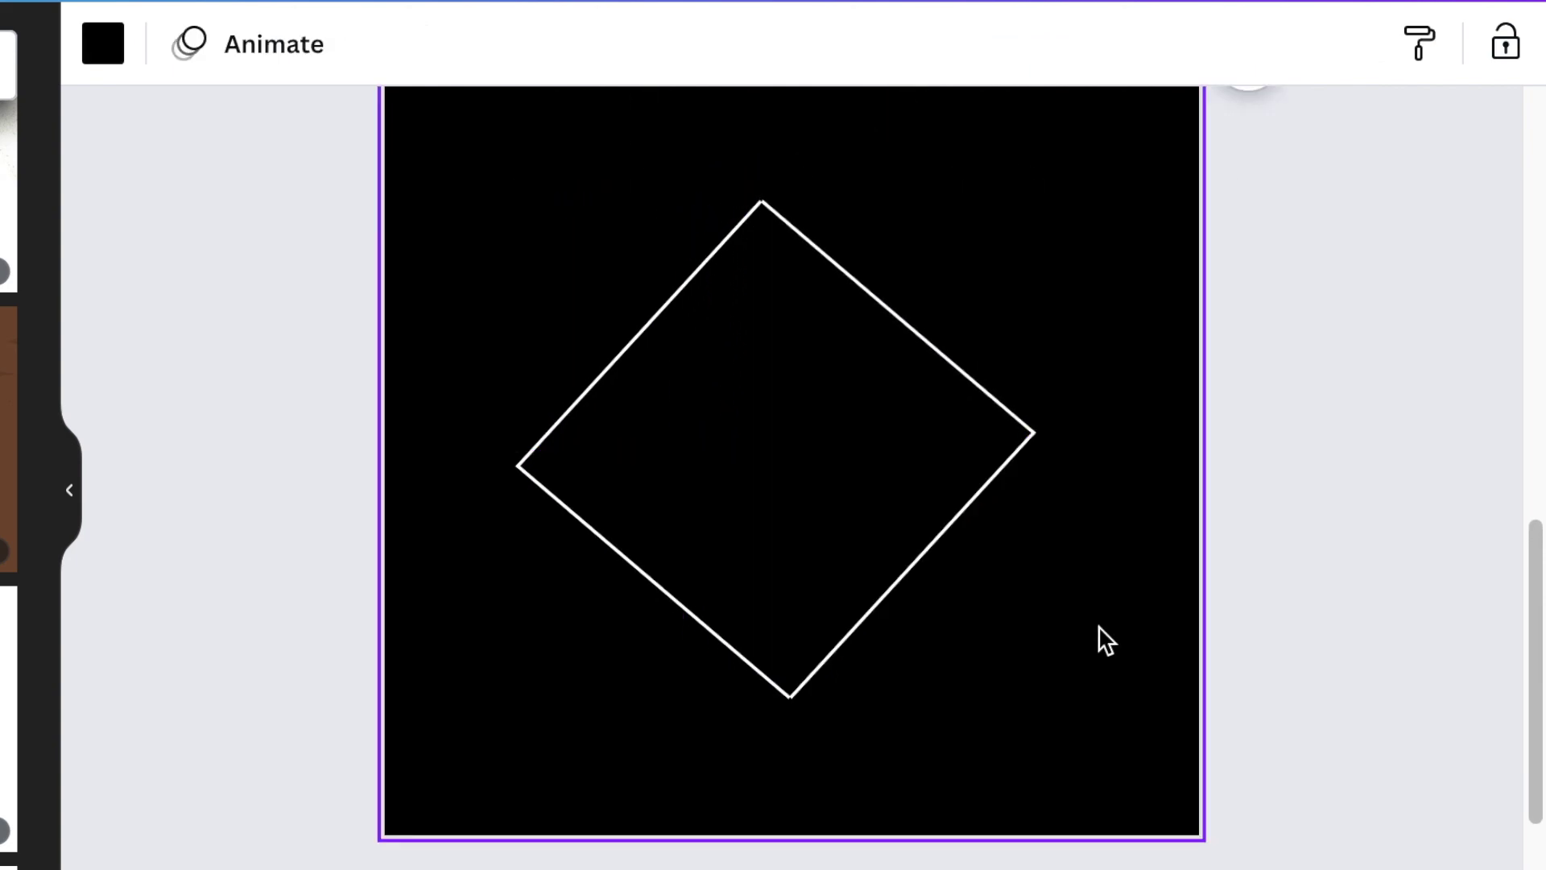
Step: Nudge the right half of the diamond left so its upper and lower corners line up with the left half
left_click(990, 483)
key("Left")
key("Left")
left_click(1130, 670)
scroll(1084, 759, "up", 3, "ctrl")
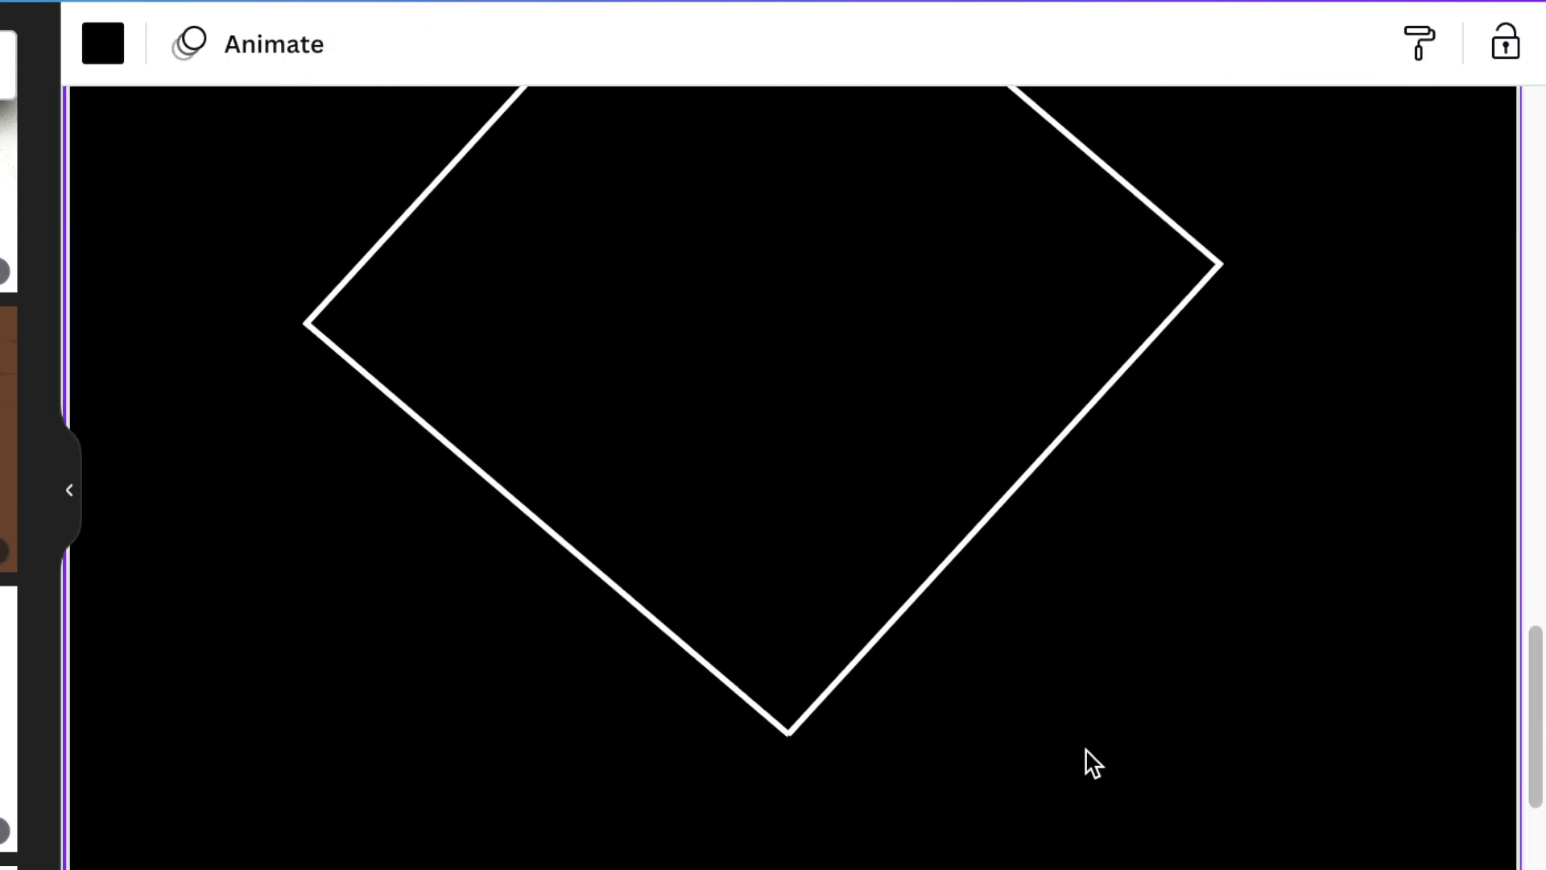
left_click(967, 687)
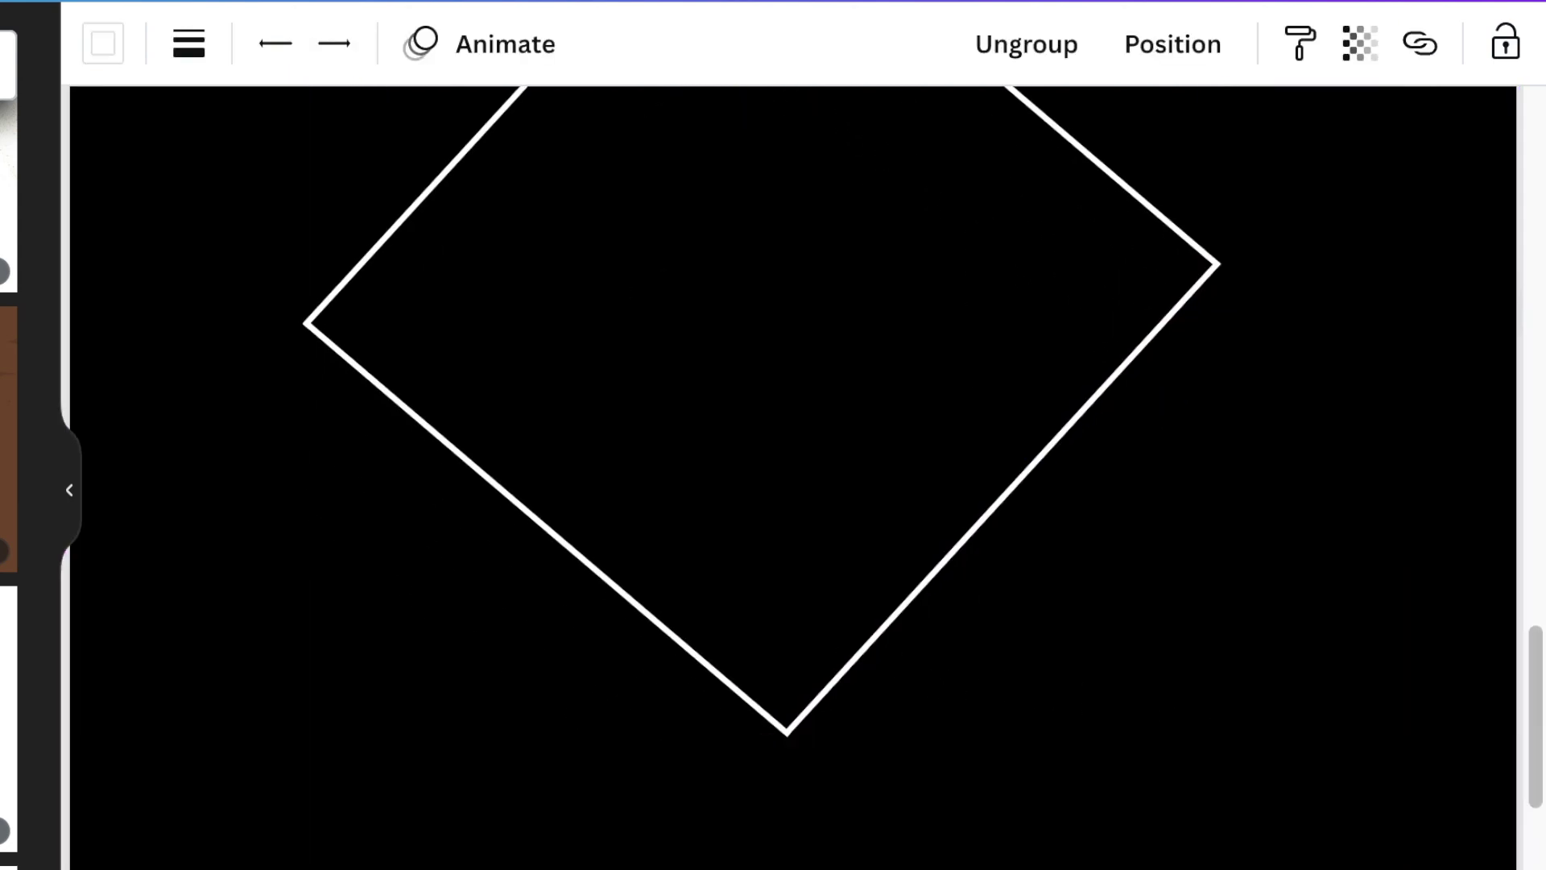
left_click(1287, 786)
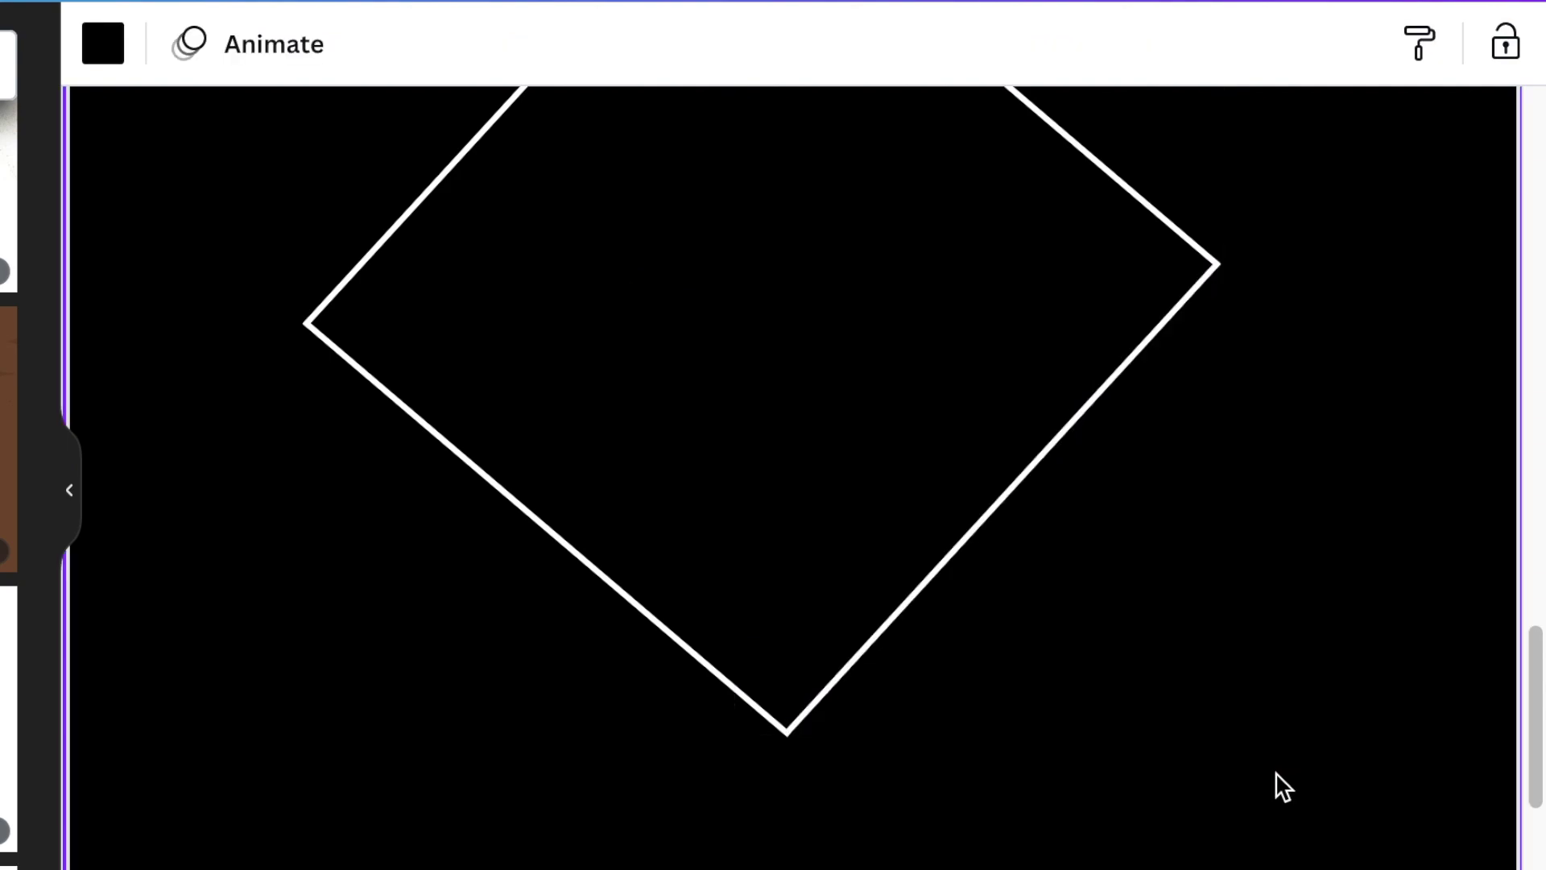
scroll(994, 766, "up", 3)
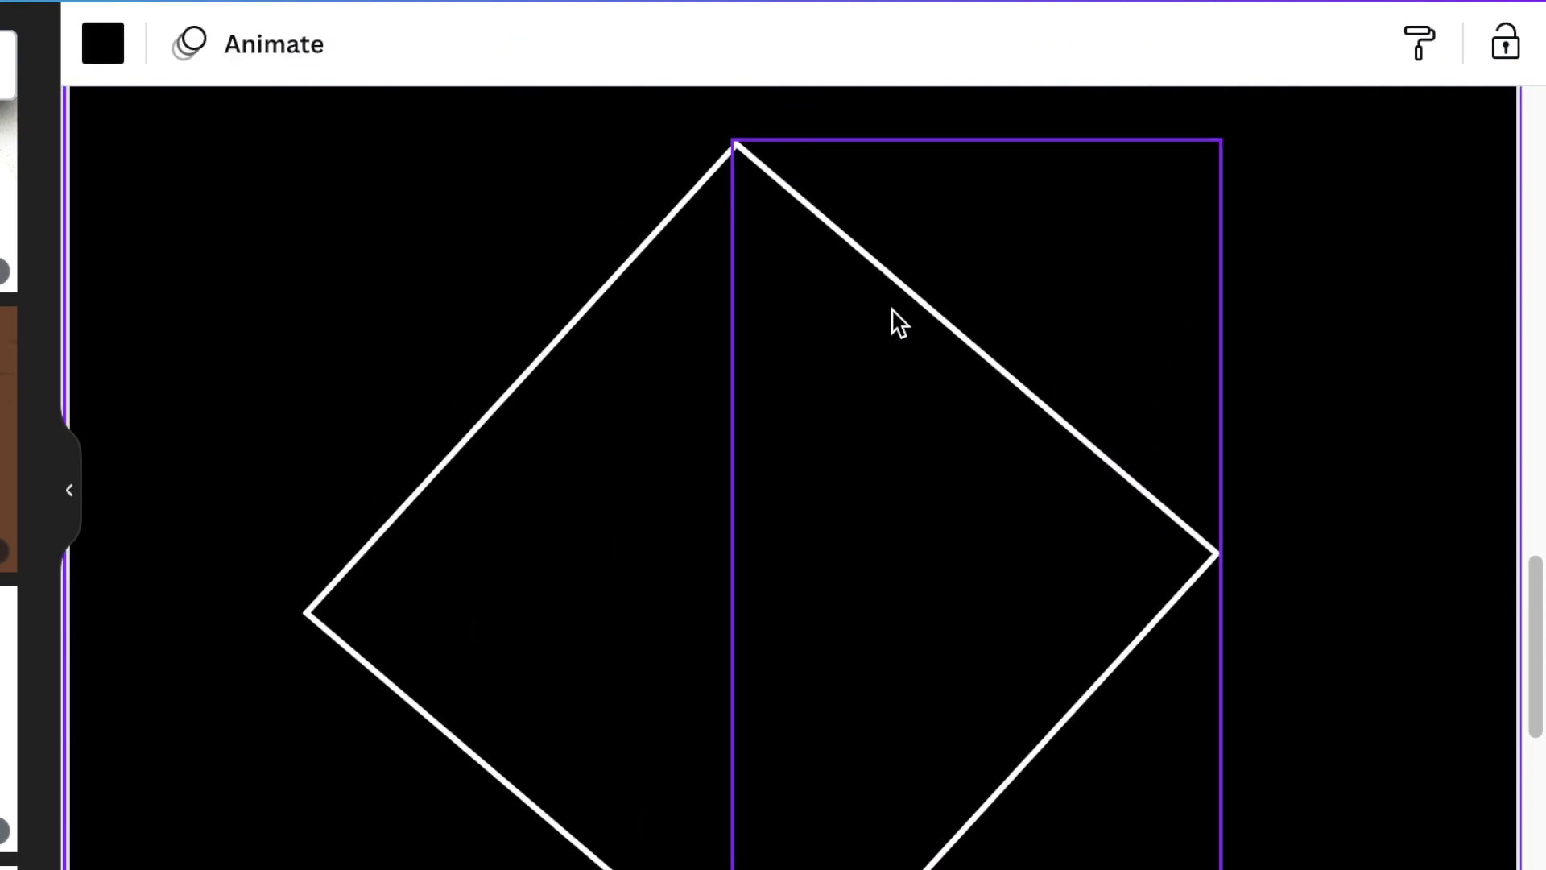
left_click(900, 334)
left_click(935, 369)
scroll(1305, 414, "down", 2)
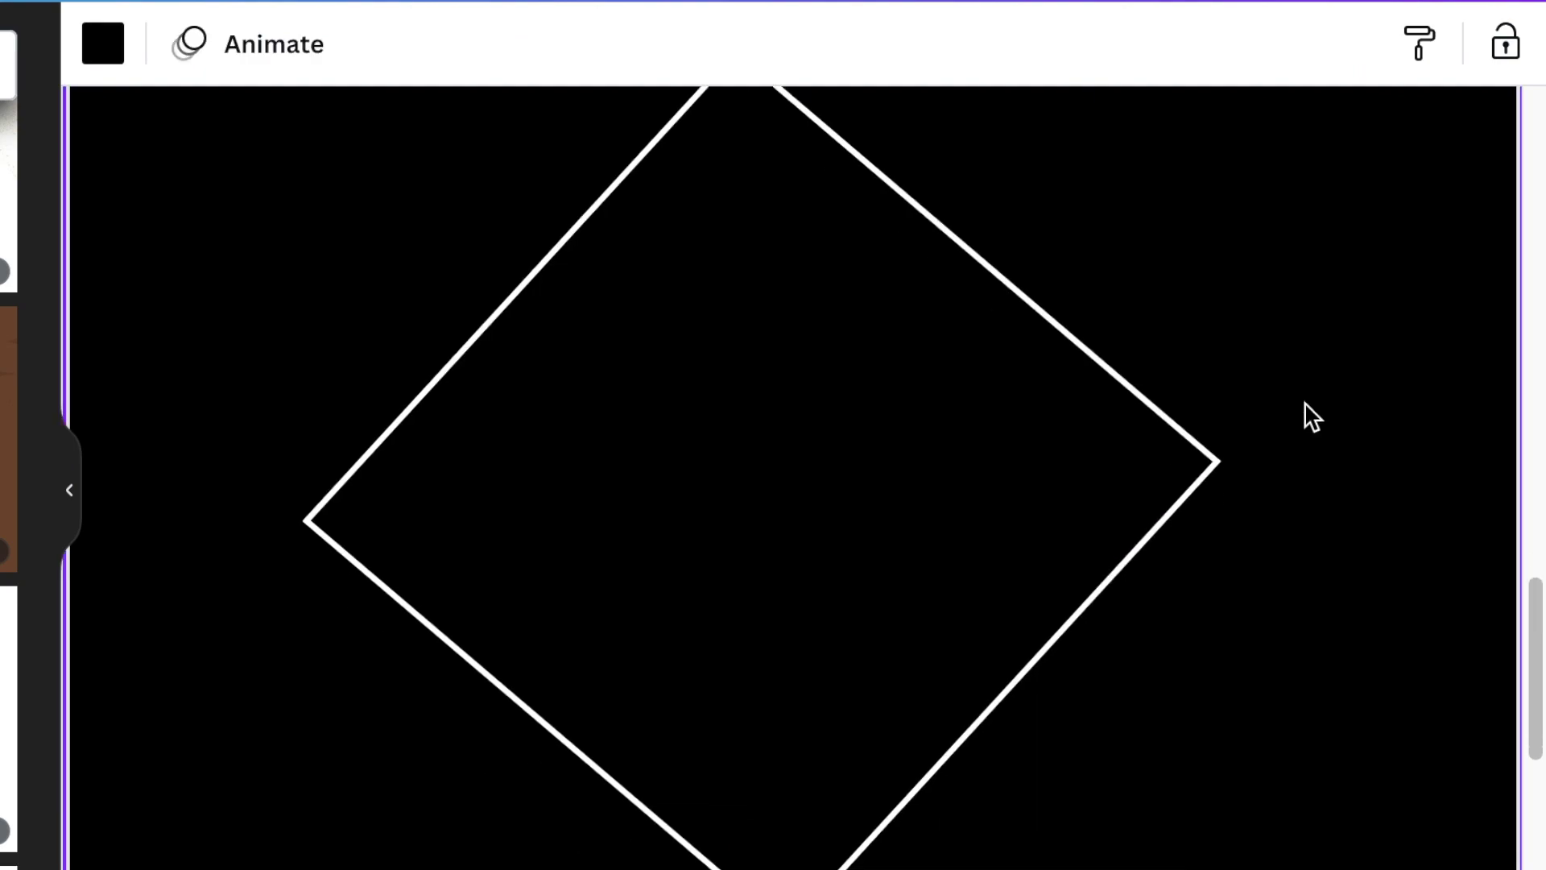
scroll(1280, 564, "down", 3)
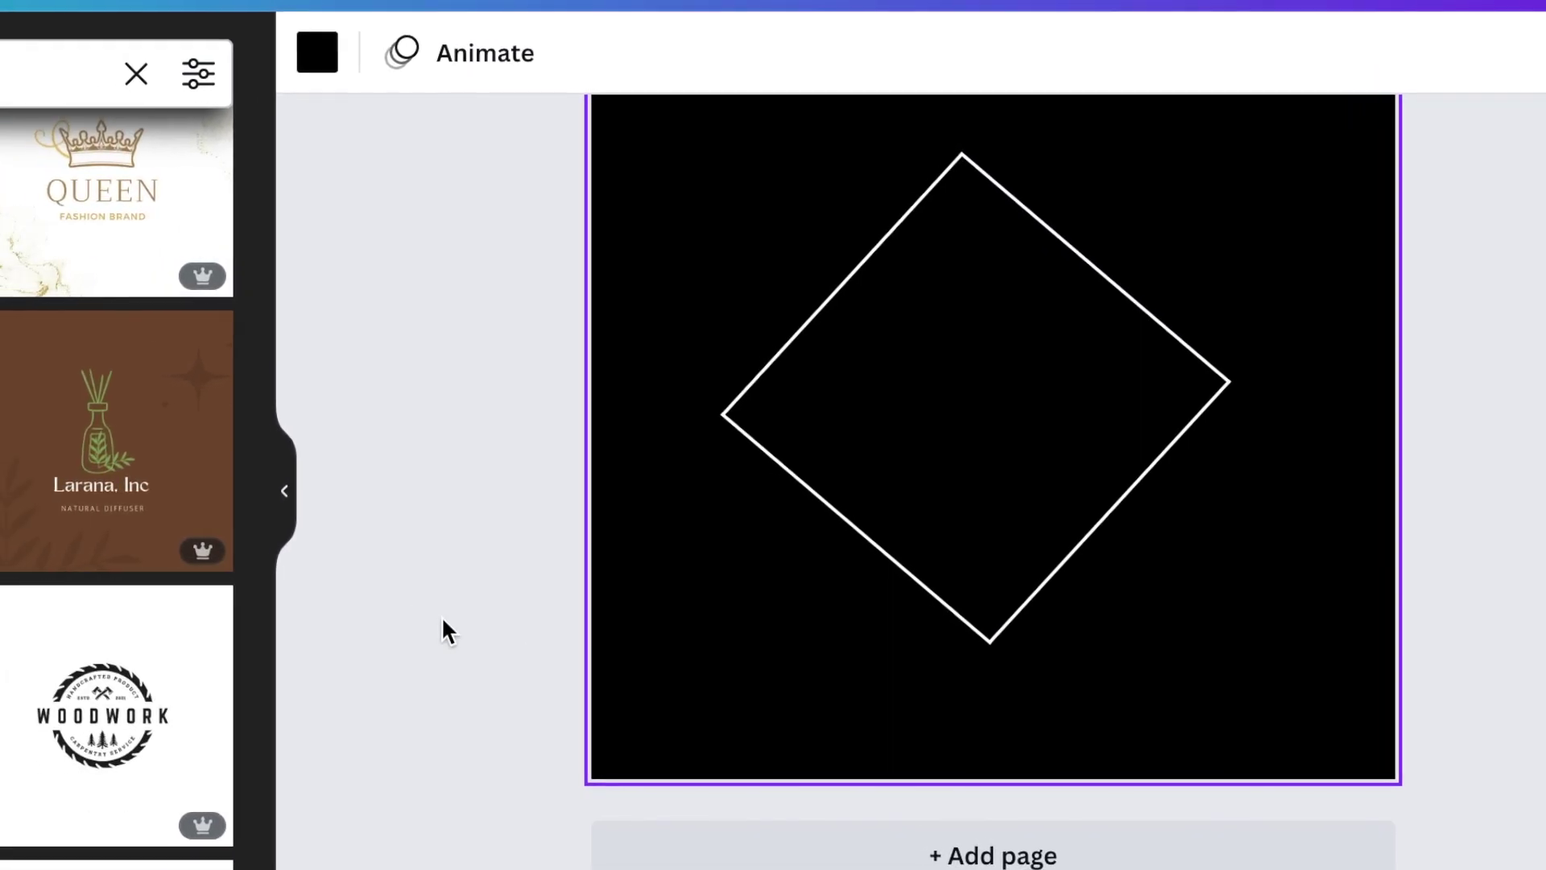
Step: Look through the Lines & Shapes elements, and add the recently used circle with an outer ring to the page
left_click(47, 240)
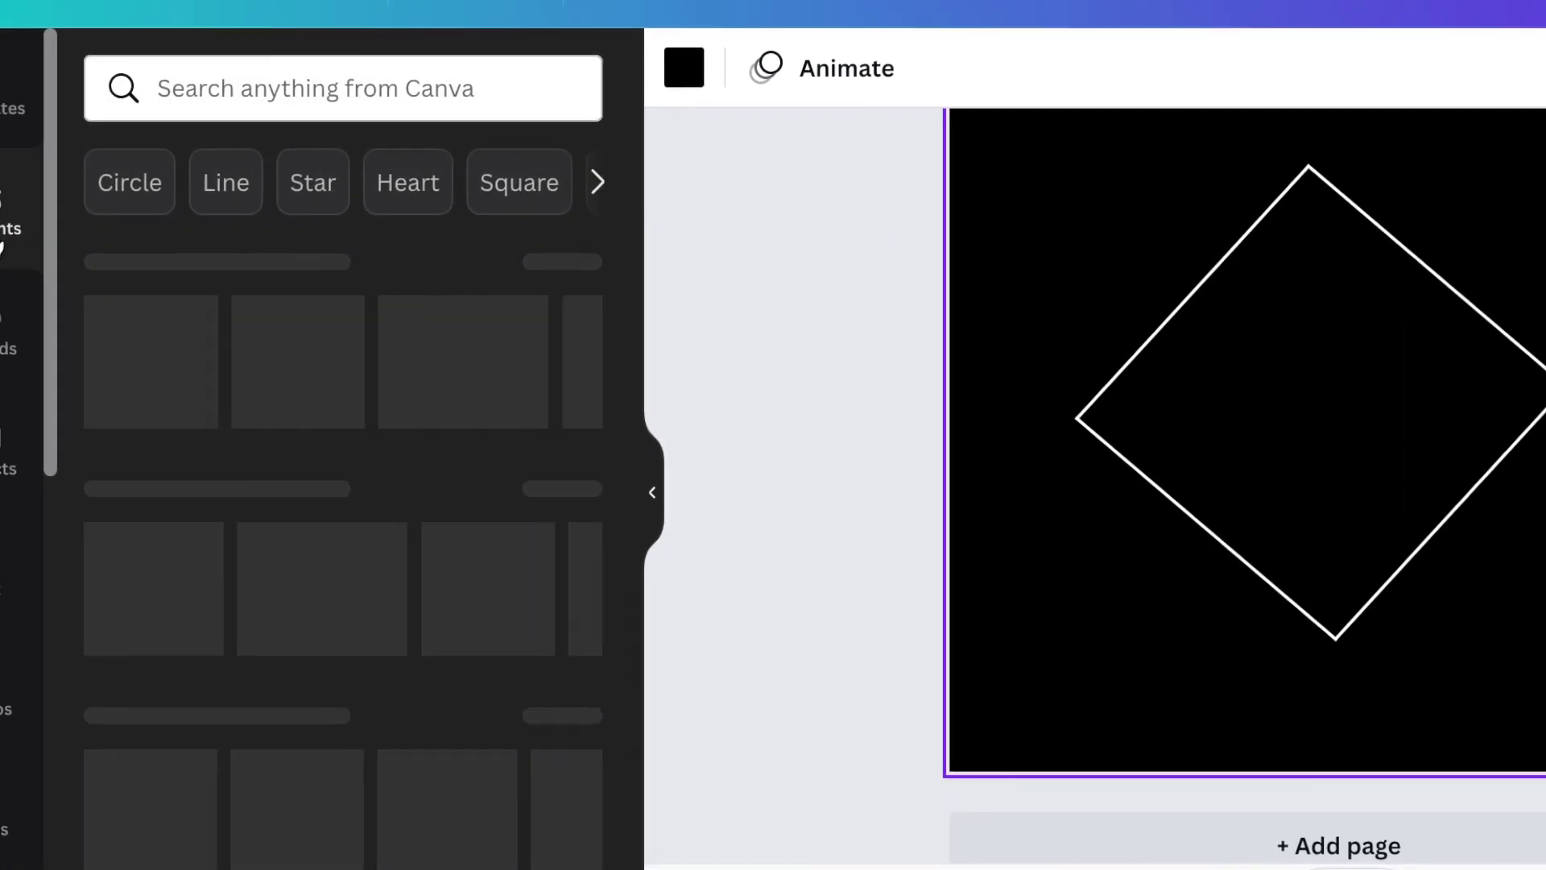
left_click(643, 492)
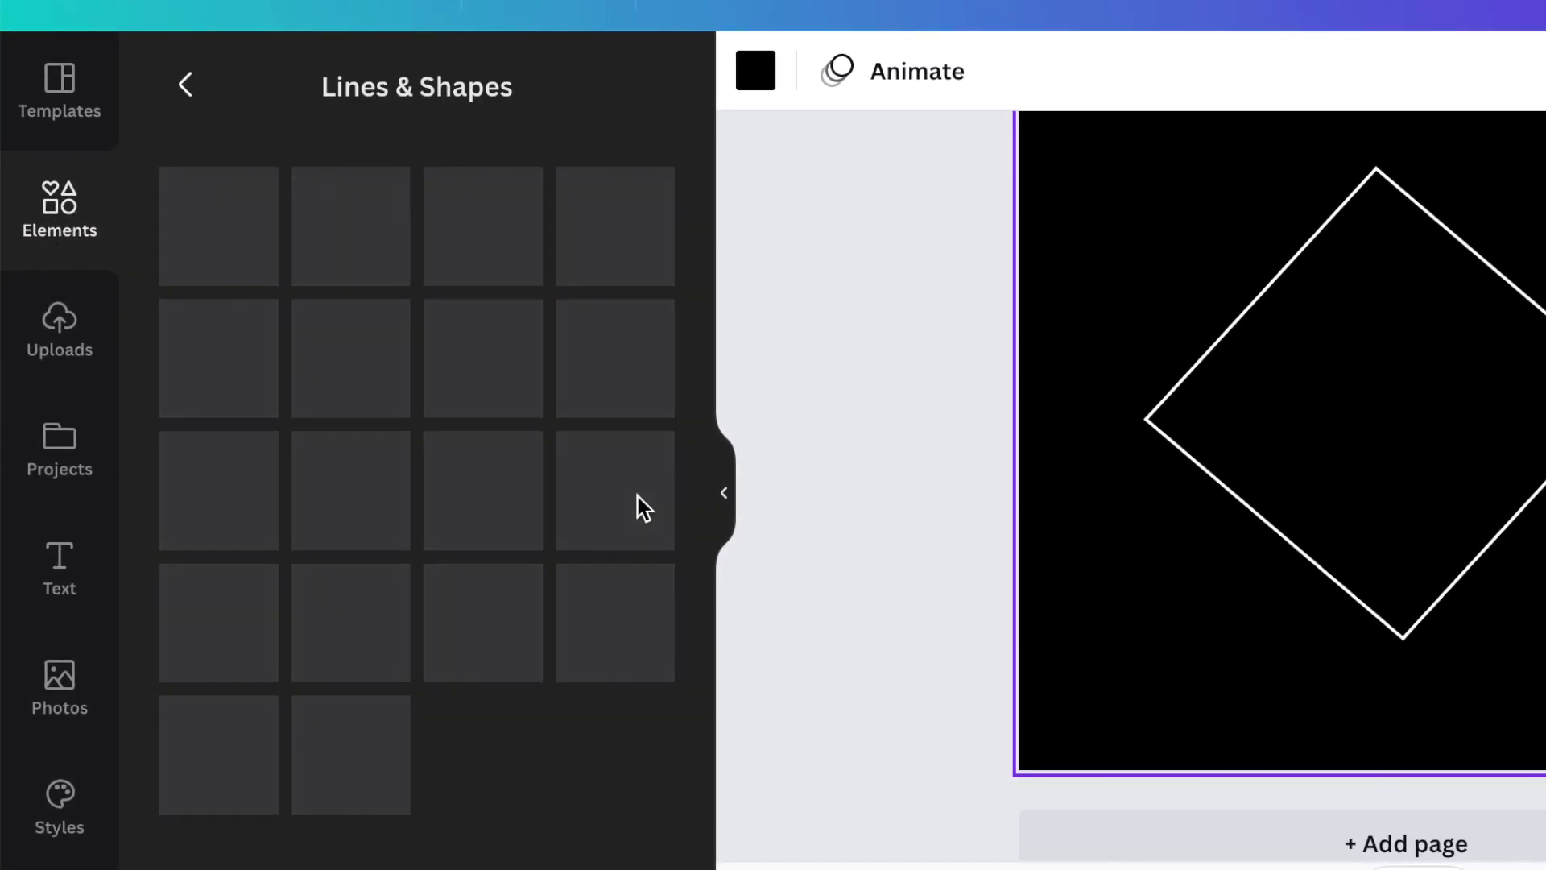
scroll(572, 554, "down", 5)
scroll(574, 556, "down", 6)
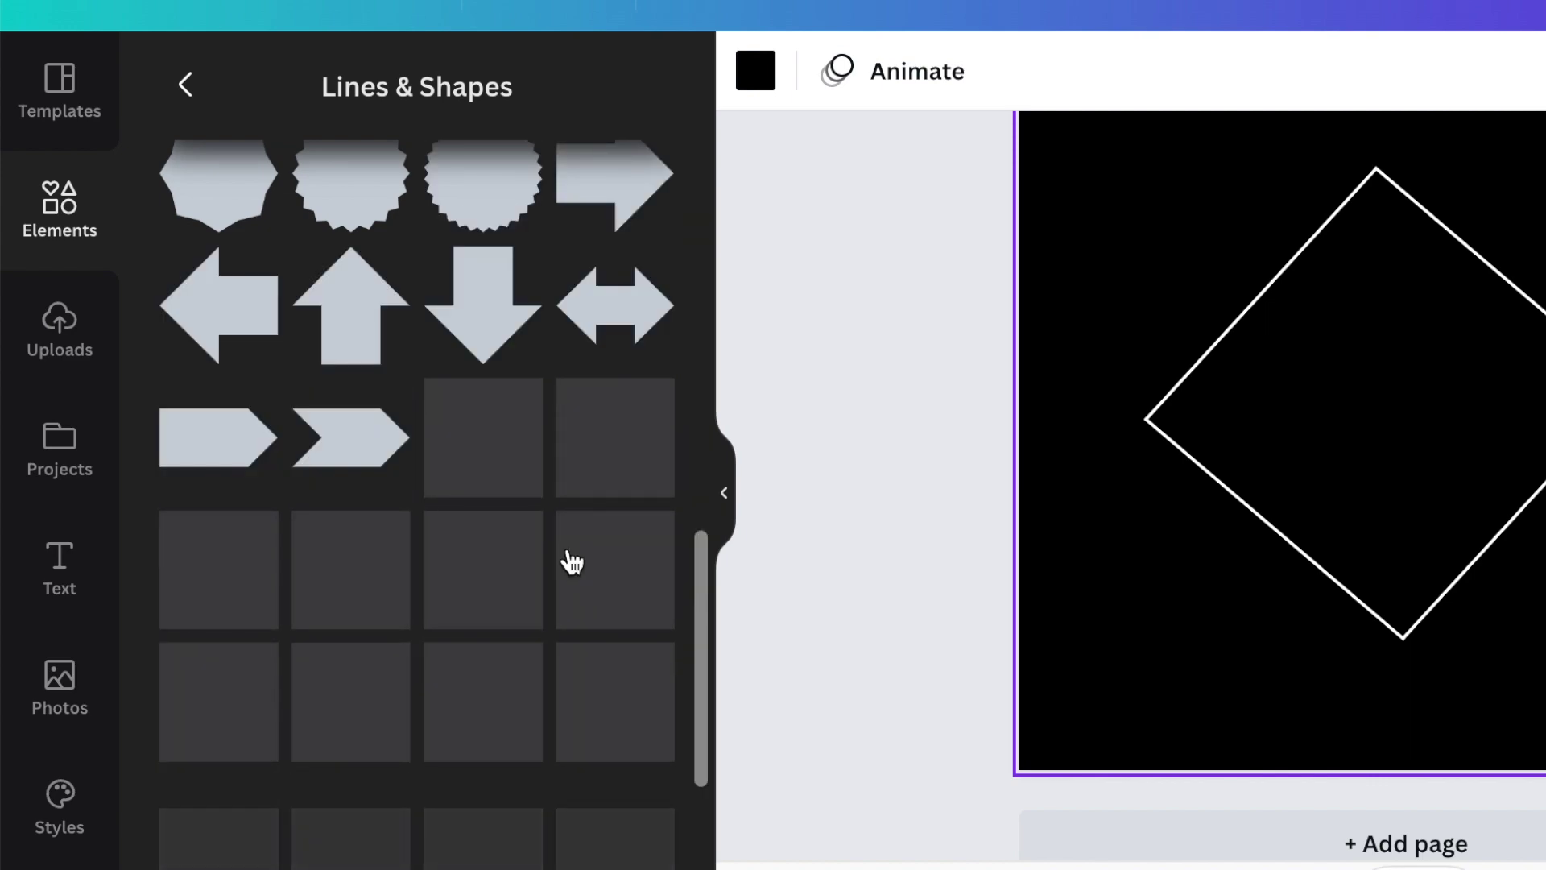
scroll(570, 562, "down", 3)
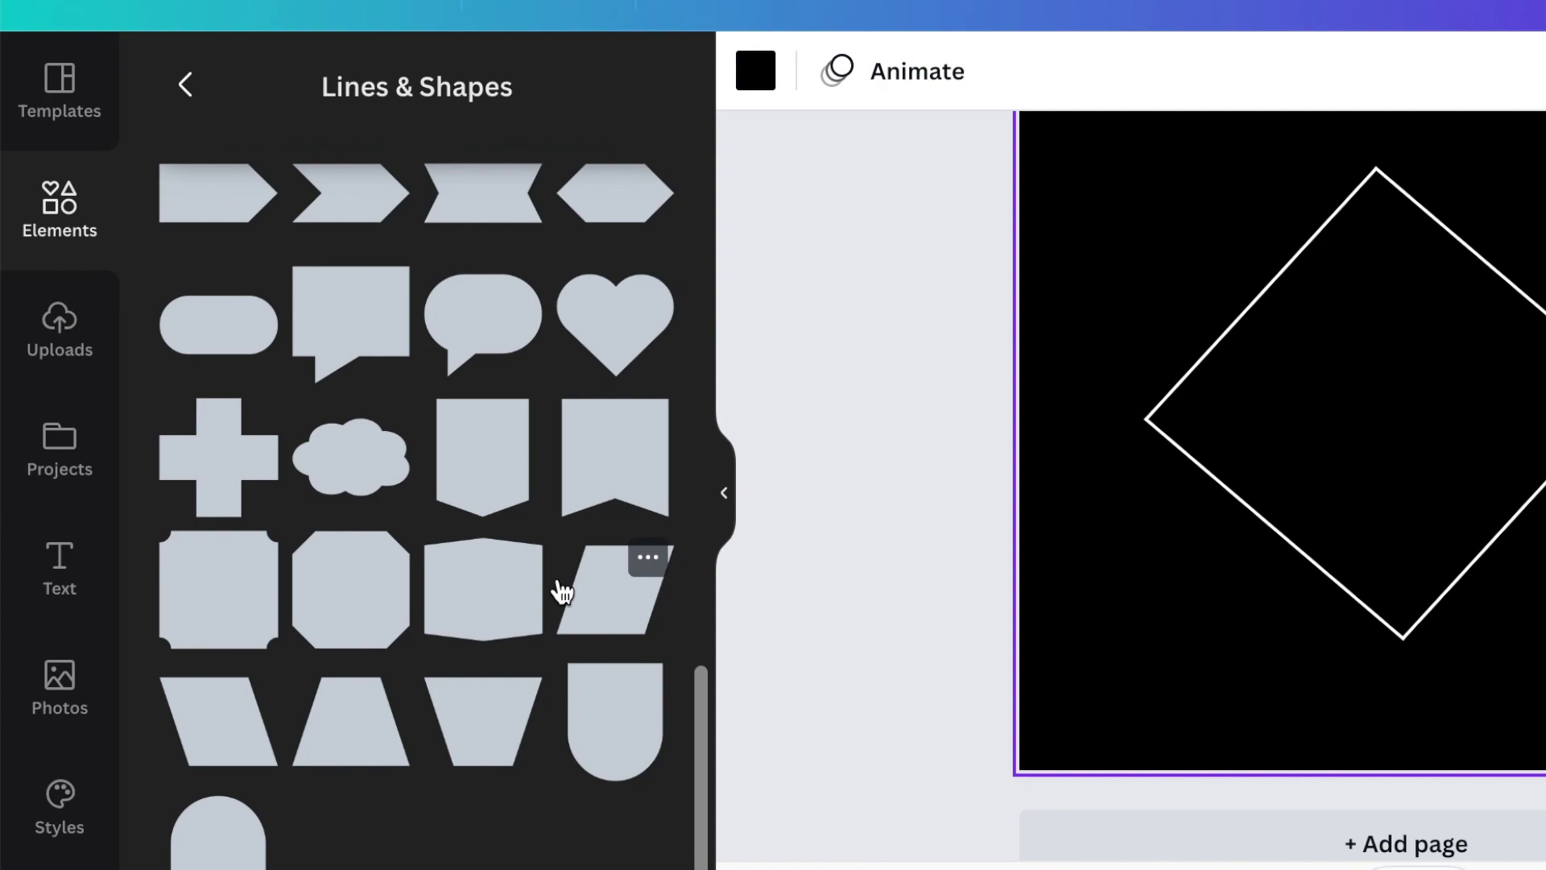
scroll(563, 592, "up", 8)
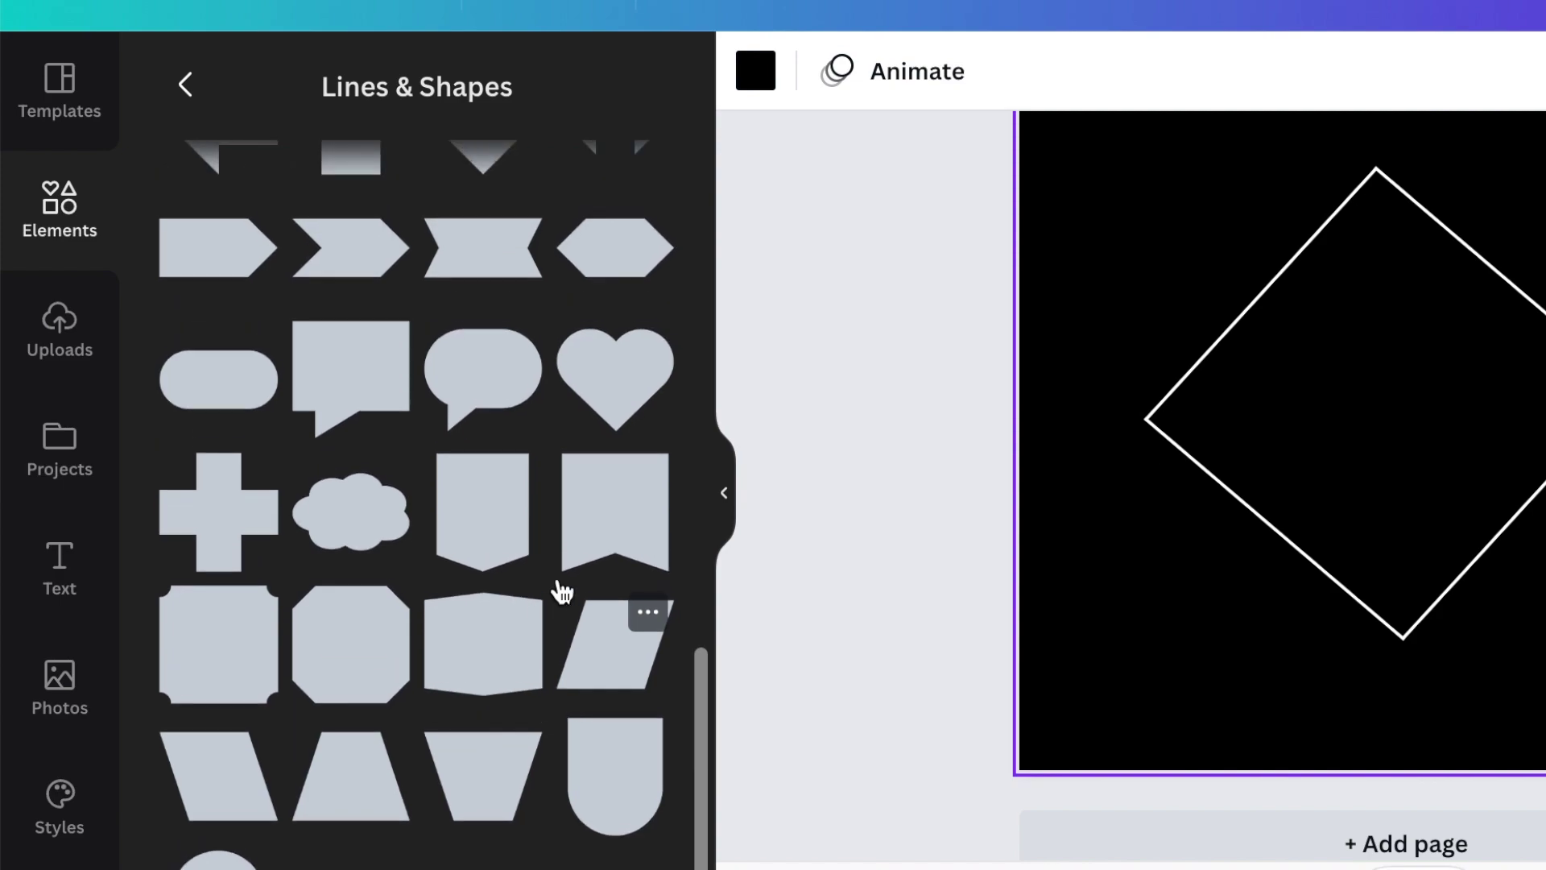
scroll(562, 592, "up", 5)
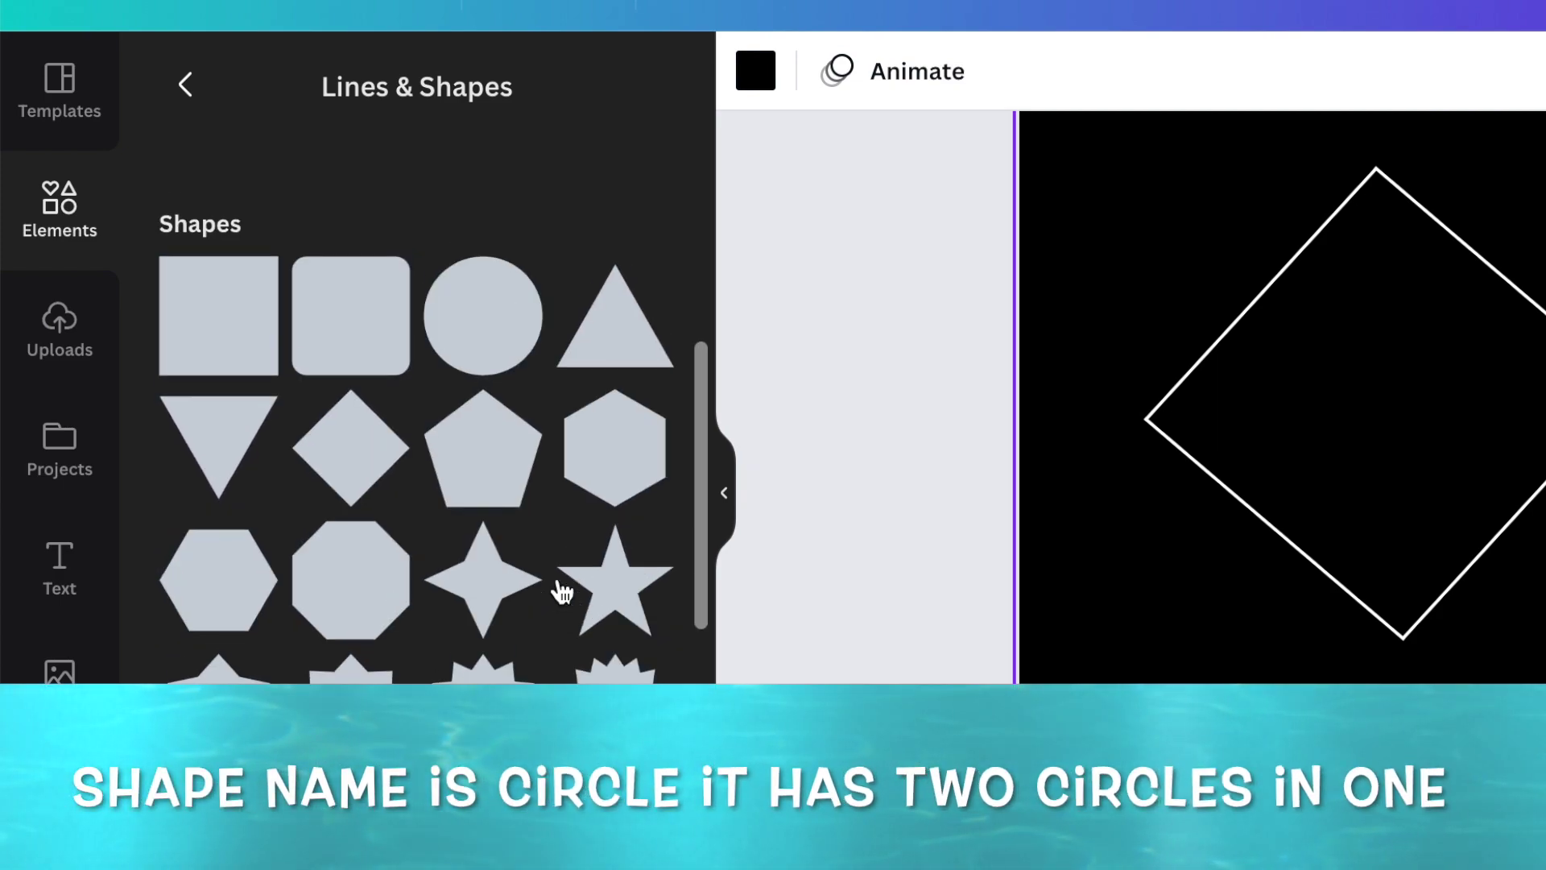
scroll(562, 592, "down", 13)
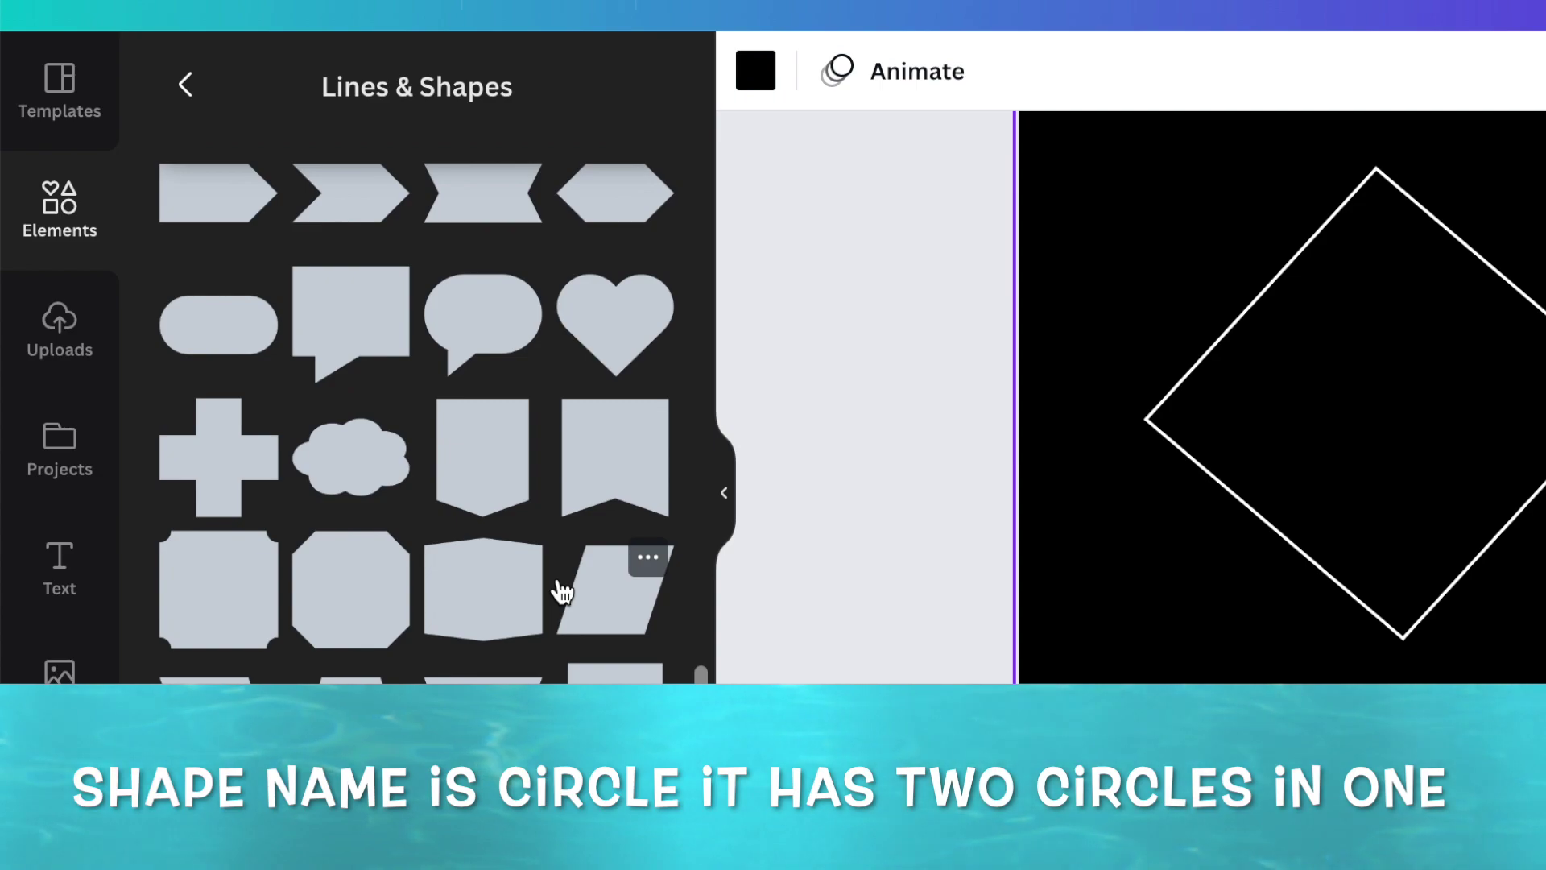
scroll(563, 592, "up", 1)
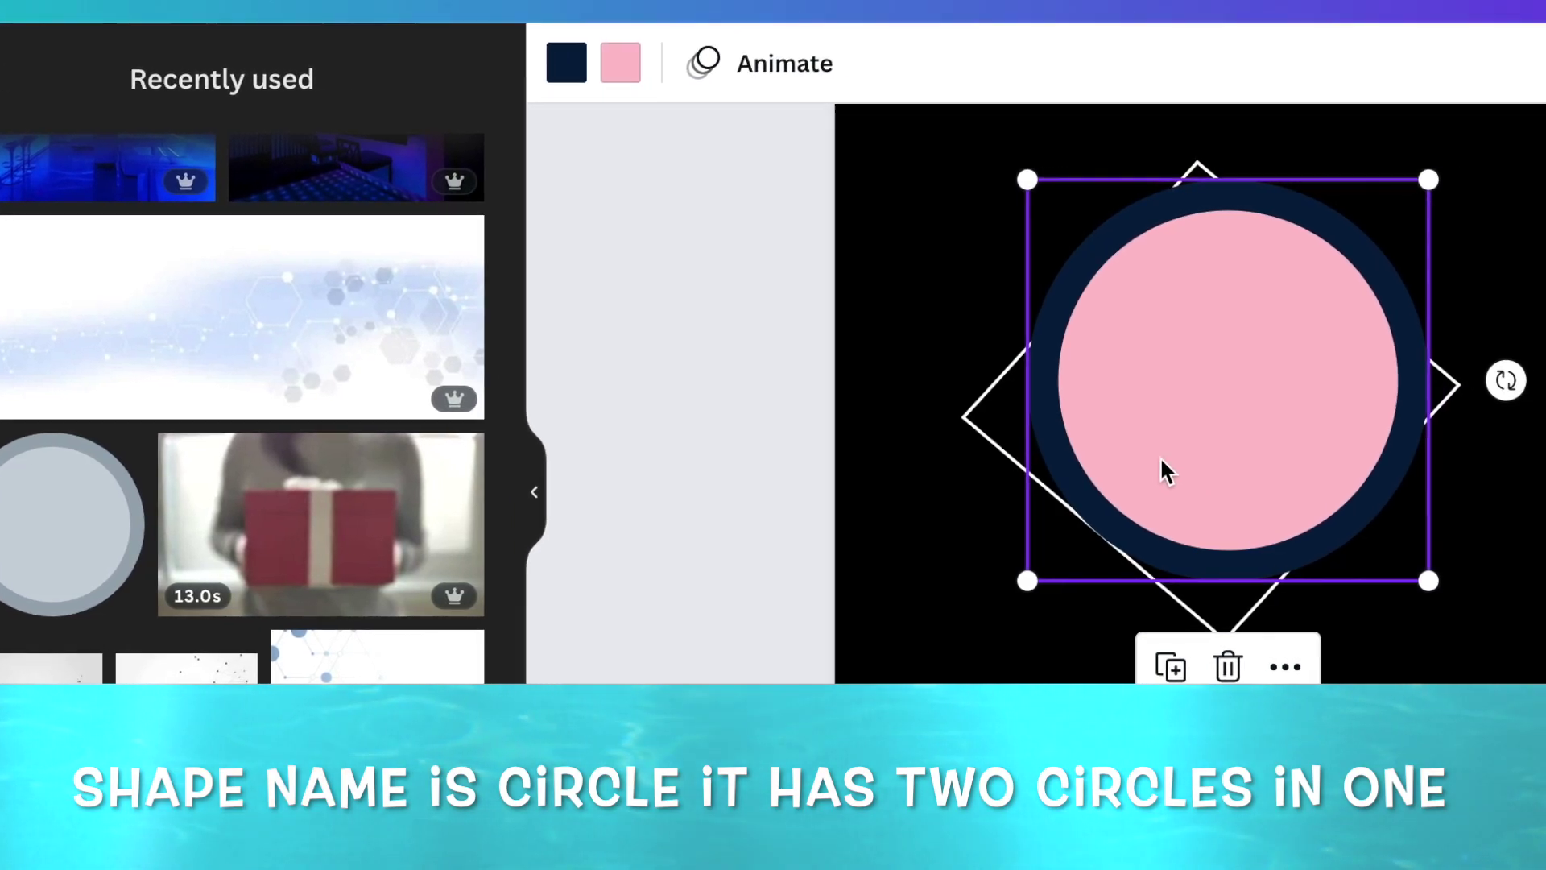
Step: Set both the inner circle and the outer ring to white
left_click(651, 64)
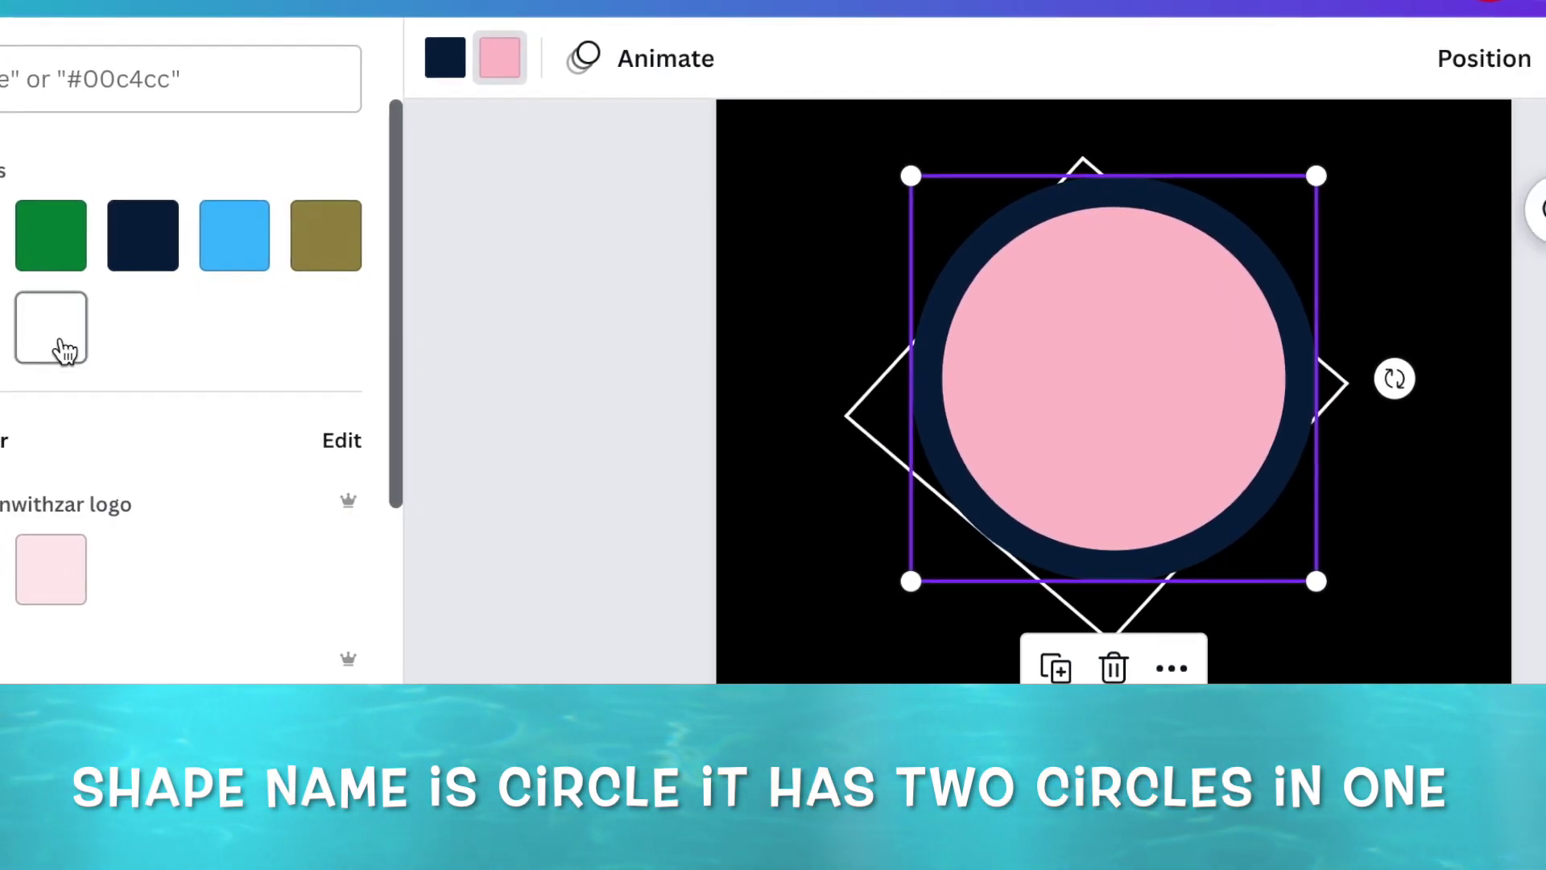
left_click(101, 338)
left_click(476, 58)
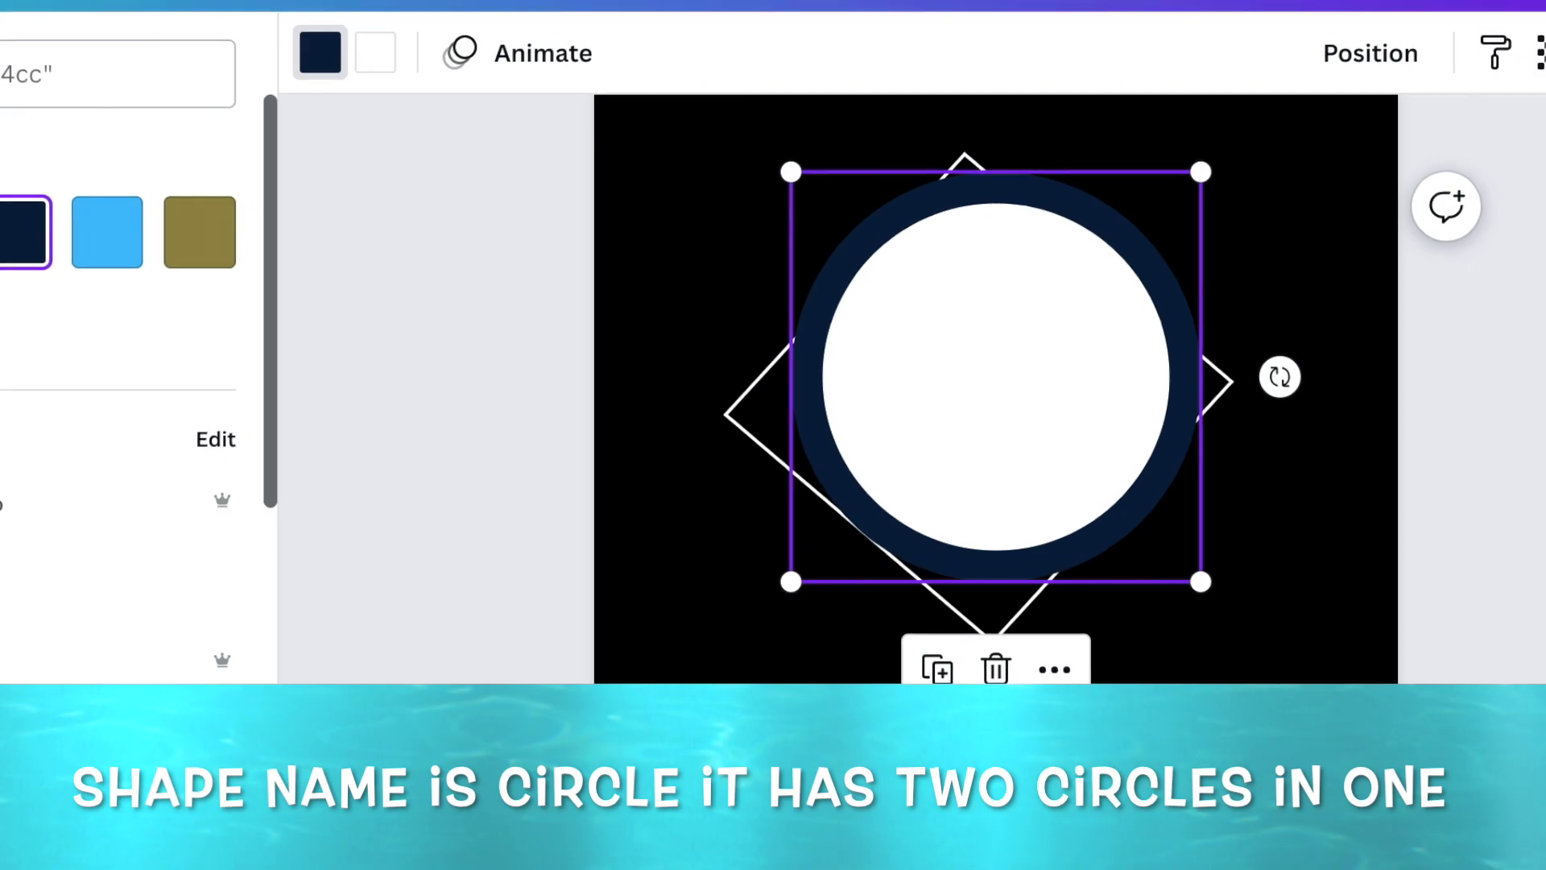
left_click(0, 330)
Step: Shrink the white circle to a tiny dot of about 4 by 4 outside the diamond's lower-left edge
left_click_drag(1099, 175, 621, 515)
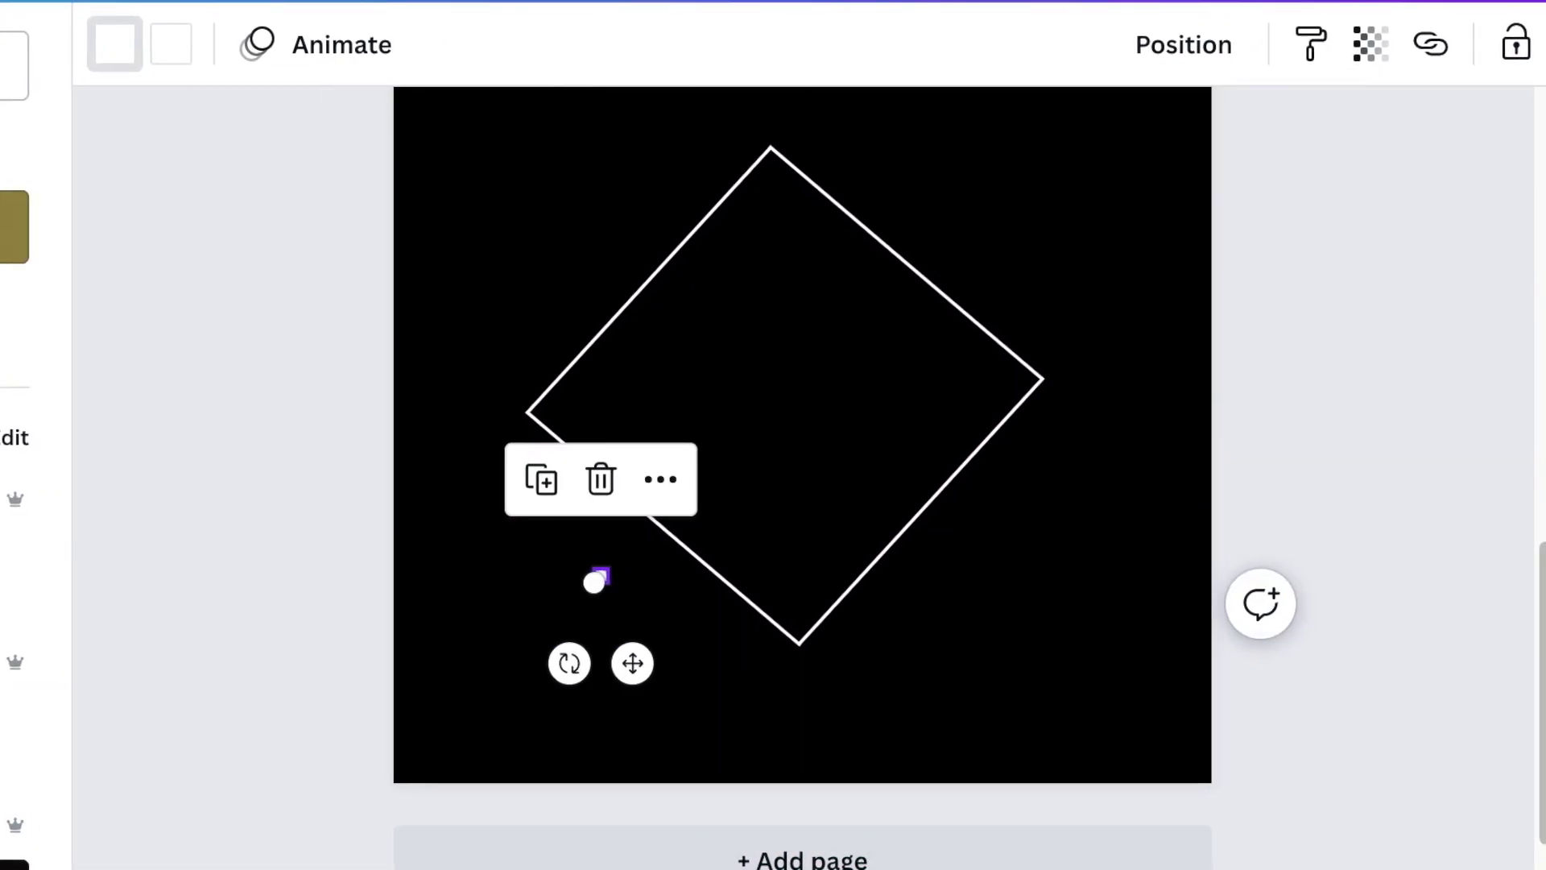
key("ctrl+plus")
key("ctrl+plus")
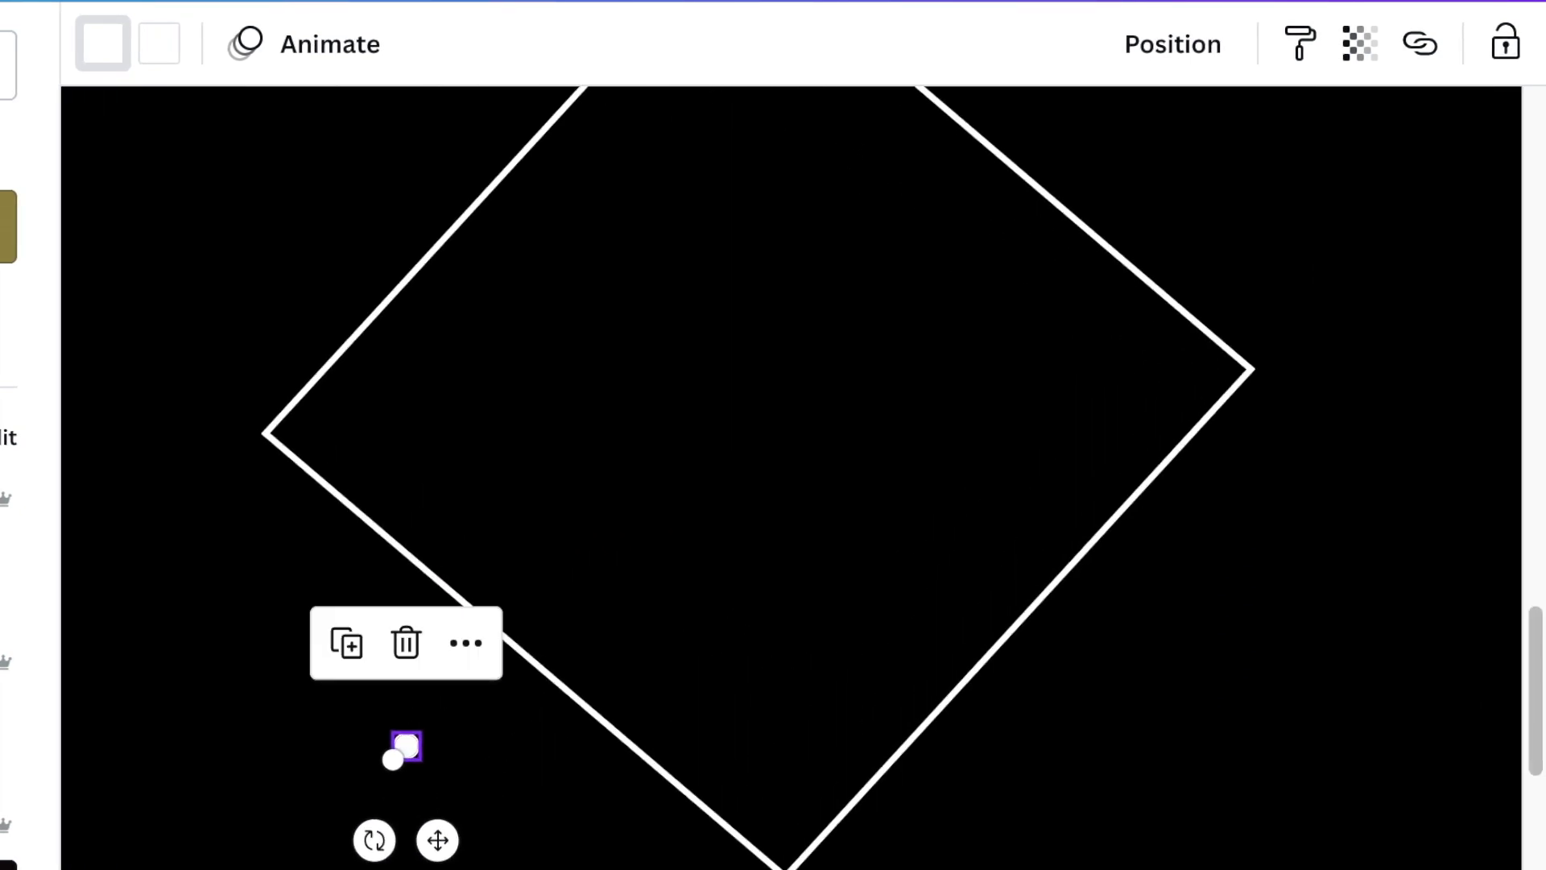
left_click_drag(164, 683, 167, 684)
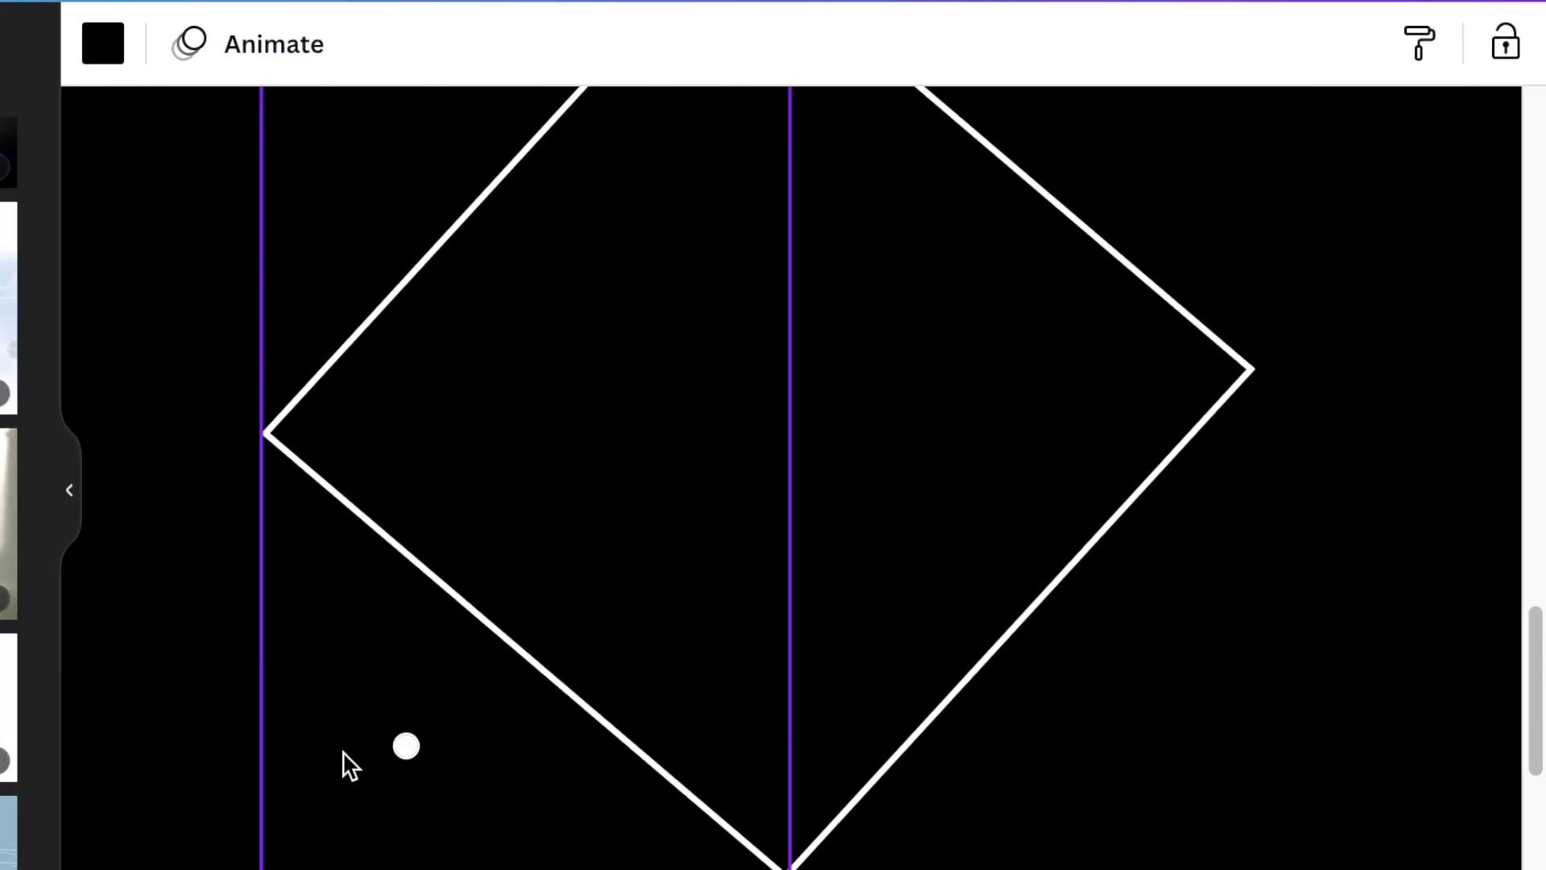
left_click_drag(404, 756, 415, 748)
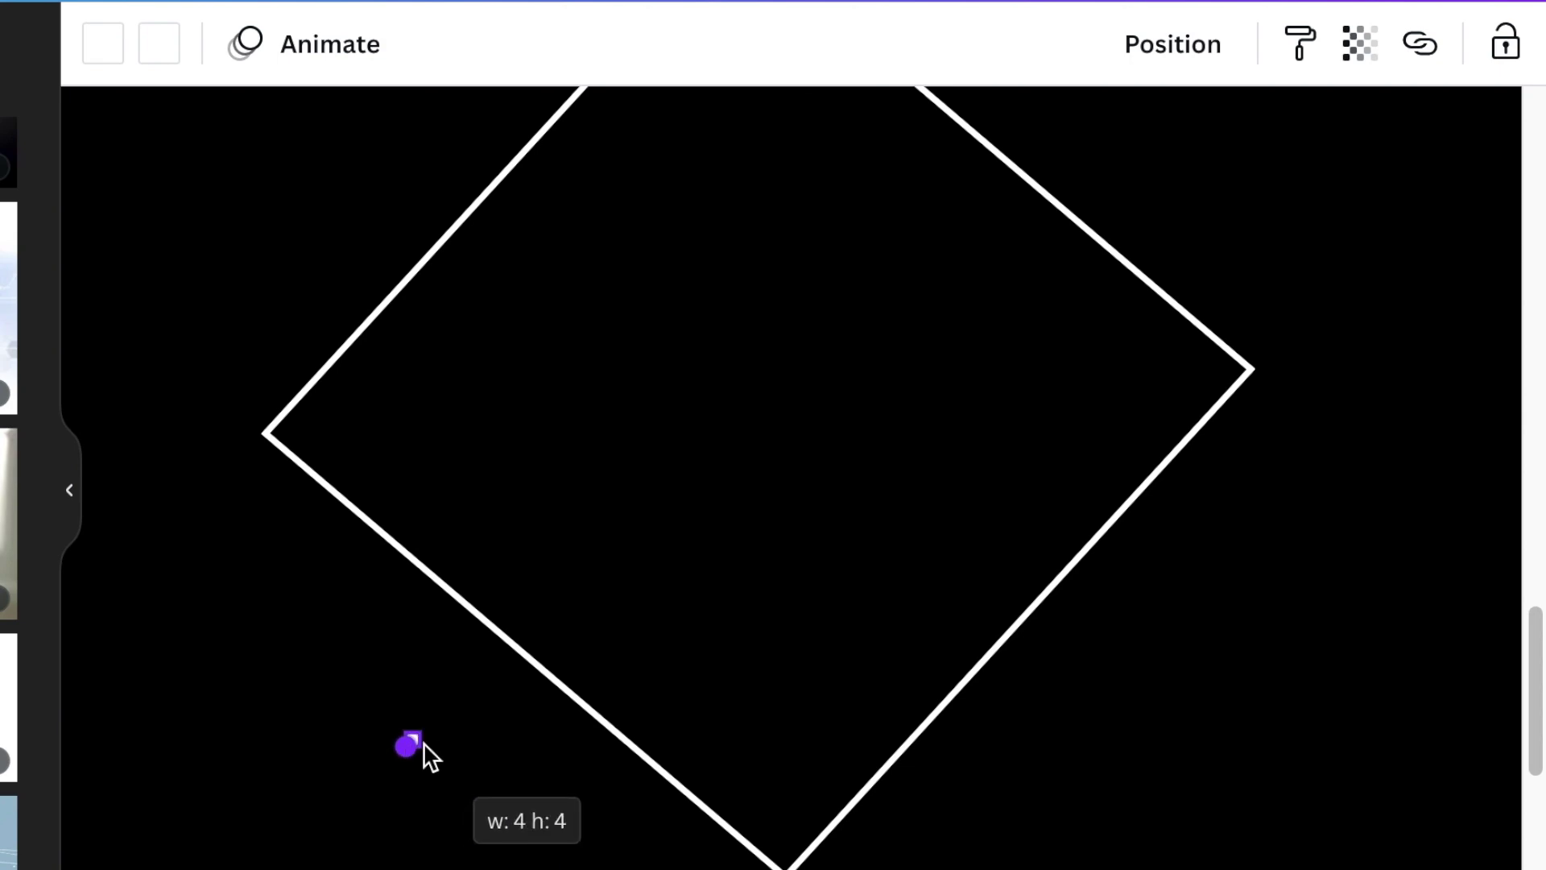
left_click_drag(425, 743, 440, 727)
left_click(258, 748)
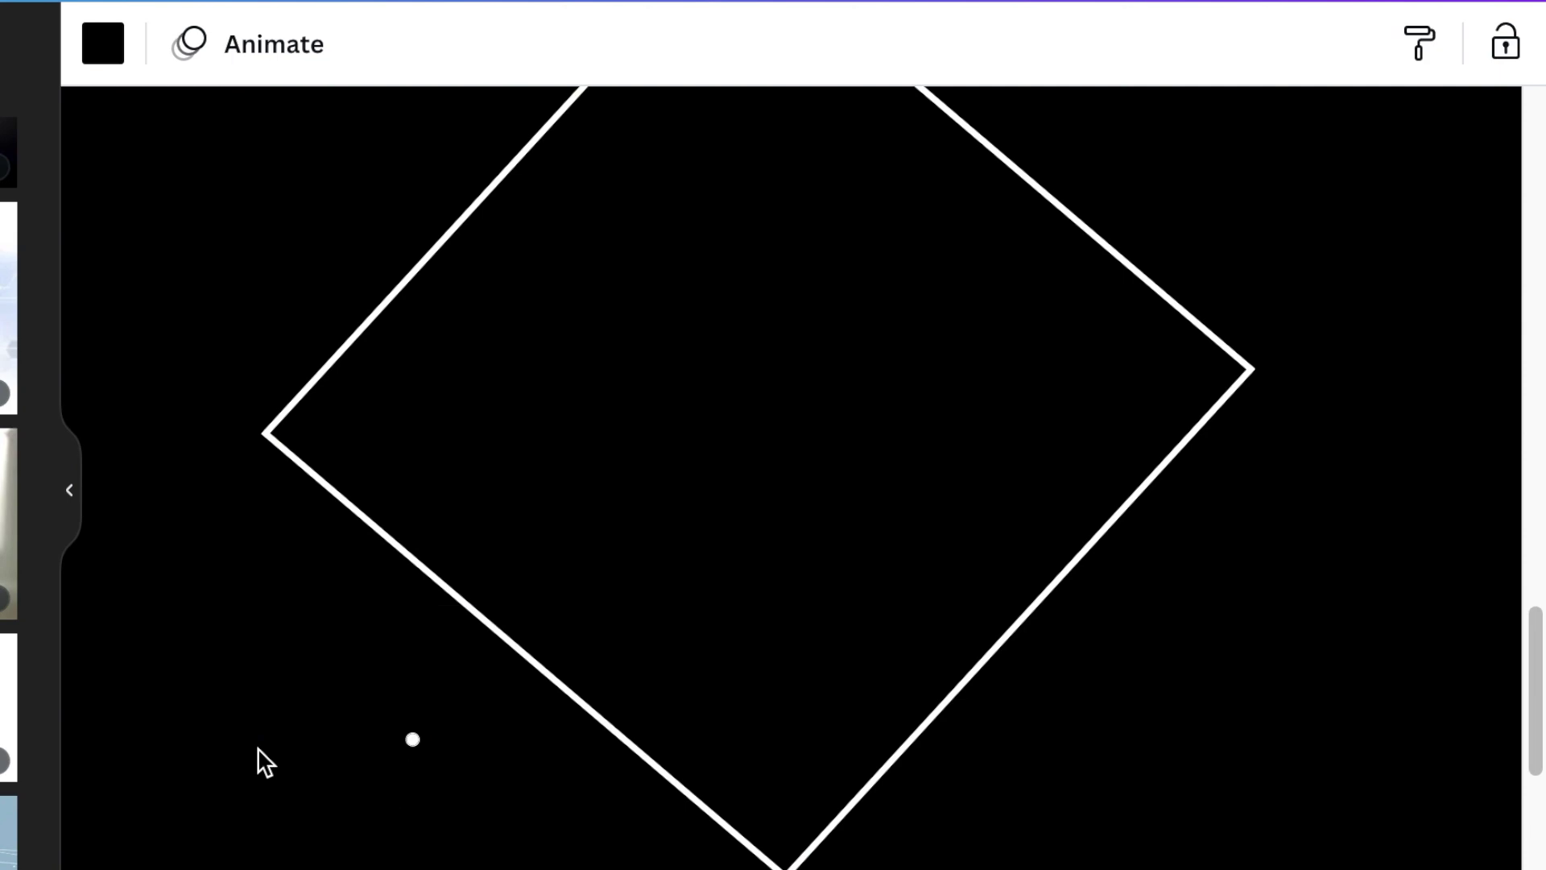
Step: Shrink the white dot outside the diamond's lower-left edge a little further
left_click(414, 741)
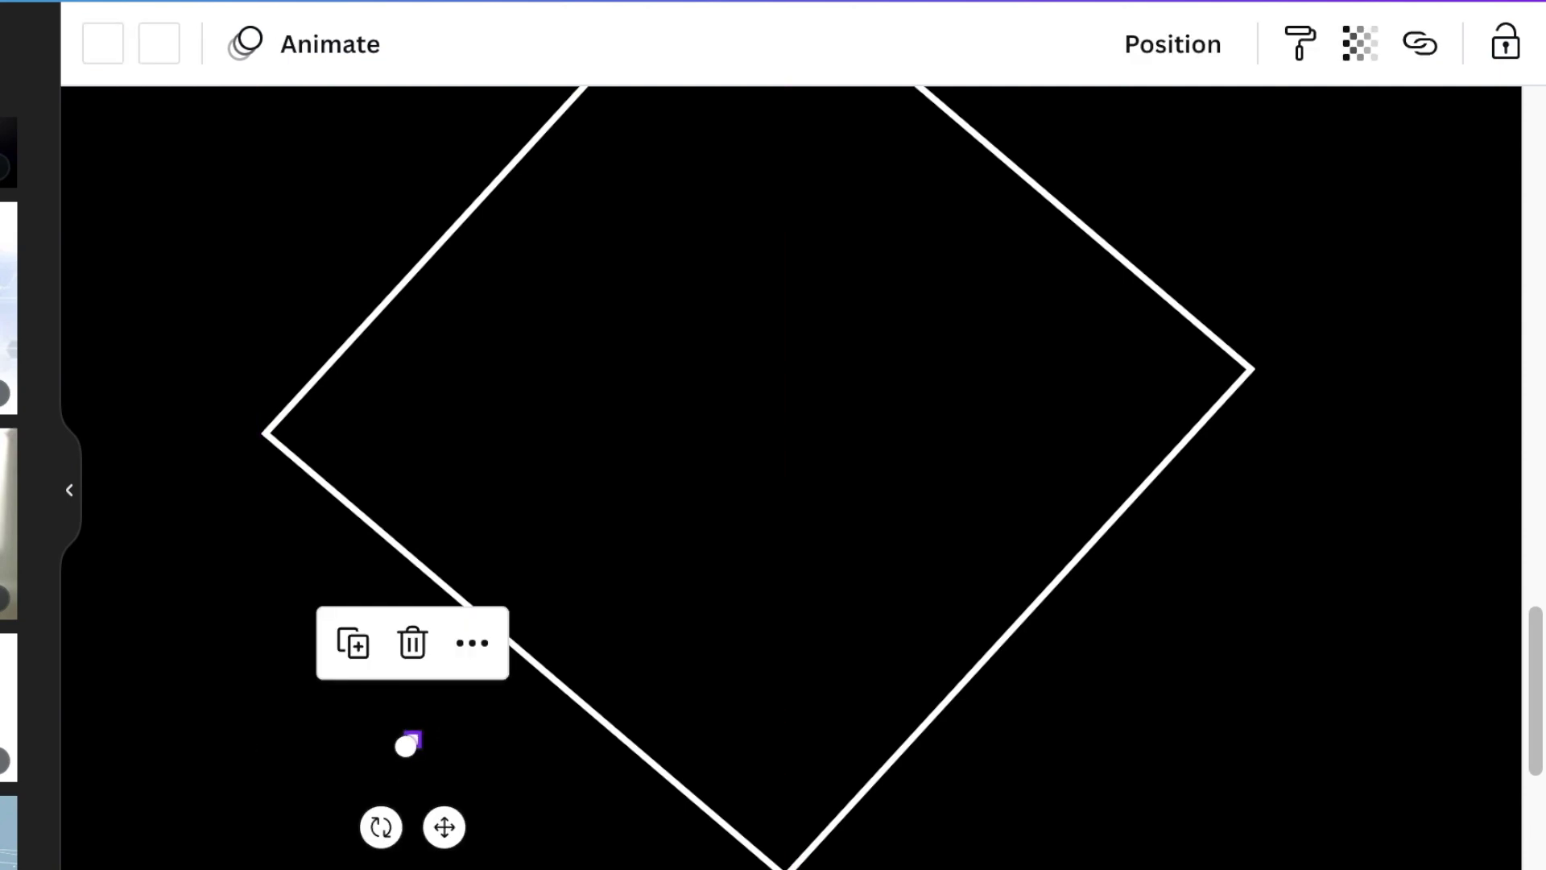
left_click_drag(275, 740, 295, 732)
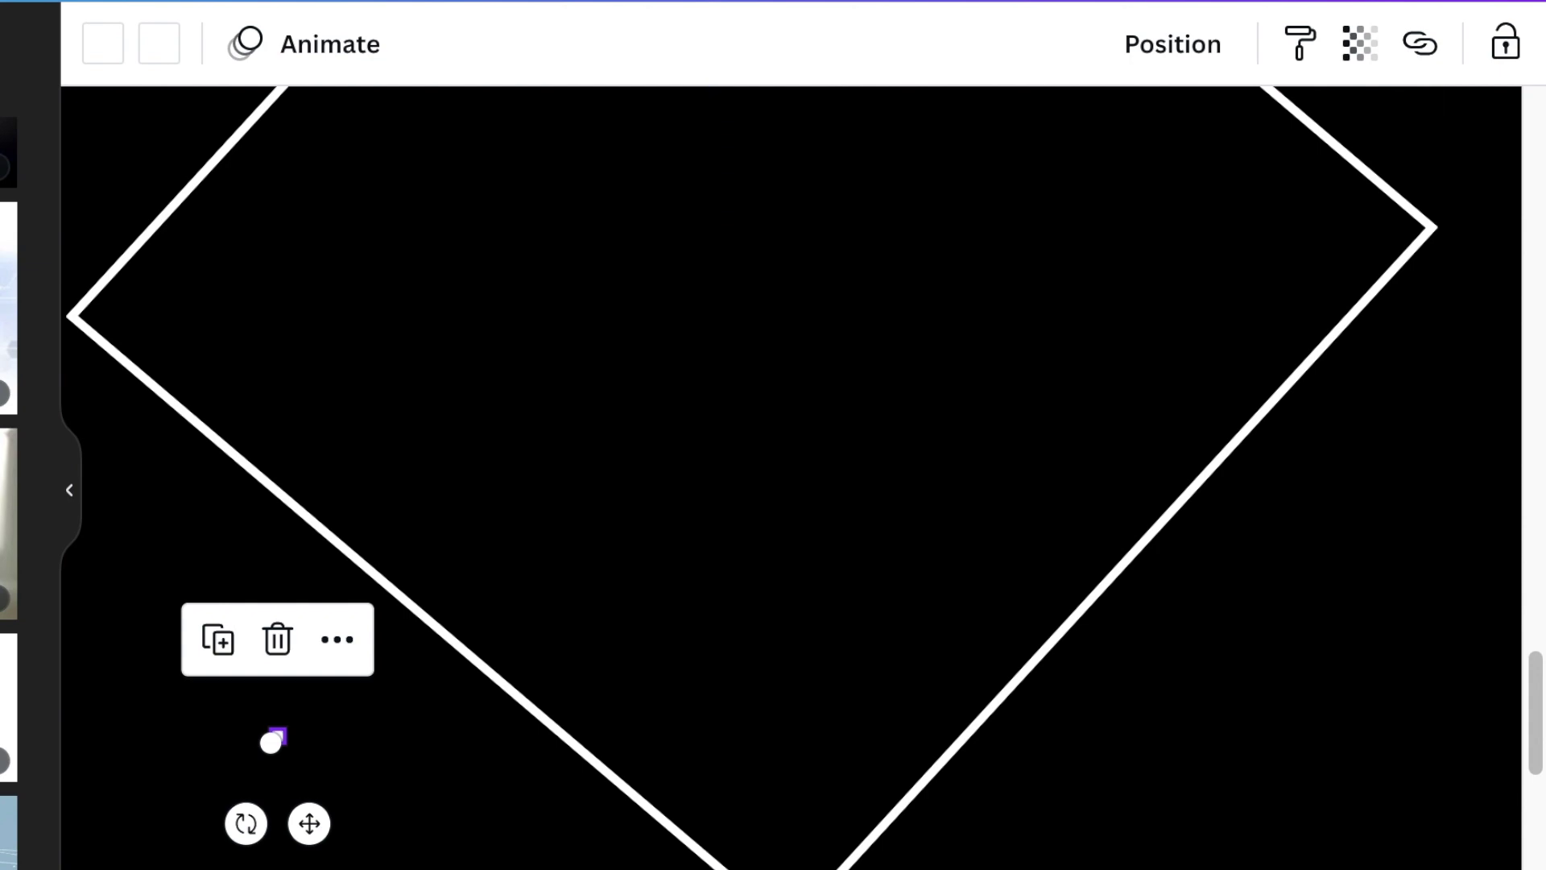
key("ctrl+plus")
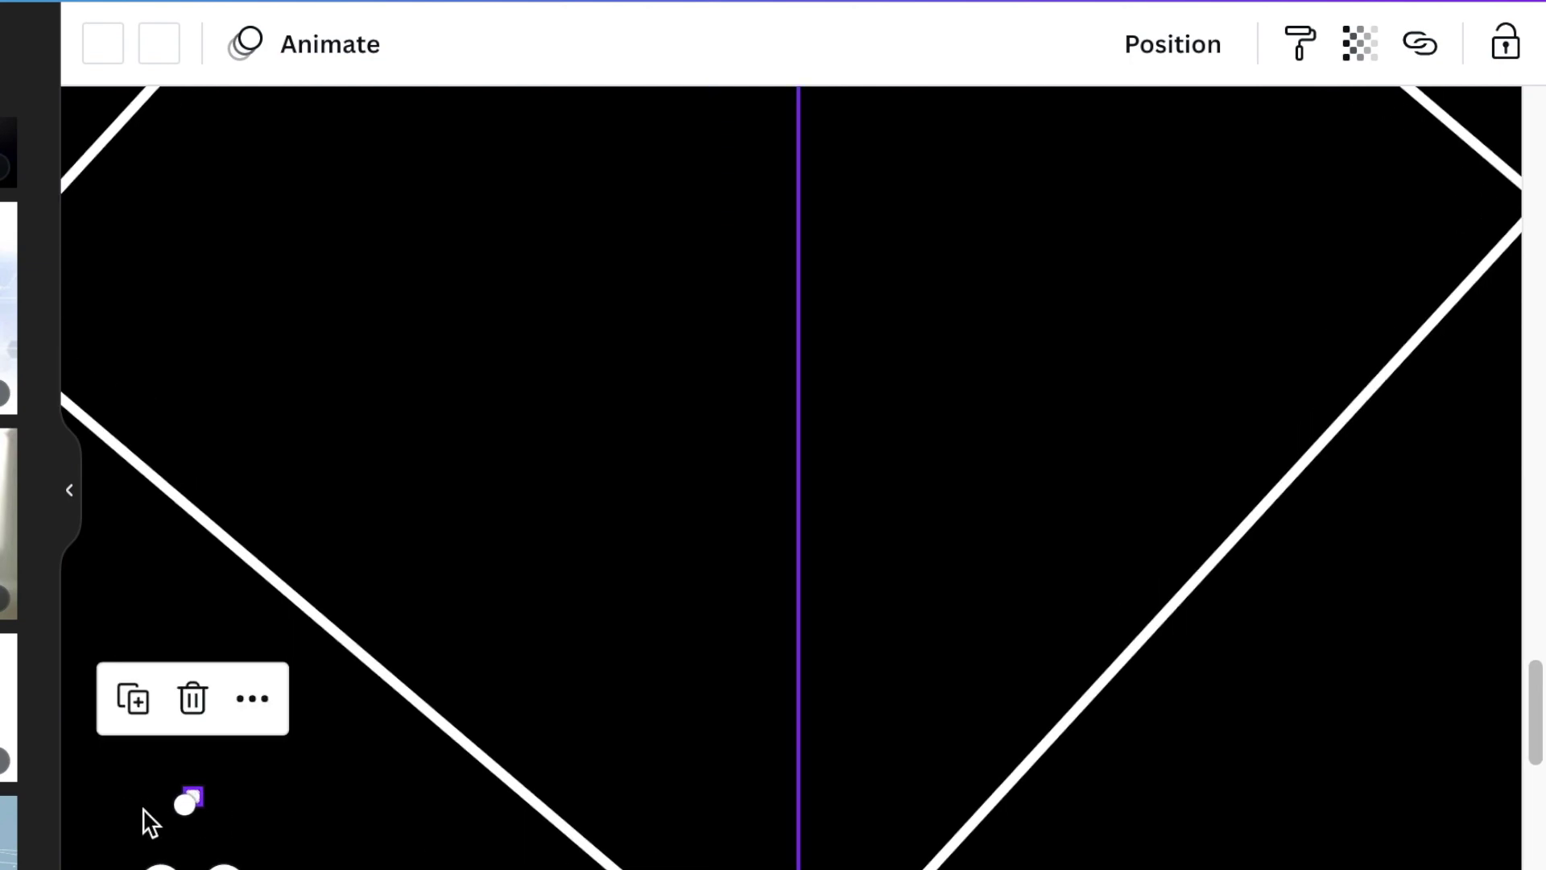
left_click_drag(189, 798, 207, 783)
left_click(248, 832)
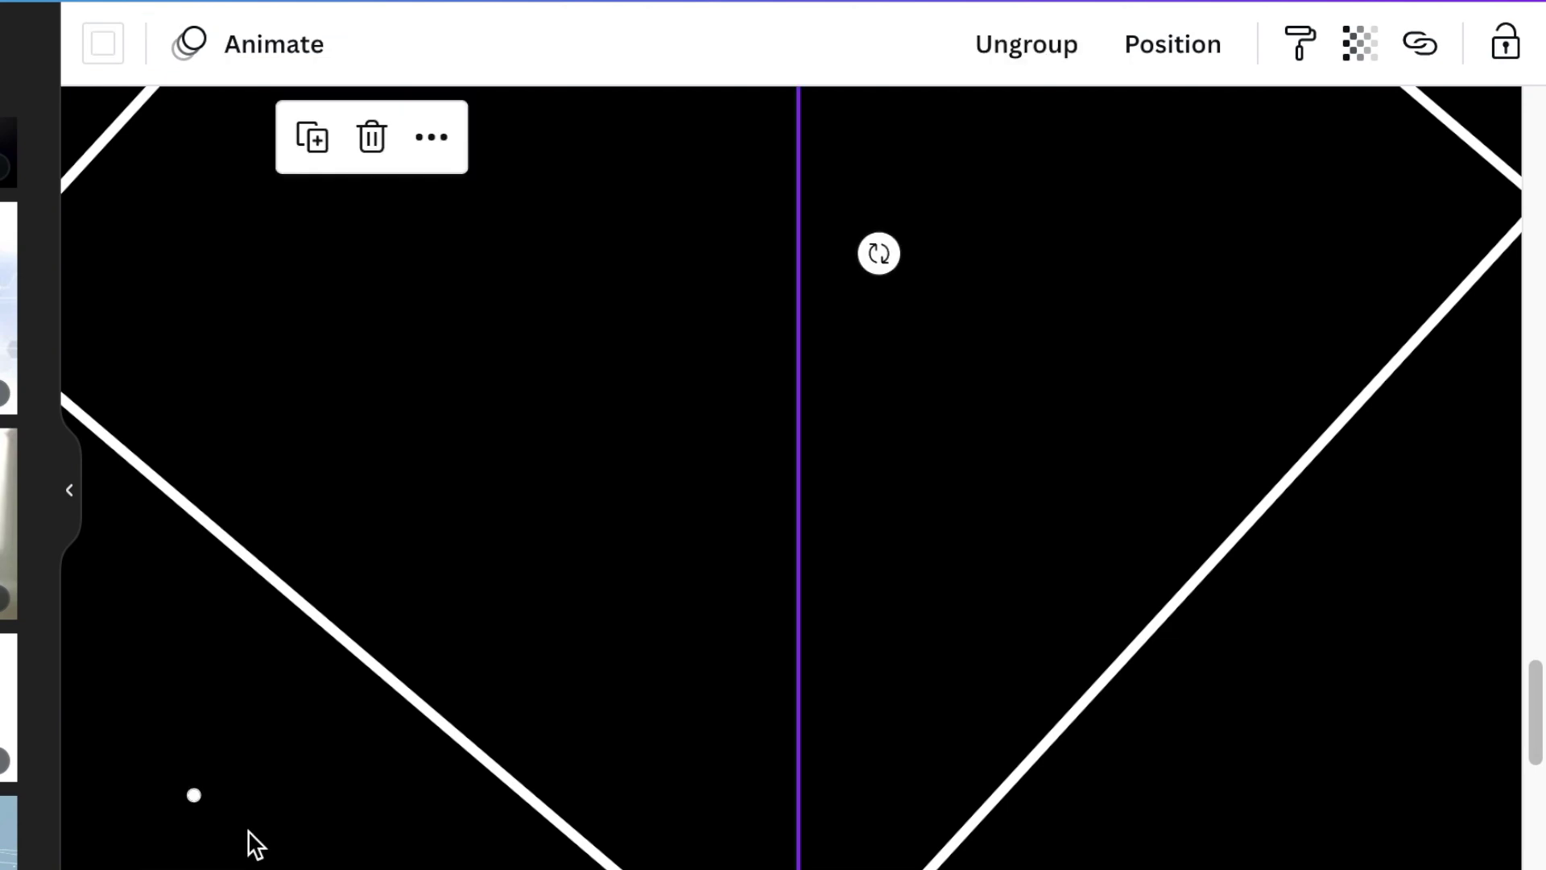
Step: Group the left and right halves of the diamond outline into a single object
scroll(790, 551, "down", 5)
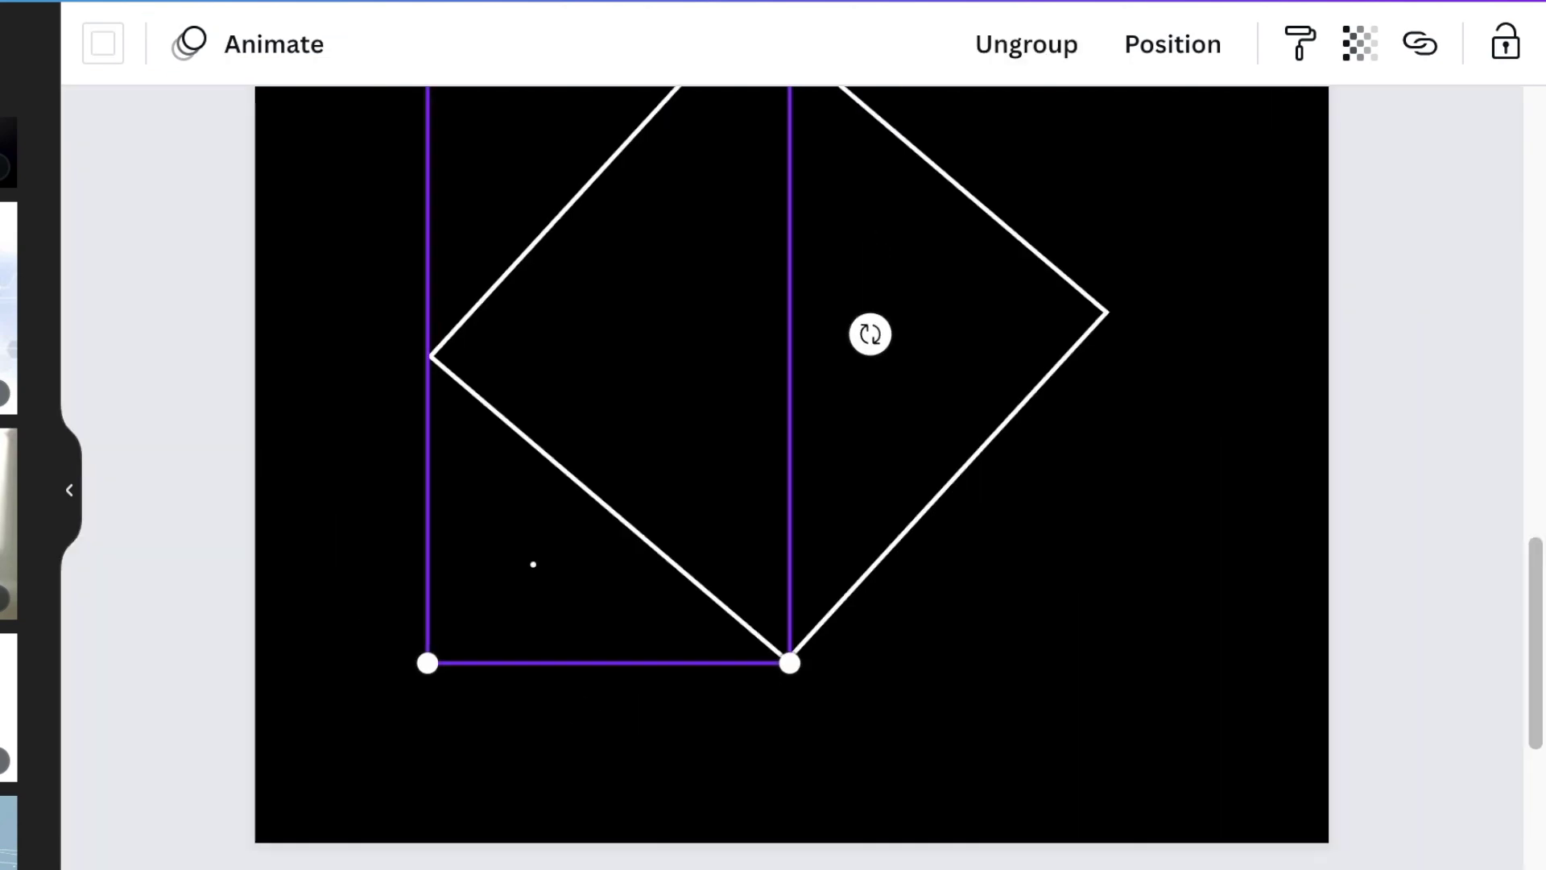
scroll(791, 418, "up", 5)
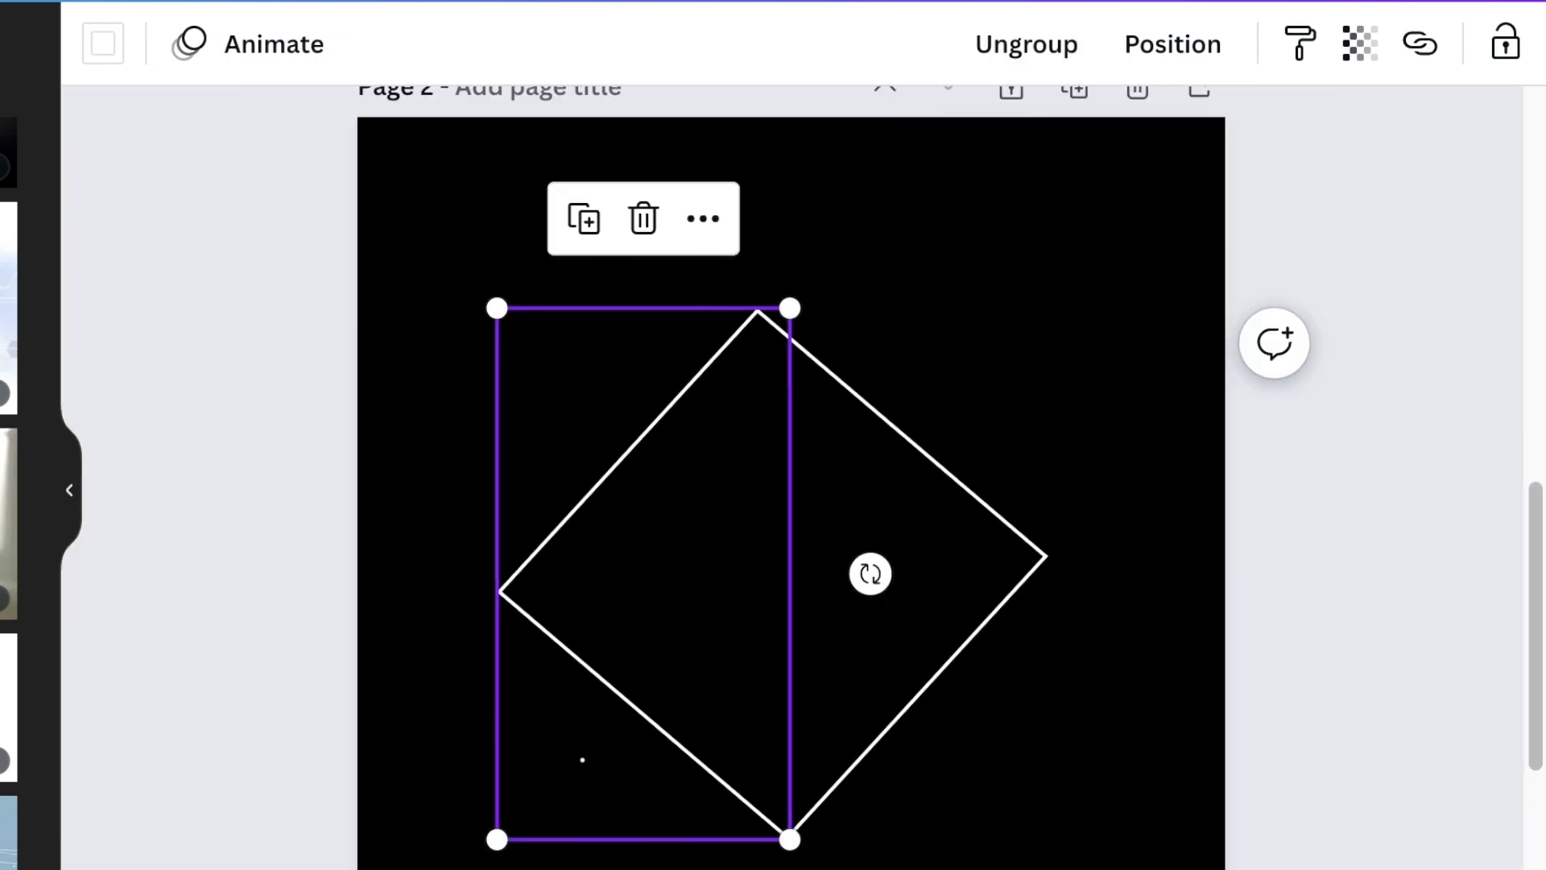
scroll(1168, 745, "down", 2)
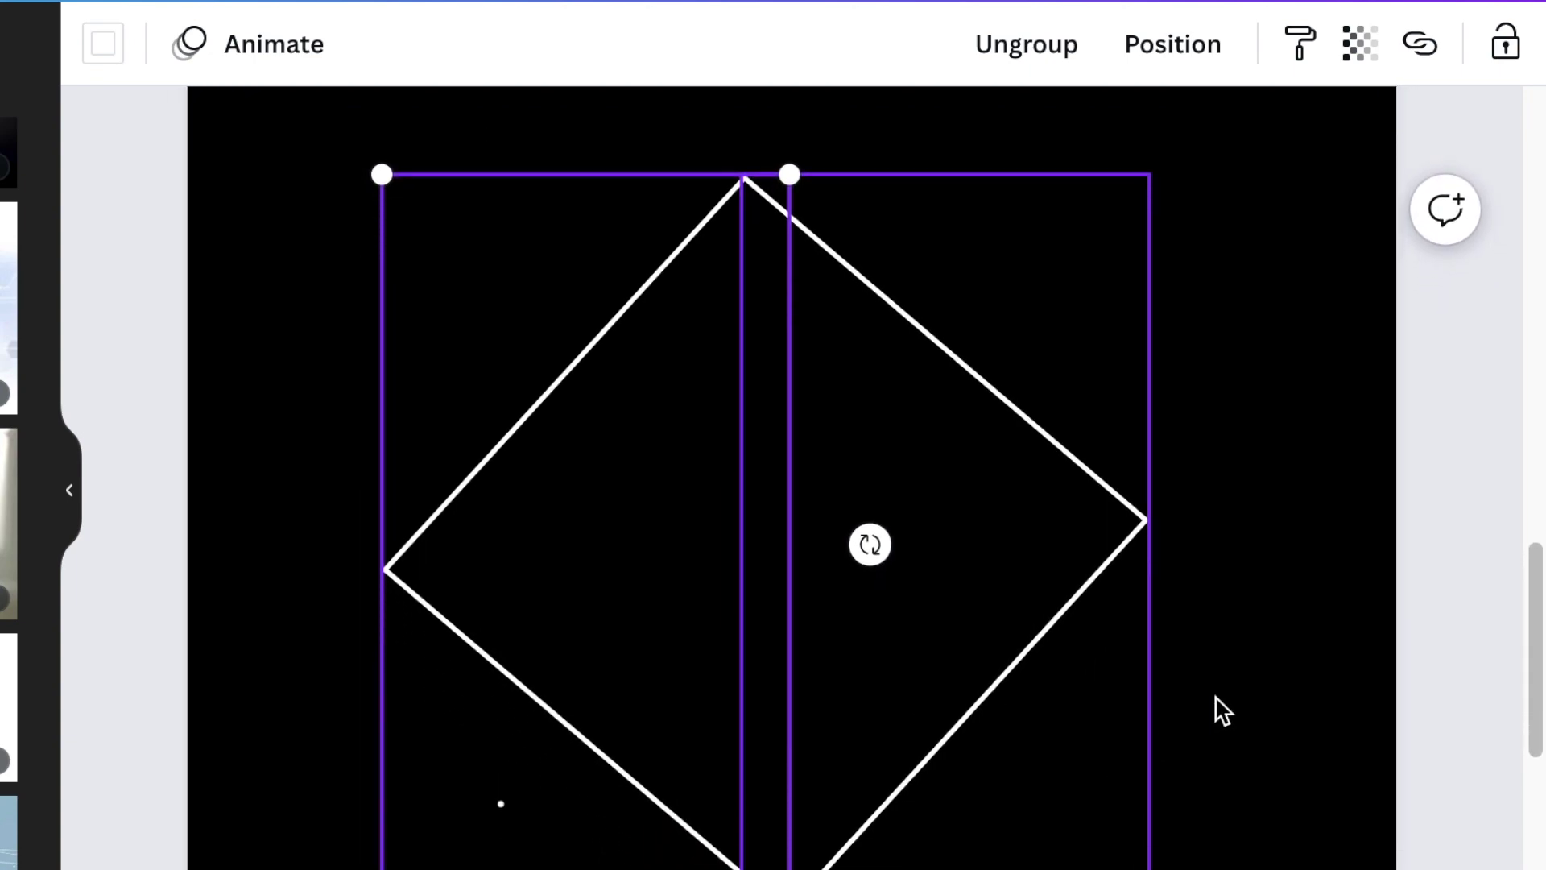
left_click(1226, 720)
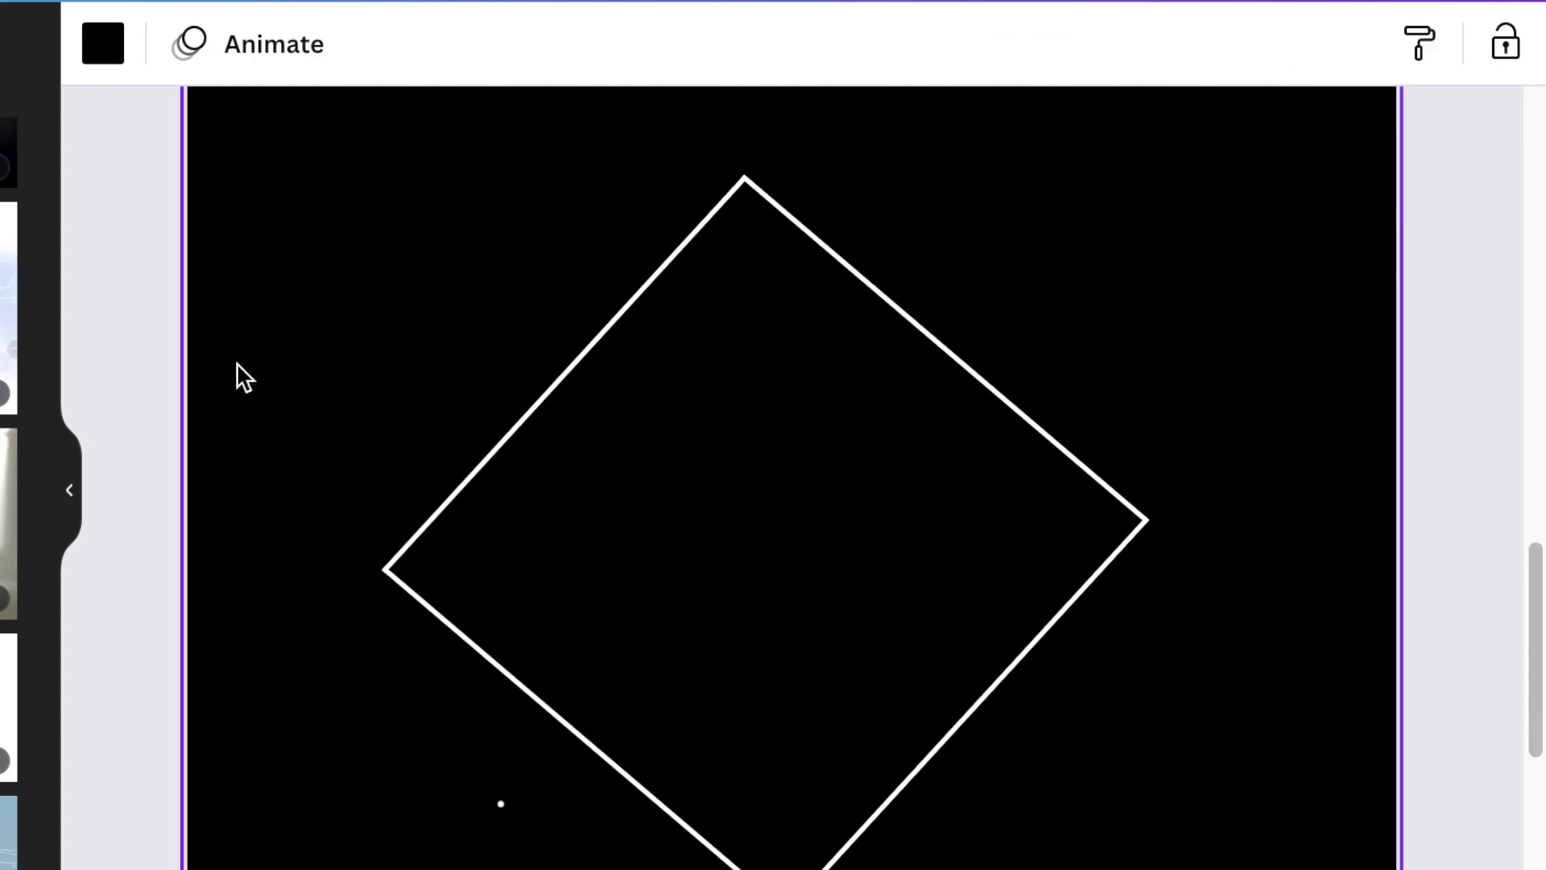
left_click_drag(148, 332, 1163, 500)
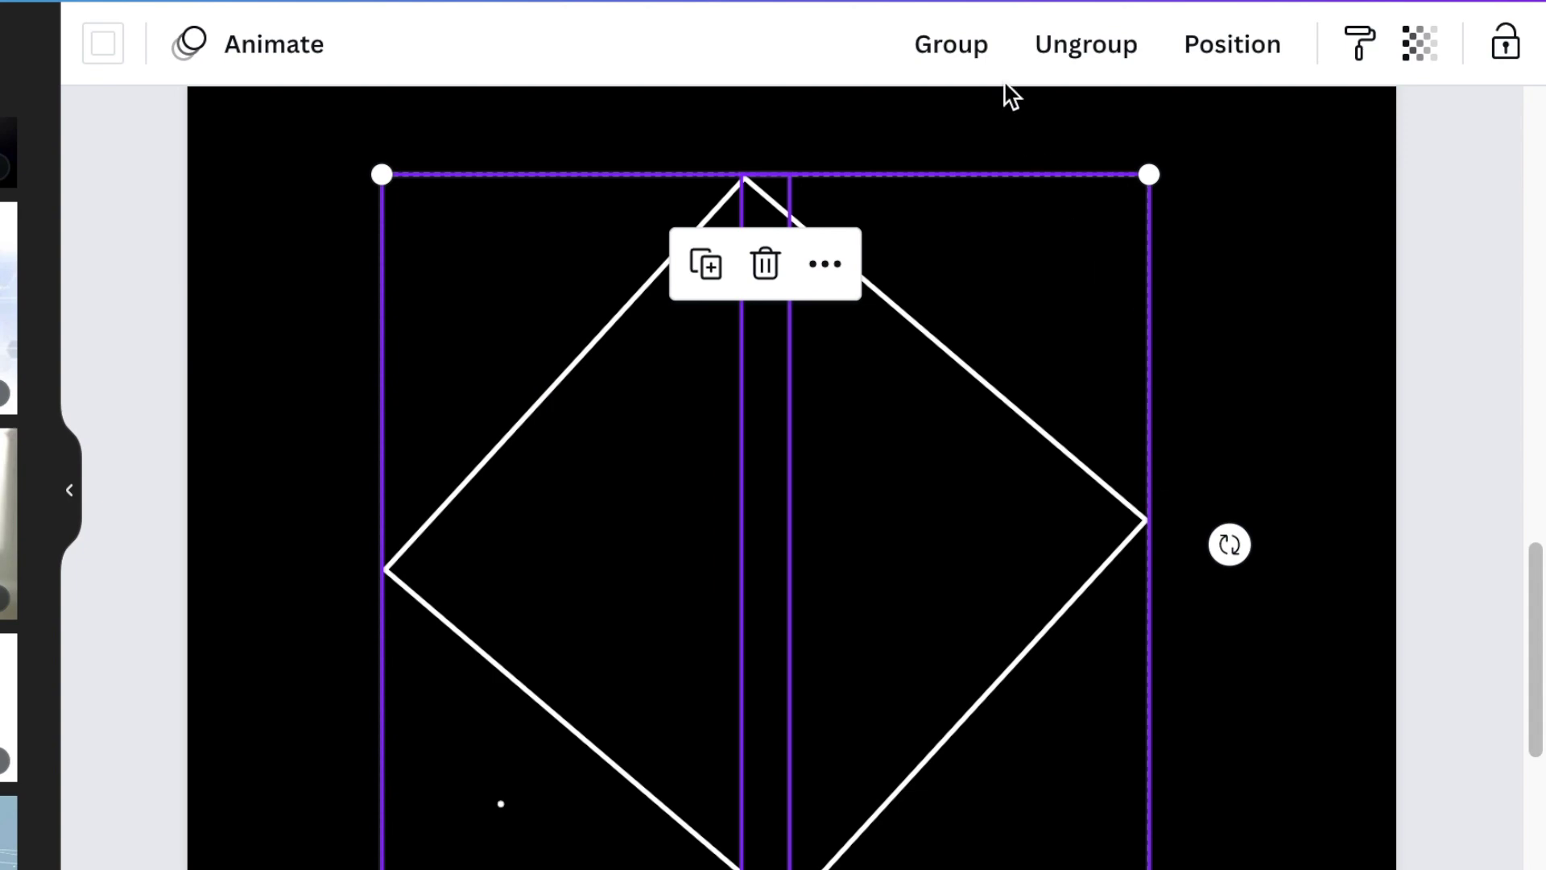
left_click(956, 44)
left_click(1157, 449)
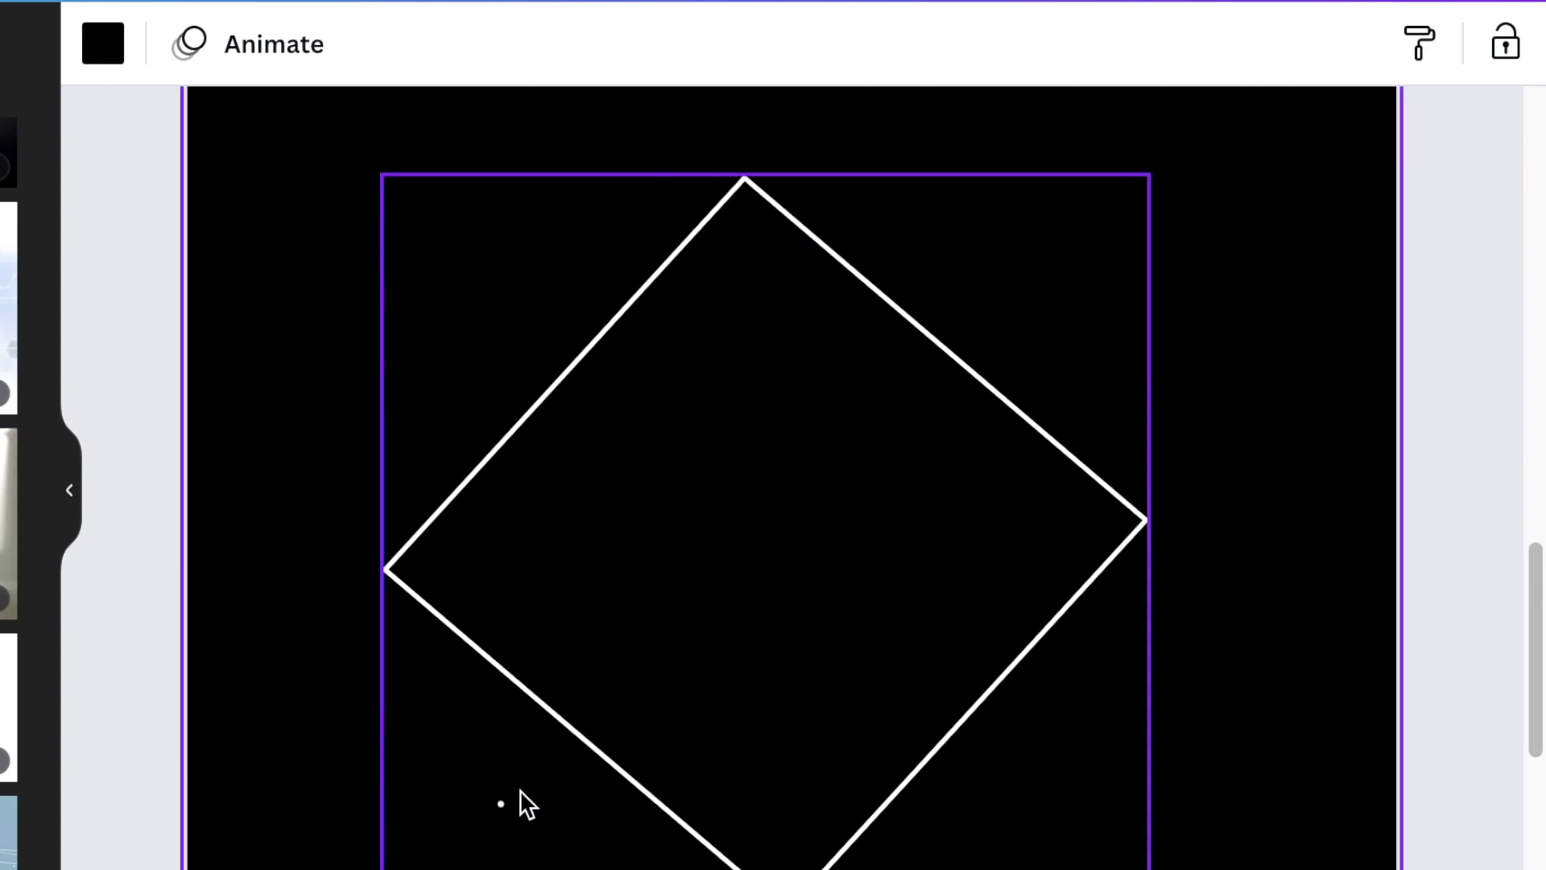
Step: Move the white dot to just inside the diamond's left corner
left_click(501, 805)
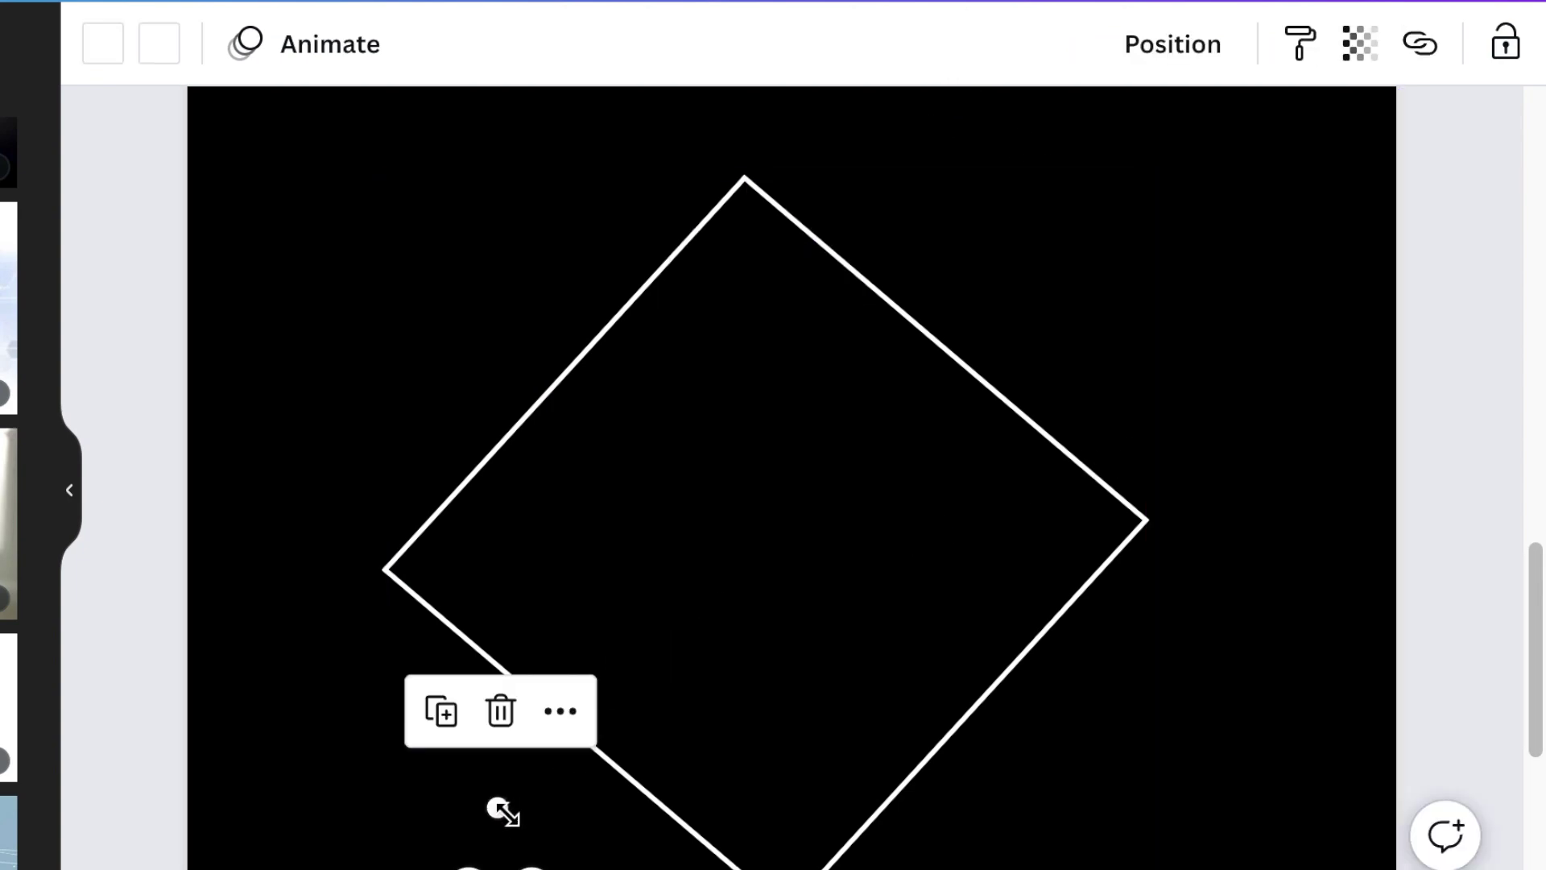
scroll(556, 838, "down", 1)
left_click_drag(531, 857, 527, 676)
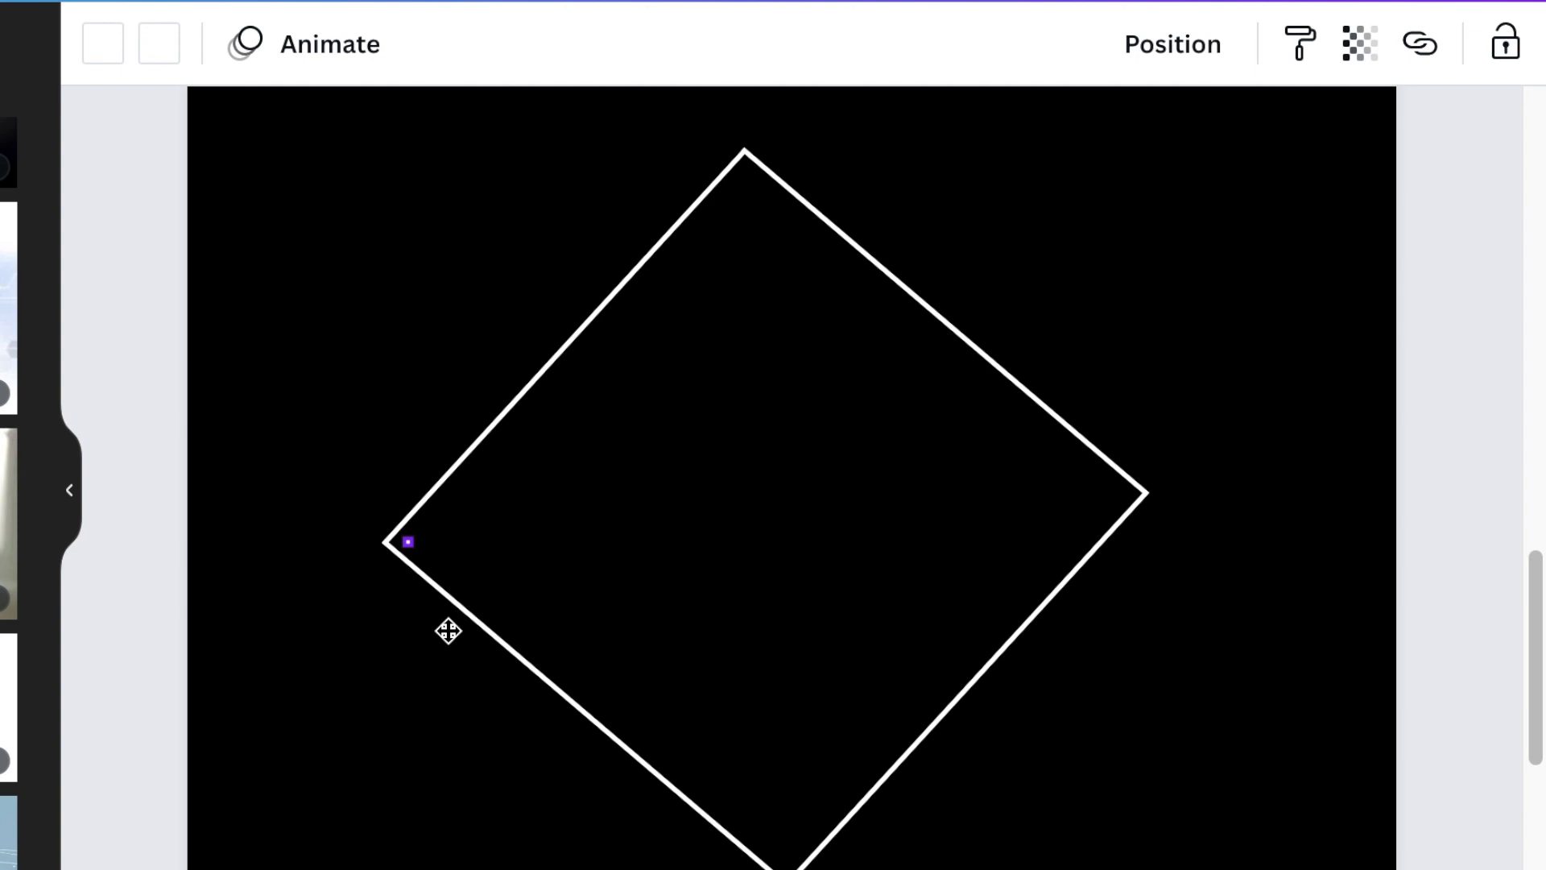
left_click_drag(448, 630, 444, 636)
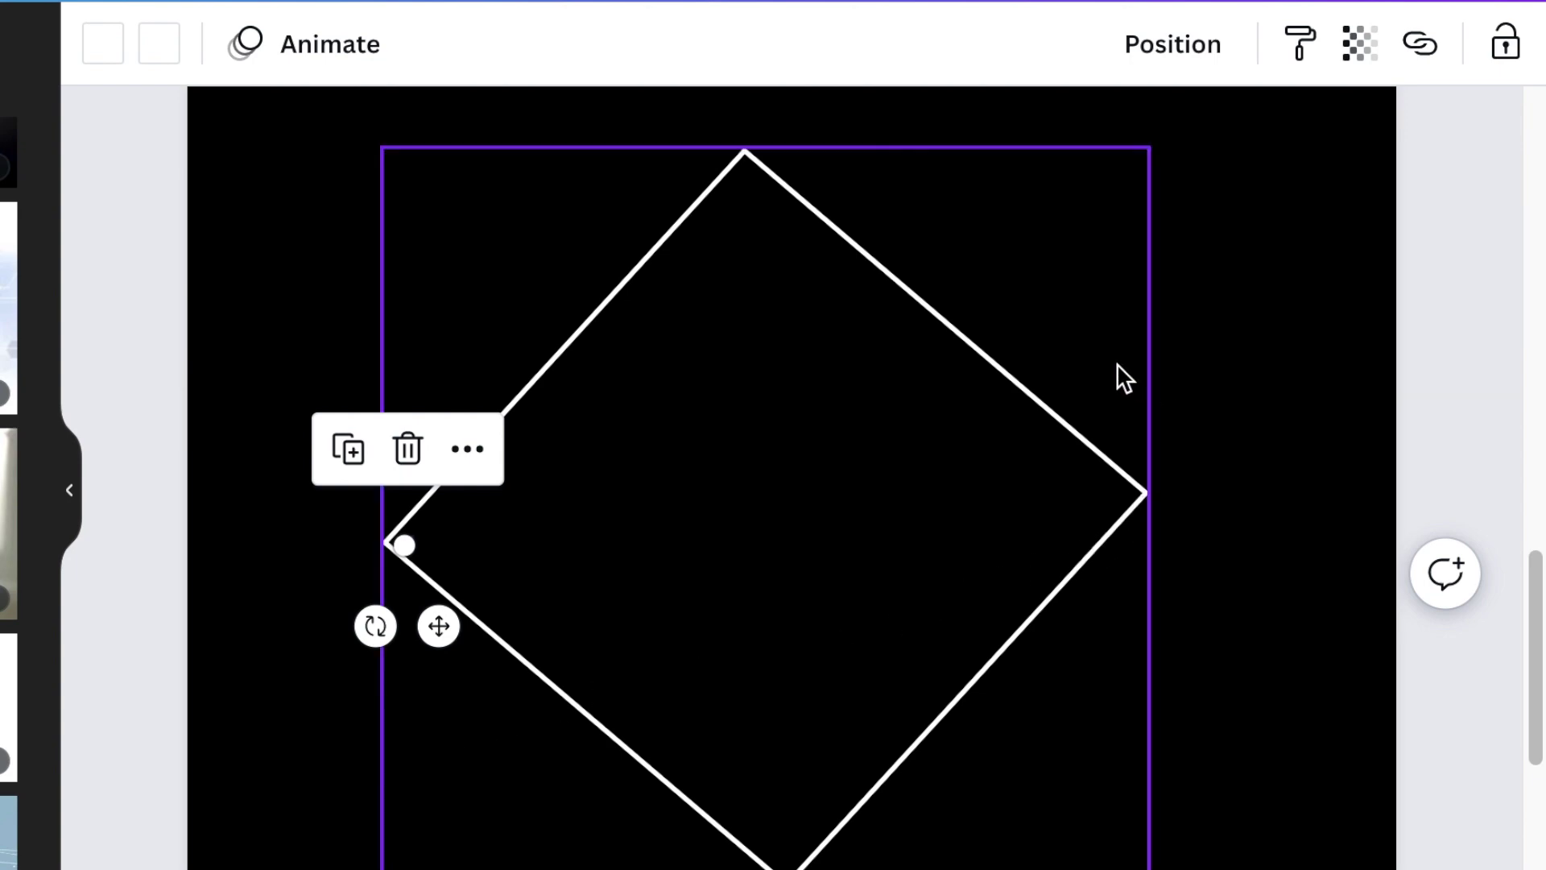
Step: Lock the grouped diamond outline in place
left_click(1076, 402)
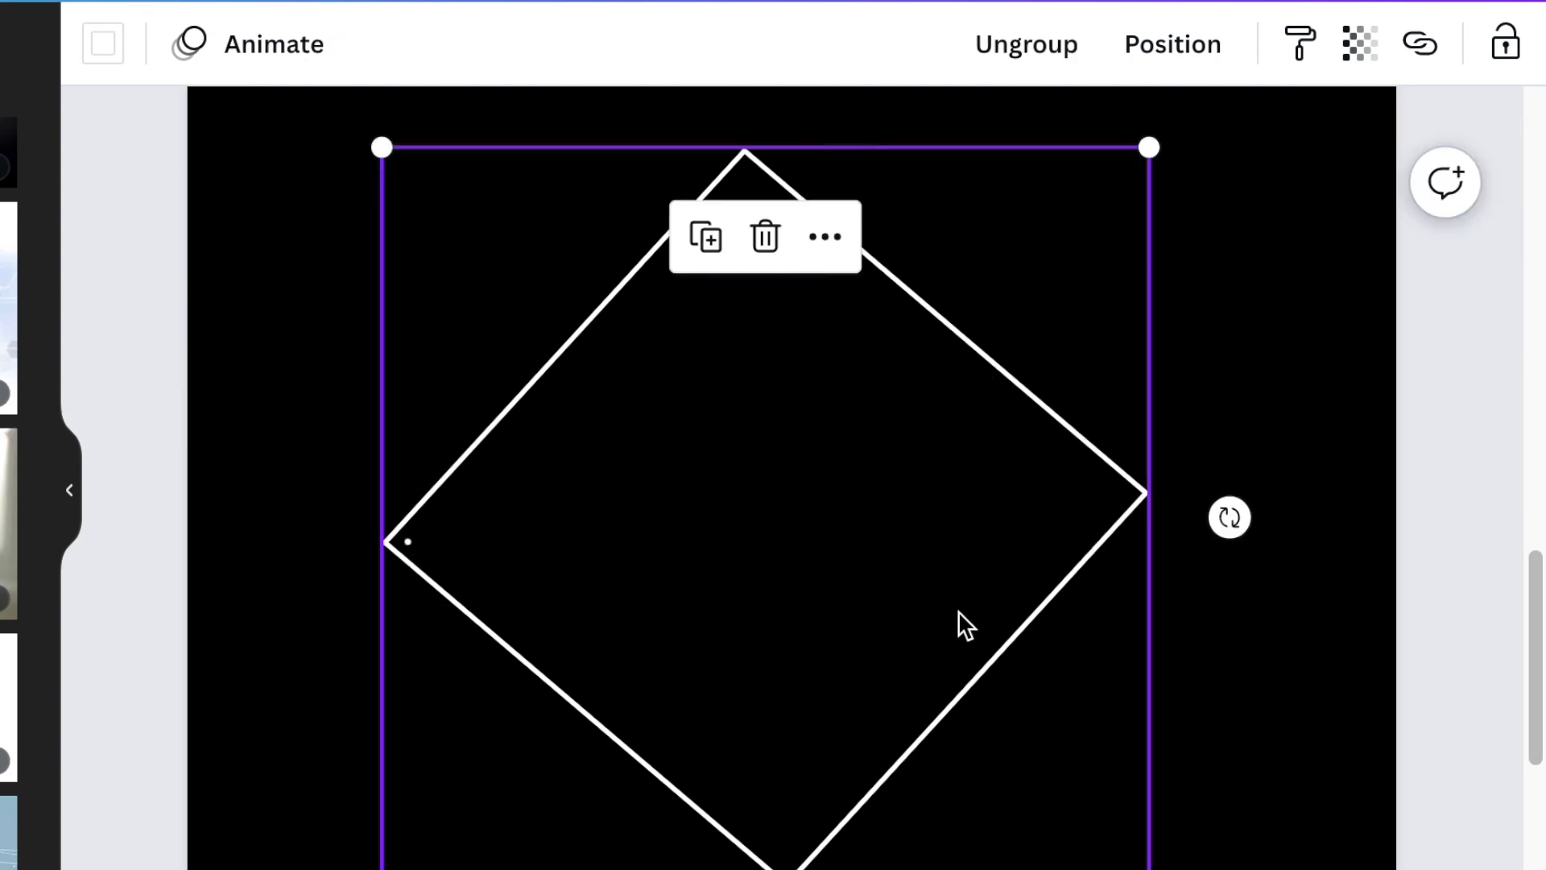
left_click(1504, 46)
left_click(1281, 413)
Step: Duplicate the dot and place the copy close to the original, diagonally up and to the right
left_click(405, 538)
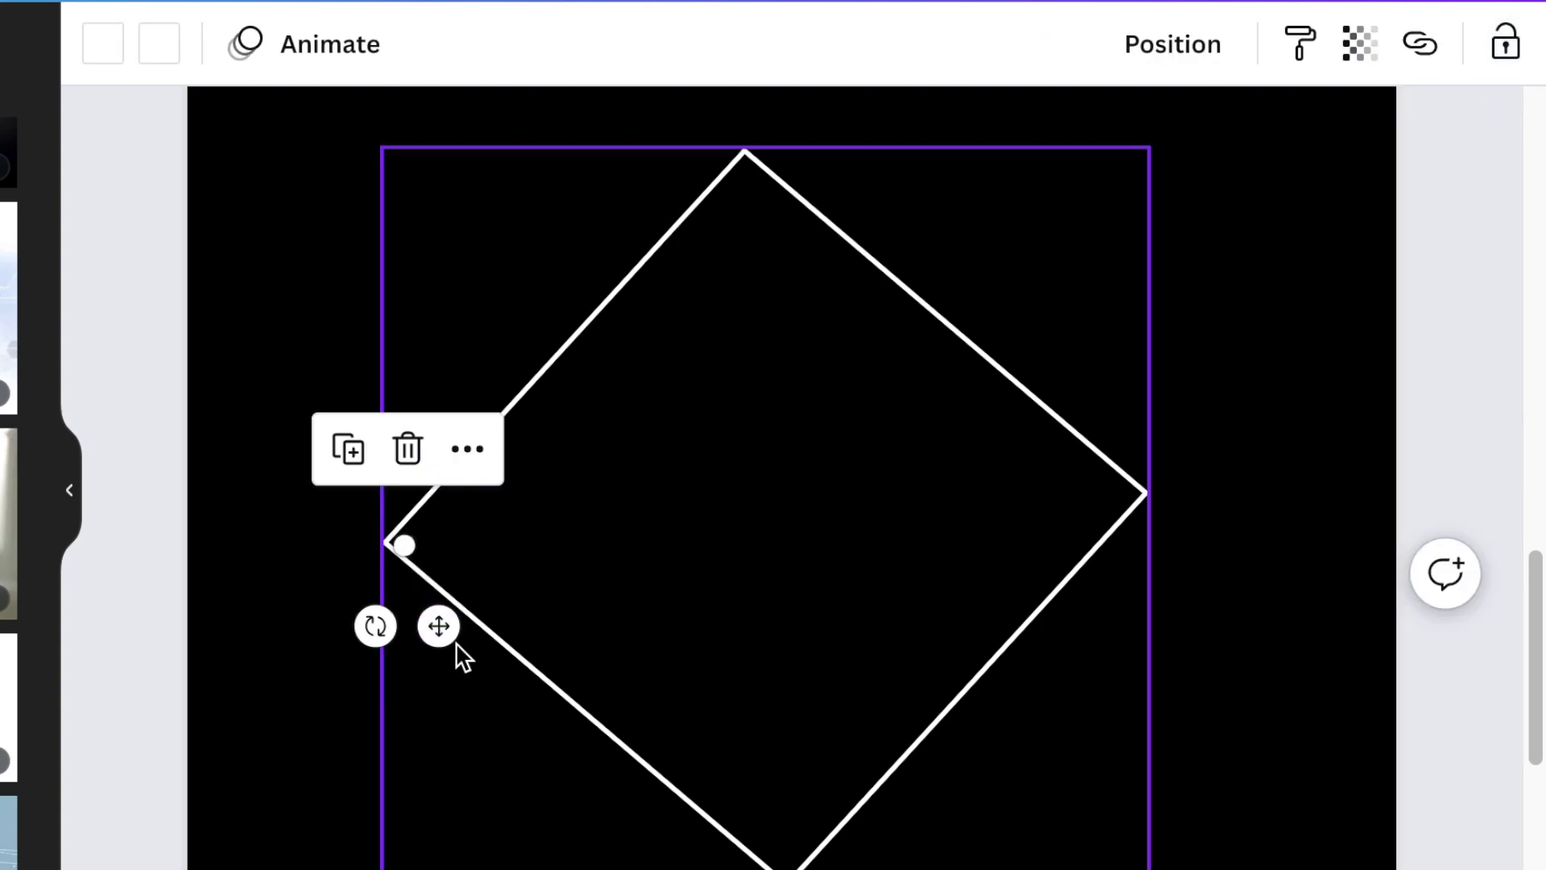
left_click(348, 449)
left_click_drag(477, 665, 445, 626)
scroll(746, 391, "up", 5)
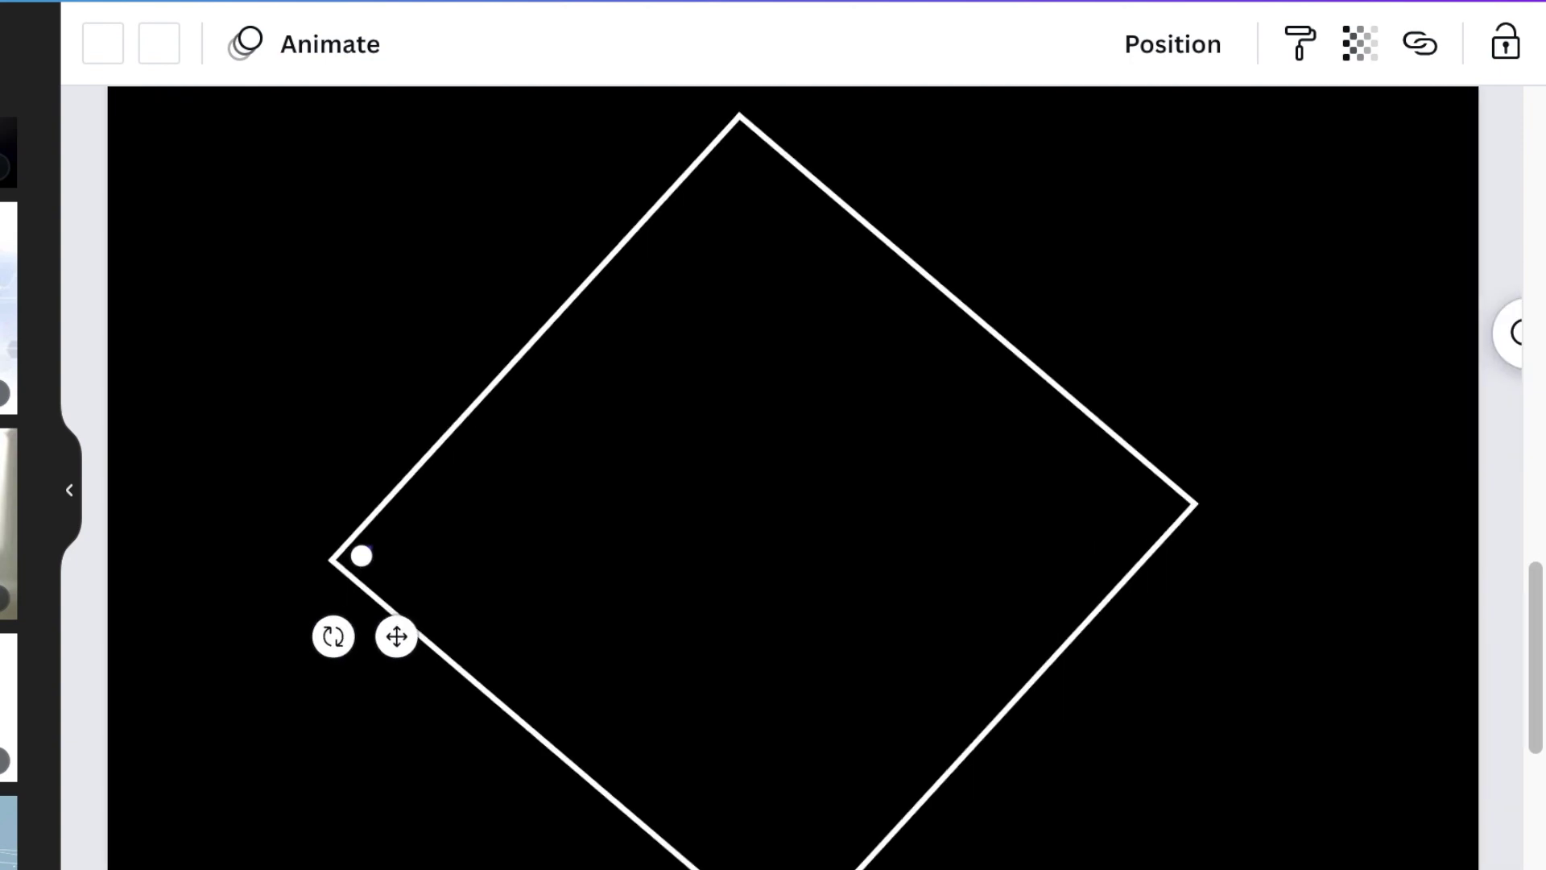
scroll(747, 391, "up", 1)
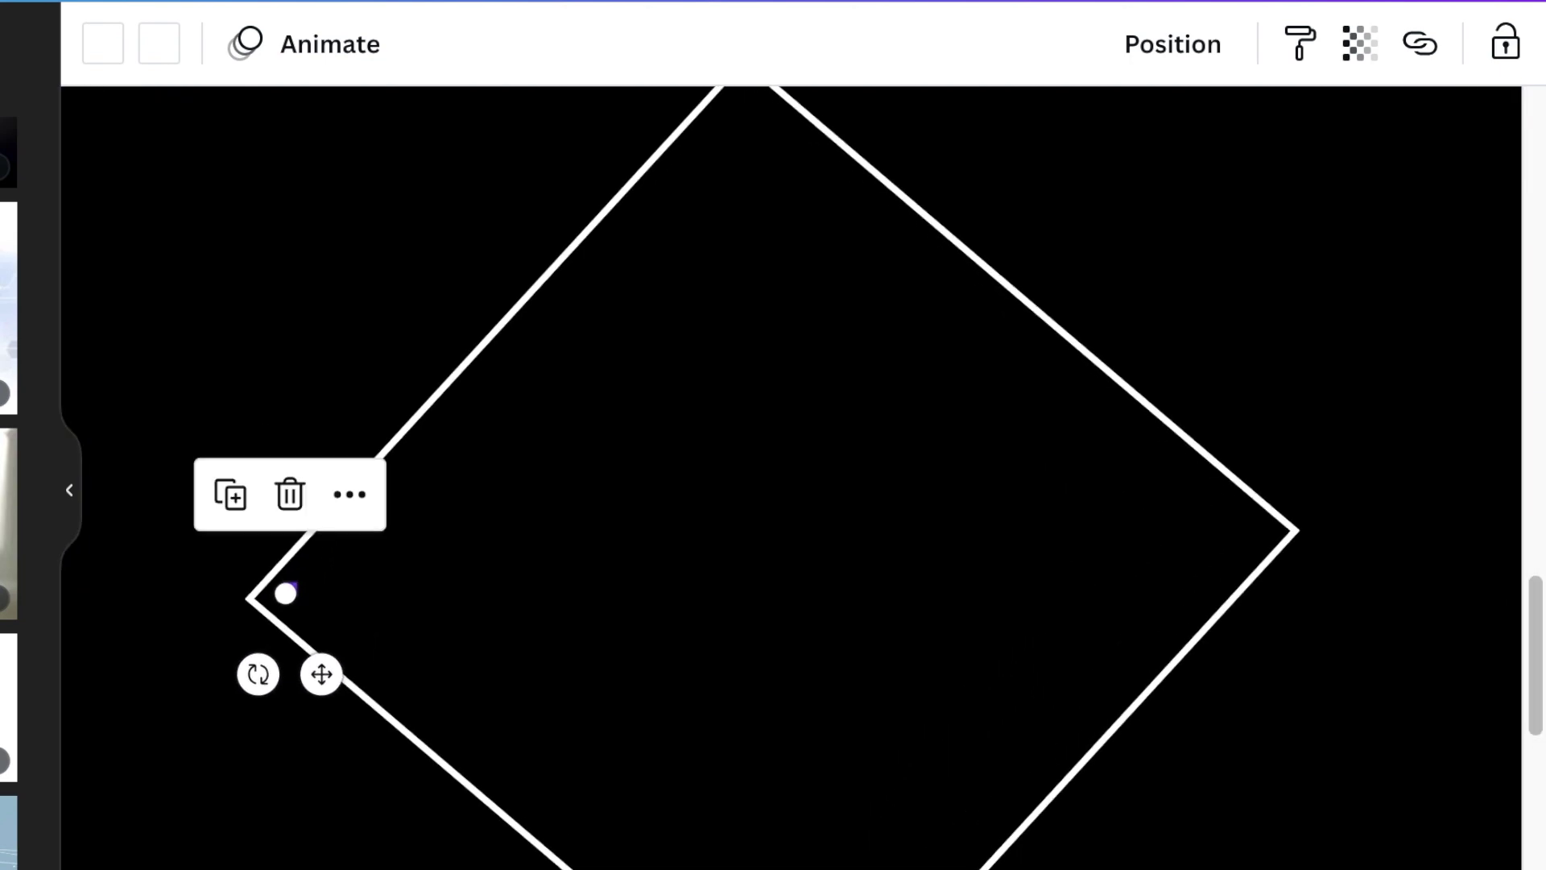
left_click_drag(323, 677, 326, 673)
Step: Keep duplicating the dot at the same diagonal spacing to build a dotted row from the diamond's left corner to near its upper corner
key("ctrl+d")
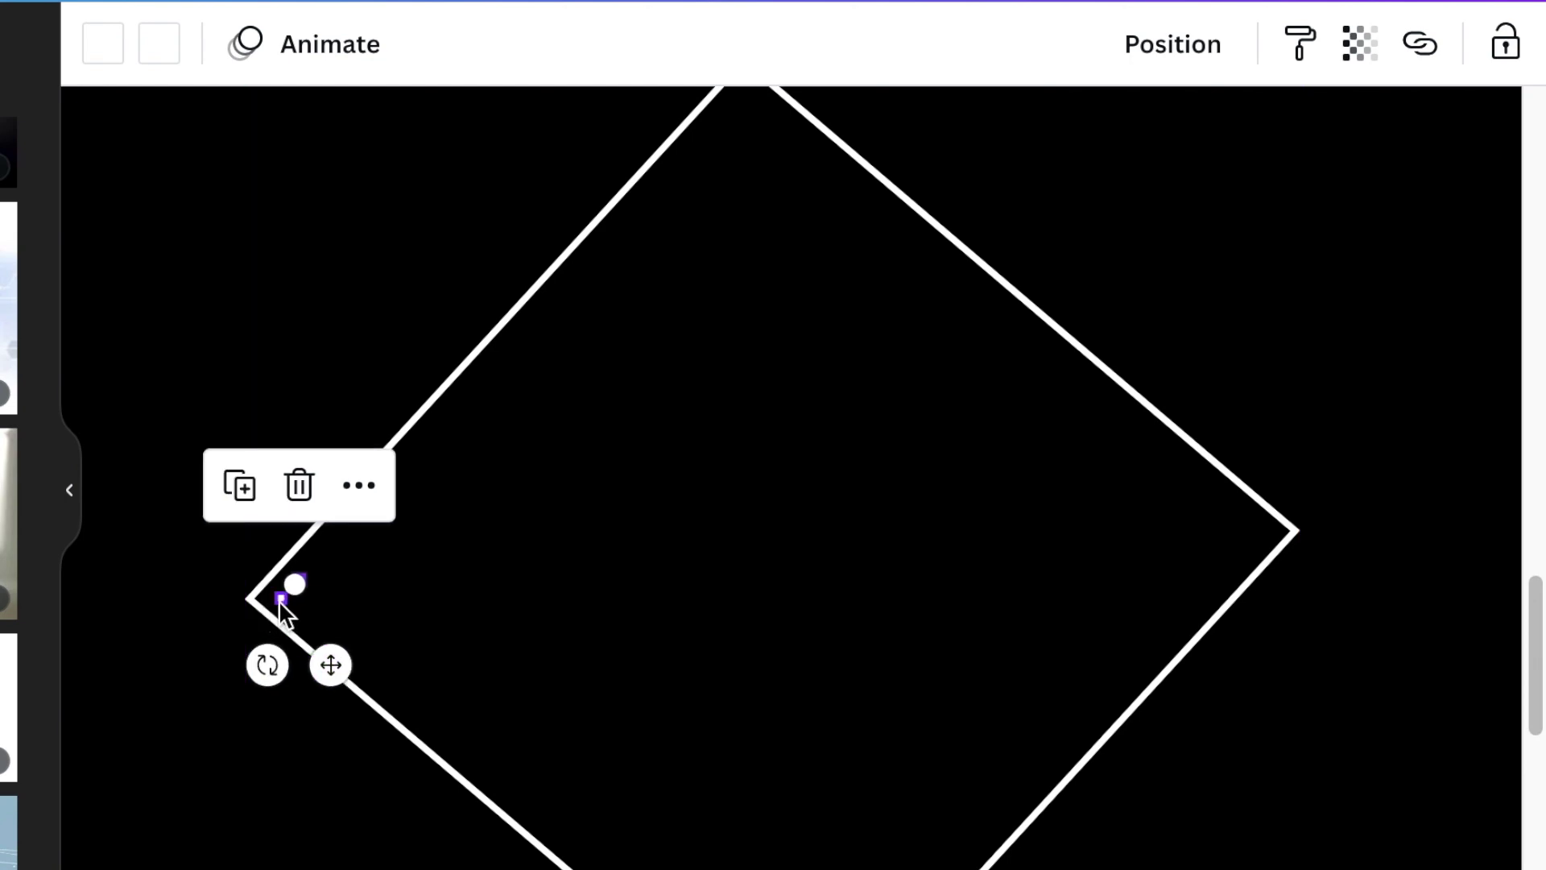
left_click(242, 490)
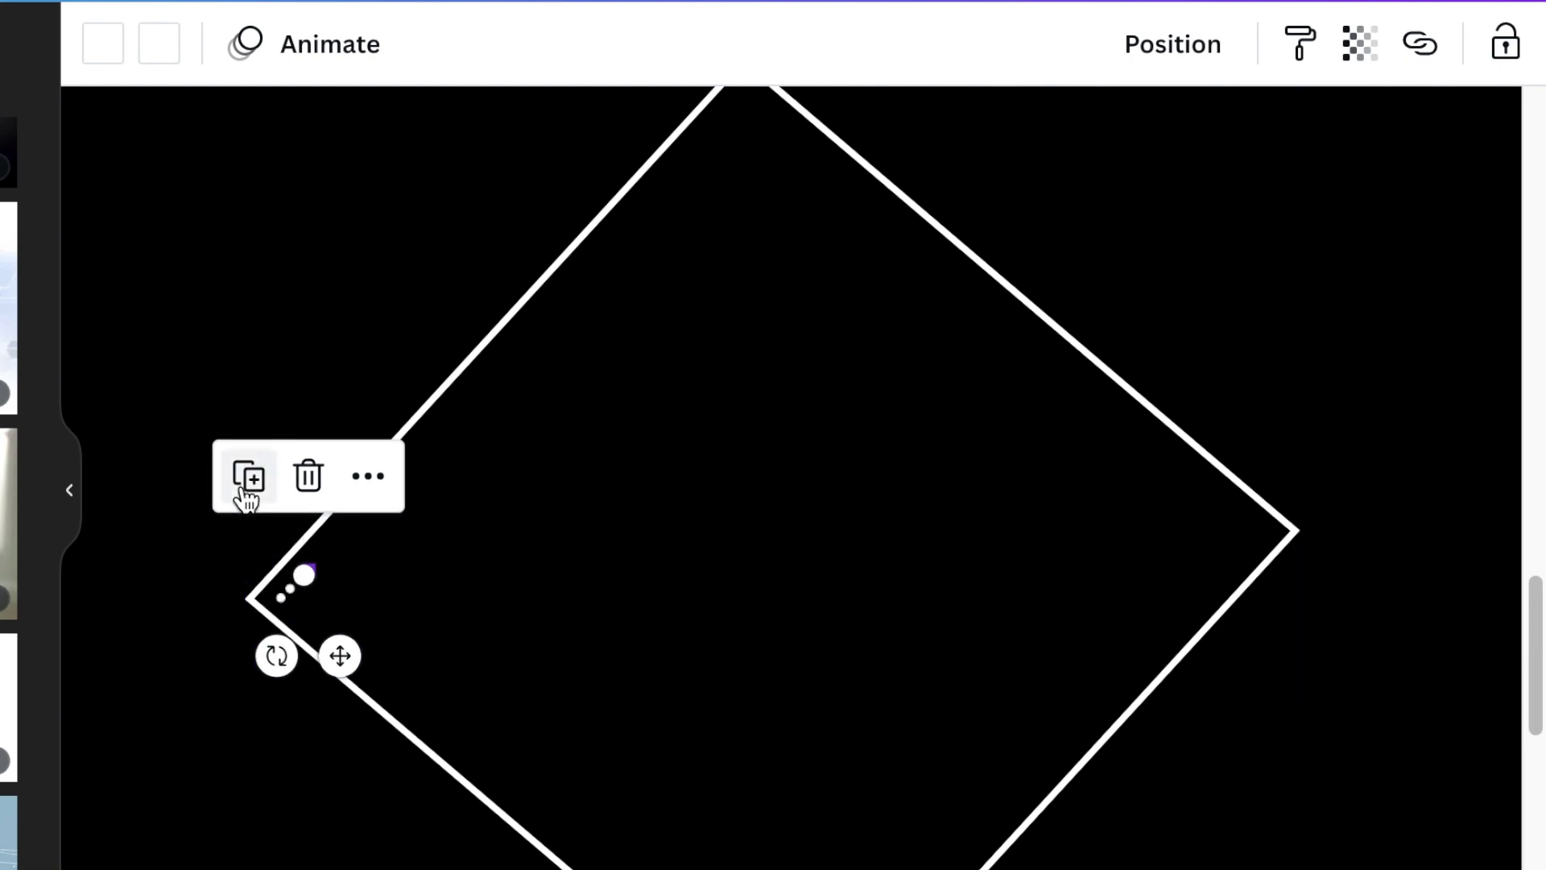
left_click(246, 495)
left_click(242, 490)
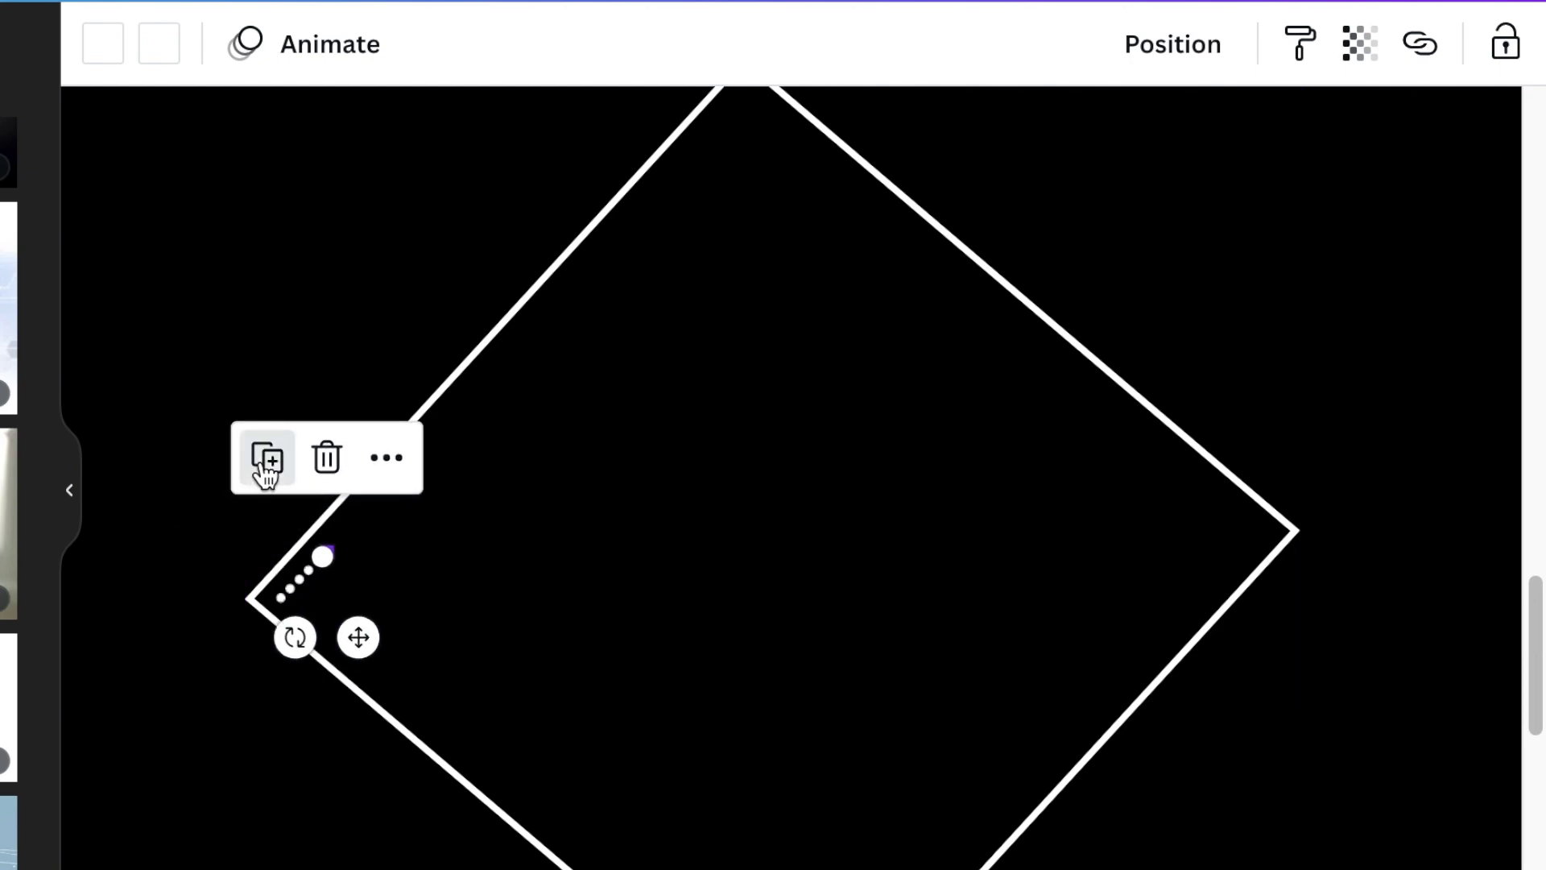
left_click(266, 473)
left_click(267, 464)
left_click(278, 451)
left_click(292, 443)
left_click(305, 435)
left_click(311, 426)
left_click(312, 419)
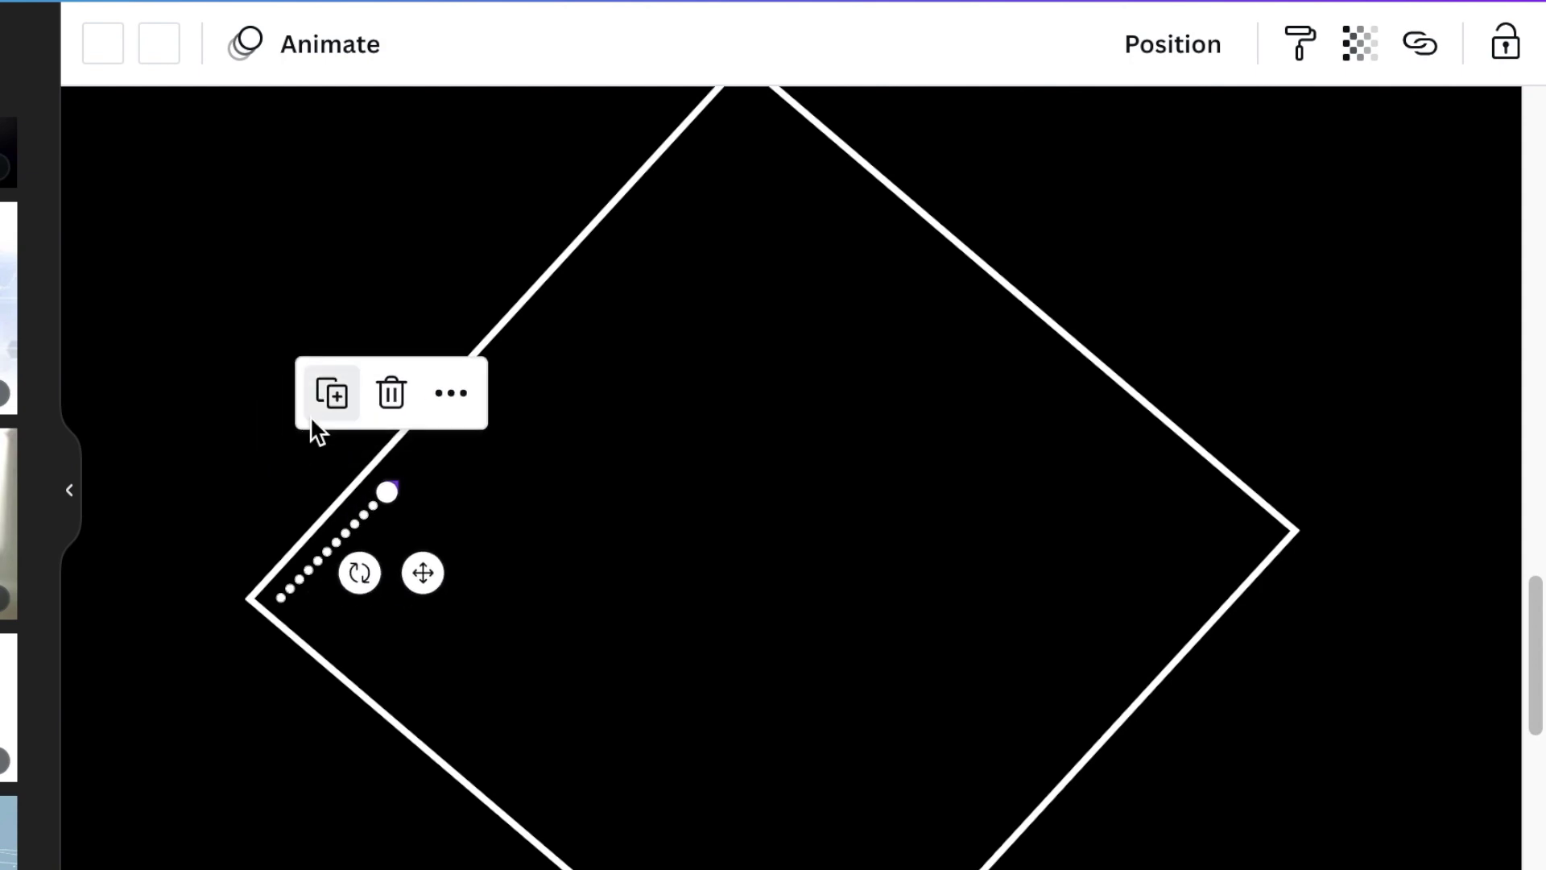
left_click(326, 401)
left_click(376, 350)
left_click(450, 277)
left_click(522, 209)
scroll(523, 211, "up", 3)
left_click(612, 363)
left_click(680, 301)
left_click(491, 407)
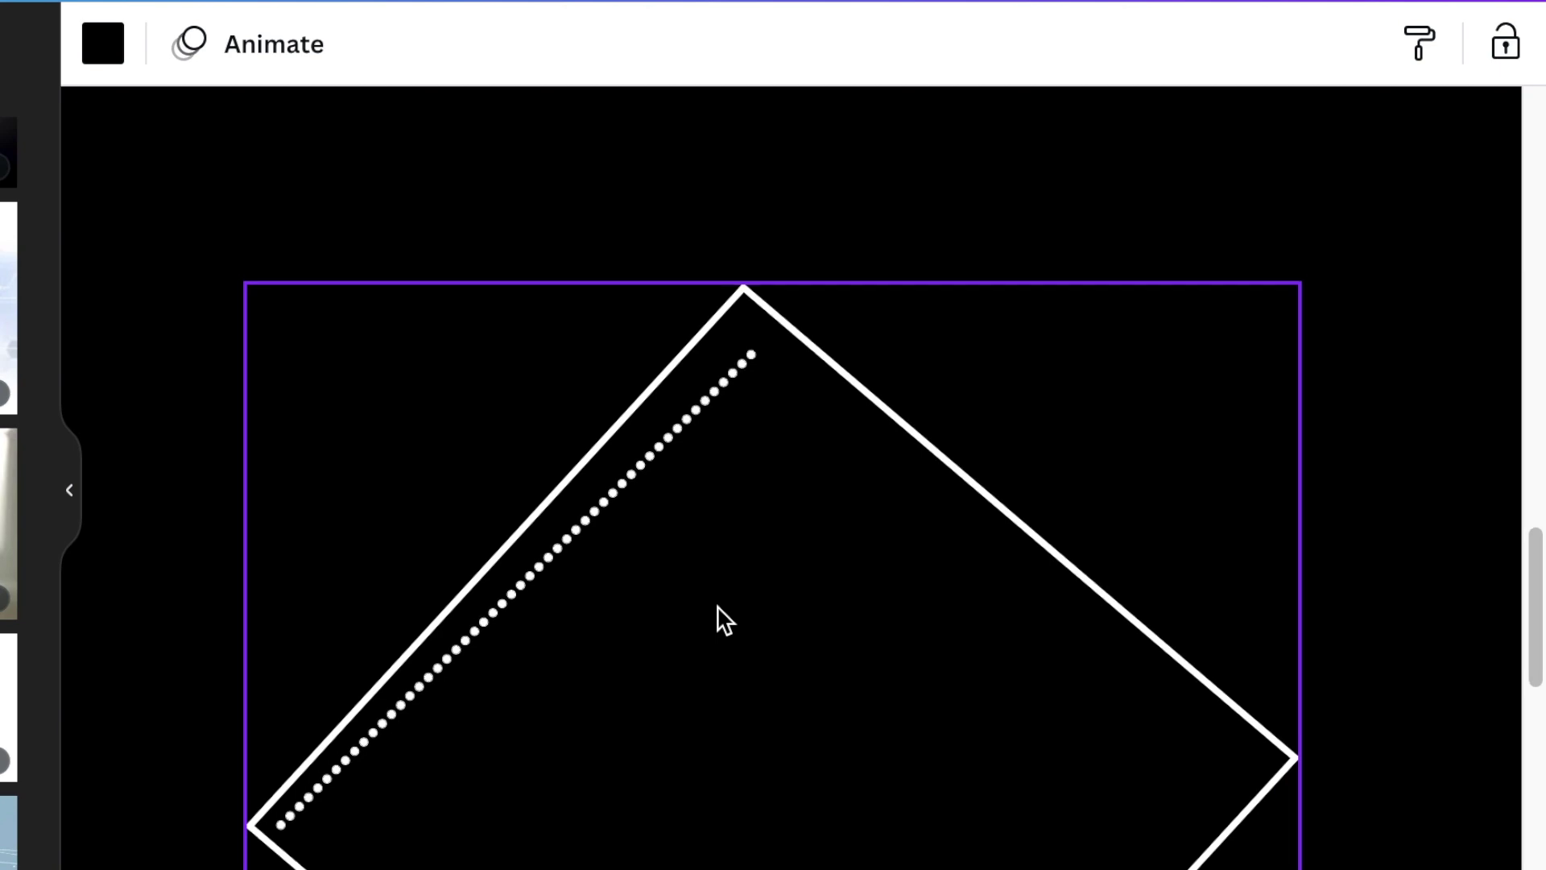
Step: Select all the dots in the diagonal row and group them into one dotted line
scroll(564, 627, "down", 1)
left_click_drag(380, 370, 882, 675)
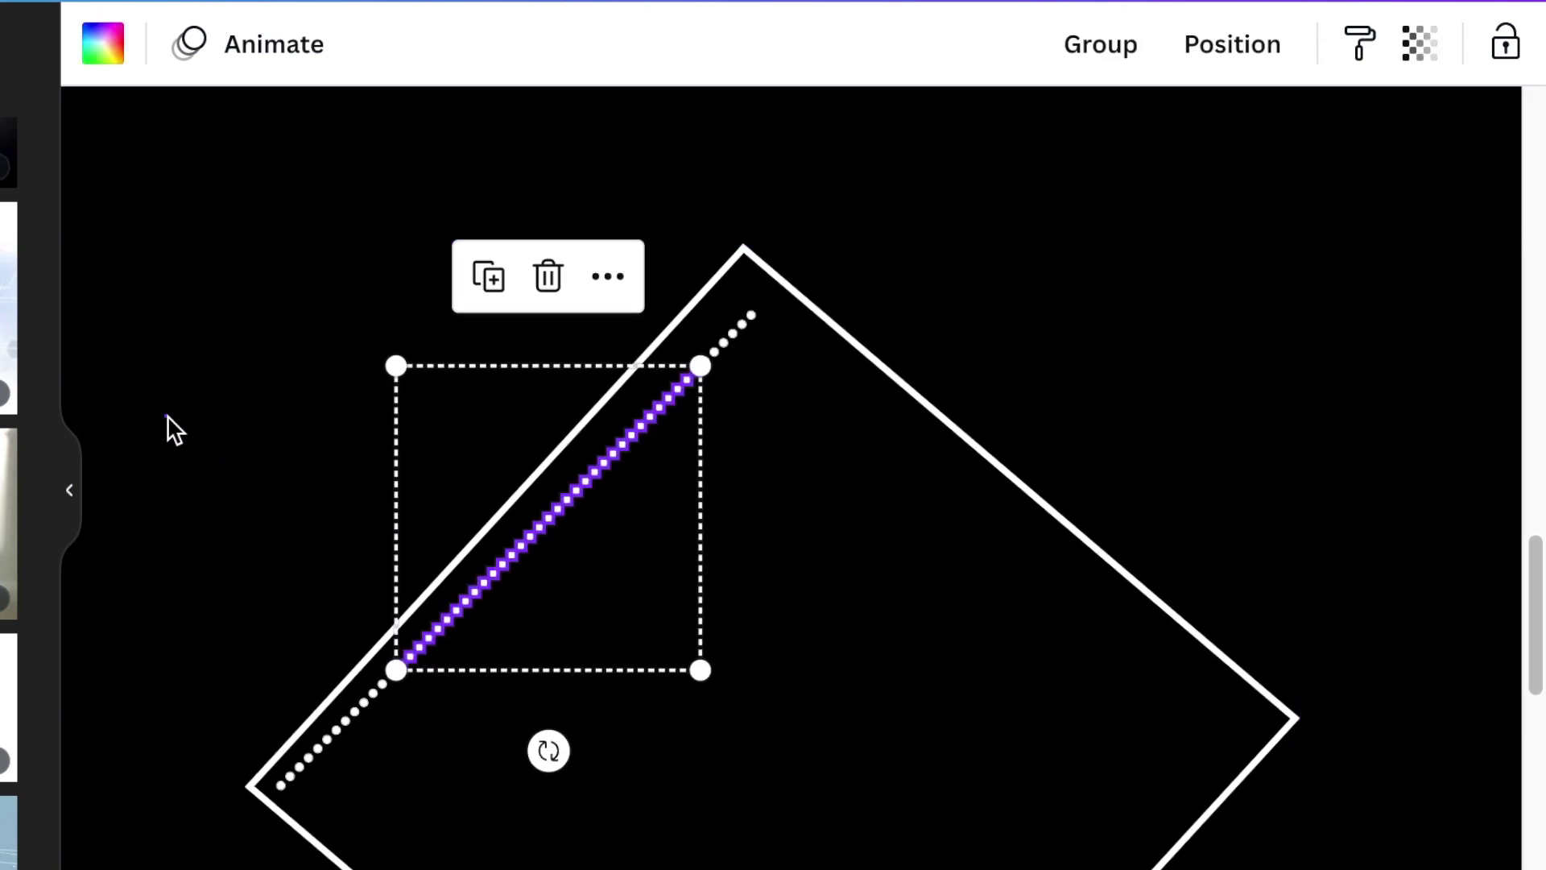
left_click(184, 436)
left_click_drag(123, 307, 924, 853)
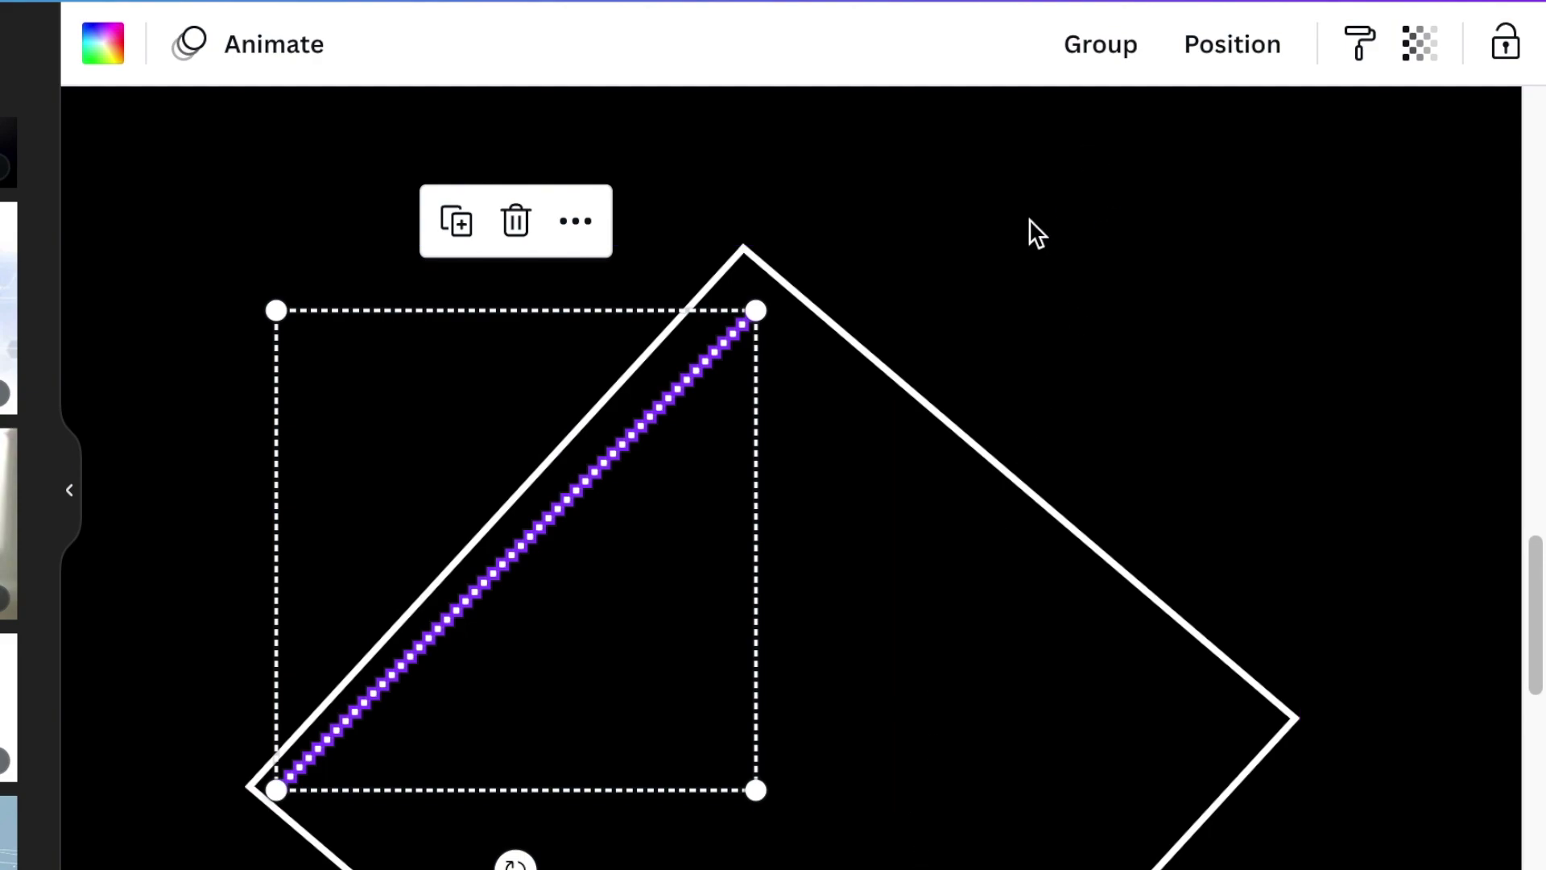
left_click(1099, 40)
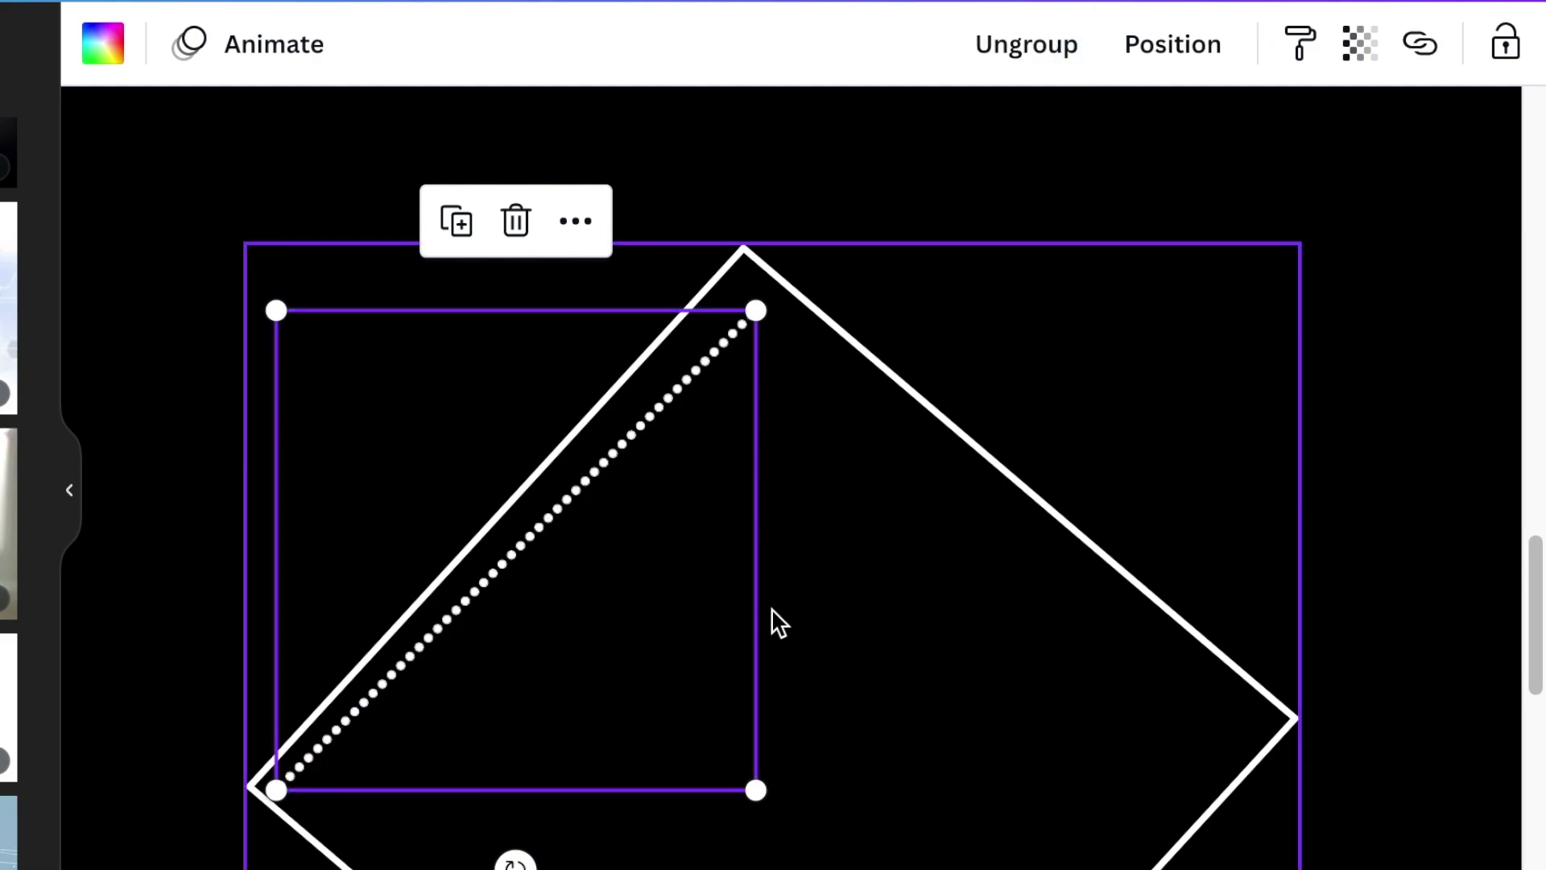
Step: Rotate the dotted line slightly counterclockwise to run parallel to the diamond's upper-left edge, and move it closer to that edge
scroll(806, 683, "down", 1)
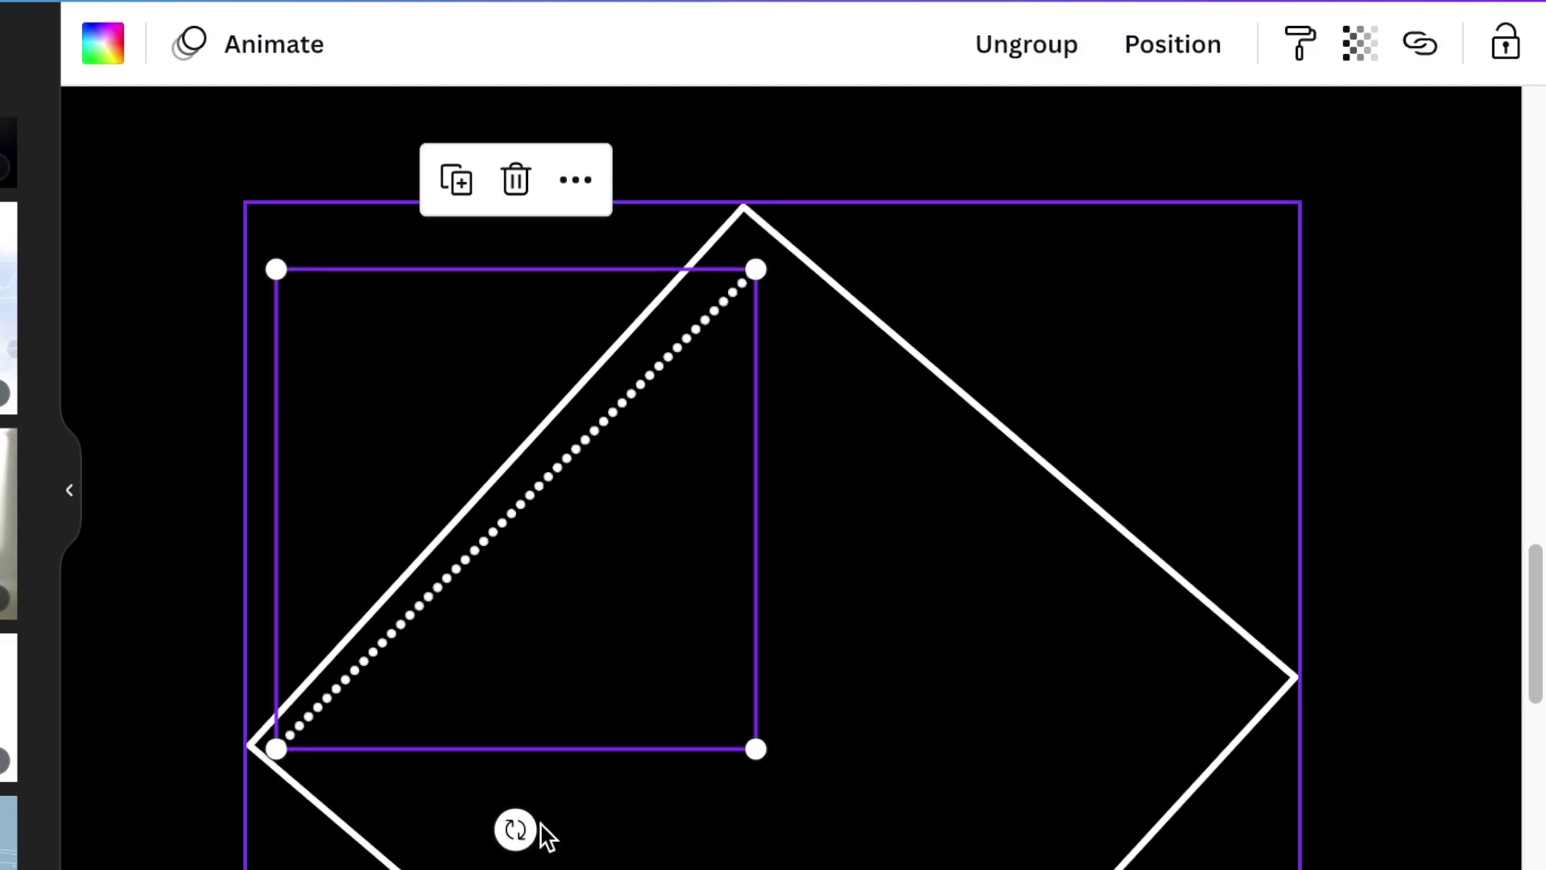
left_click_drag(516, 830, 527, 832)
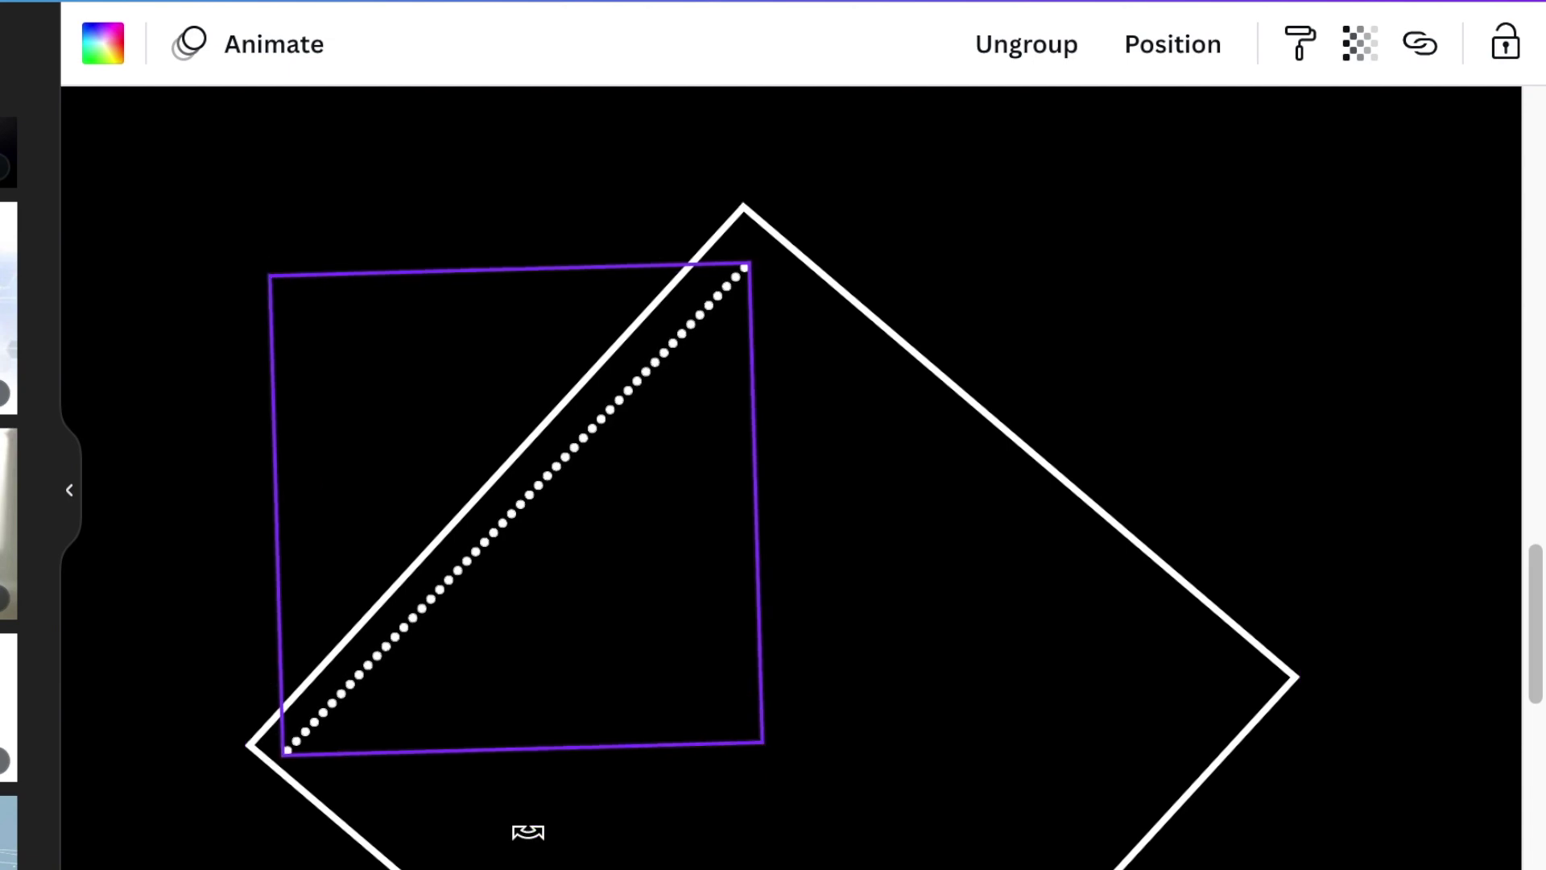
left_click_drag(530, 832, 526, 831)
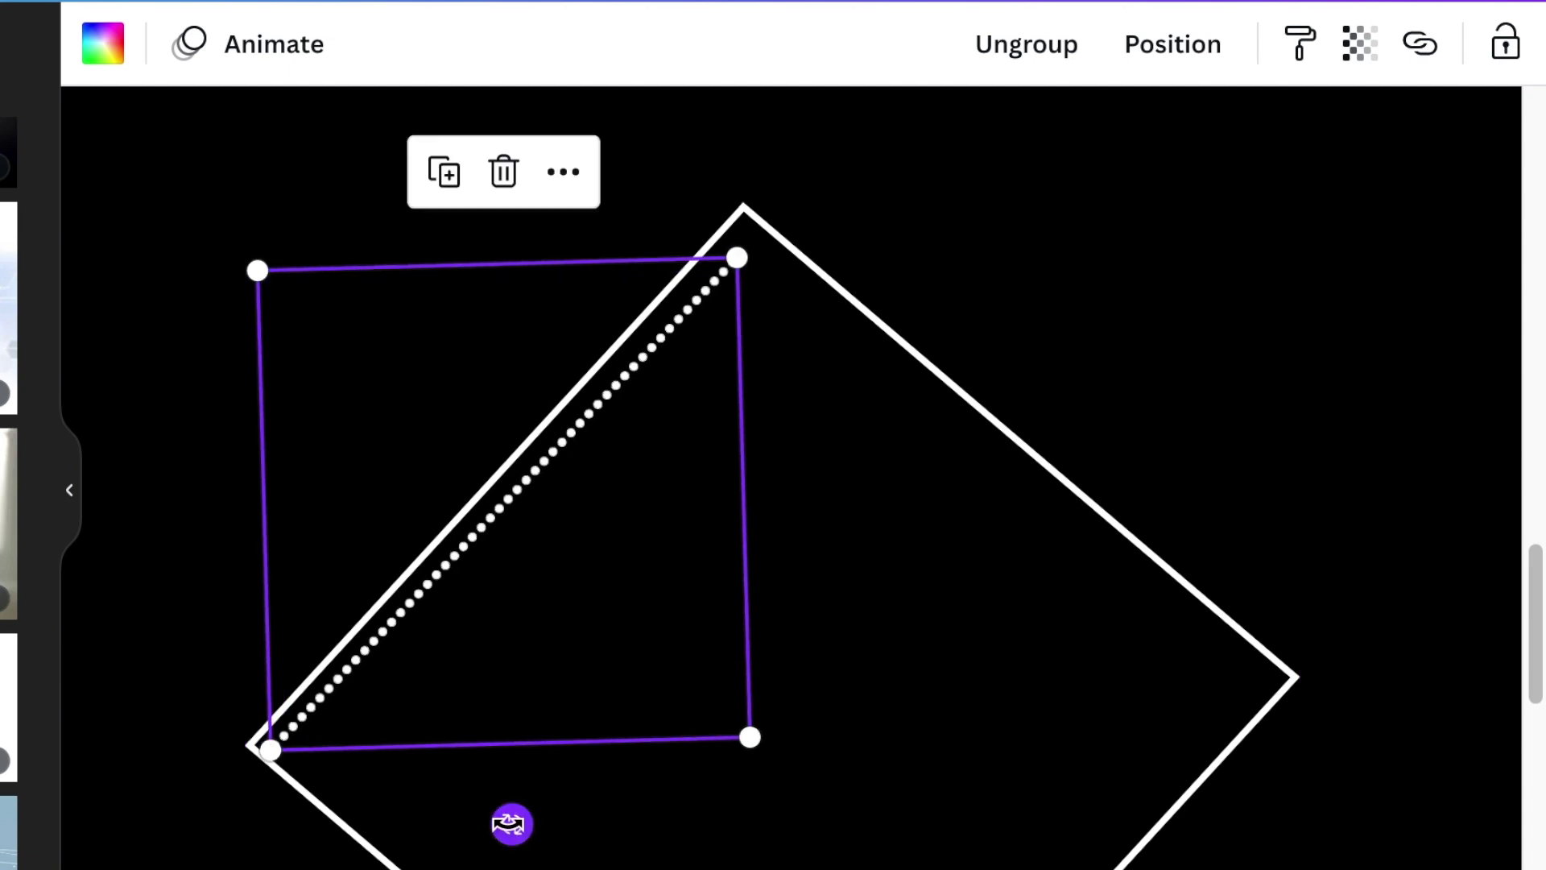
left_click_drag(512, 825, 517, 824)
left_click_drag(535, 630, 541, 616)
scroll(885, 669, "down", 1)
scroll(894, 683, "up", 1)
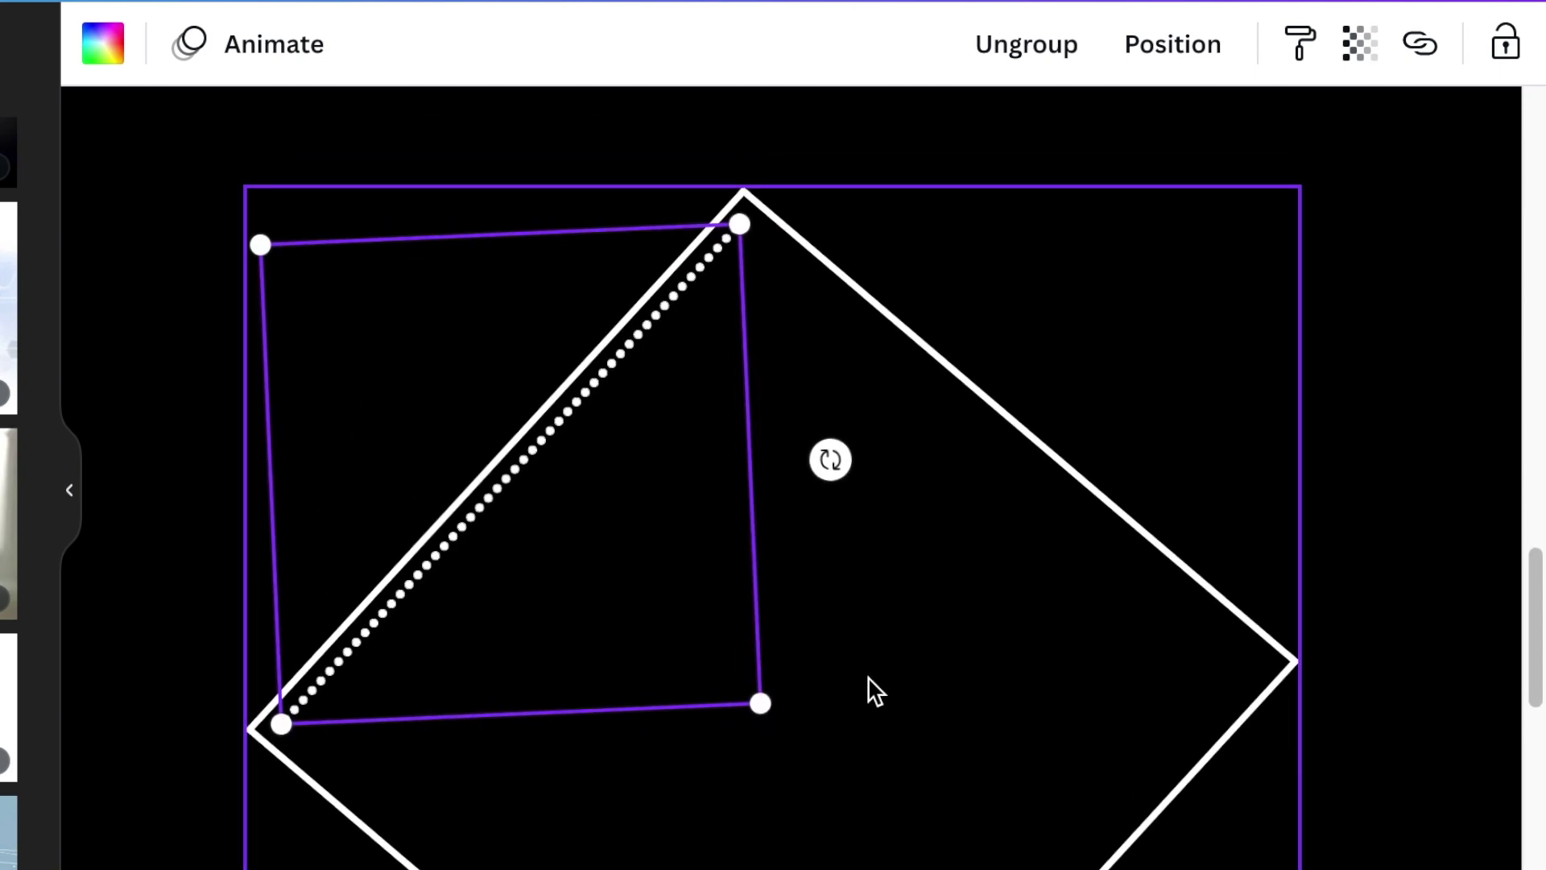
Step: Duplicate the dotted line, rotate the copy parallel to the diamond's lower-left edge, and align it just inside that edge
left_click(457, 163)
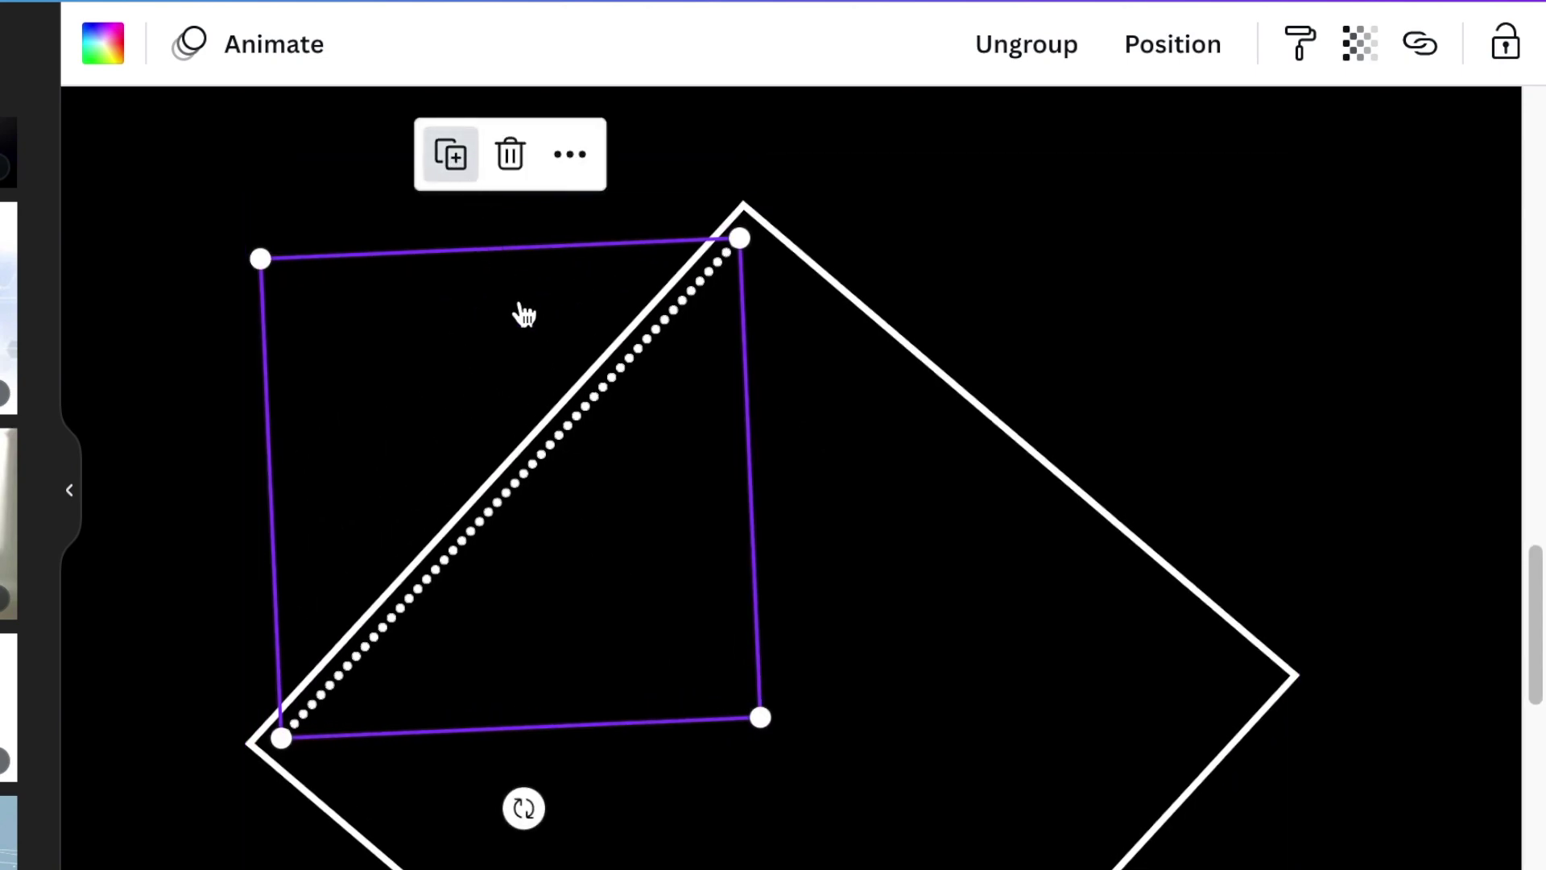
scroll(687, 672, "down", 2)
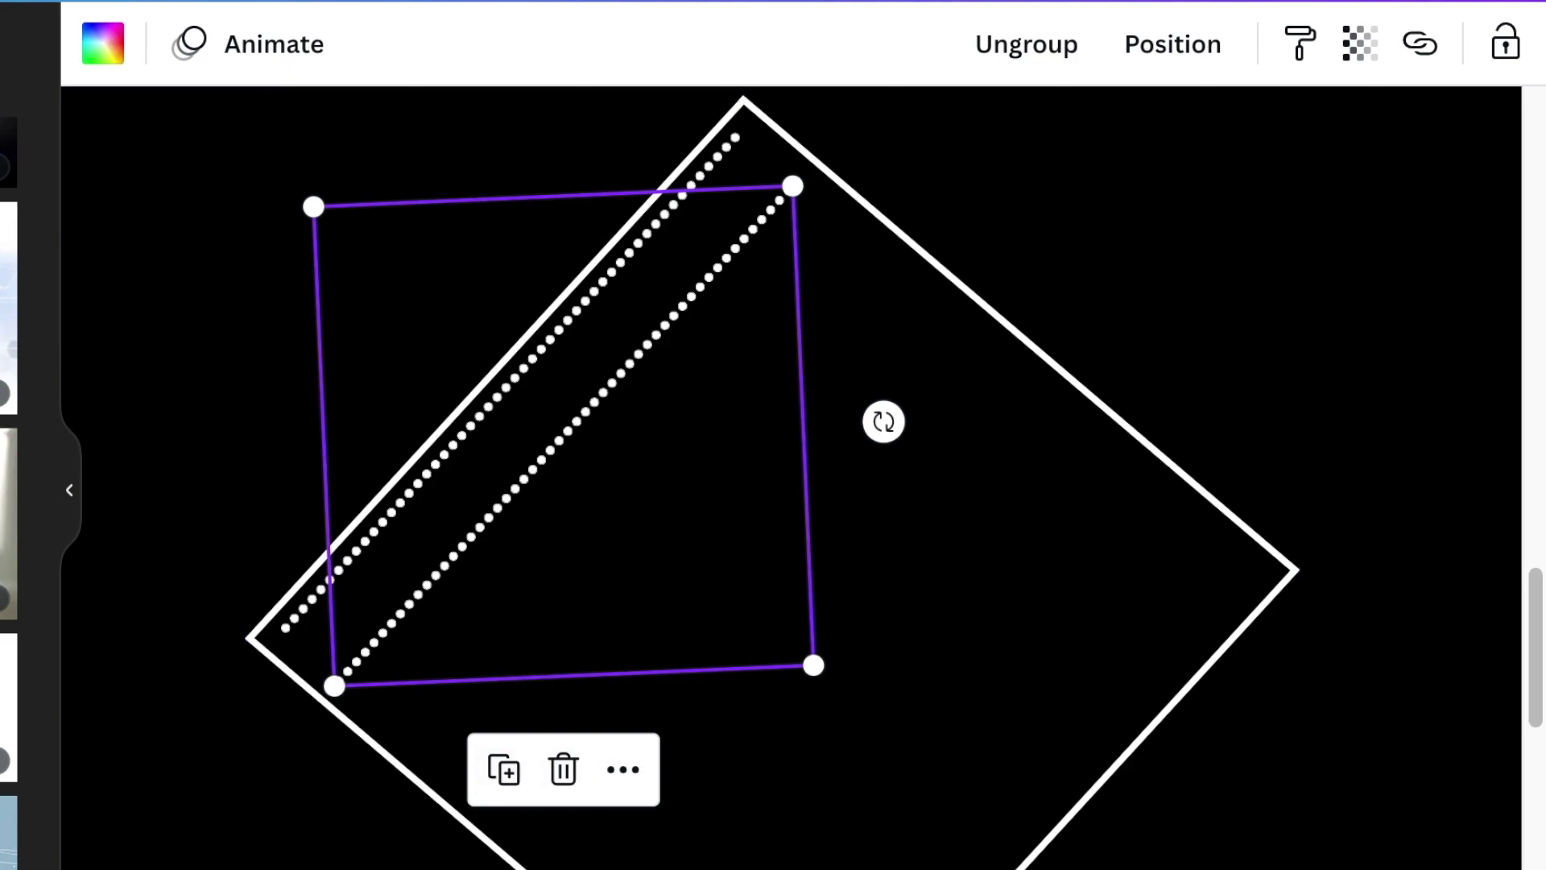
scroll(791, 477, "down", 3)
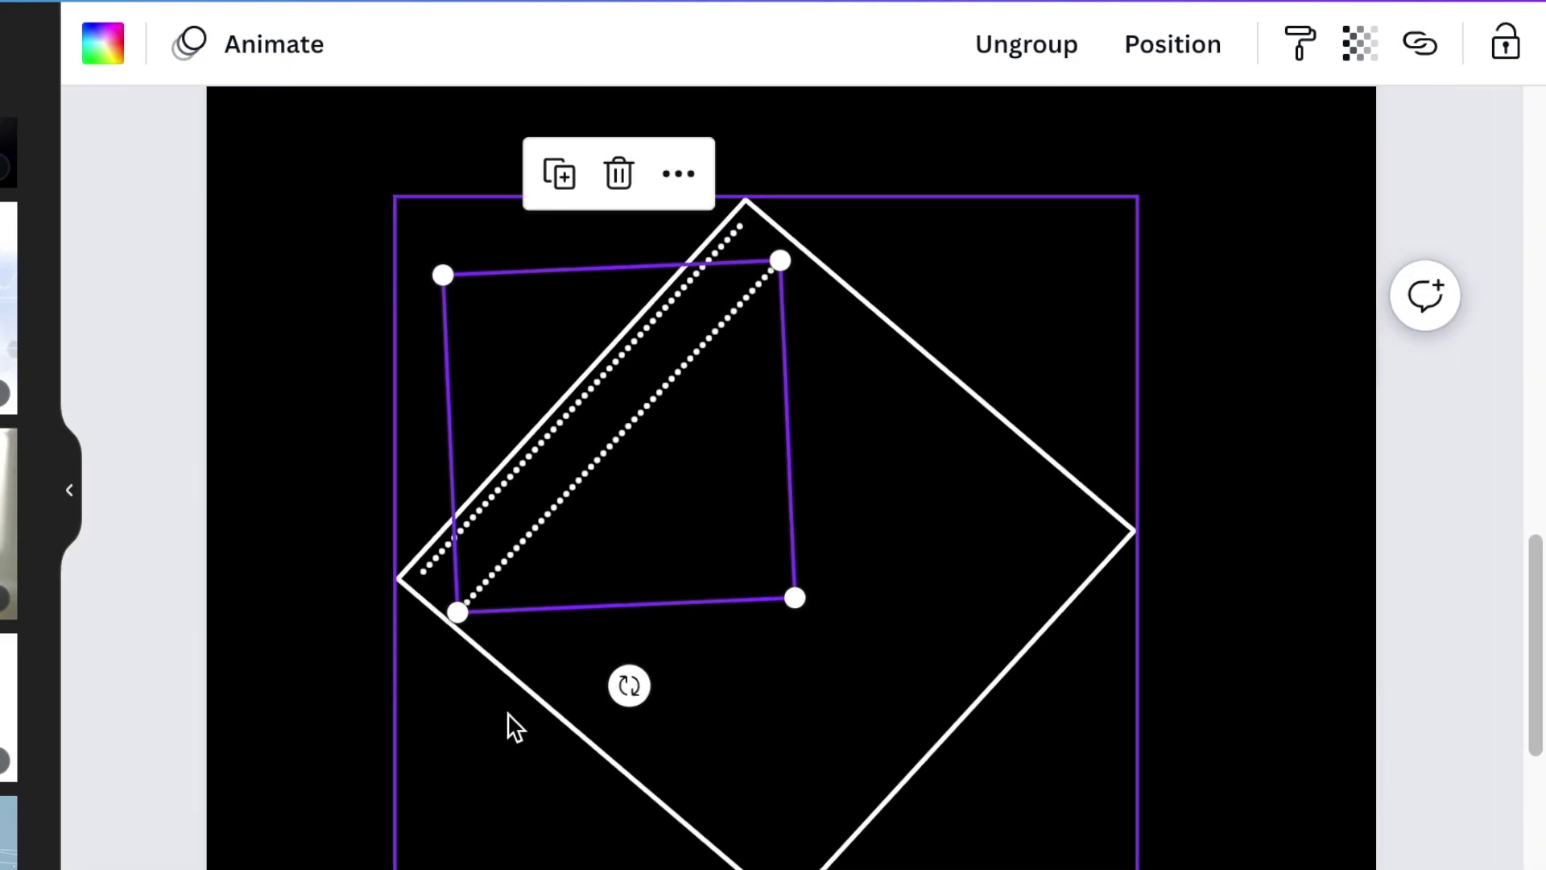
left_click_drag(630, 688, 884, 674)
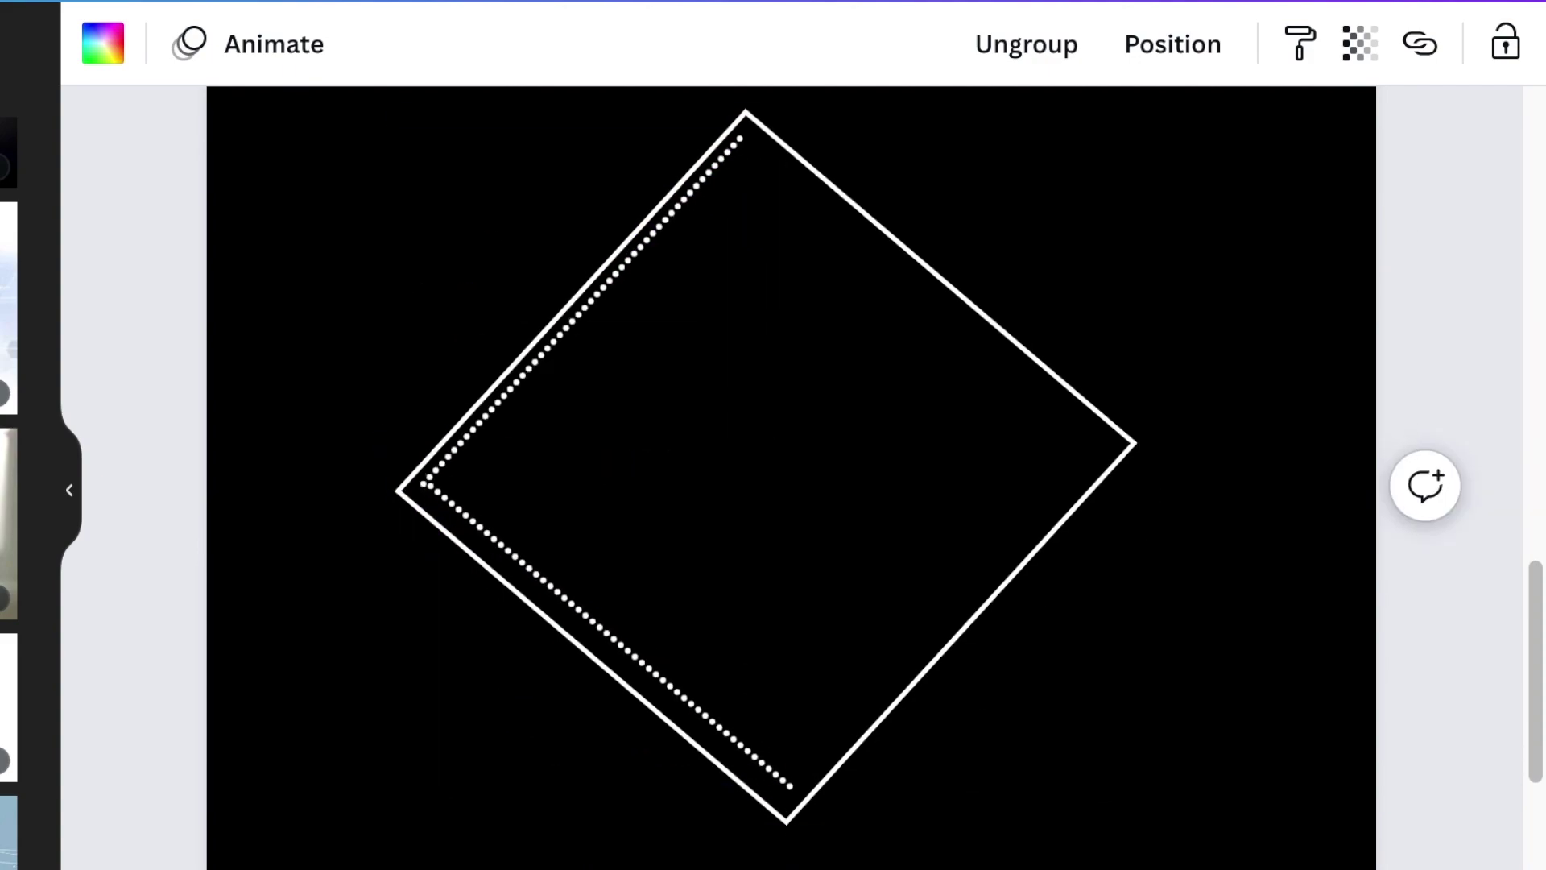
left_click_drag(654, 652, 633, 653)
left_click_drag(649, 584, 669, 588)
key("Down")
key("Up")
key("Left")
key("Left")
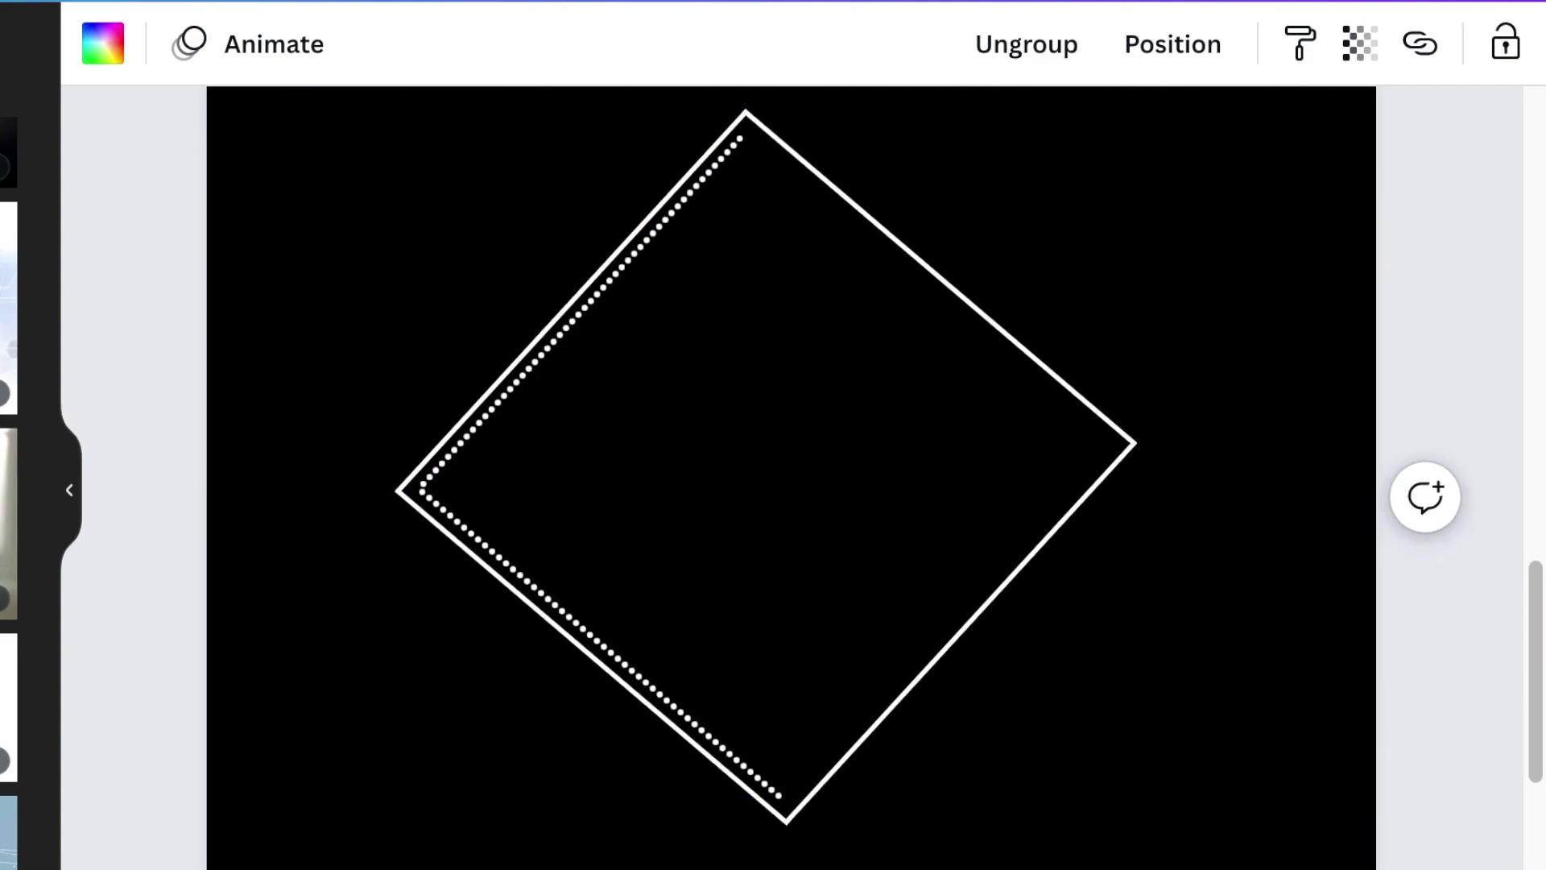
Step: Duplicate the upper-left dotted line and place the copy just inside the diamond's lower-right edge
key("ctrl+d")
key("Delete")
left_click(663, 390)
key("ctrl+d")
left_click_drag(719, 400, 1053, 677)
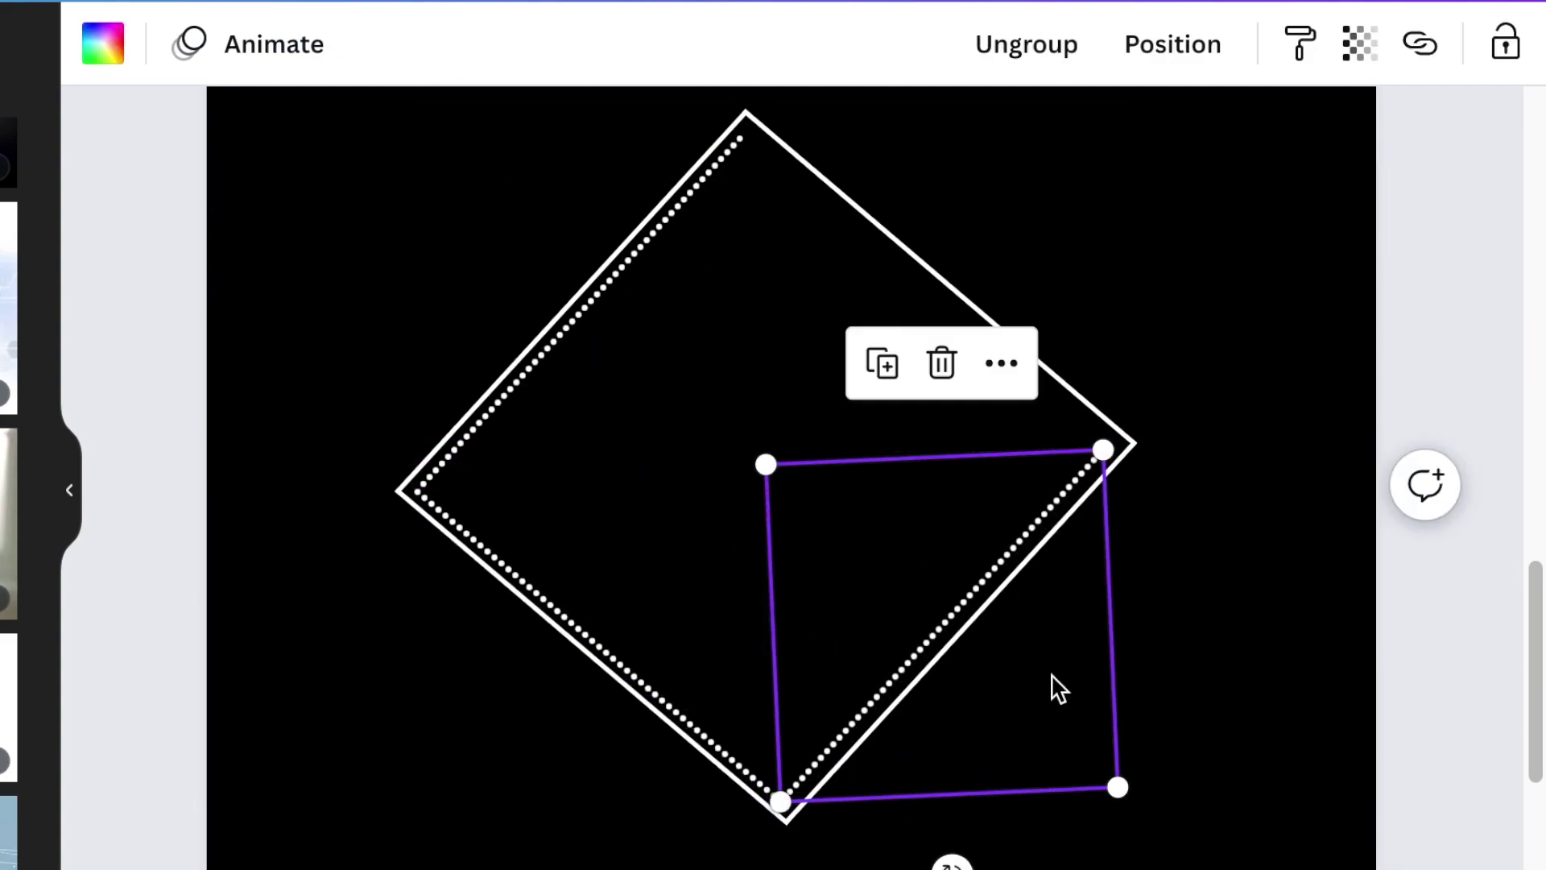
Step: Duplicate the lower-left dotted line and place the copy just inside the diamond's upper-right edge
left_click(658, 523)
key("ctrl+d")
left_click_drag(658, 524, 952, 125)
Step: Ungroup the upper-right dotted line and adjust individual dots to close the gap at the diamond's right corner
left_click(1028, 49)
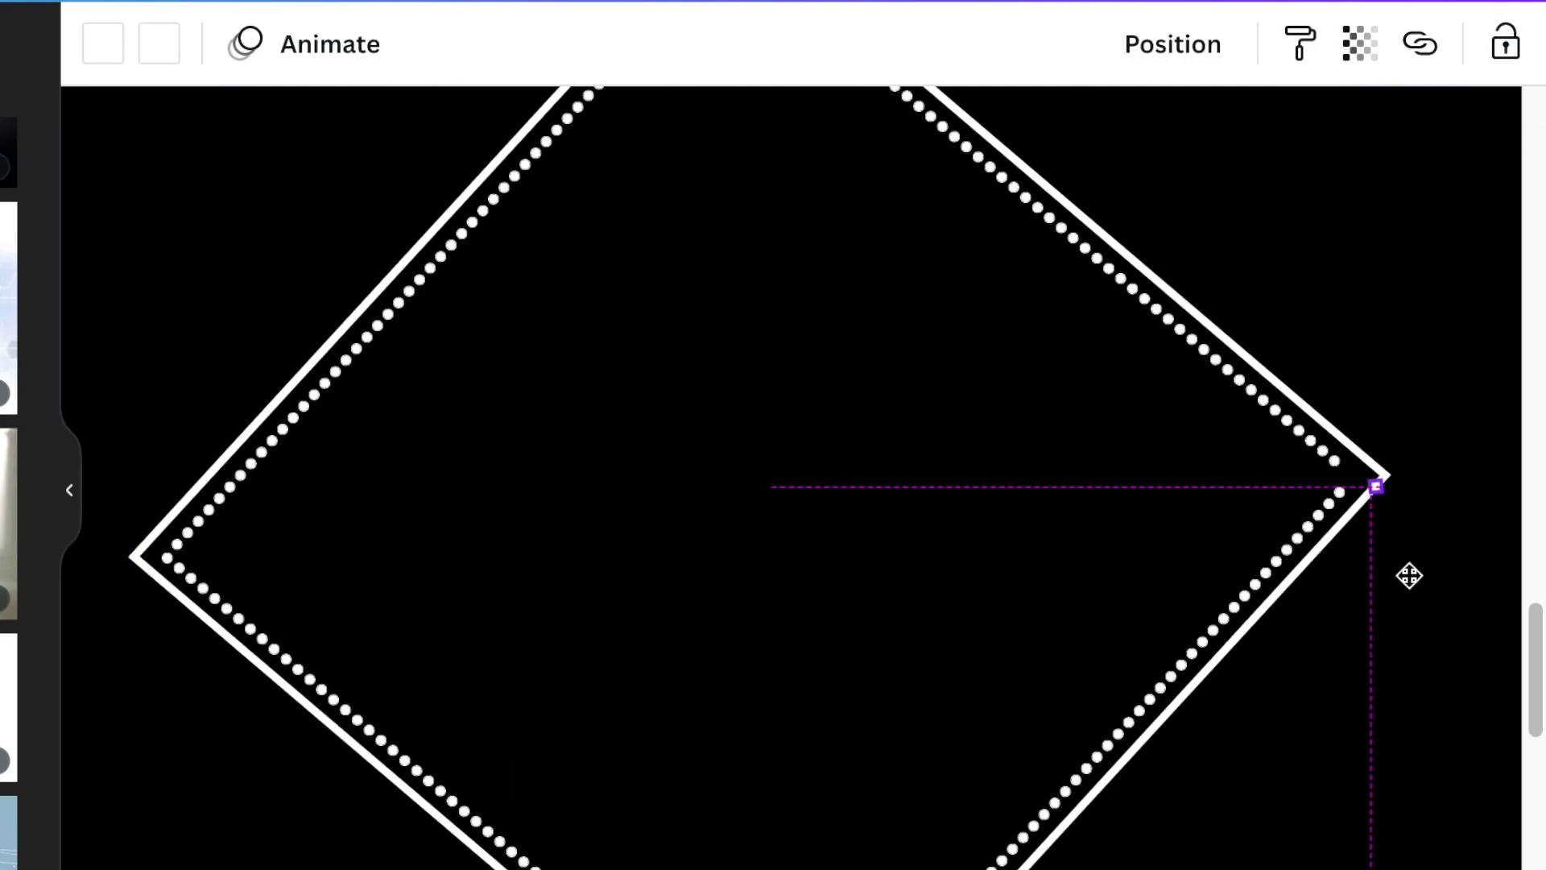
left_click_drag(1408, 576, 1382, 565)
left_click(1342, 762)
scroll(1342, 762, "down", 5)
left_click(490, 362)
left_click(1028, 52)
left_click(942, 746)
scroll(942, 745, "down", 5)
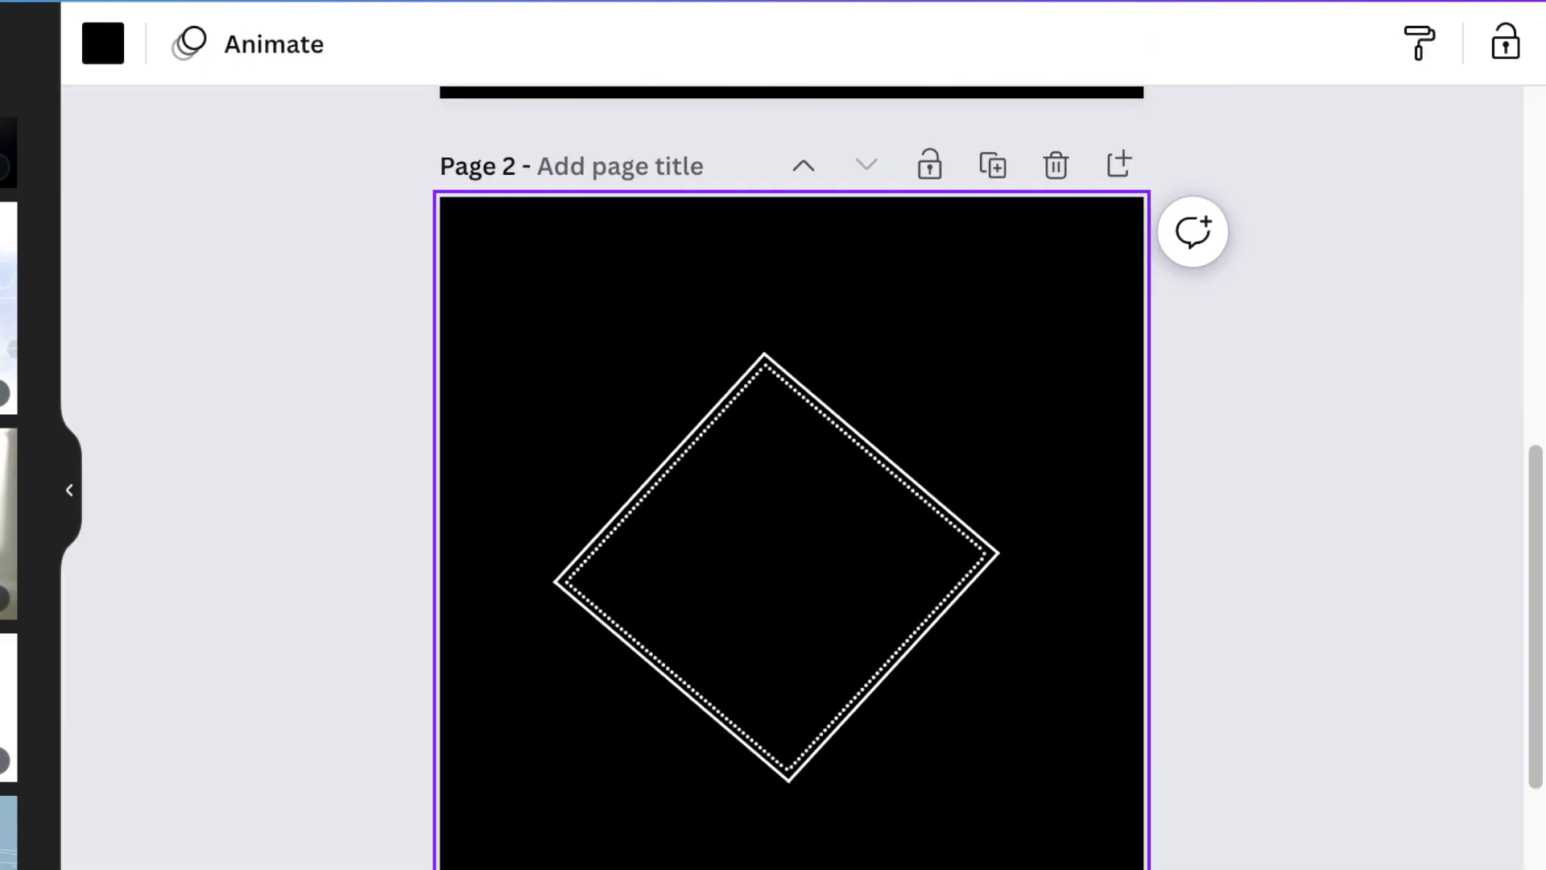
scroll(1253, 776, "down", 2)
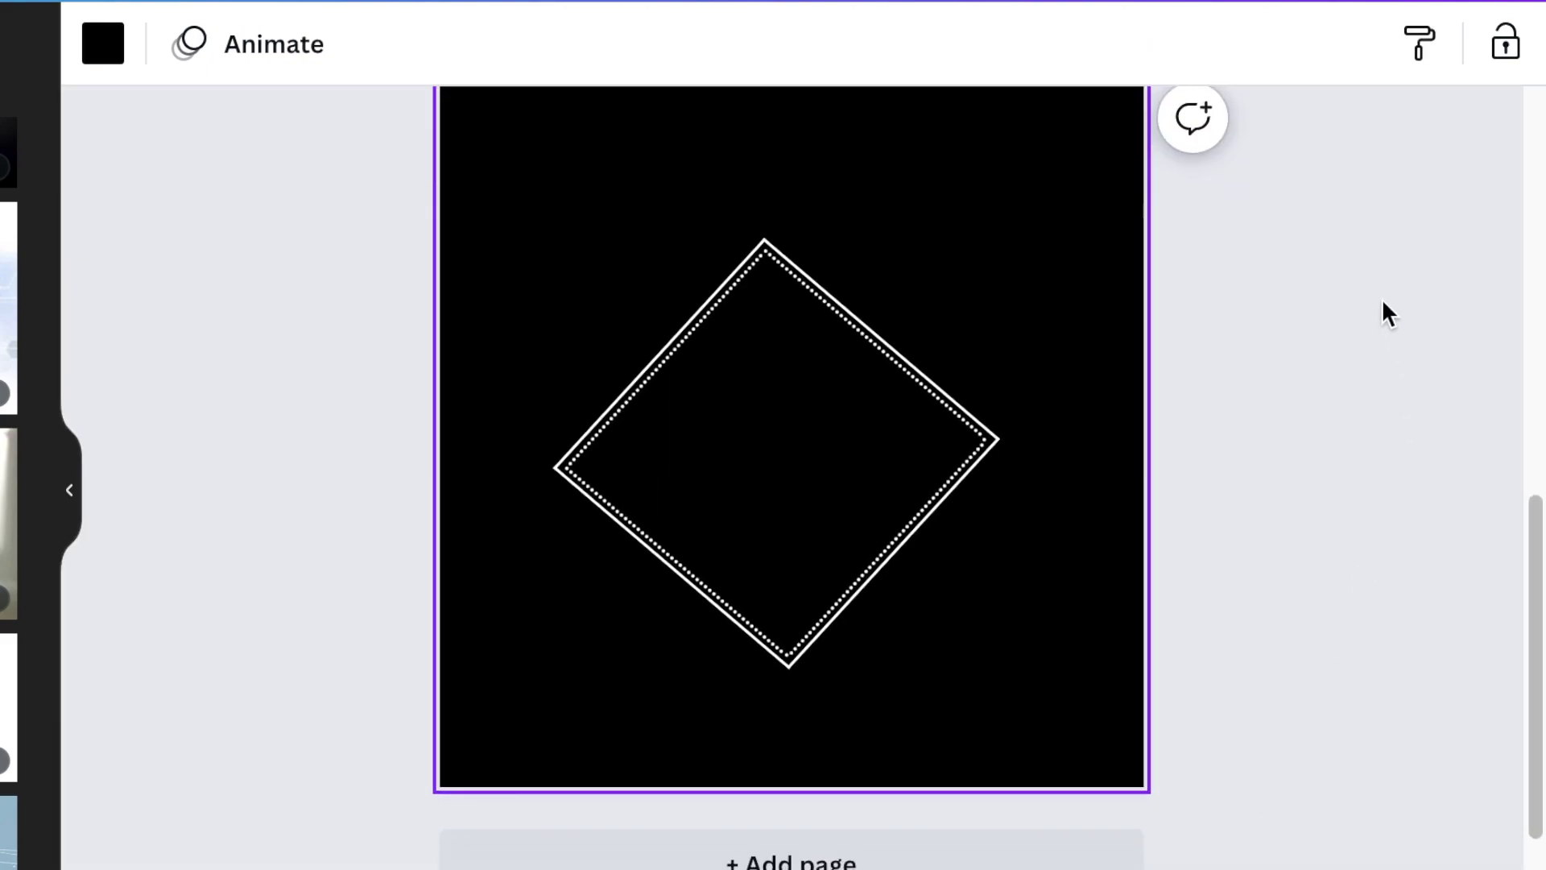
Step: Unlock the diamond outline and group it with all four dotted lines
left_click(966, 373)
left_click(1520, 56)
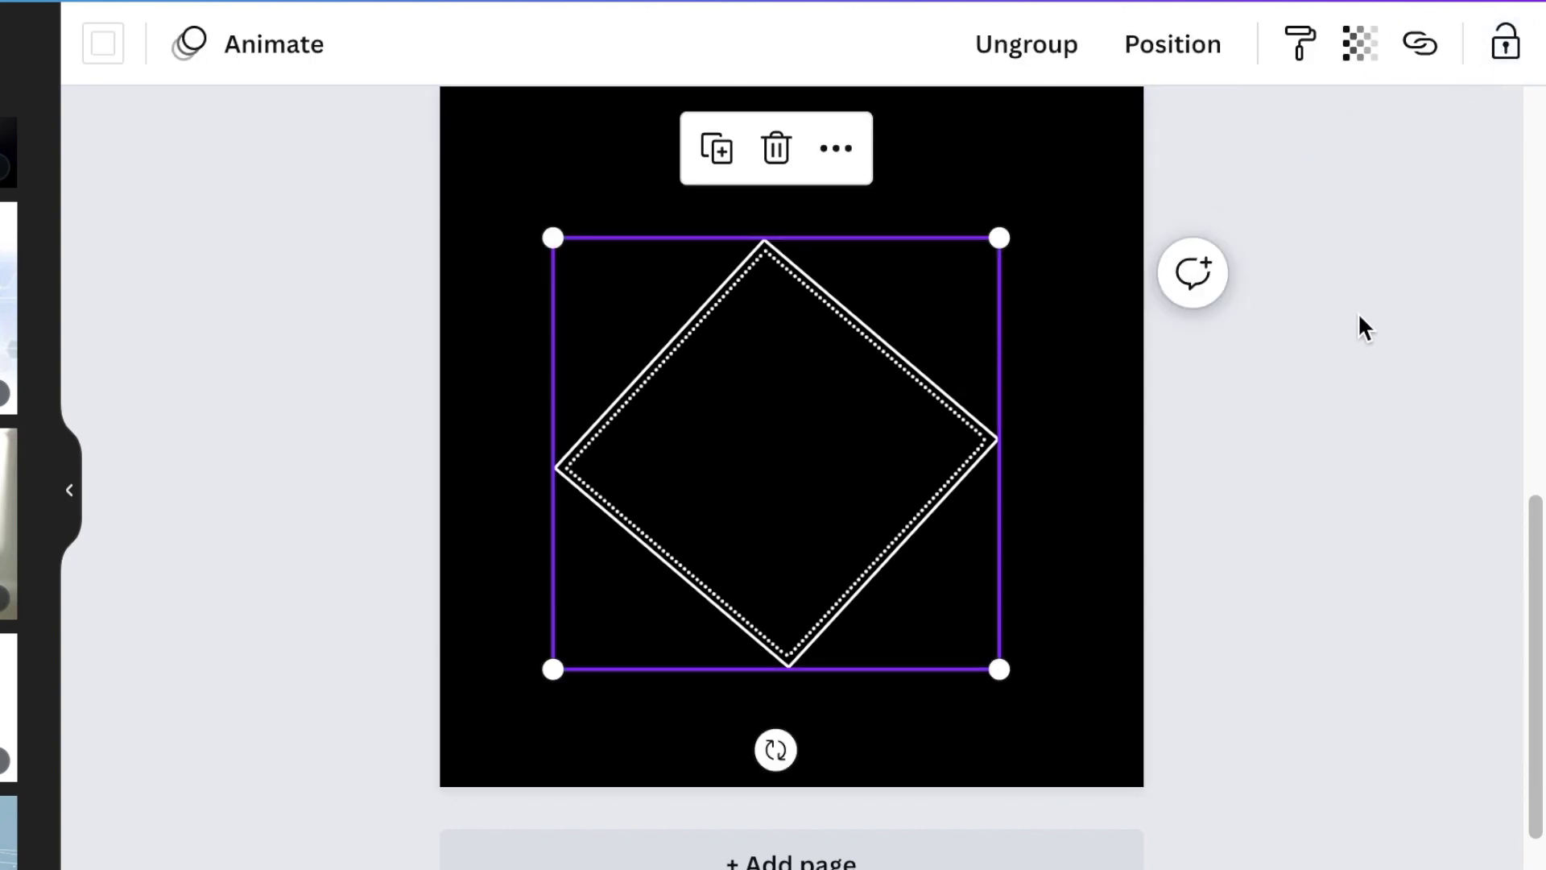
left_click(1357, 322)
left_click_drag(1422, 211, 475, 862)
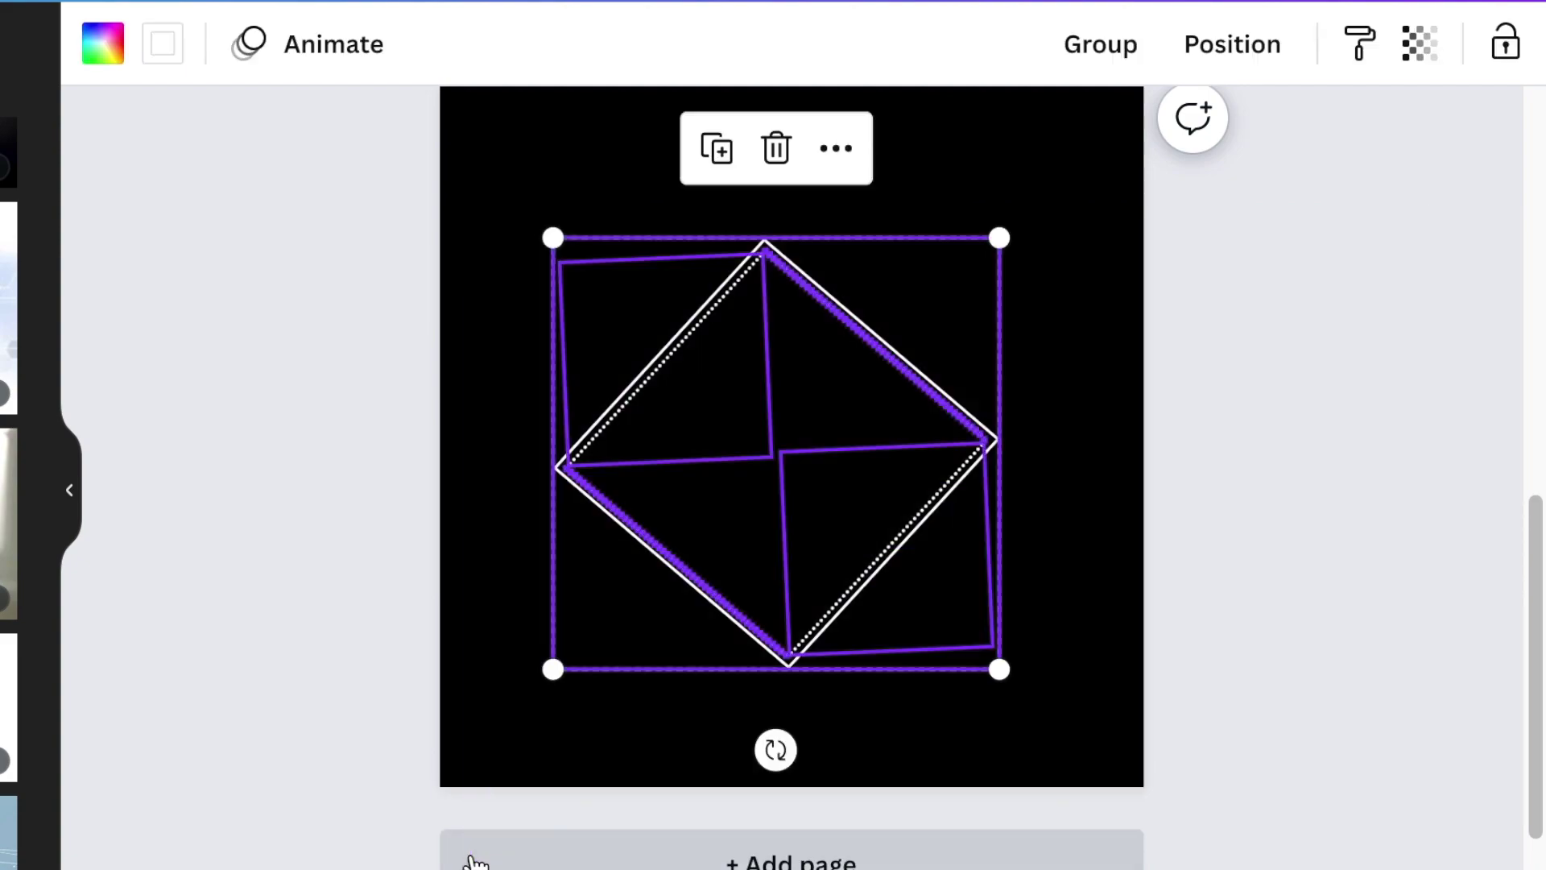
left_click(1101, 45)
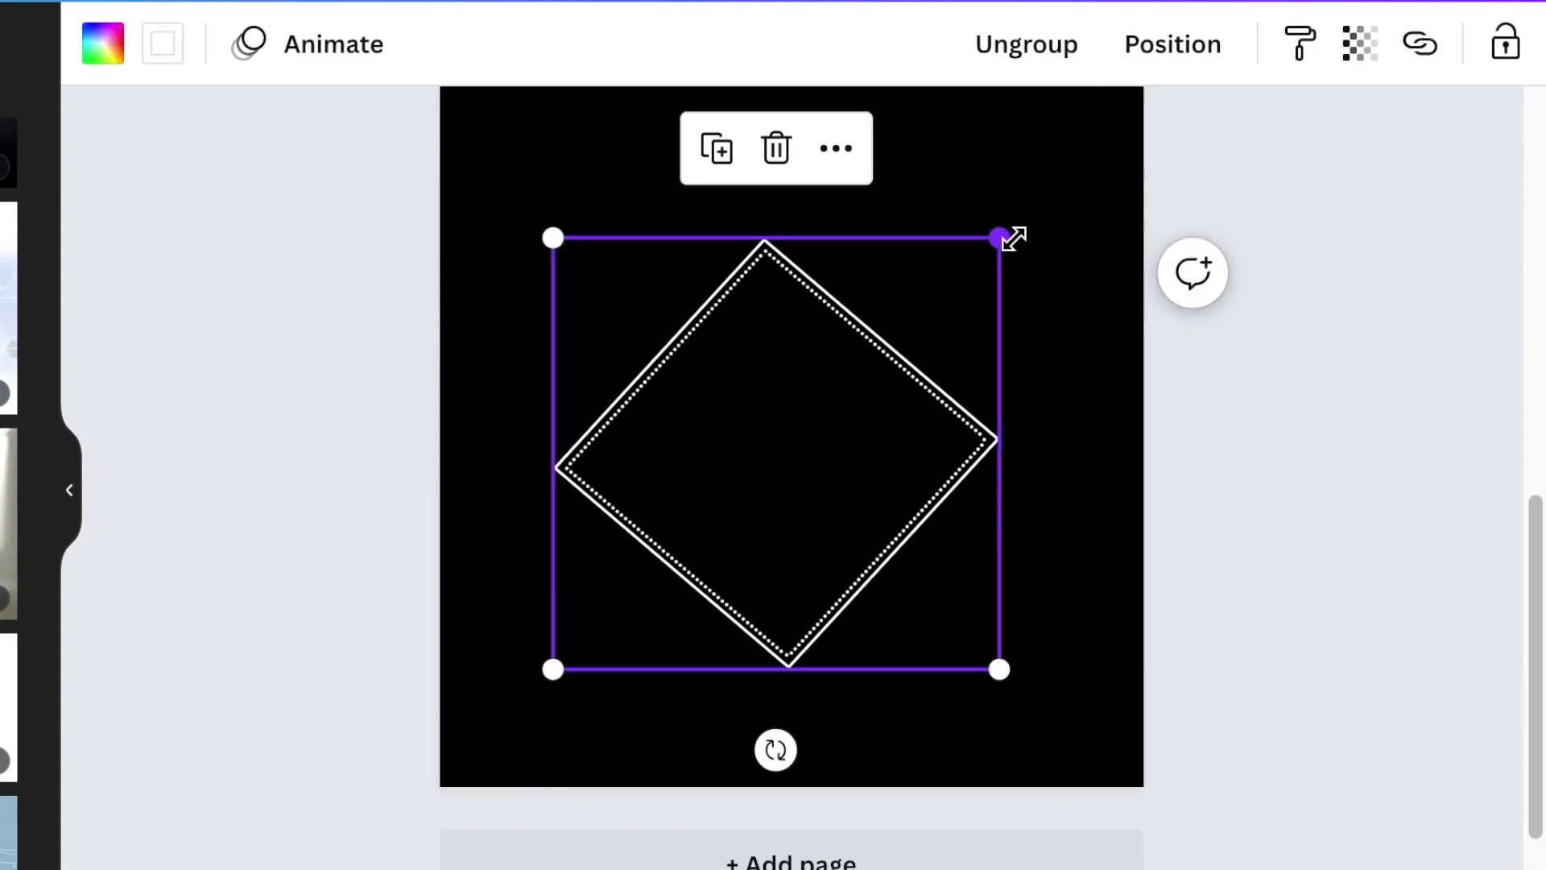
Step: Enlarge the grouped diamond, centre it horizontally on the page and lock it
left_click_drag(1004, 227, 1059, 152)
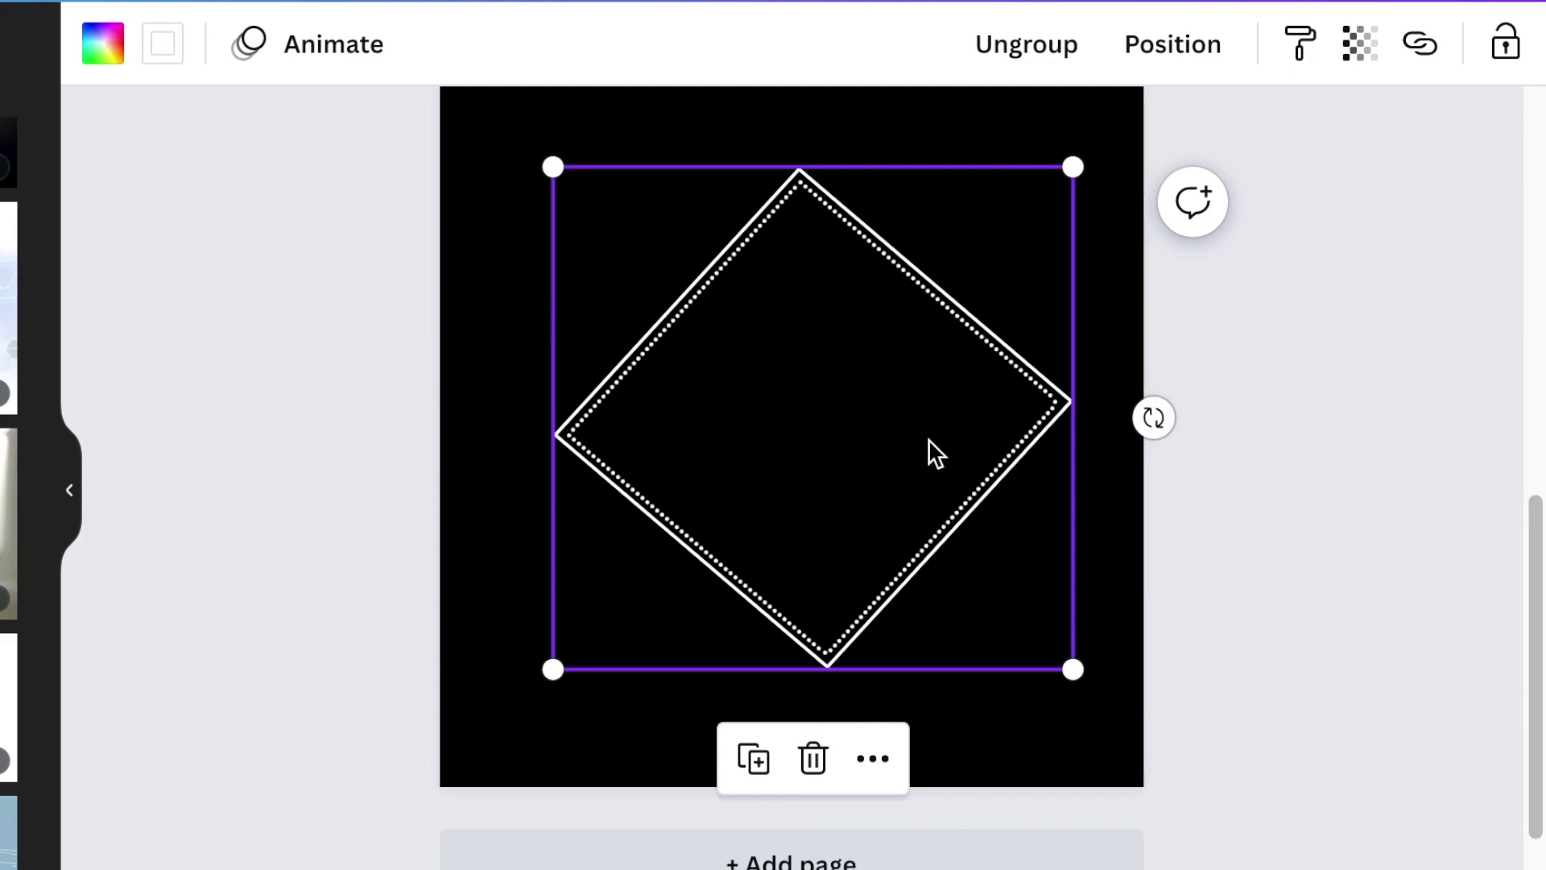
mouse_move(936, 453)
left_mouse_down()
mouse_move(915, 442)
mouse_move(911, 455)
left_mouse_up()
left_click(1505, 45)
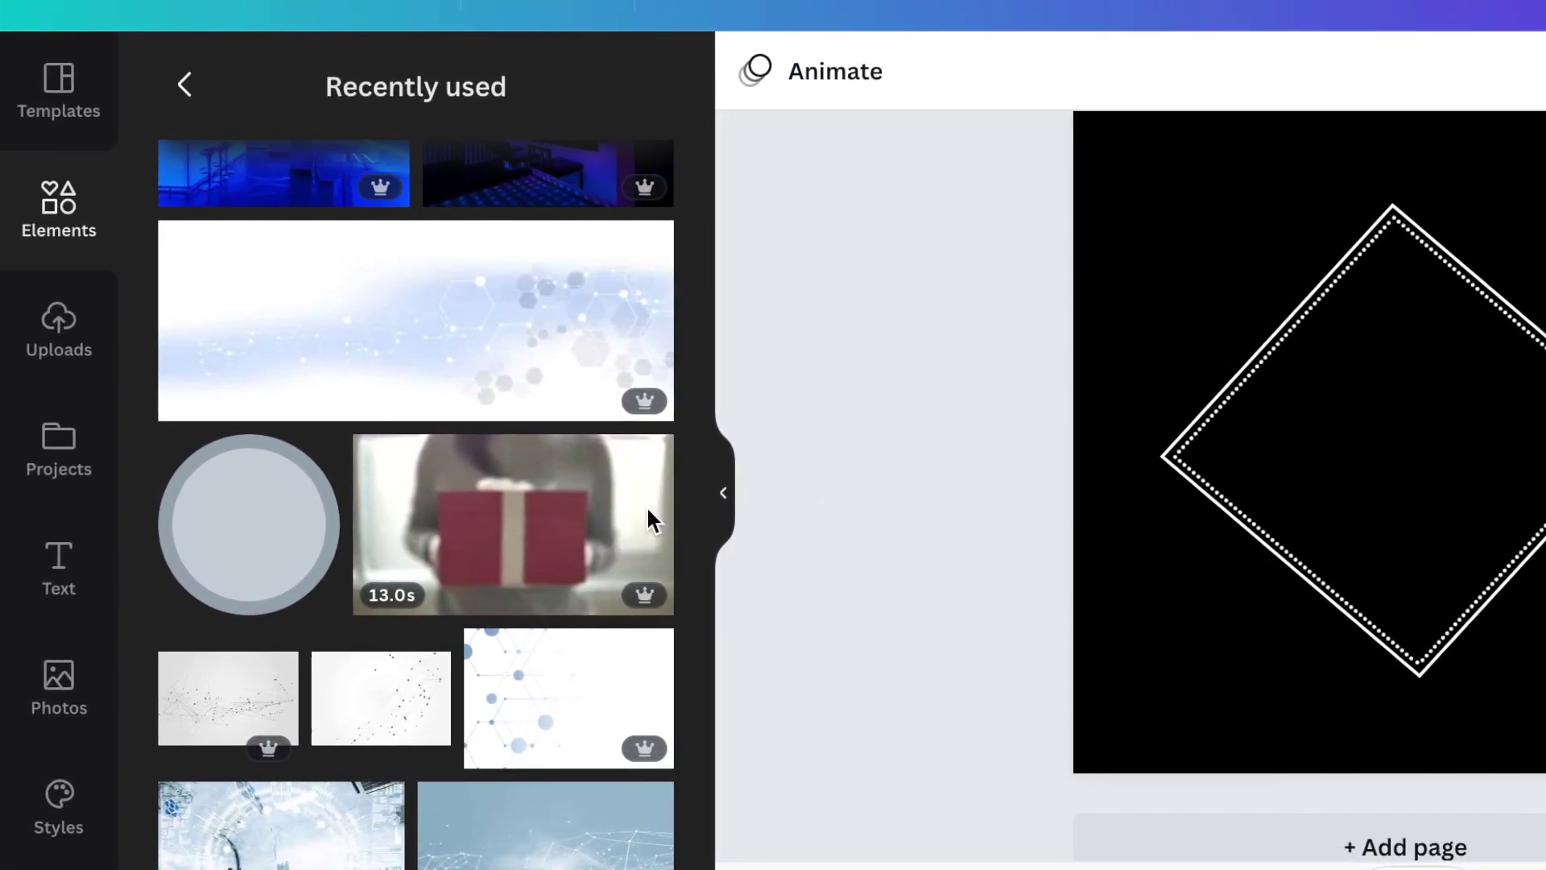
Step: Add the Triangle Down shape from the Lines & Shapes collection to the design
left_click(15, 225)
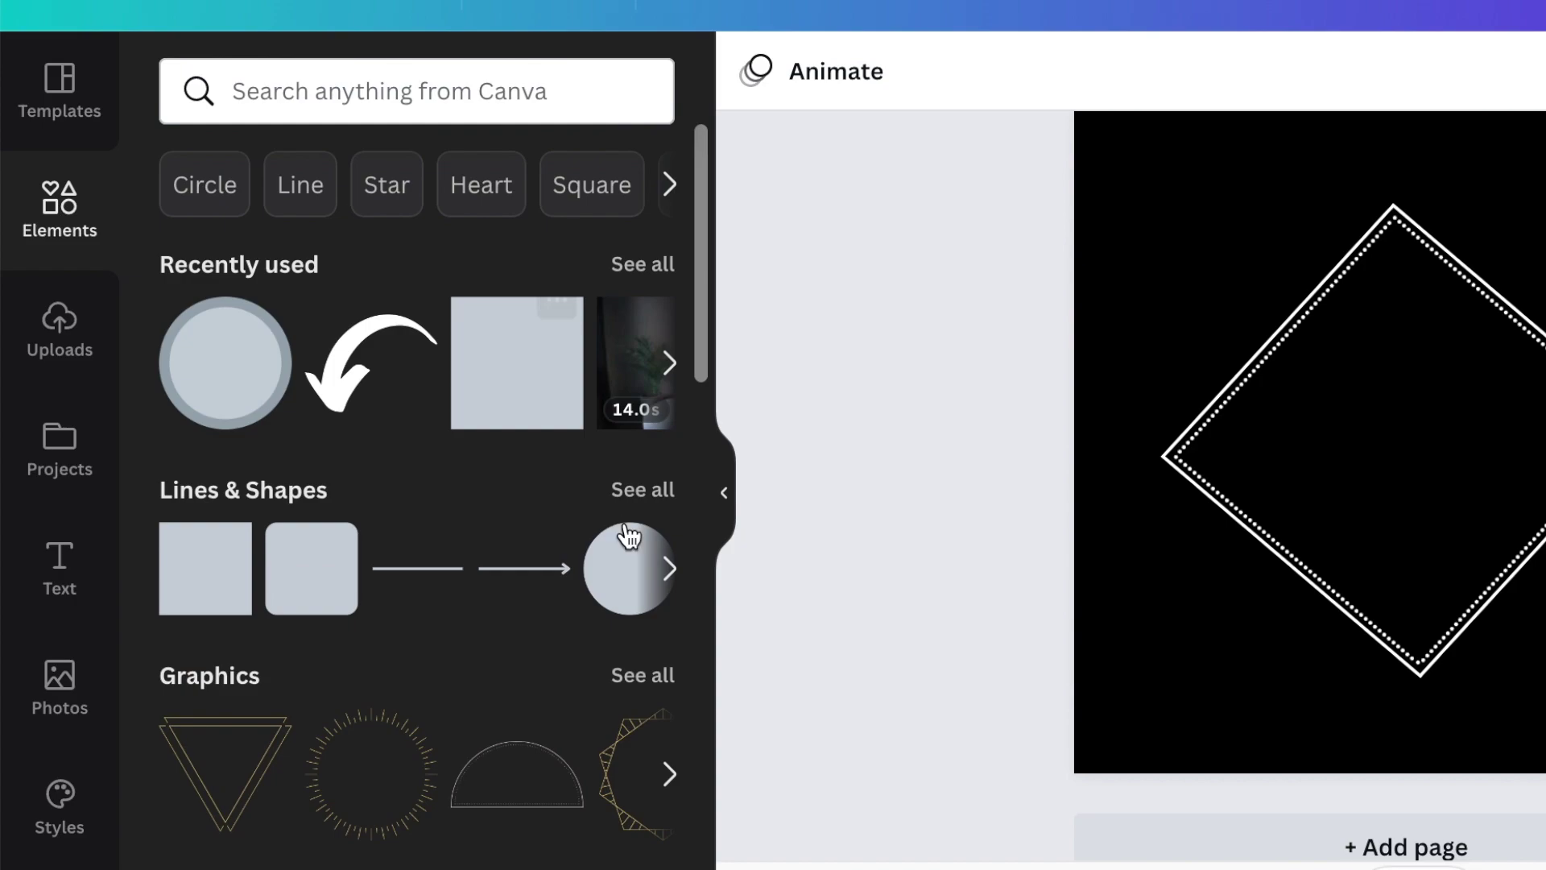
left_click(642, 491)
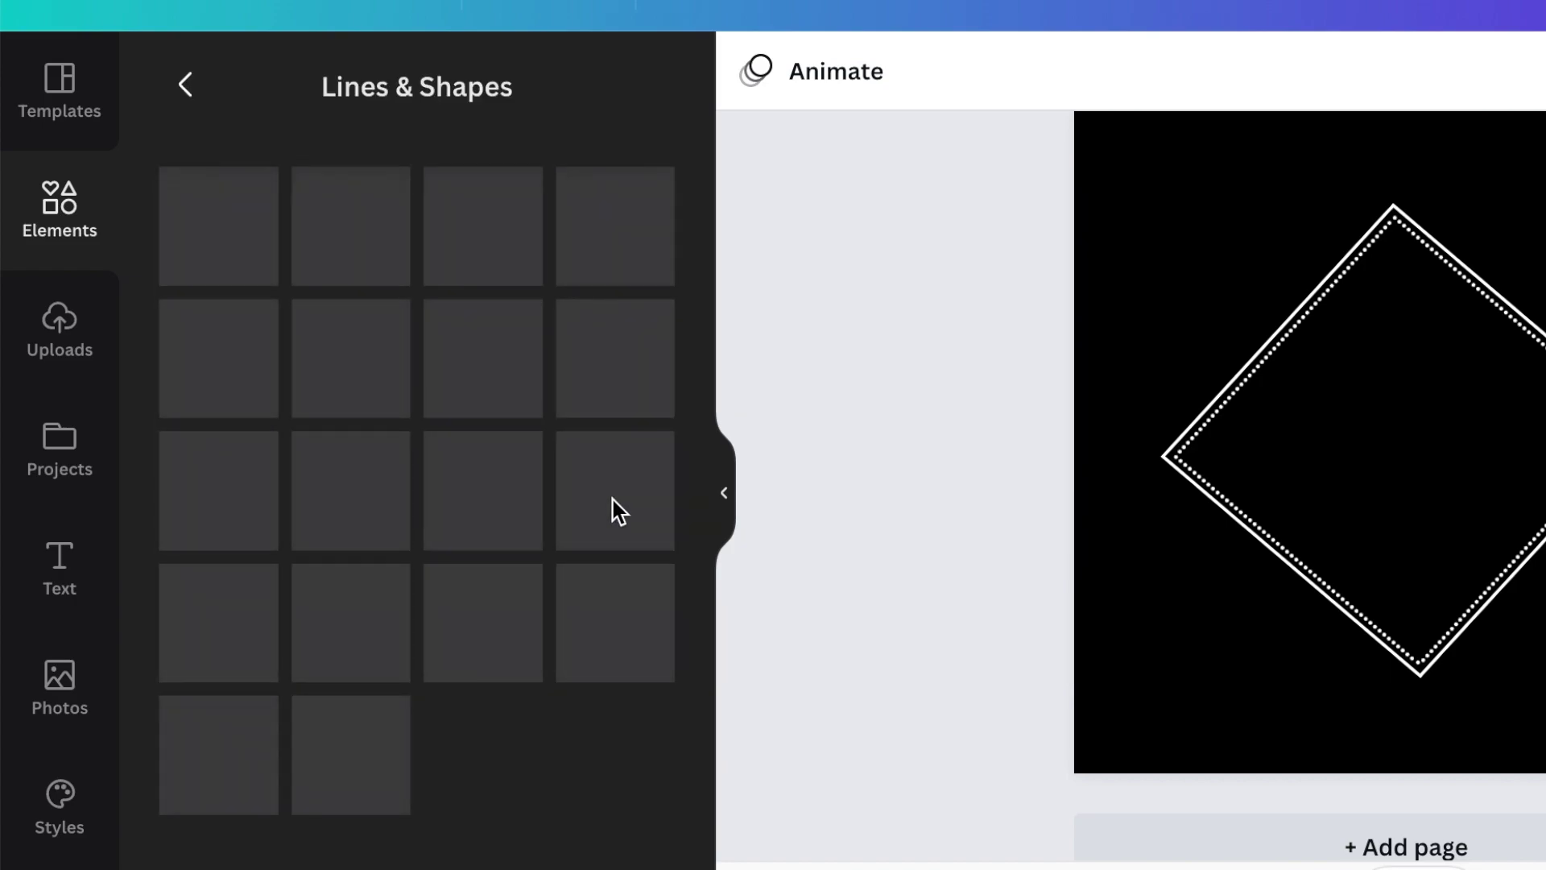
scroll(598, 507, "down", 7)
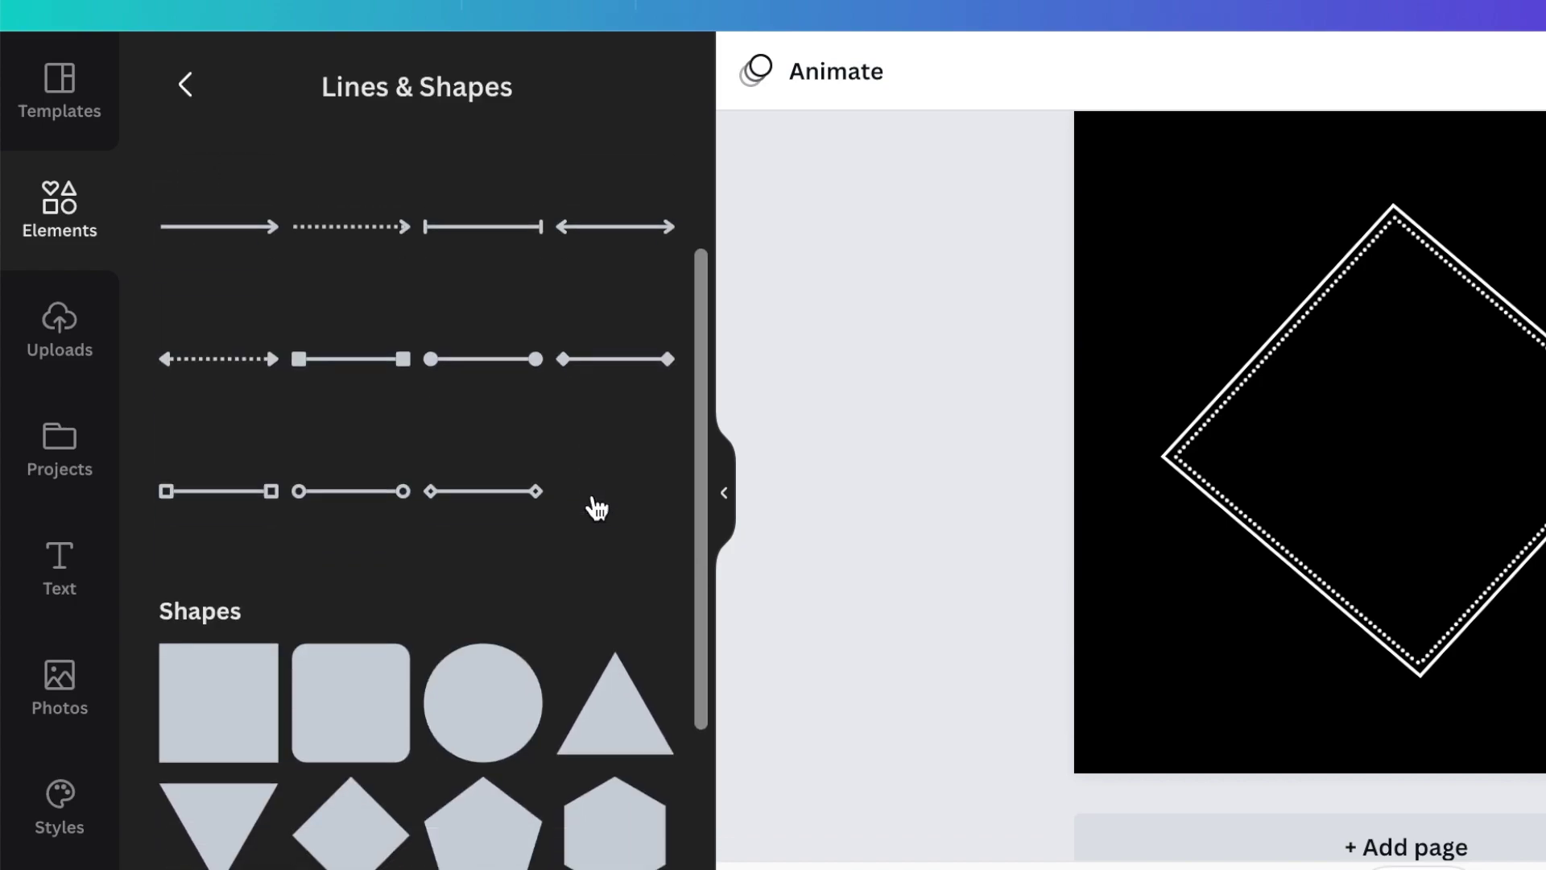
right_click(226, 471)
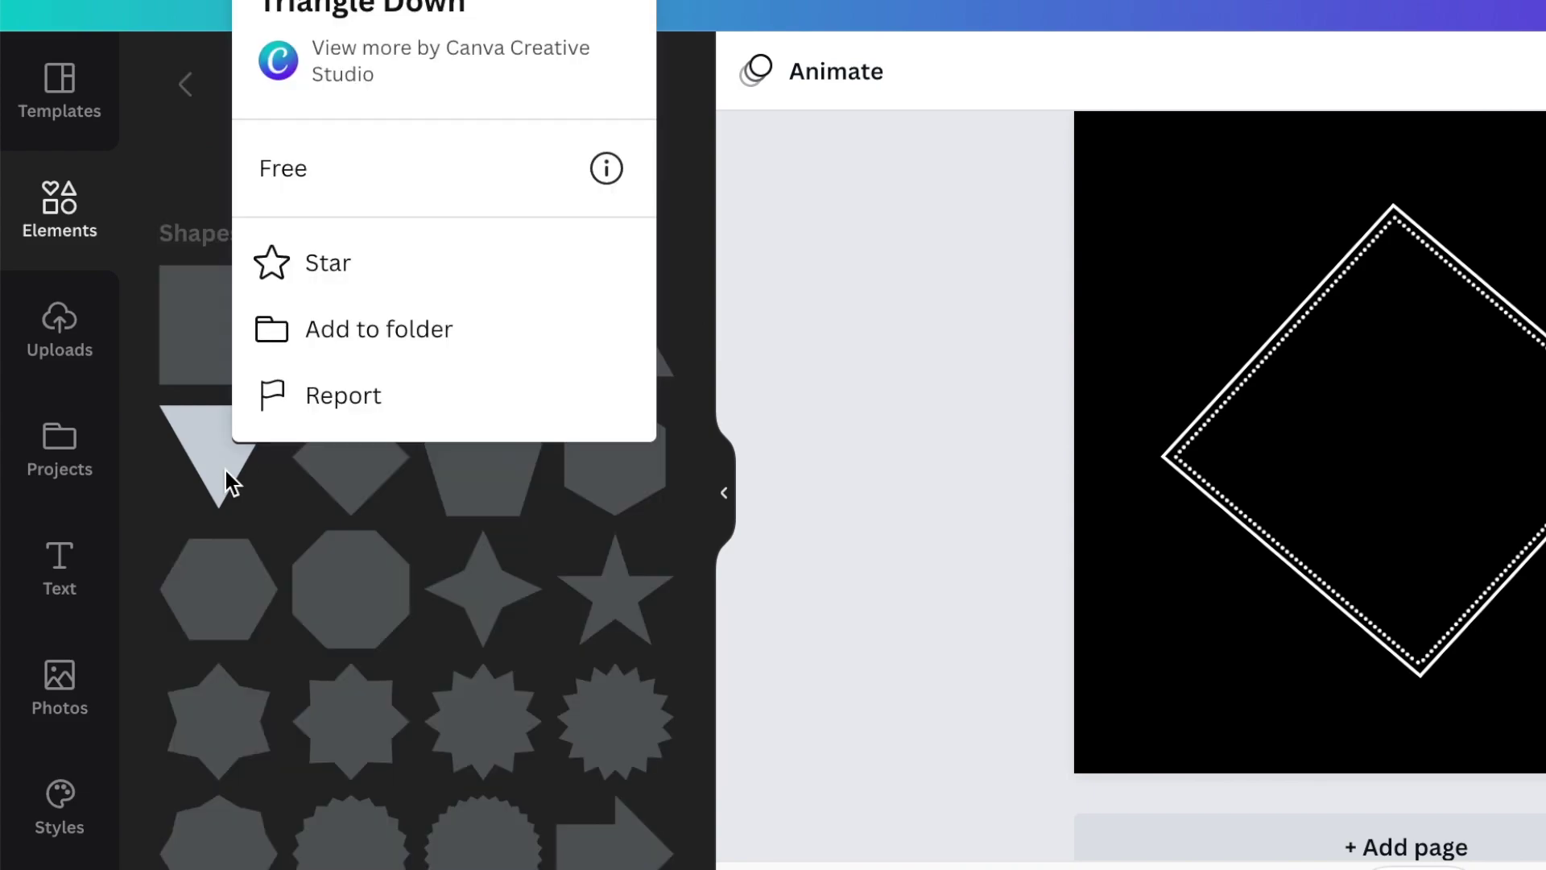
left_click(195, 463)
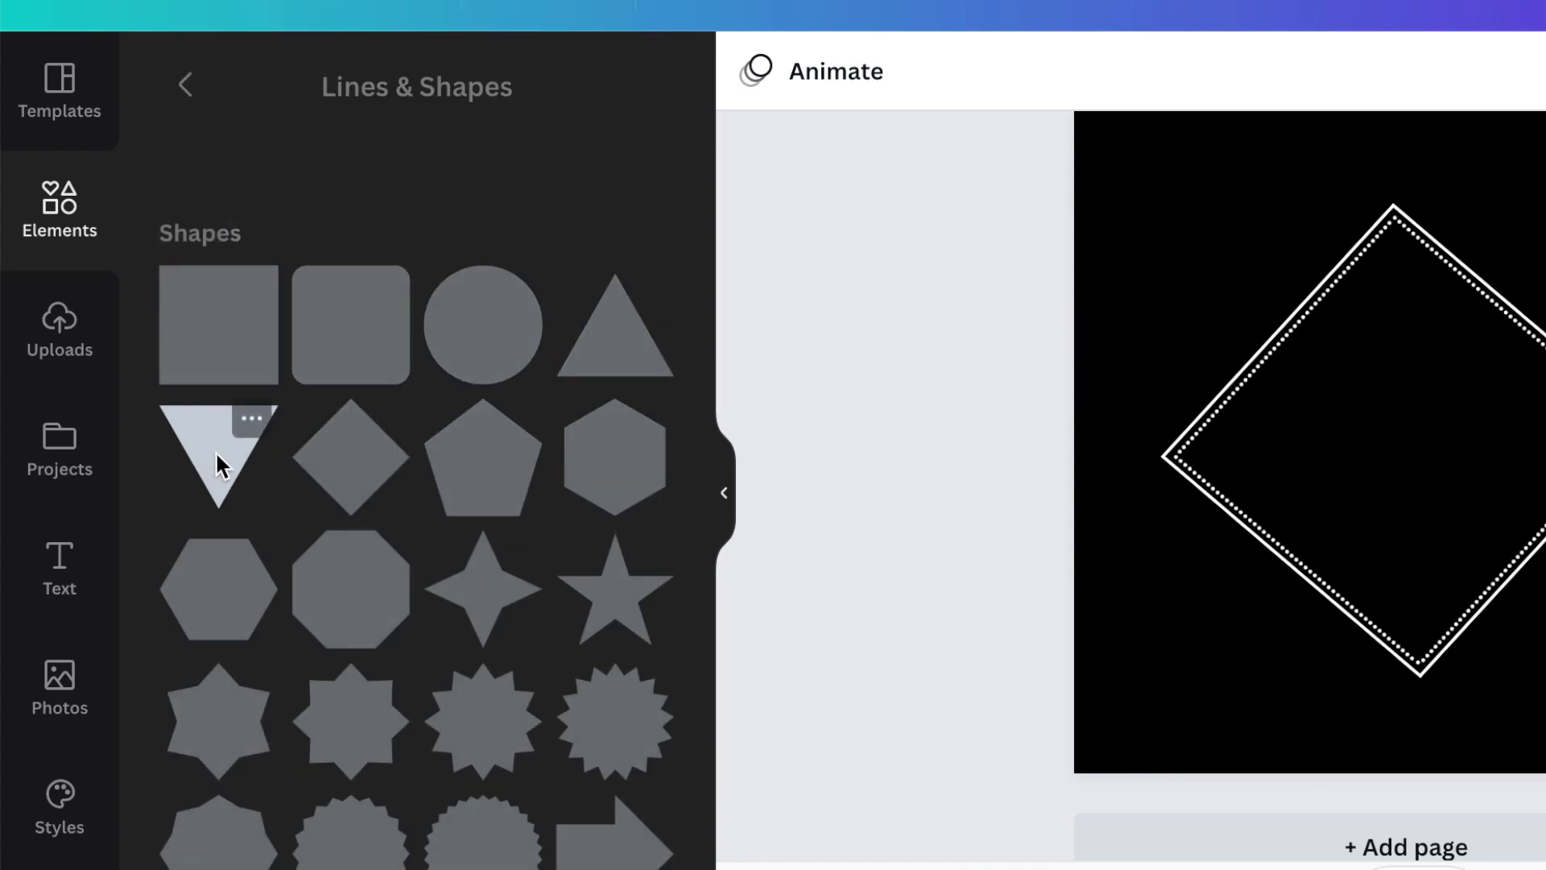
left_click(220, 470)
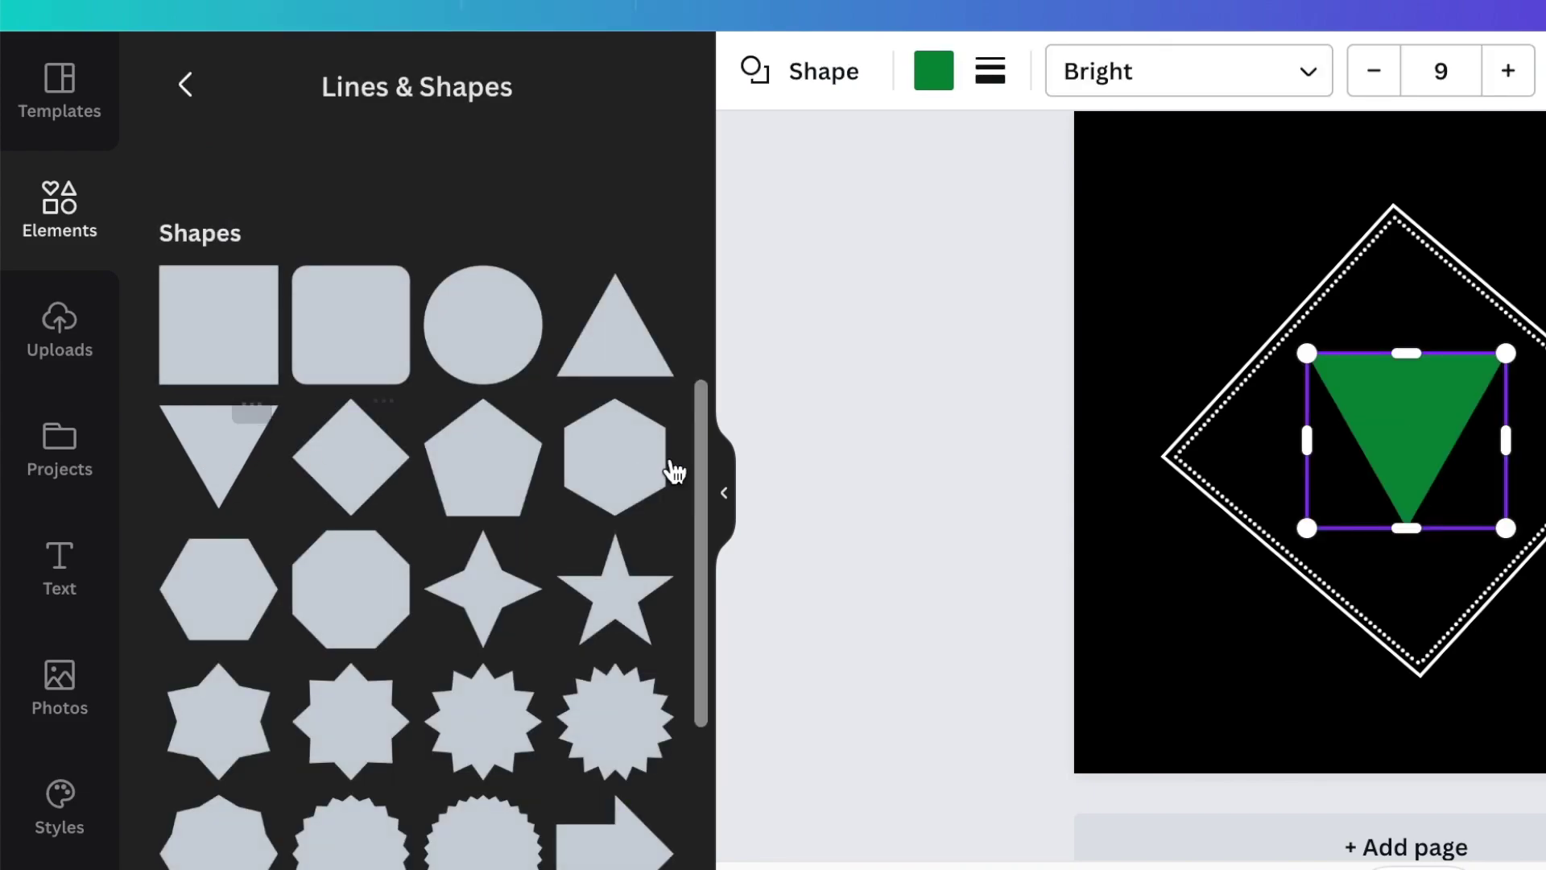
Step: Resize the triangle, position it so its upper corners meet the diamond's upper edges, and fill it with yellow
left_click_drag(1505, 527, 1390, 375)
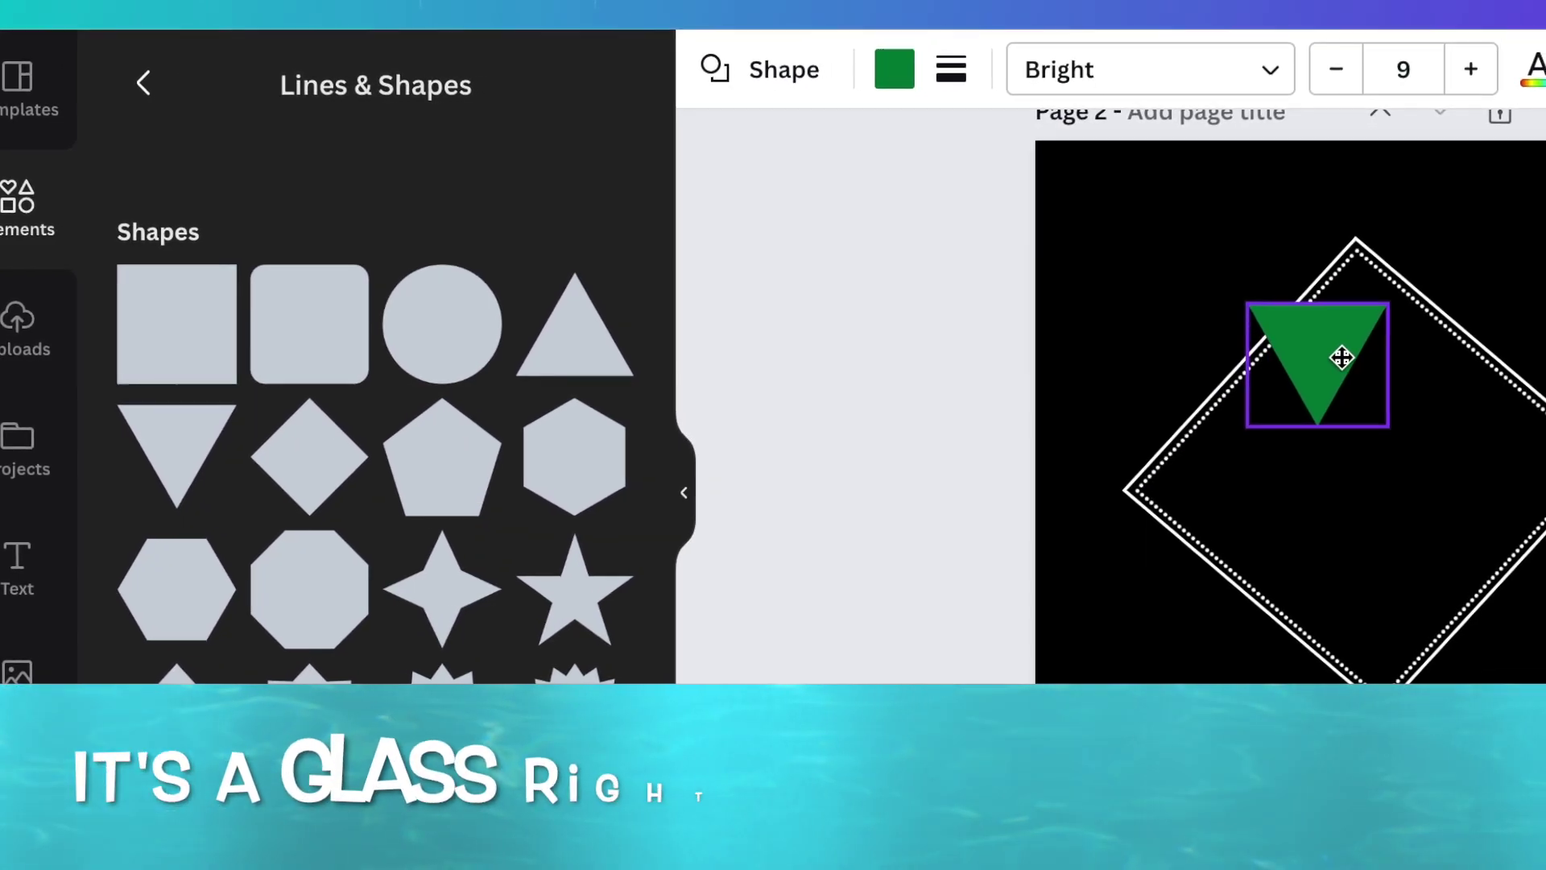
left_click_drag(1189, 372, 1189, 372)
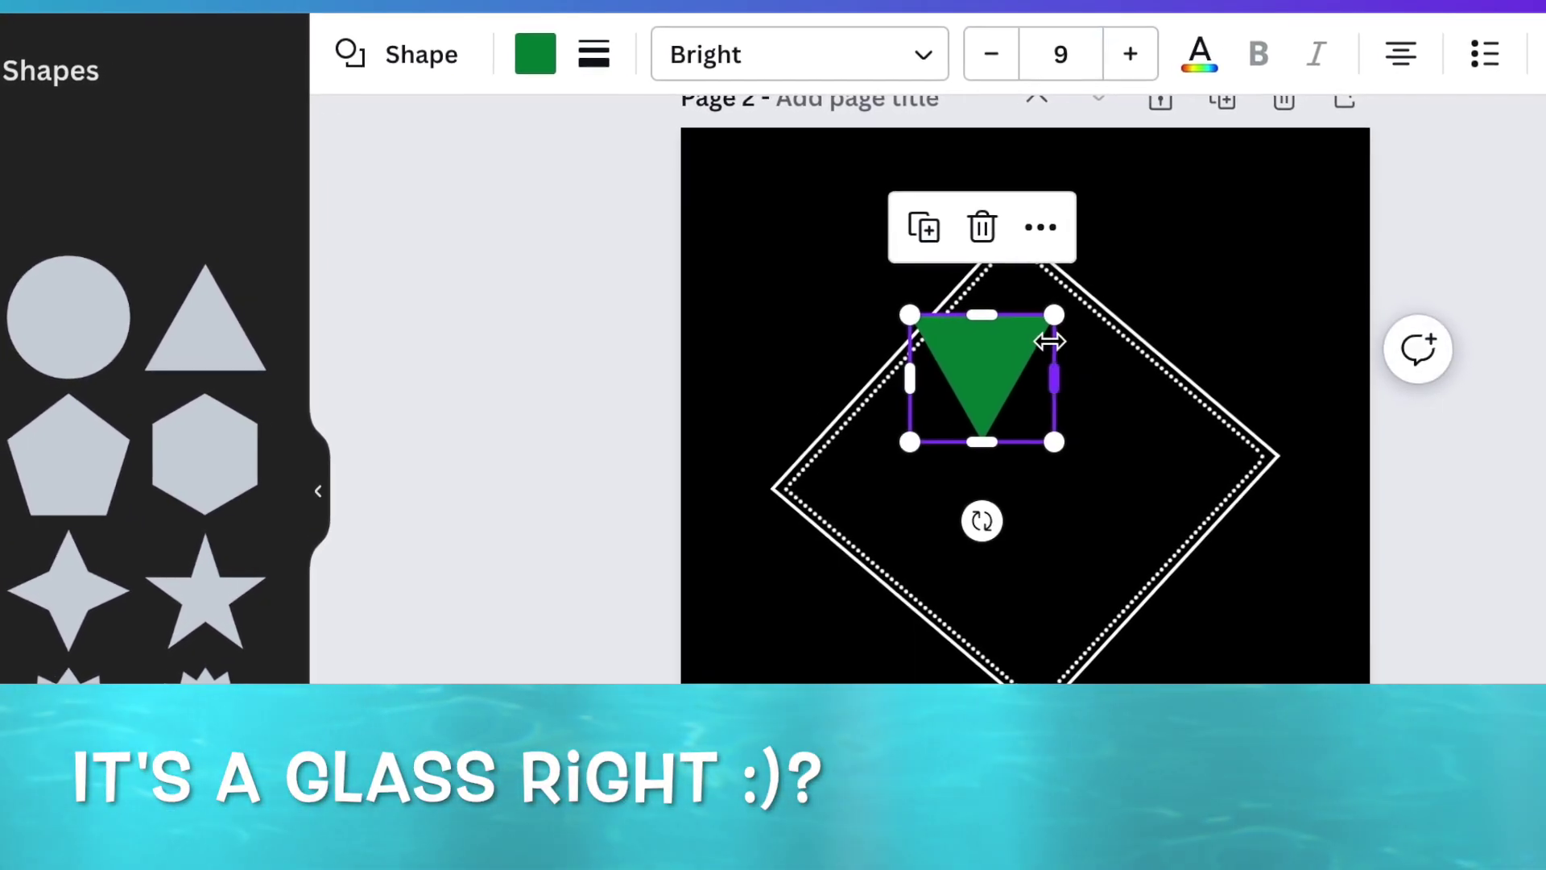
left_click_drag(1236, 319, 1281, 324)
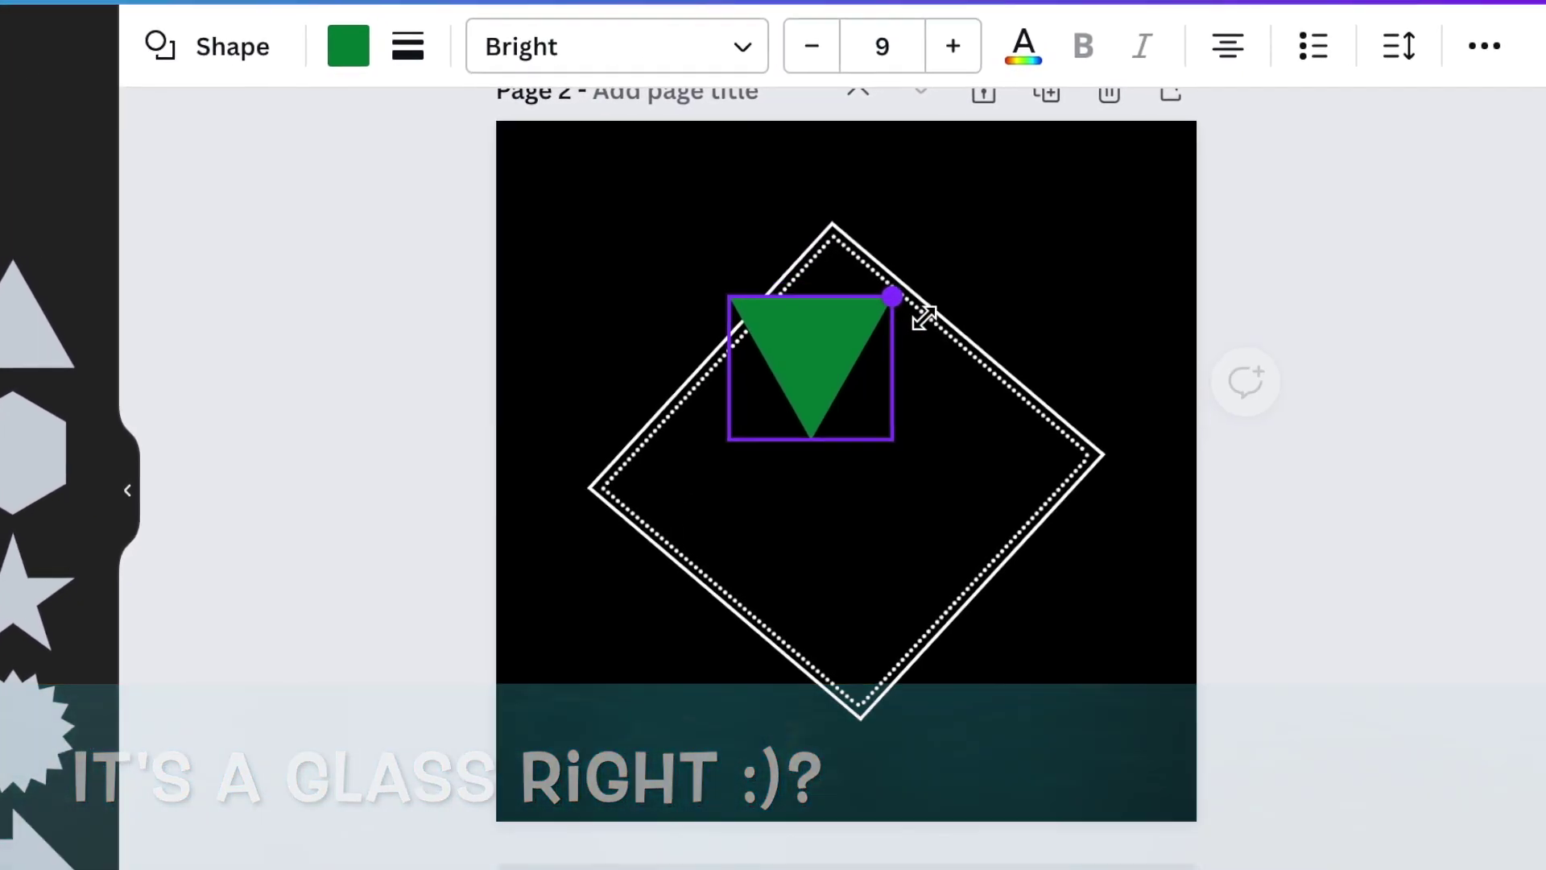
left_click_drag(924, 319, 959, 317)
left_click_drag(830, 330, 783, 361)
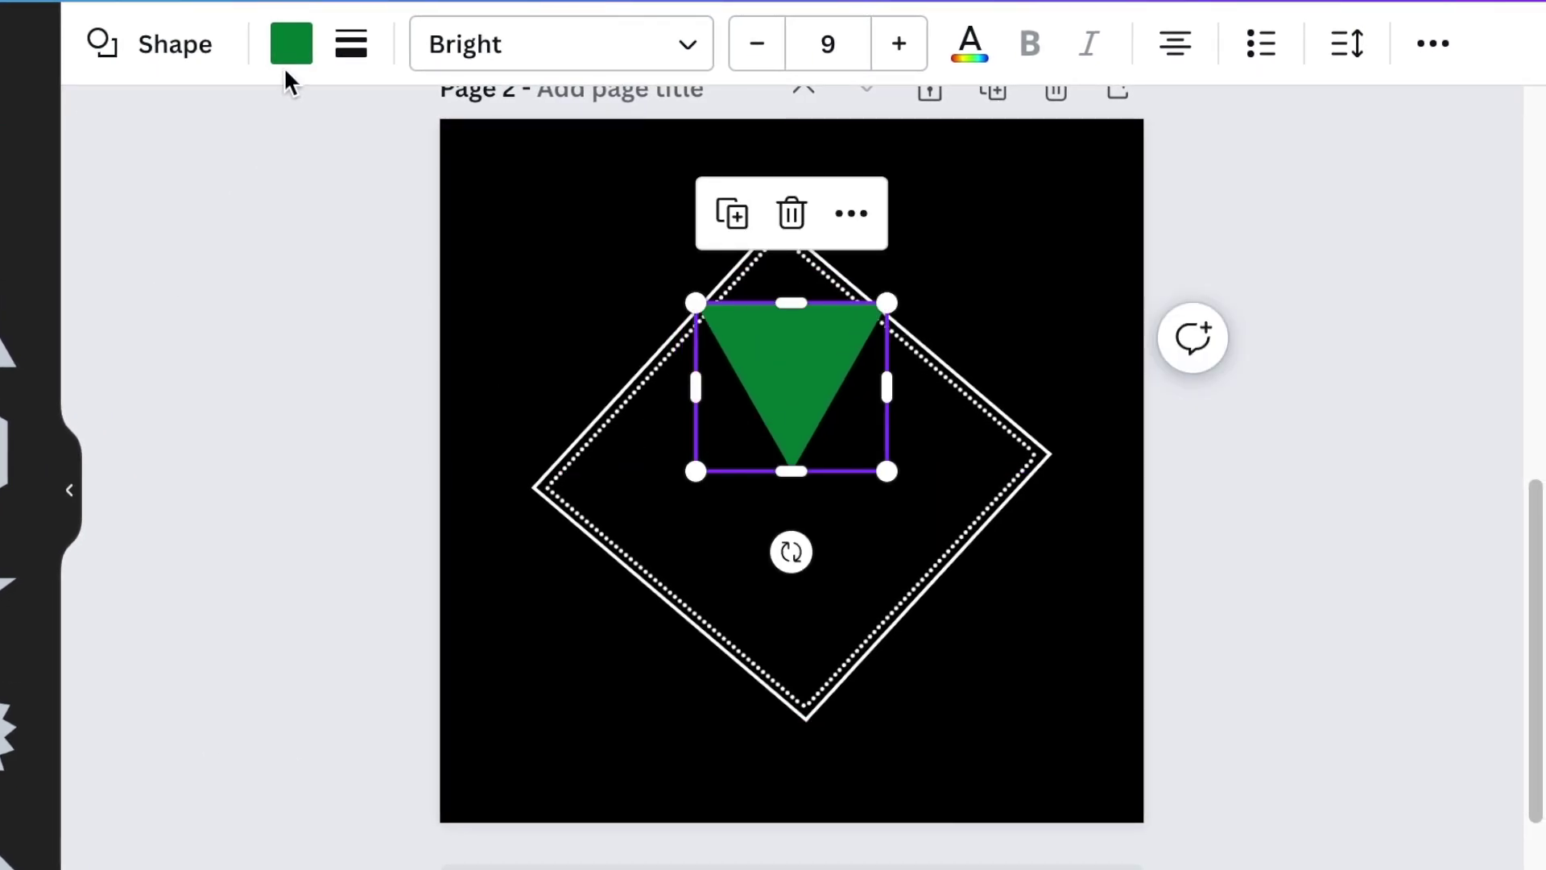
left_click(291, 43)
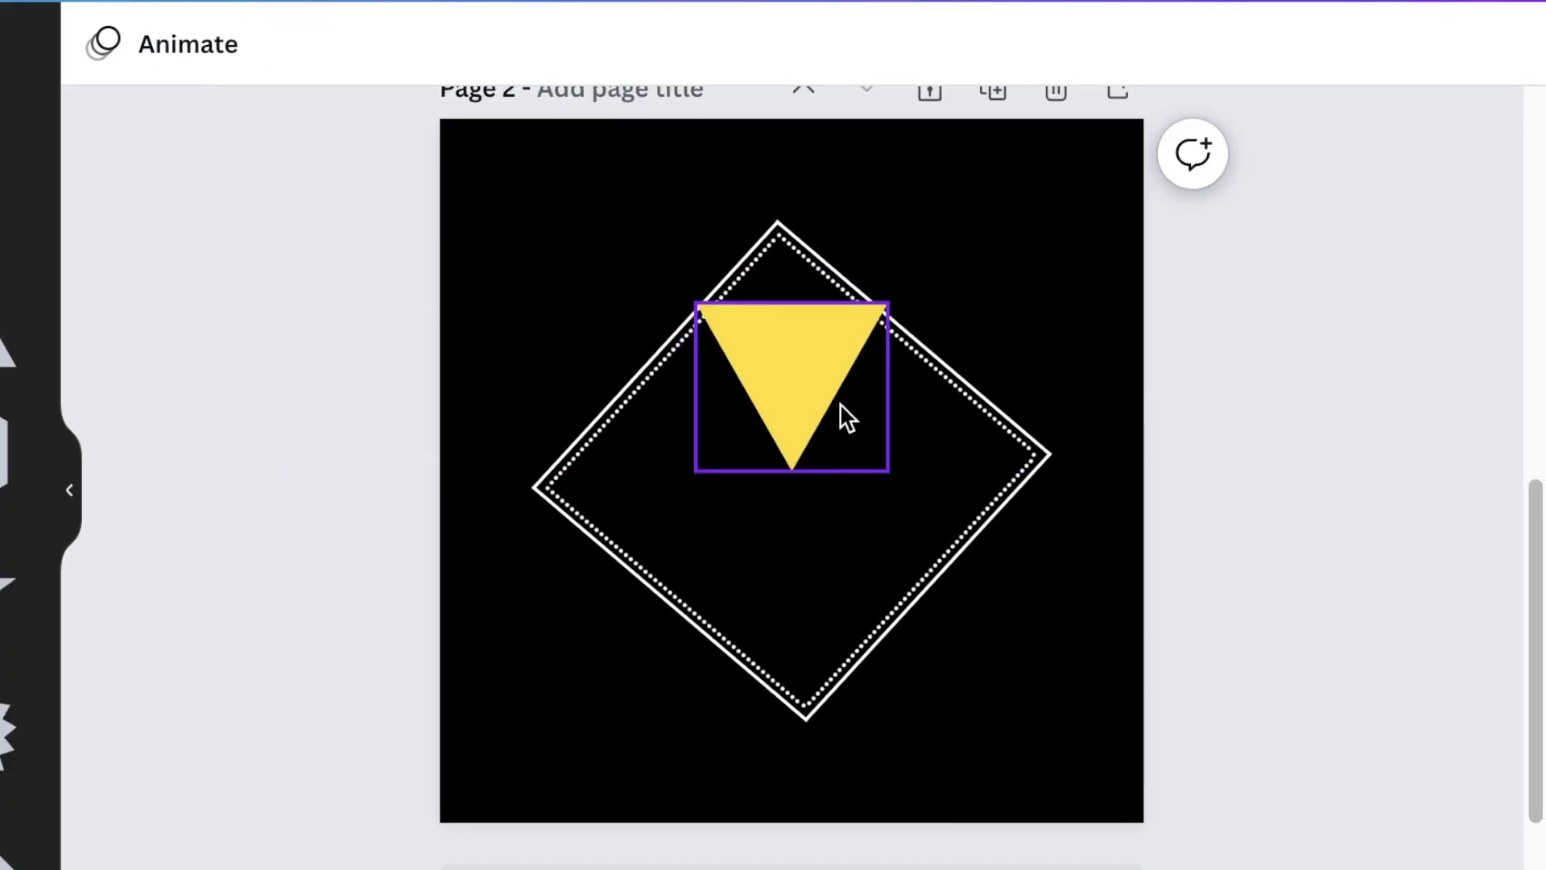
Step: Duplicate the yellow triangle, fill the copy with light blue, and shrink and centre it to leave a thin yellow border
left_click(840, 403)
left_click(710, 212)
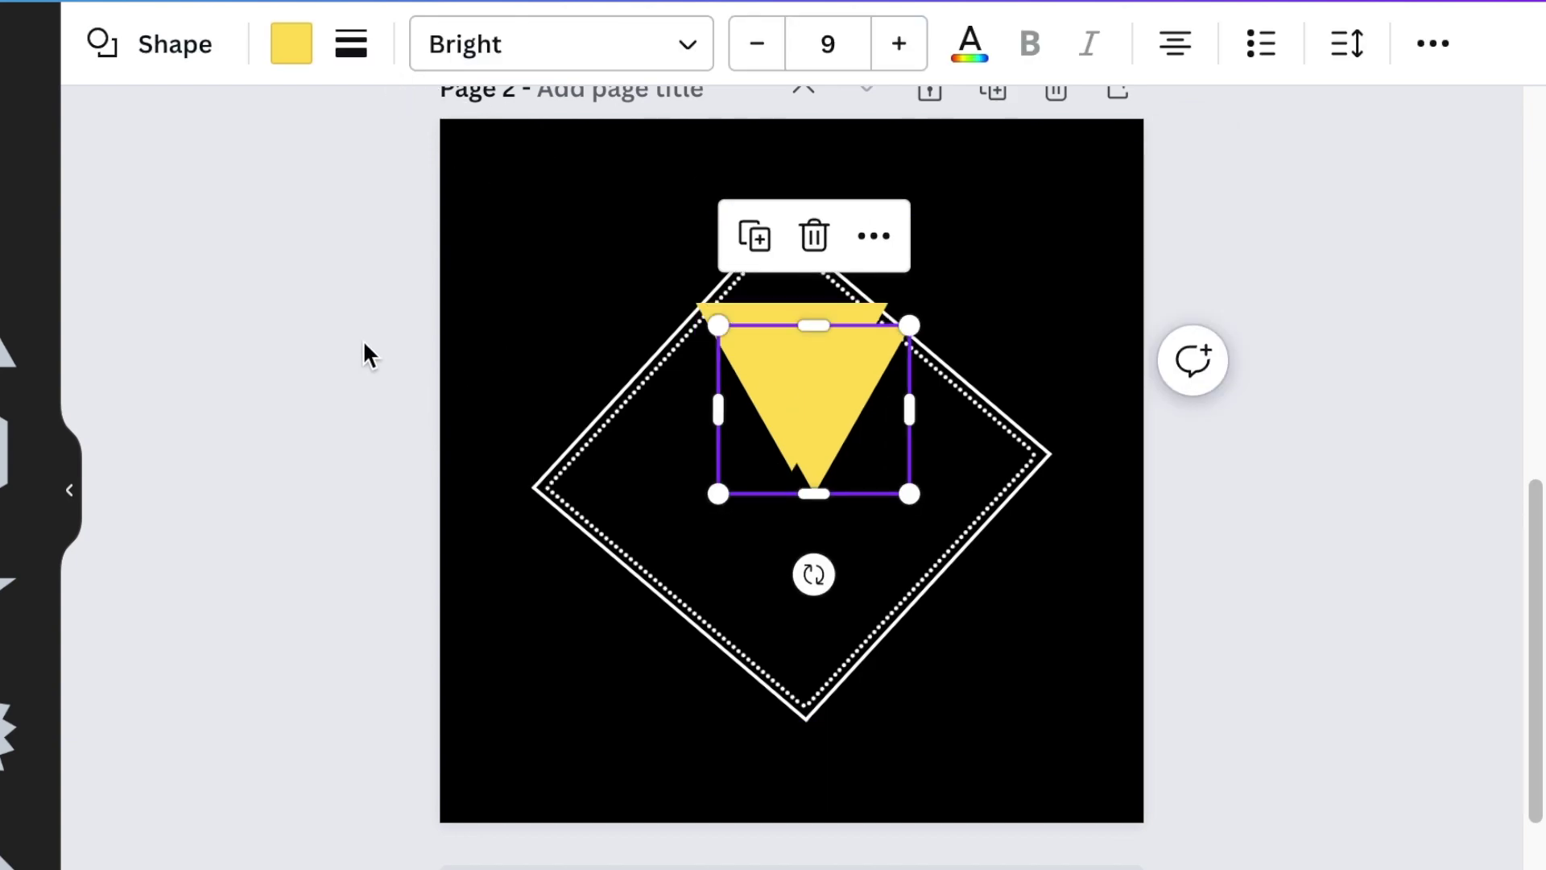
left_click(298, 48)
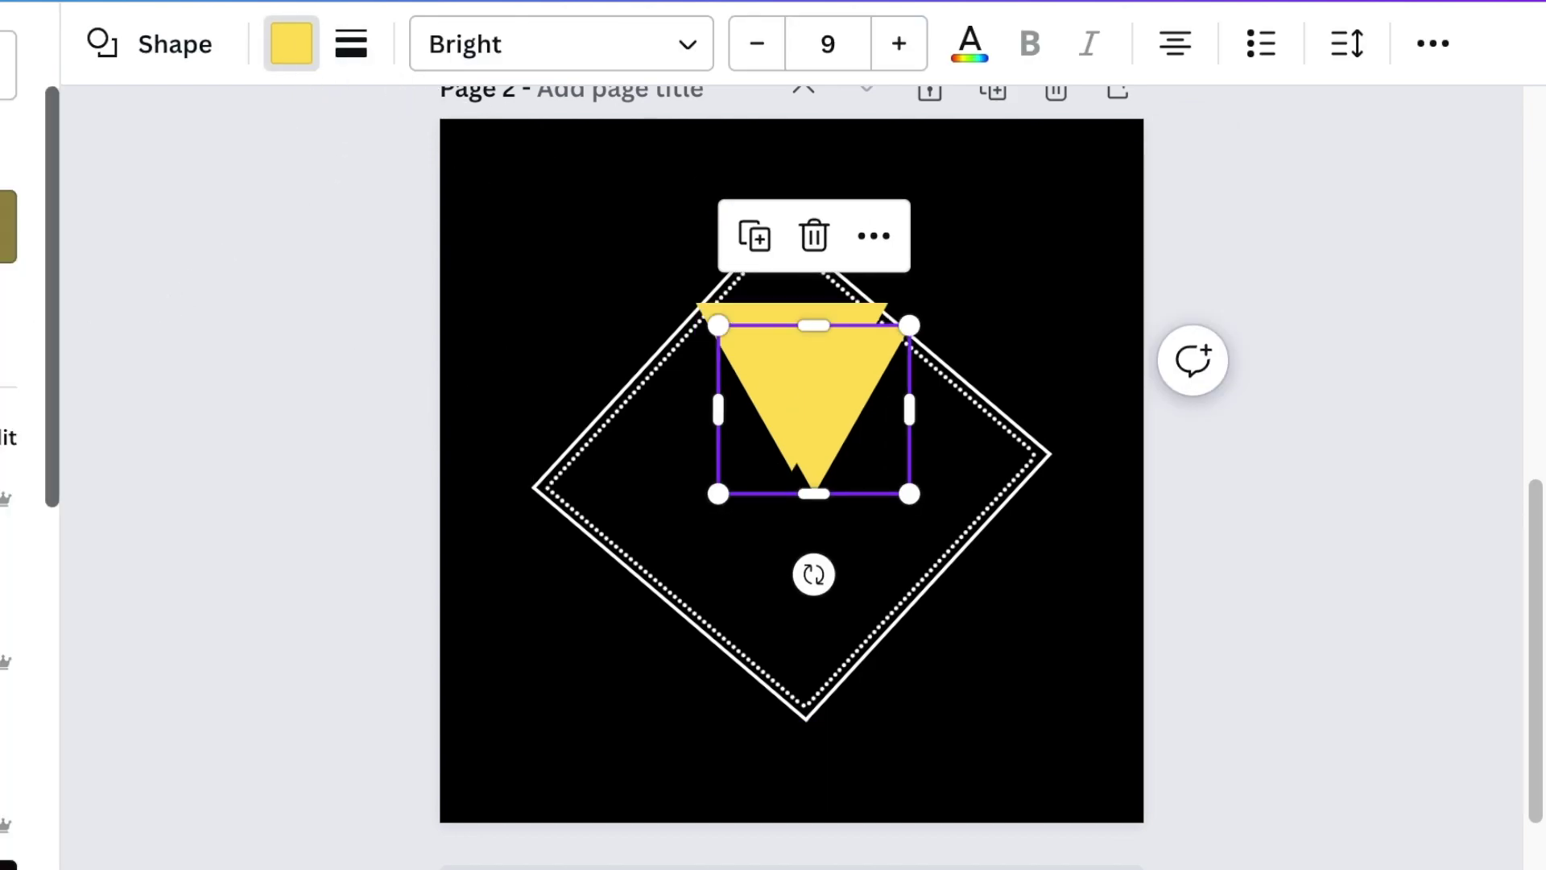
left_click_drag(909, 493, 889, 476)
left_click_drag(834, 408, 818, 388)
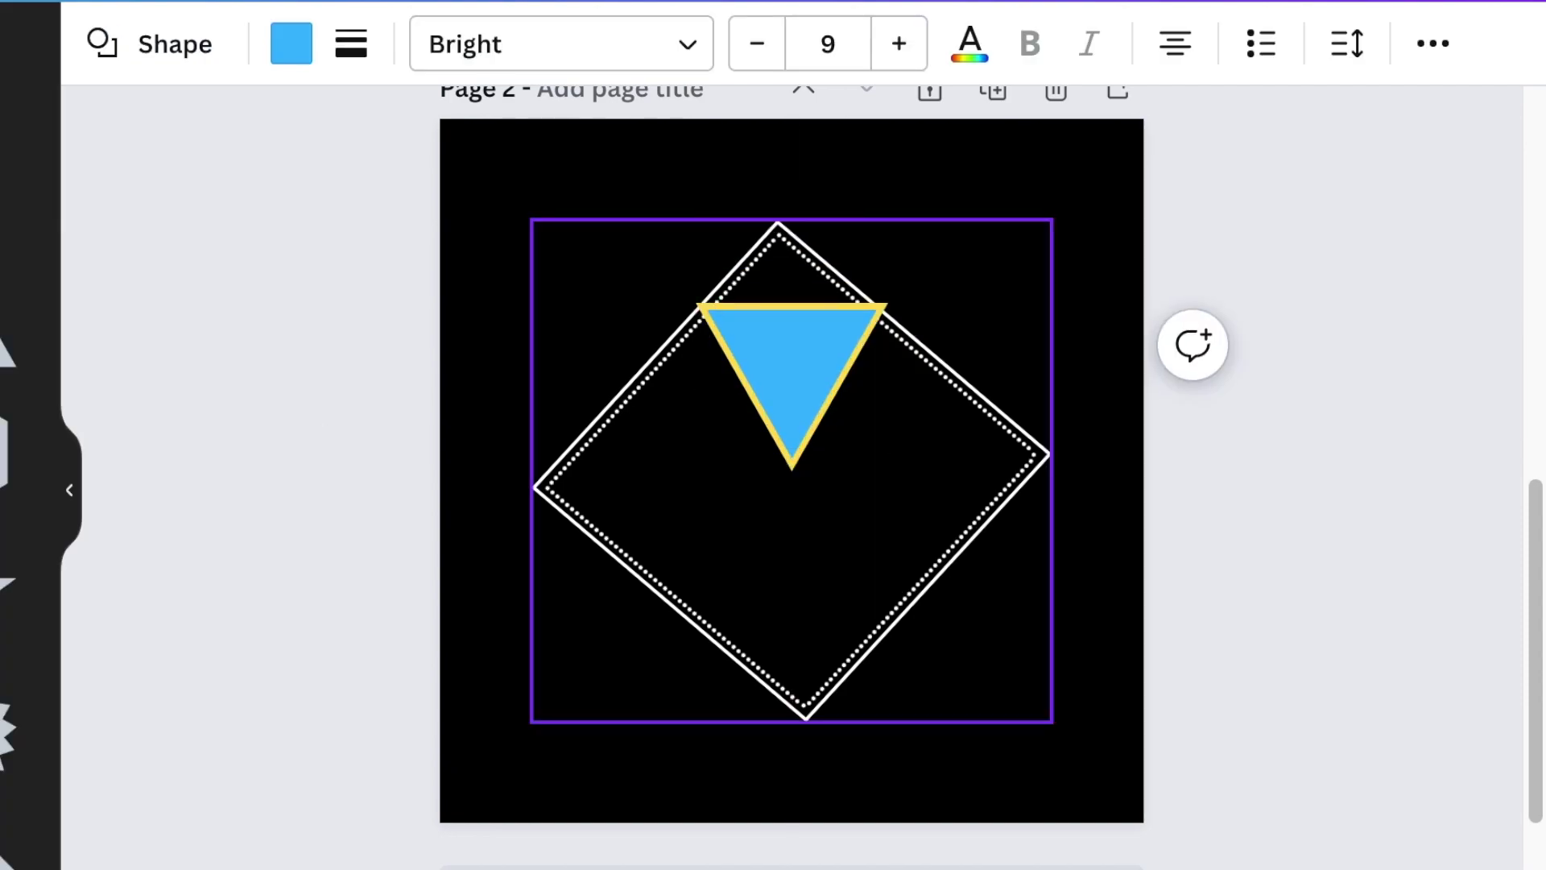
left_click(284, 534)
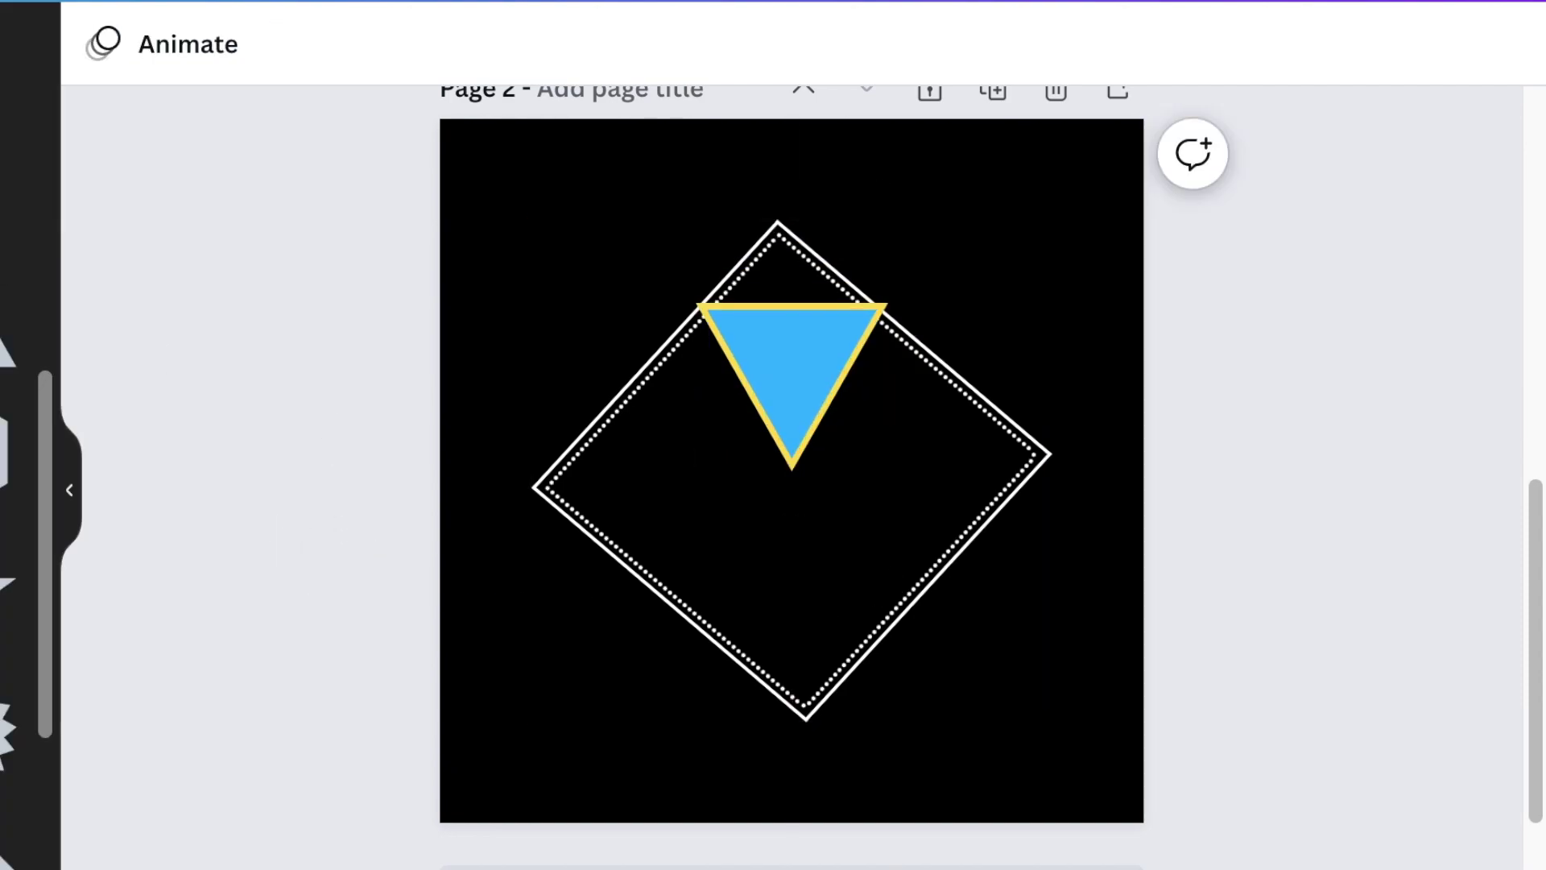
Step: Add a small green circle inside the blue triangle and place a duplicate overlapping it toward the upper left
key("c")
left_click_drag(893, 574, 780, 397)
left_click(291, 43)
left_click(4, 276)
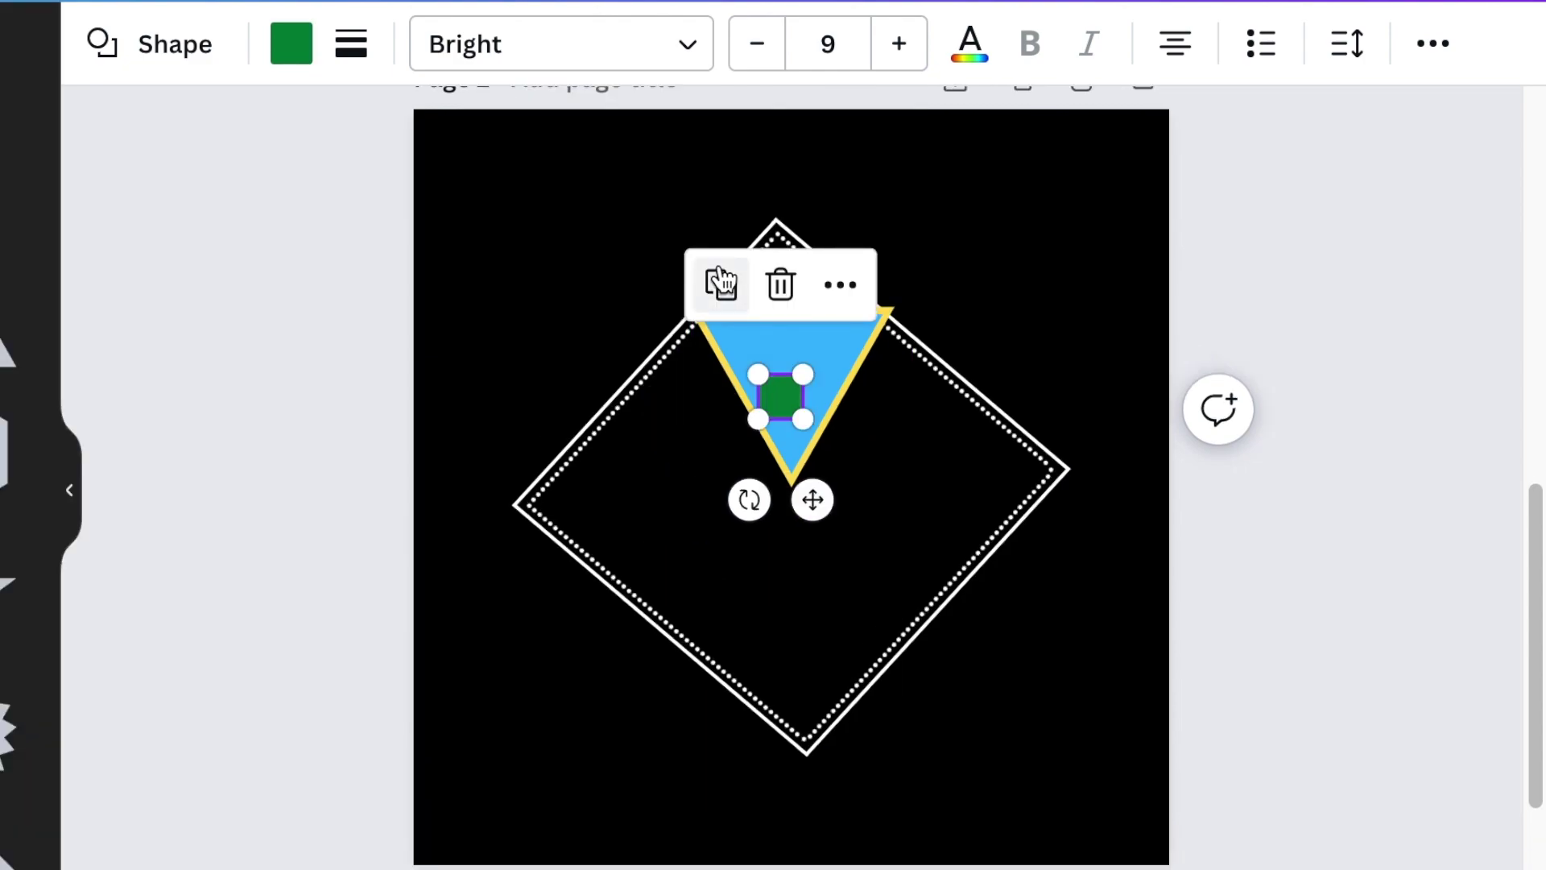
left_click(720, 284)
left_click_drag(837, 524, 822, 469)
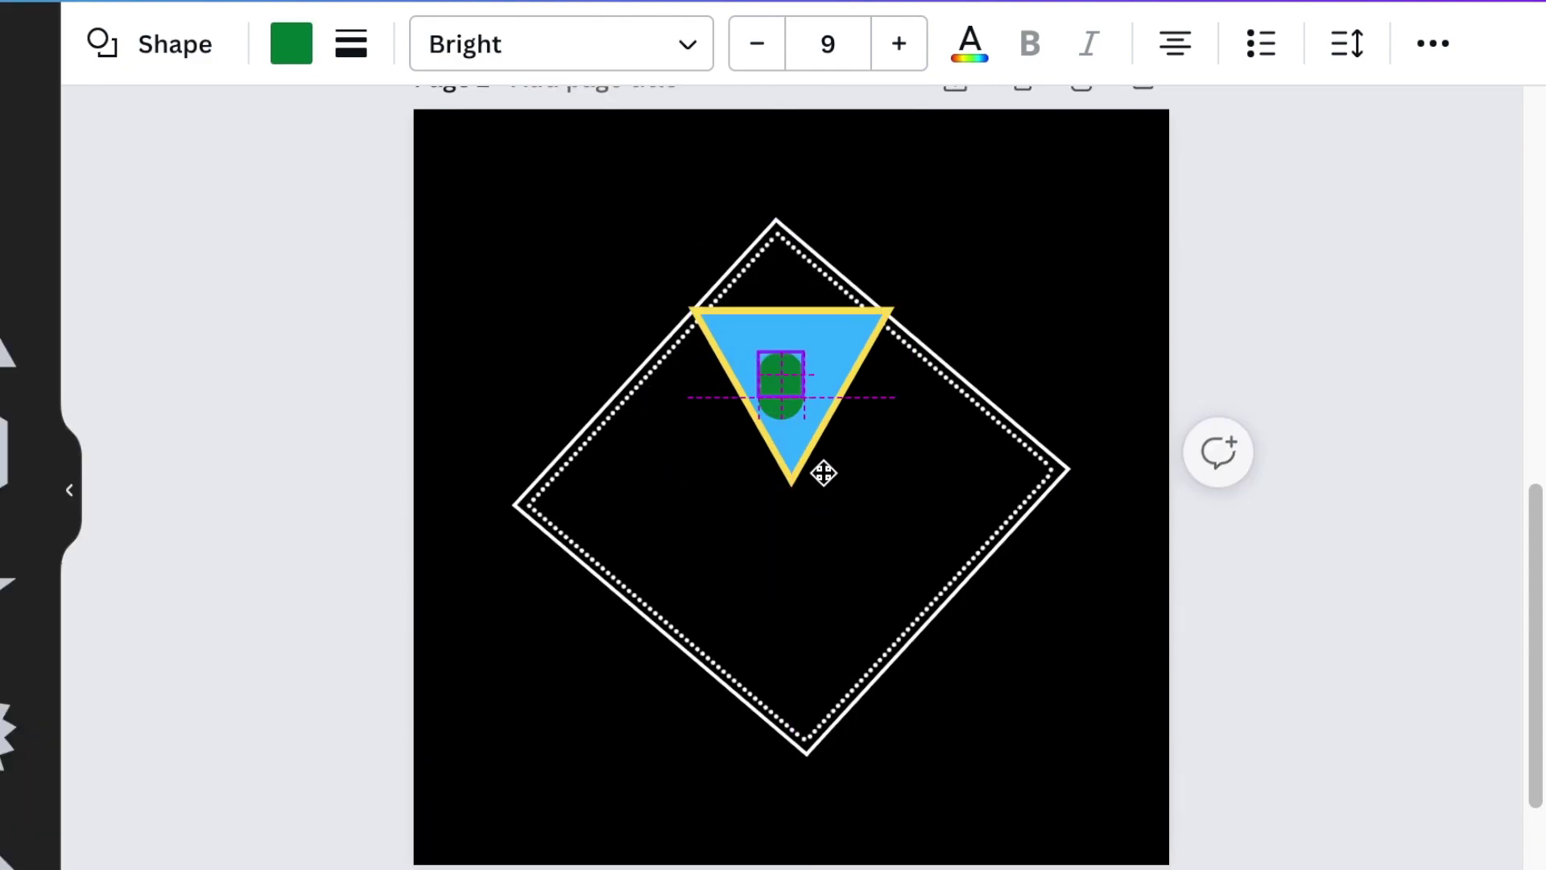
key("Escape")
Step: Add an olive-brown line about 85 long at 58°, running from above the triangle's upper-left corner to the green circles
key("l")
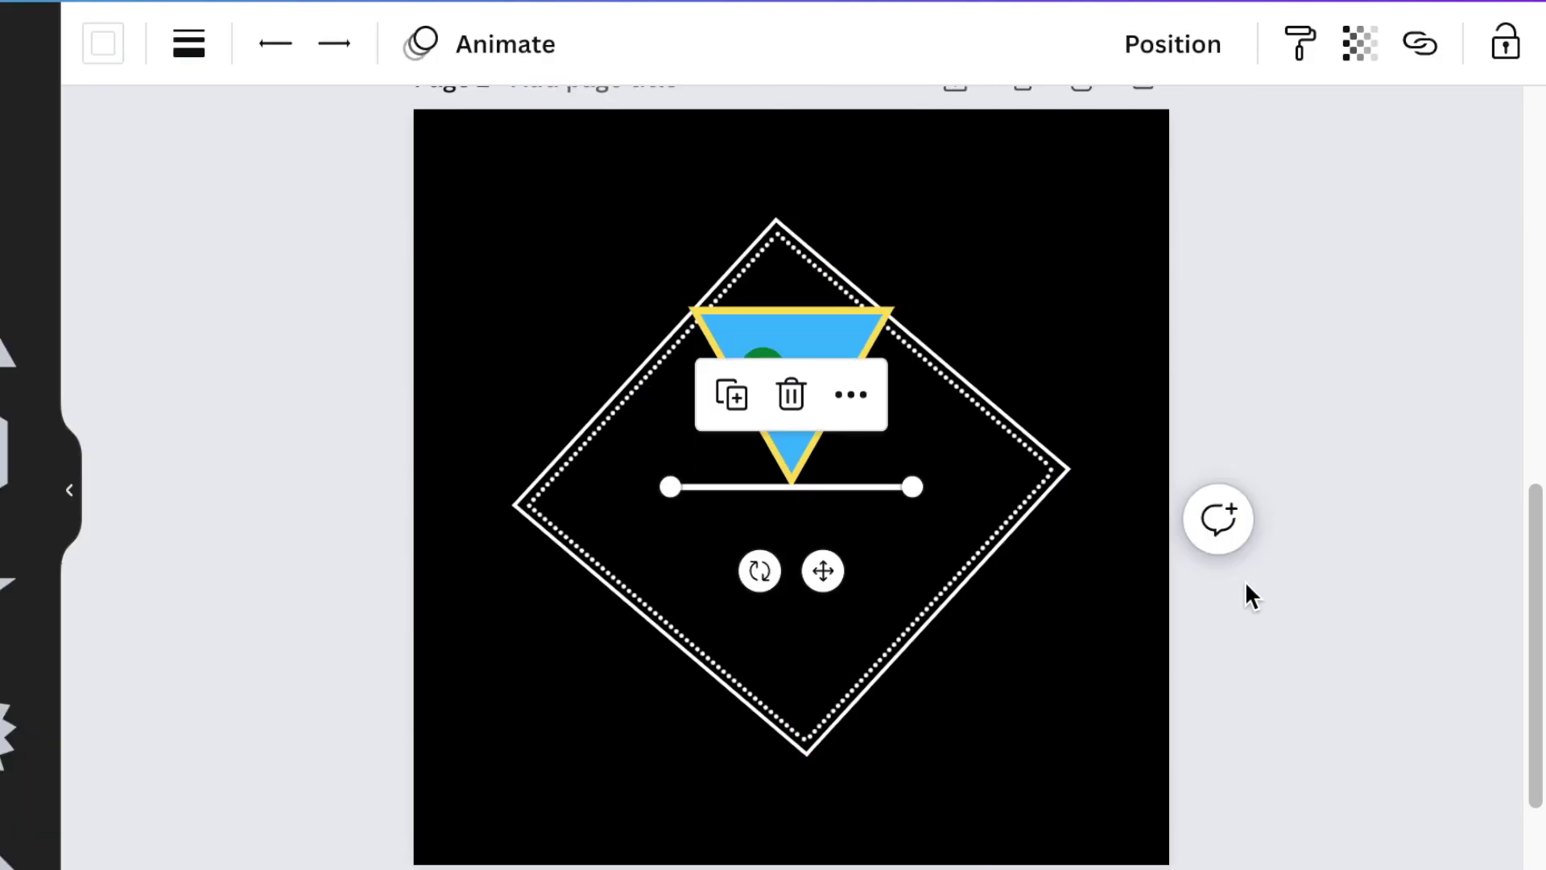
left_click_drag(907, 488, 763, 534)
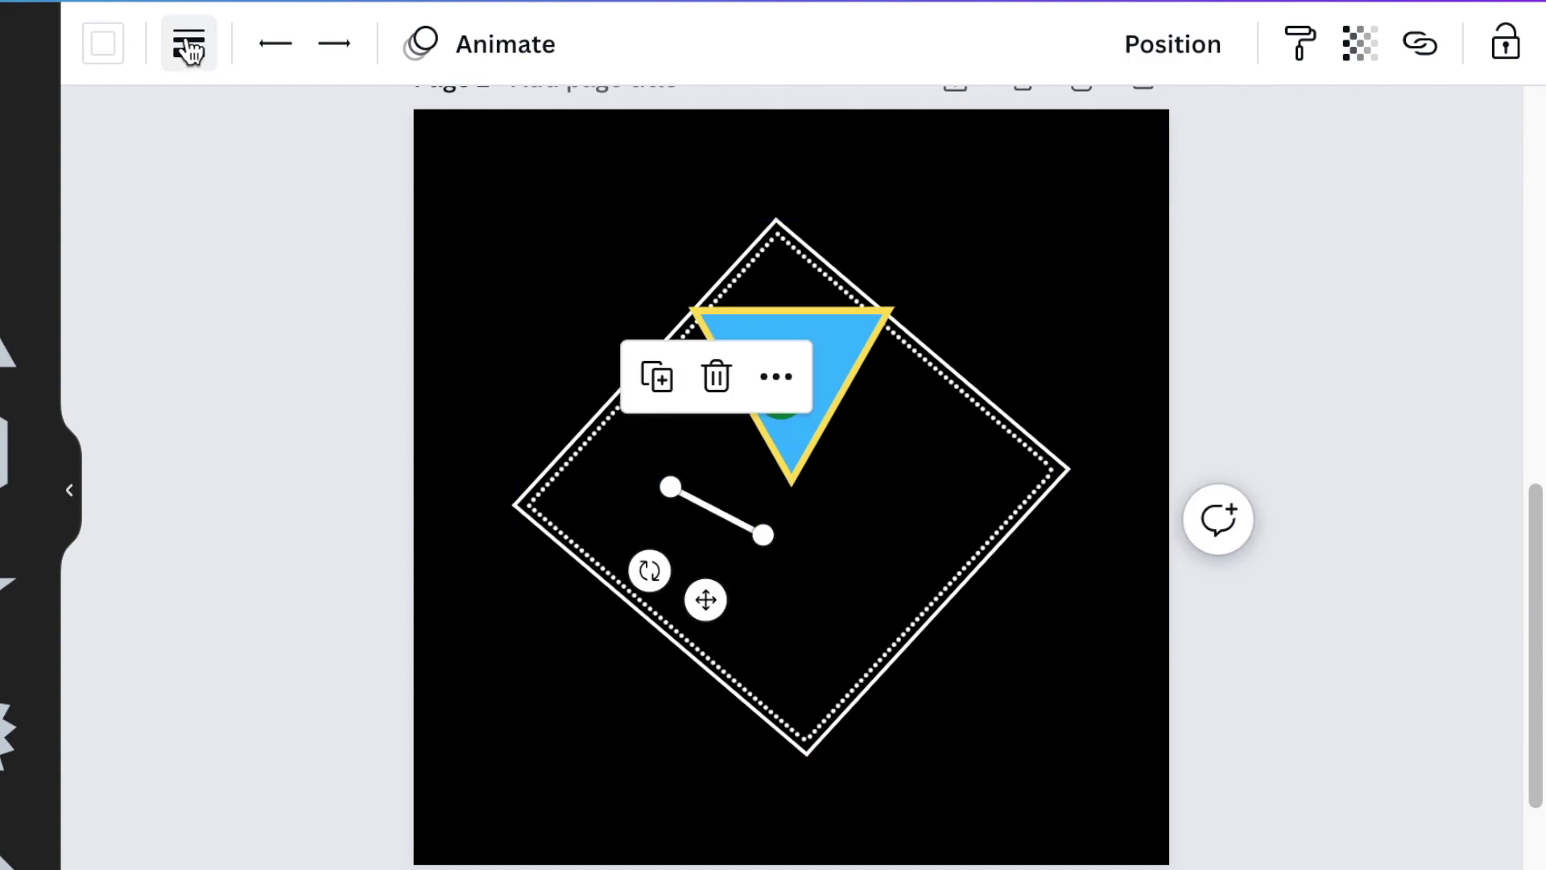
left_click(103, 44)
left_click(8, 227)
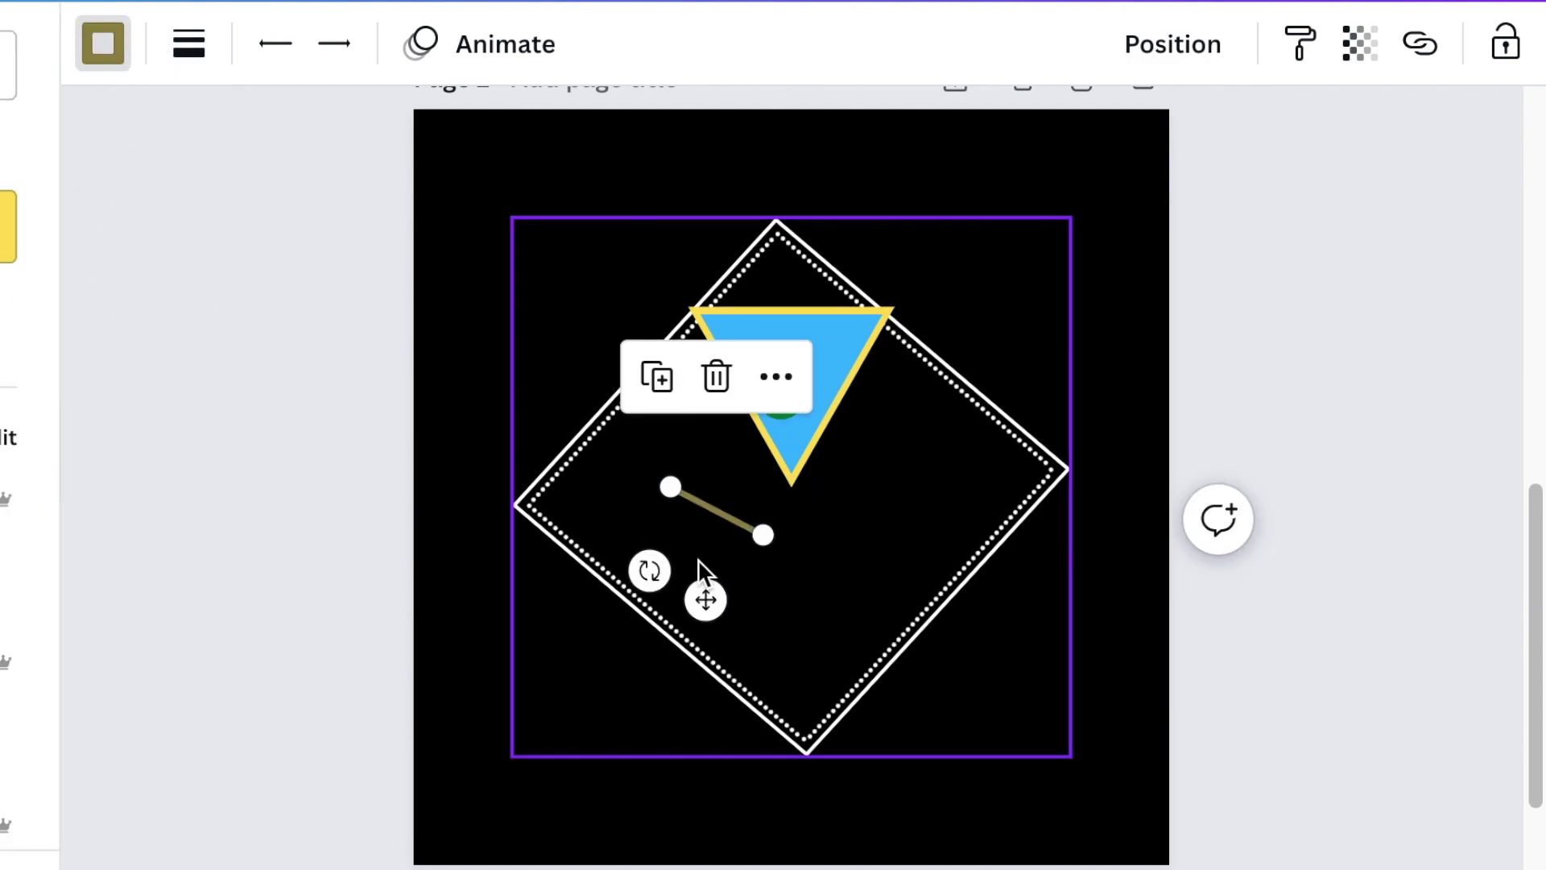
left_click_drag(702, 590, 742, 447)
left_click_drag(709, 338, 701, 269)
left_click_drag(801, 389, 788, 391)
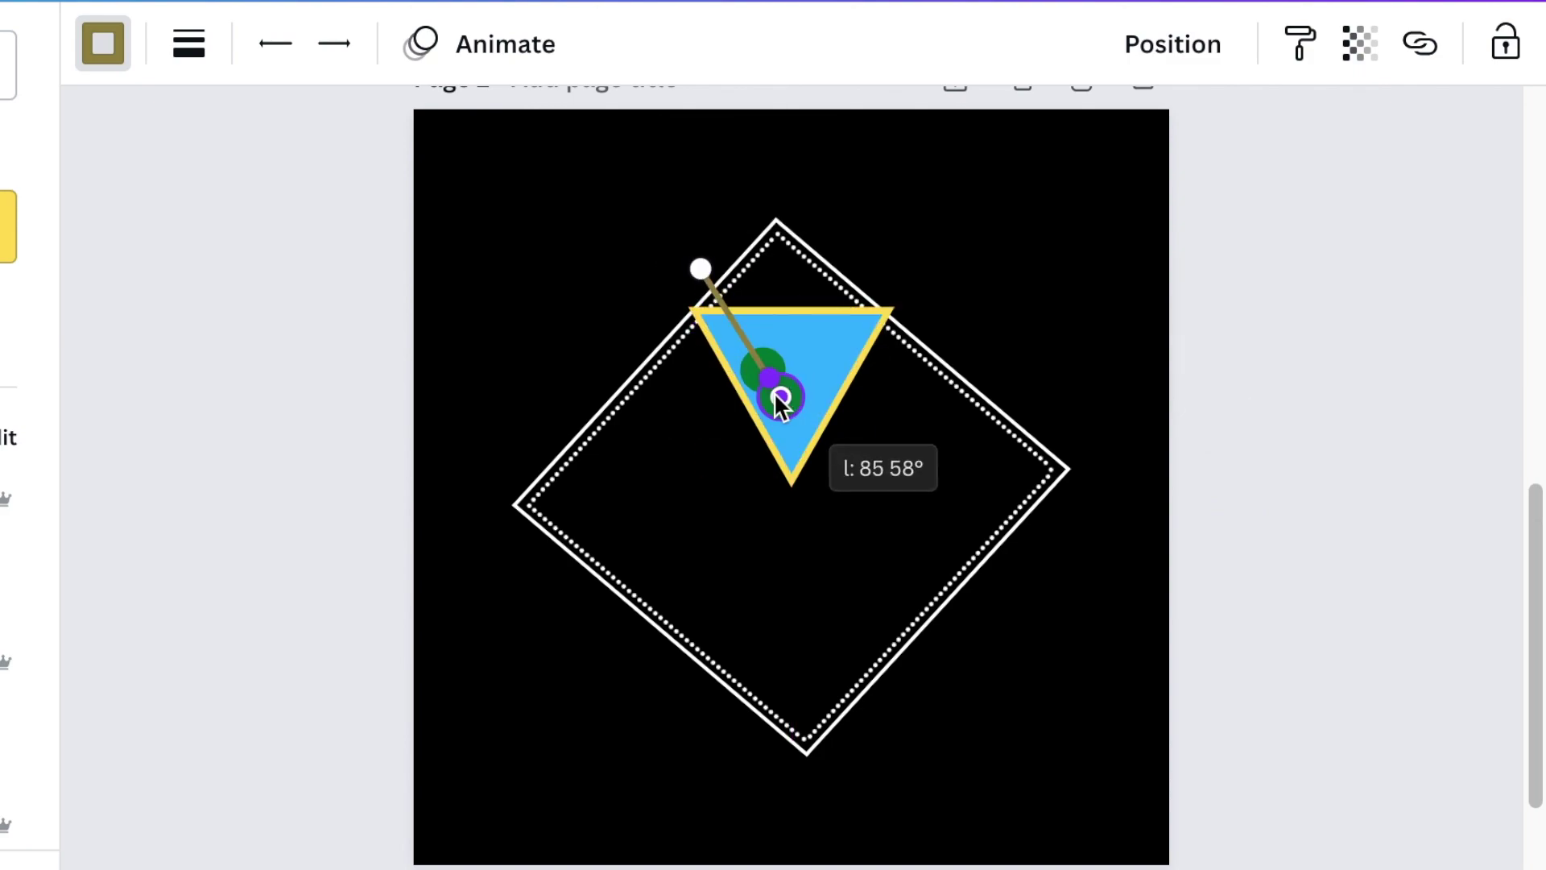
left_click_drag(775, 393, 775, 393)
Step: Send the olive-brown line backward so it sits behind the green circles
left_click(778, 364)
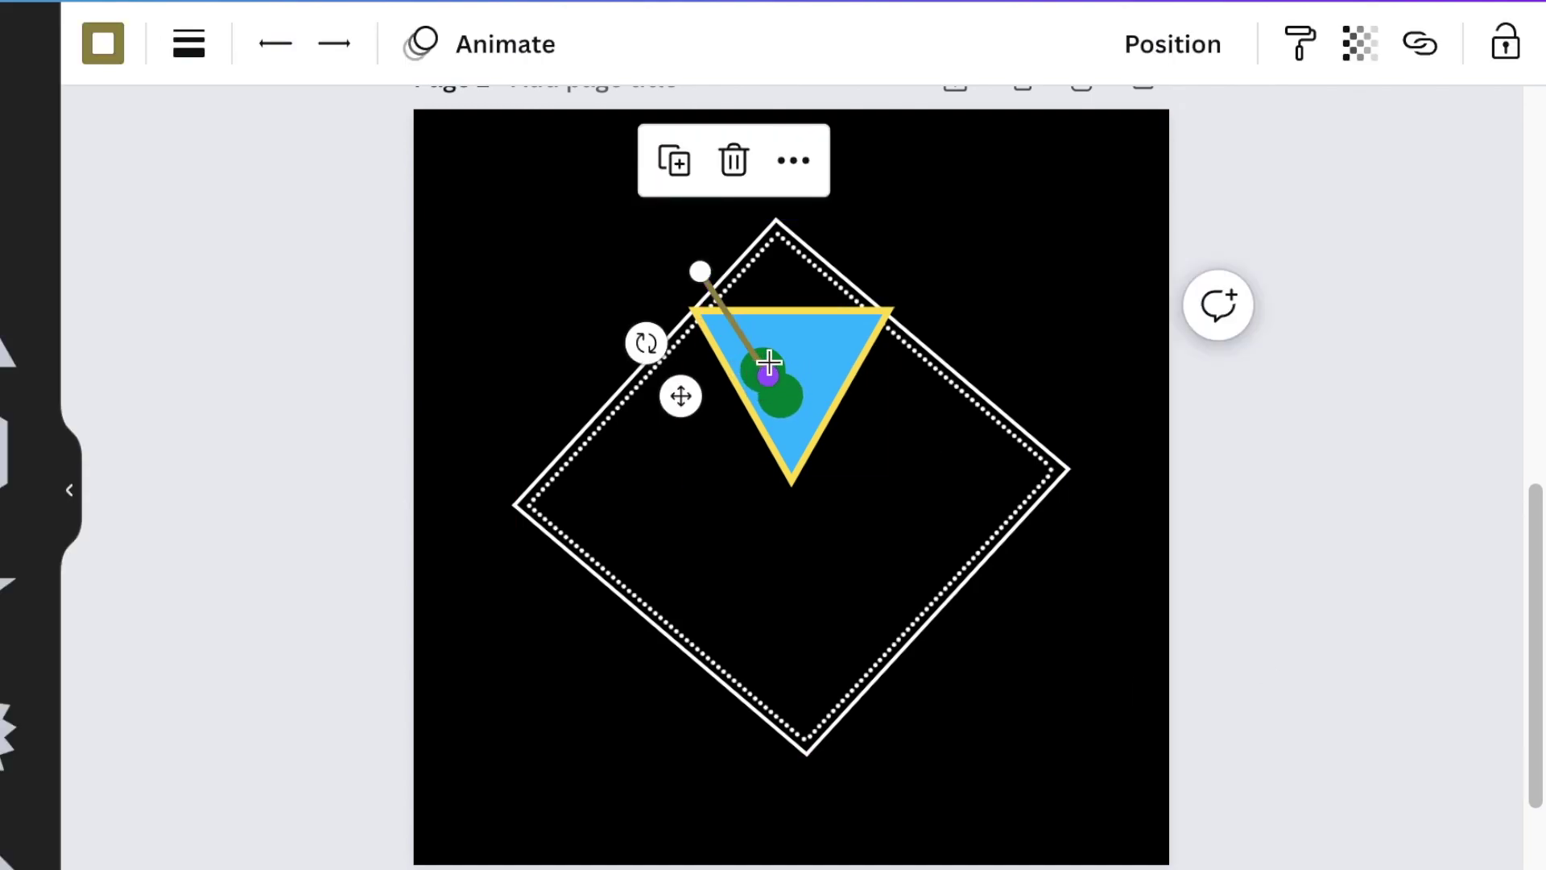
left_click(1169, 48)
left_click(1296, 574)
left_click(1288, 587)
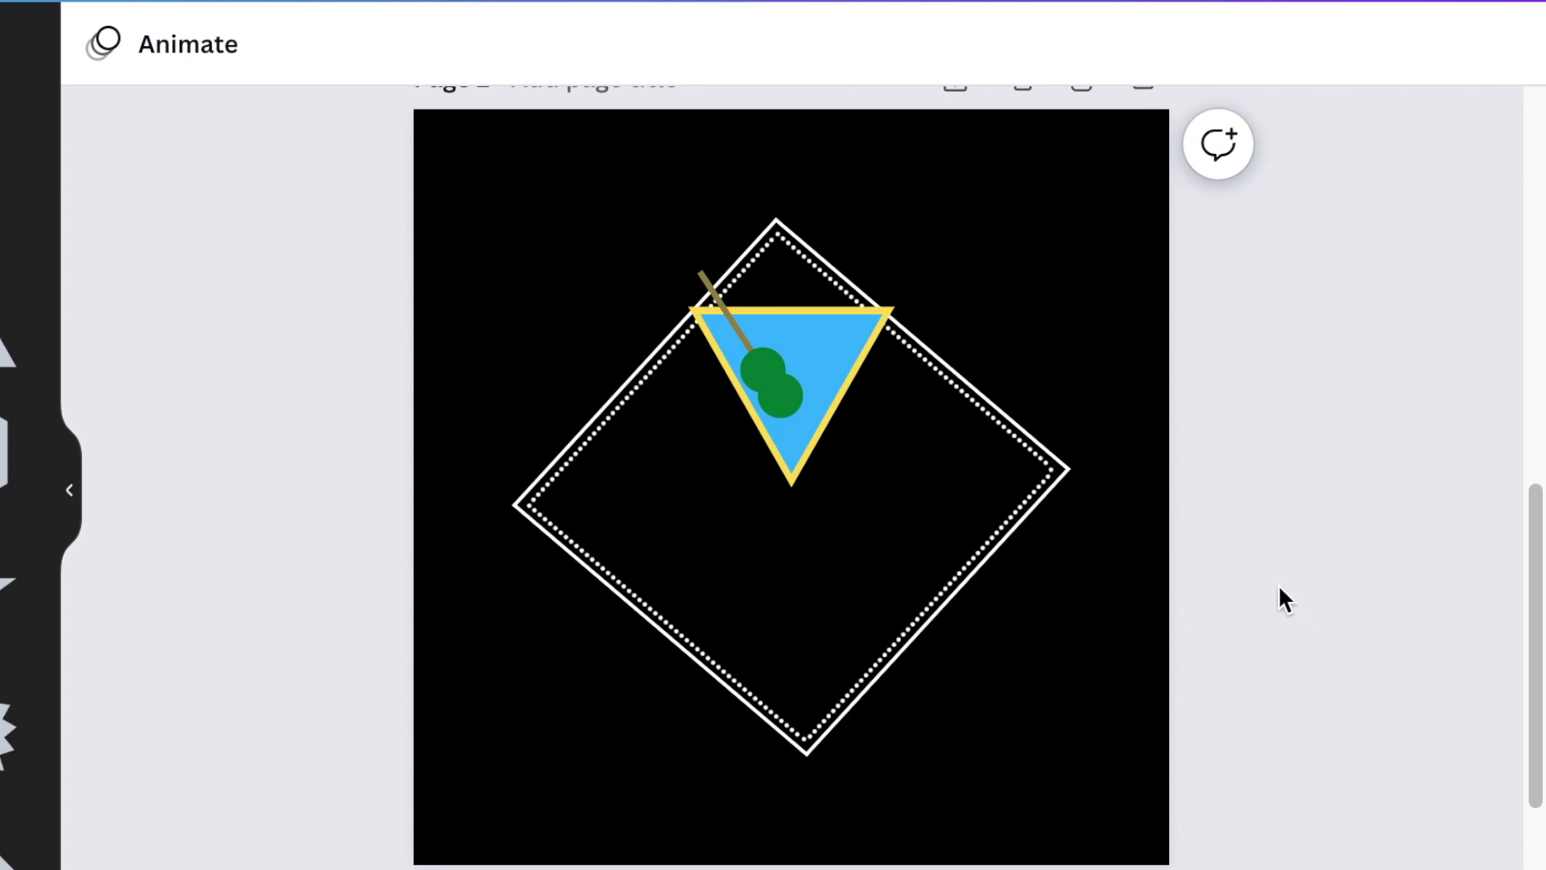
Step: Add a vertical line as the glass stem, running straight down from the triangle's lower tip
key("l")
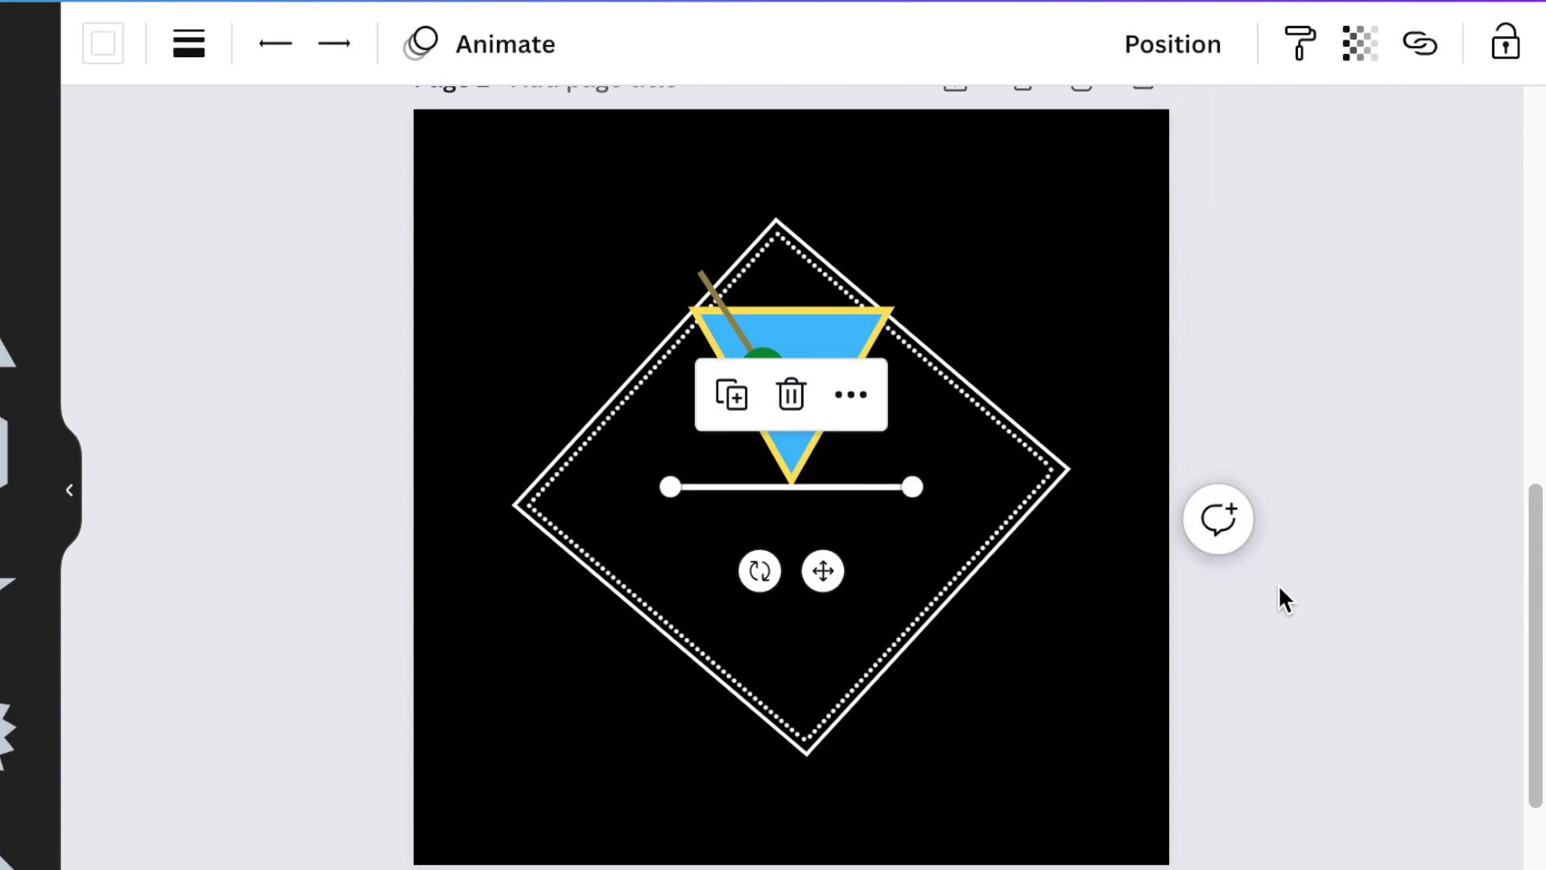
left_click_drag(914, 488, 675, 591)
left_click_drag(673, 556, 790, 629)
key("Right")
key("Right")
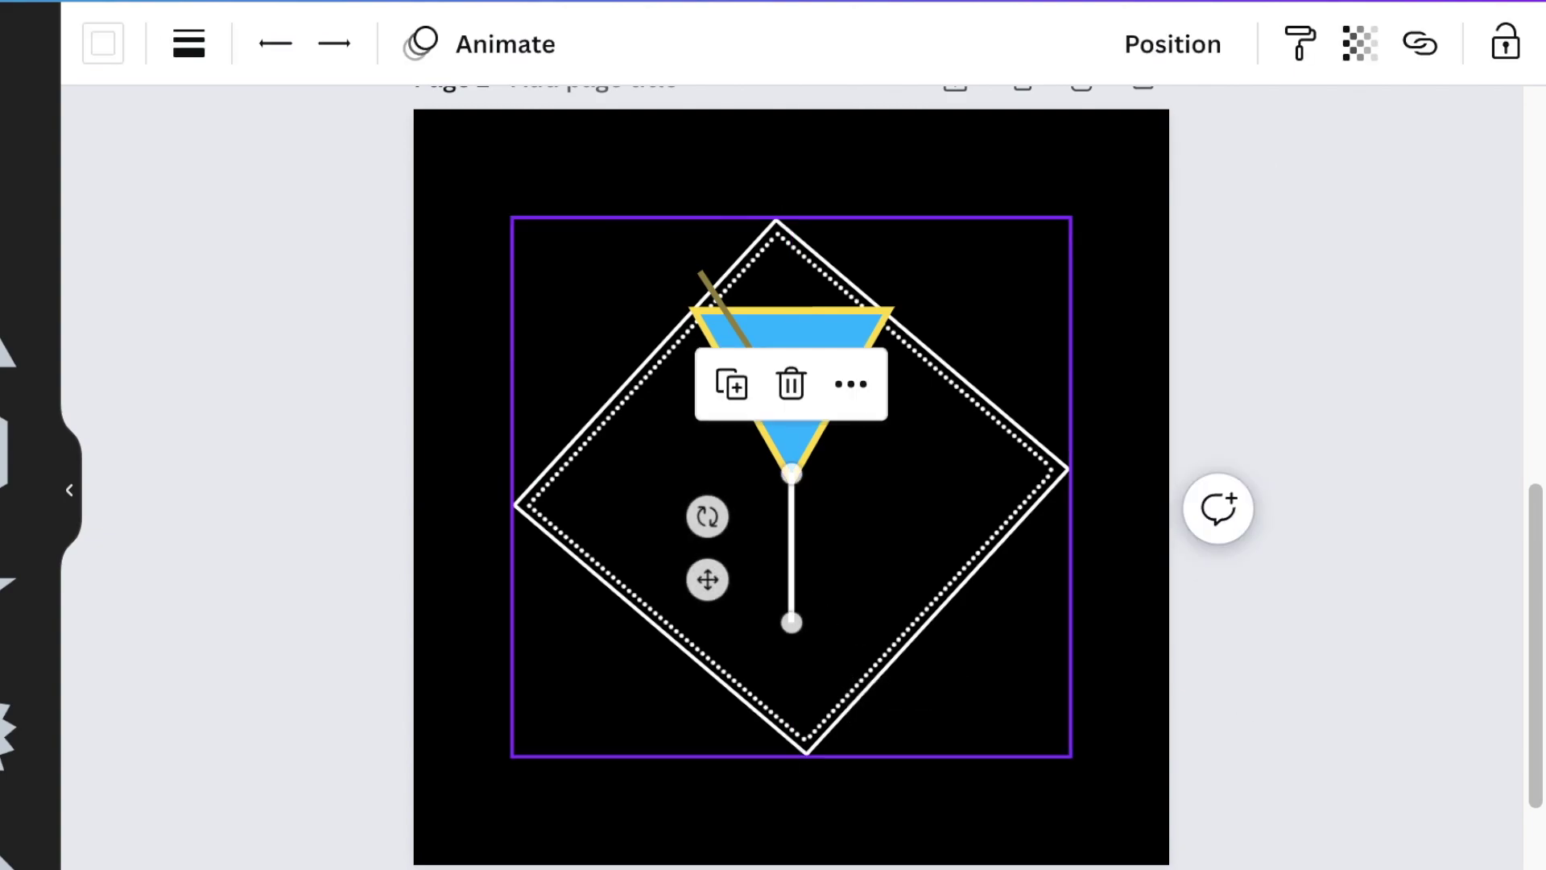
Step: Colour the glass stem yellow and set its line weight to 6
left_click(103, 43)
left_click(8, 226)
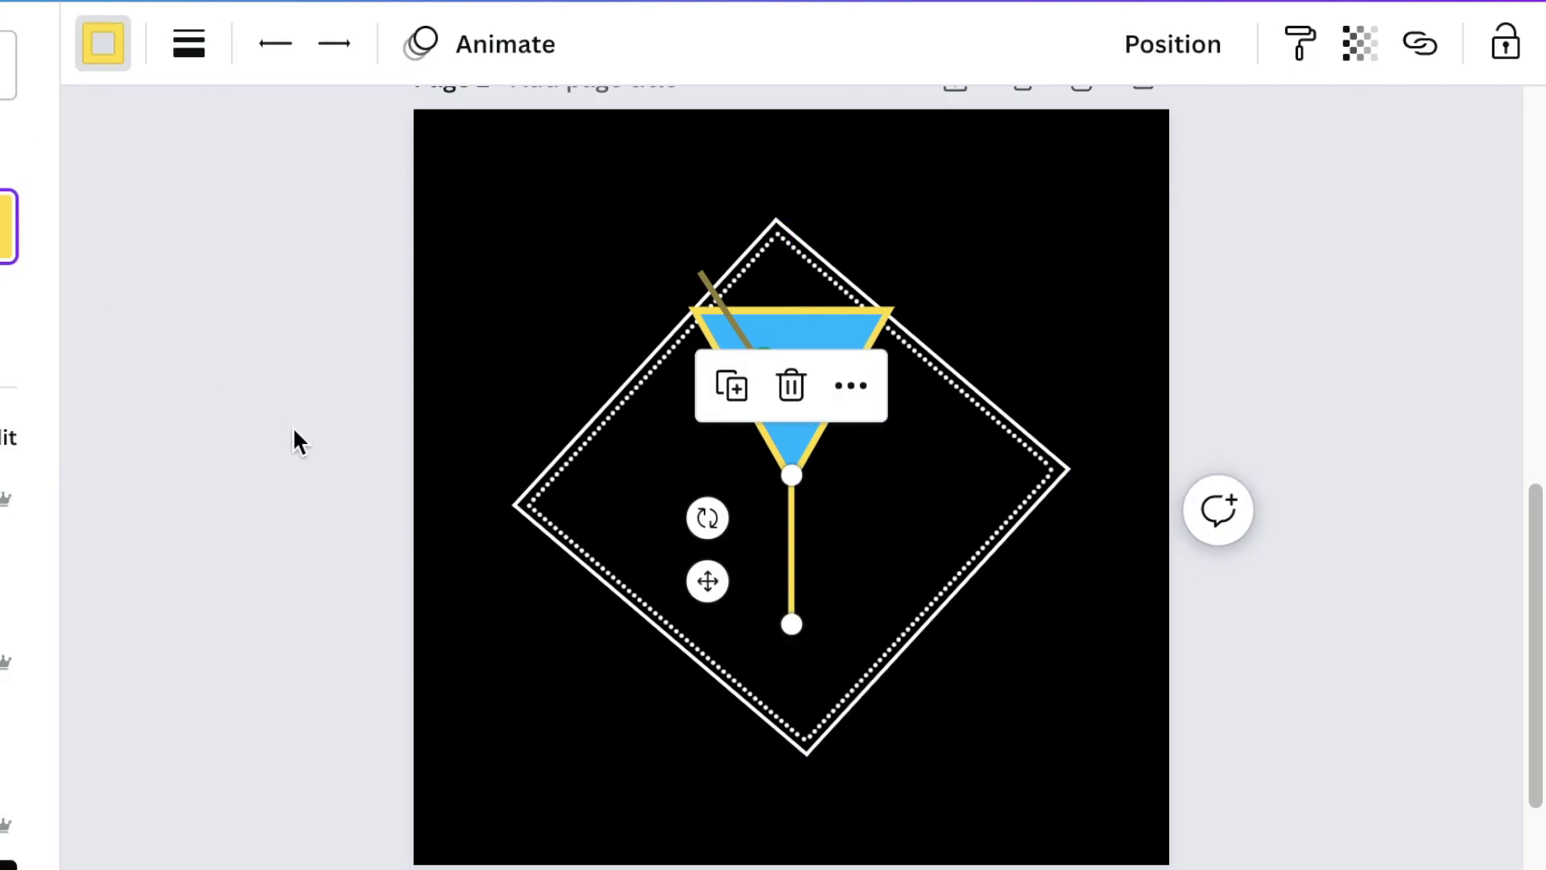
left_click(331, 448)
left_click(785, 574)
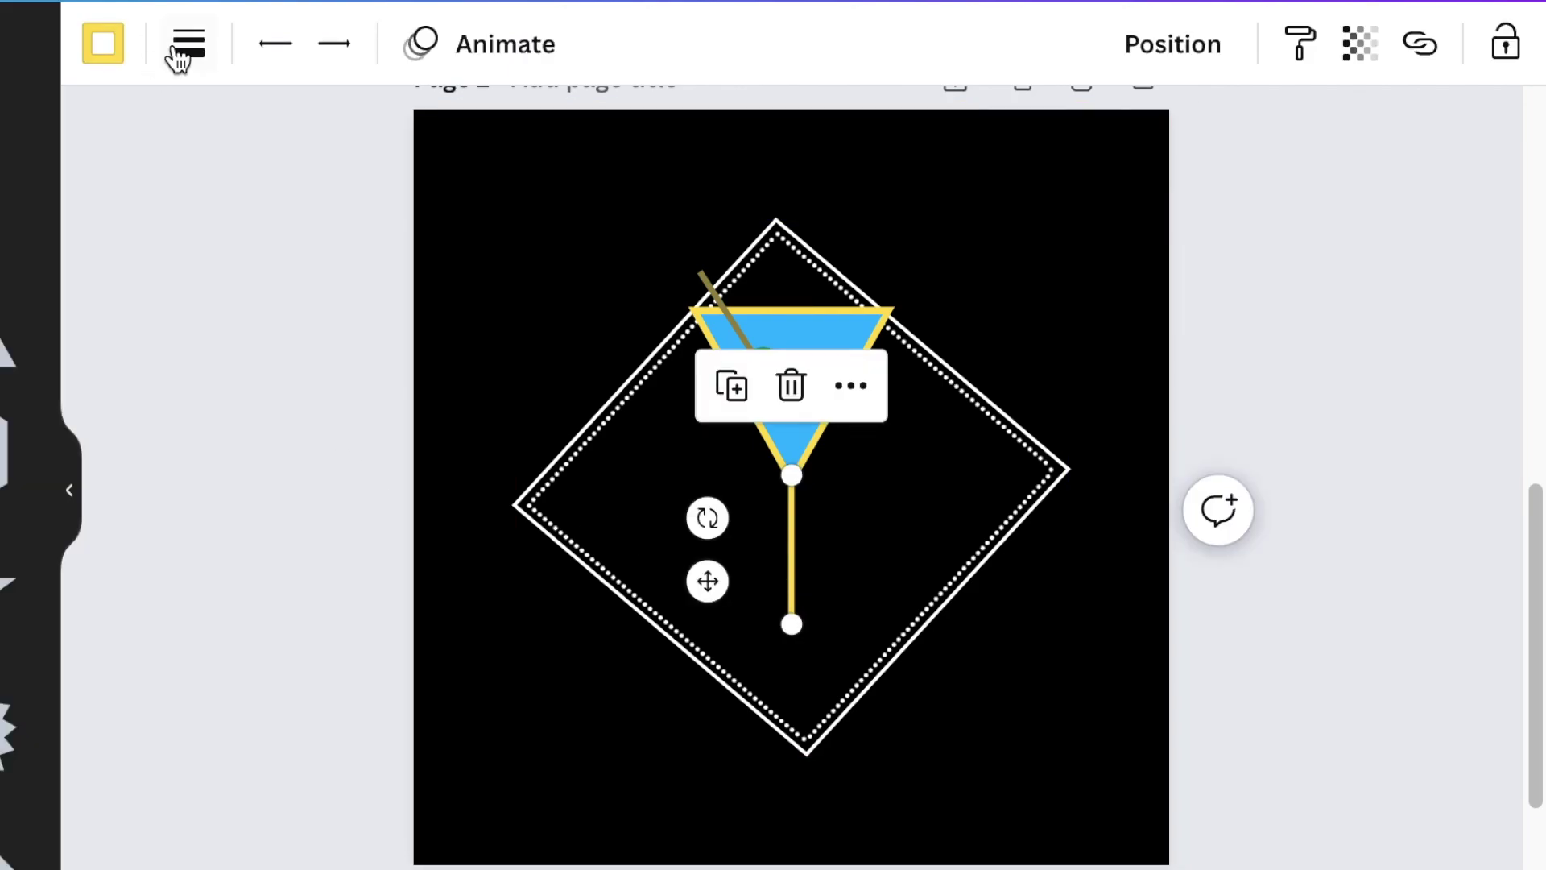
left_click(180, 48)
left_click(213, 362)
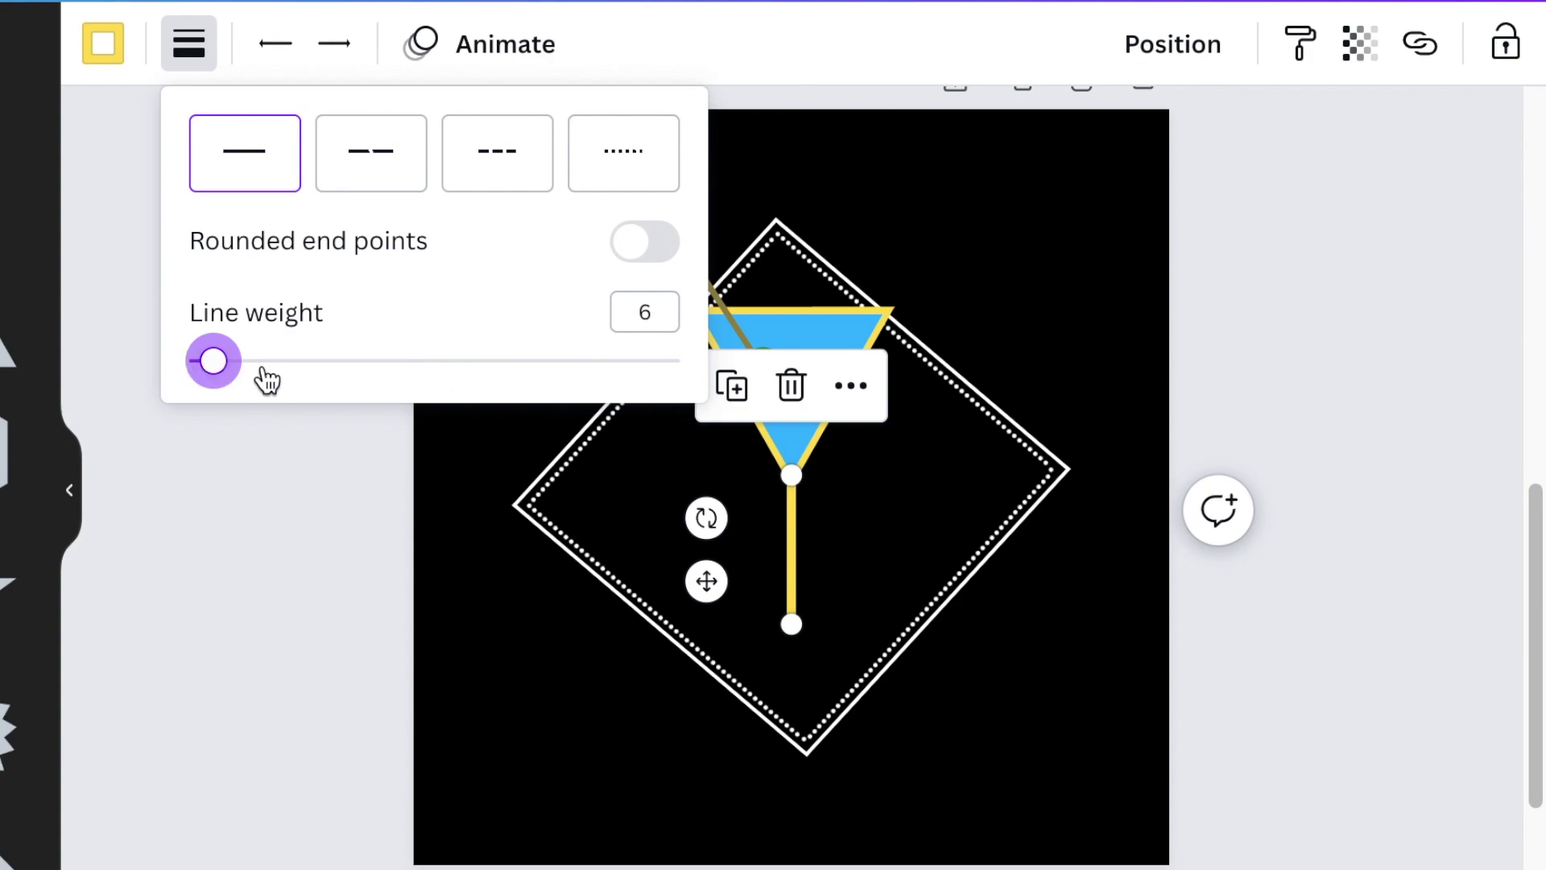
left_click(1274, 648)
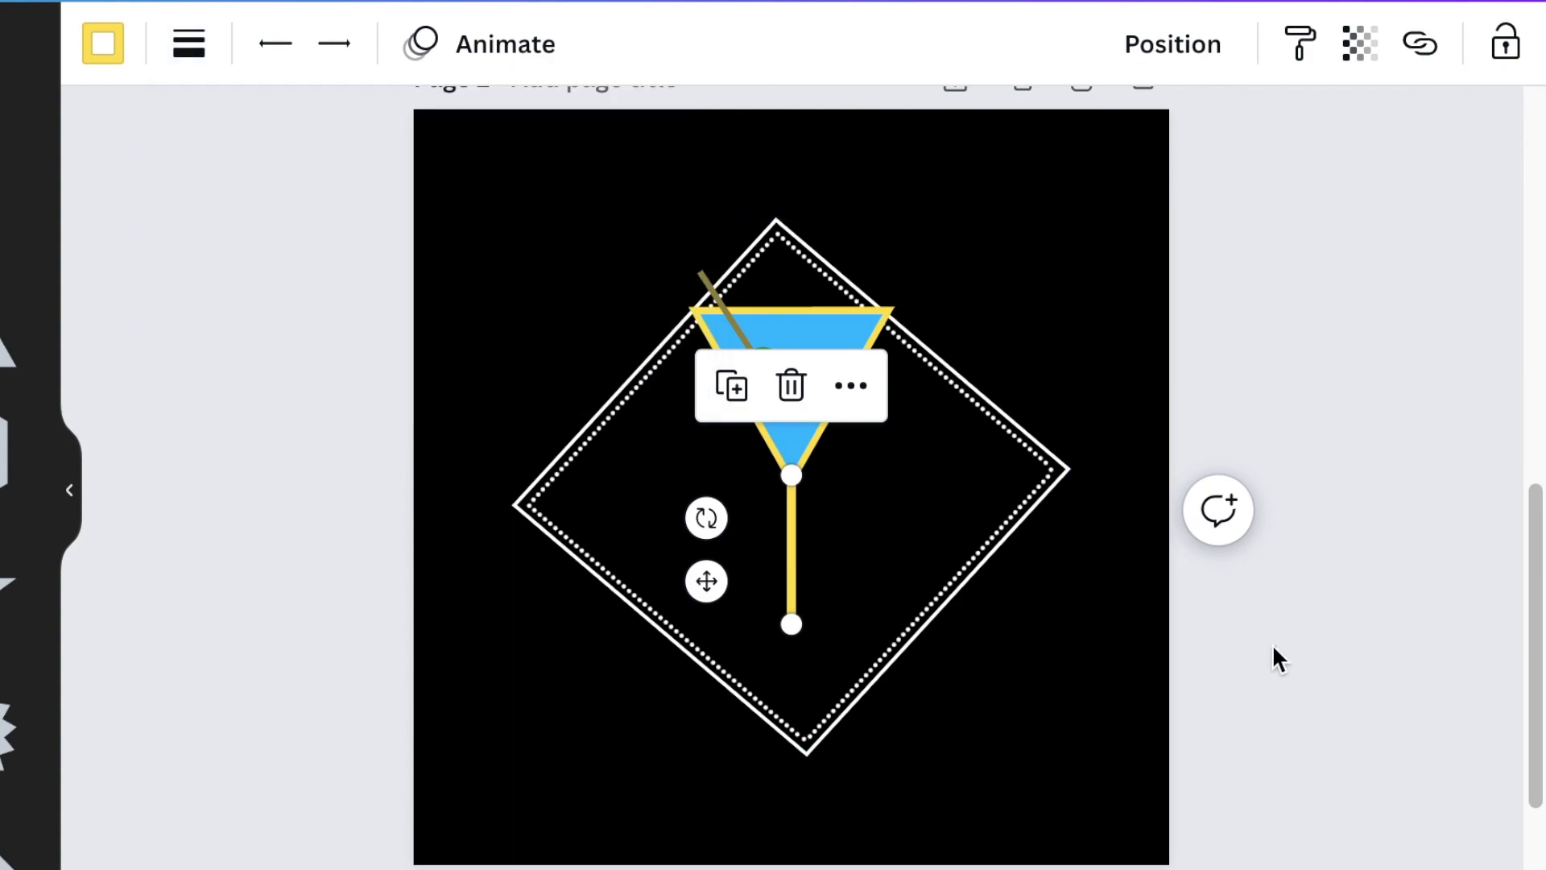
Step: Add a Pill shape from the basic shapes and fill it with the same yellow as the glass stem
left_click(1274, 647)
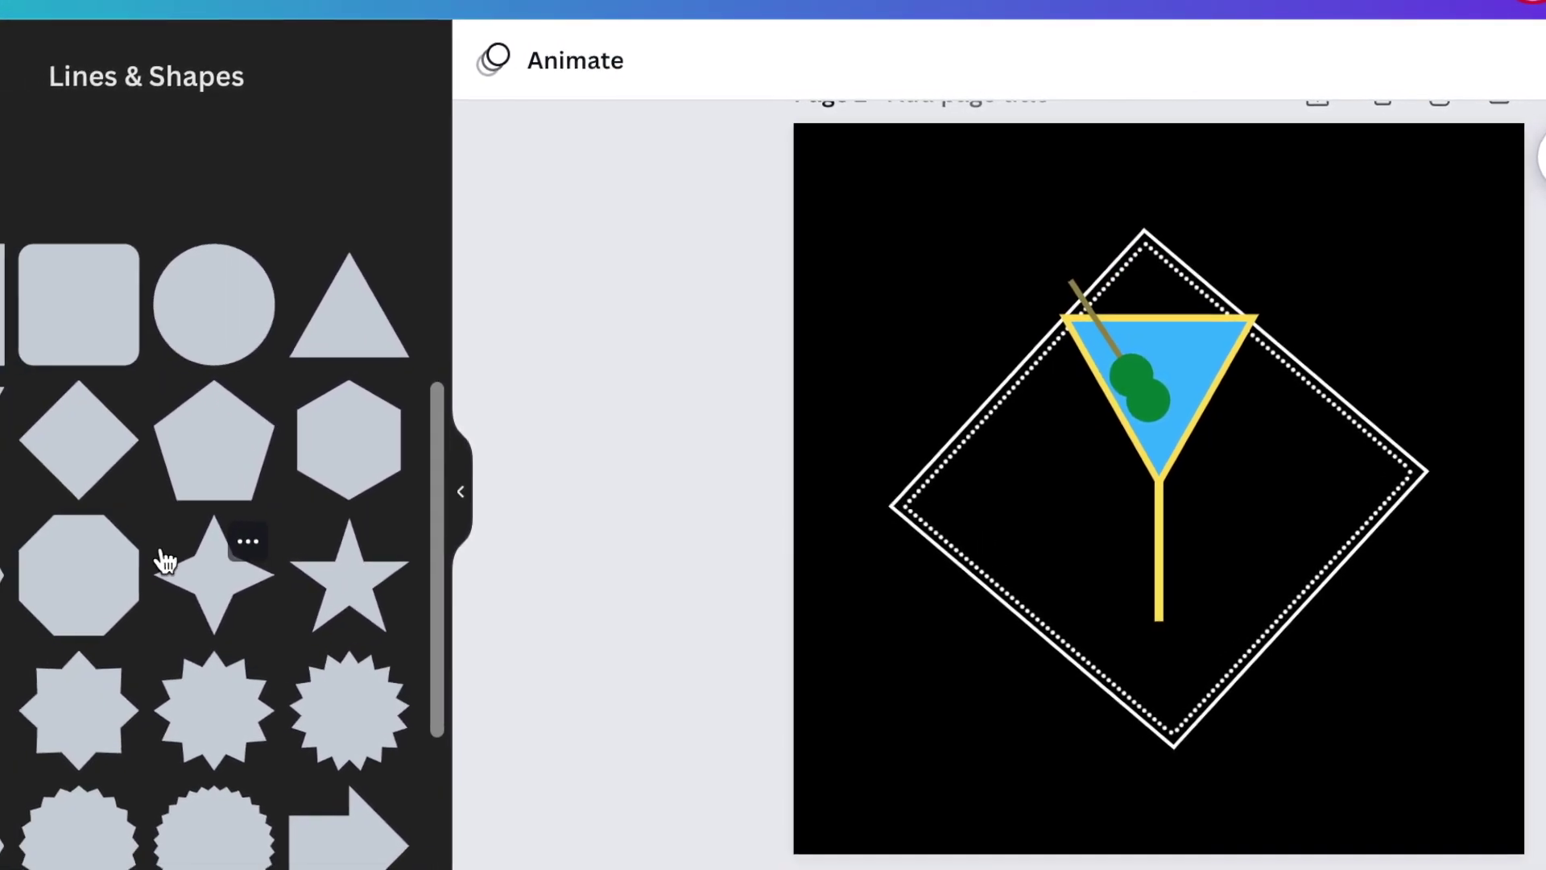
scroll(96, 556, "down", 6)
scroll(241, 516, "down", 2)
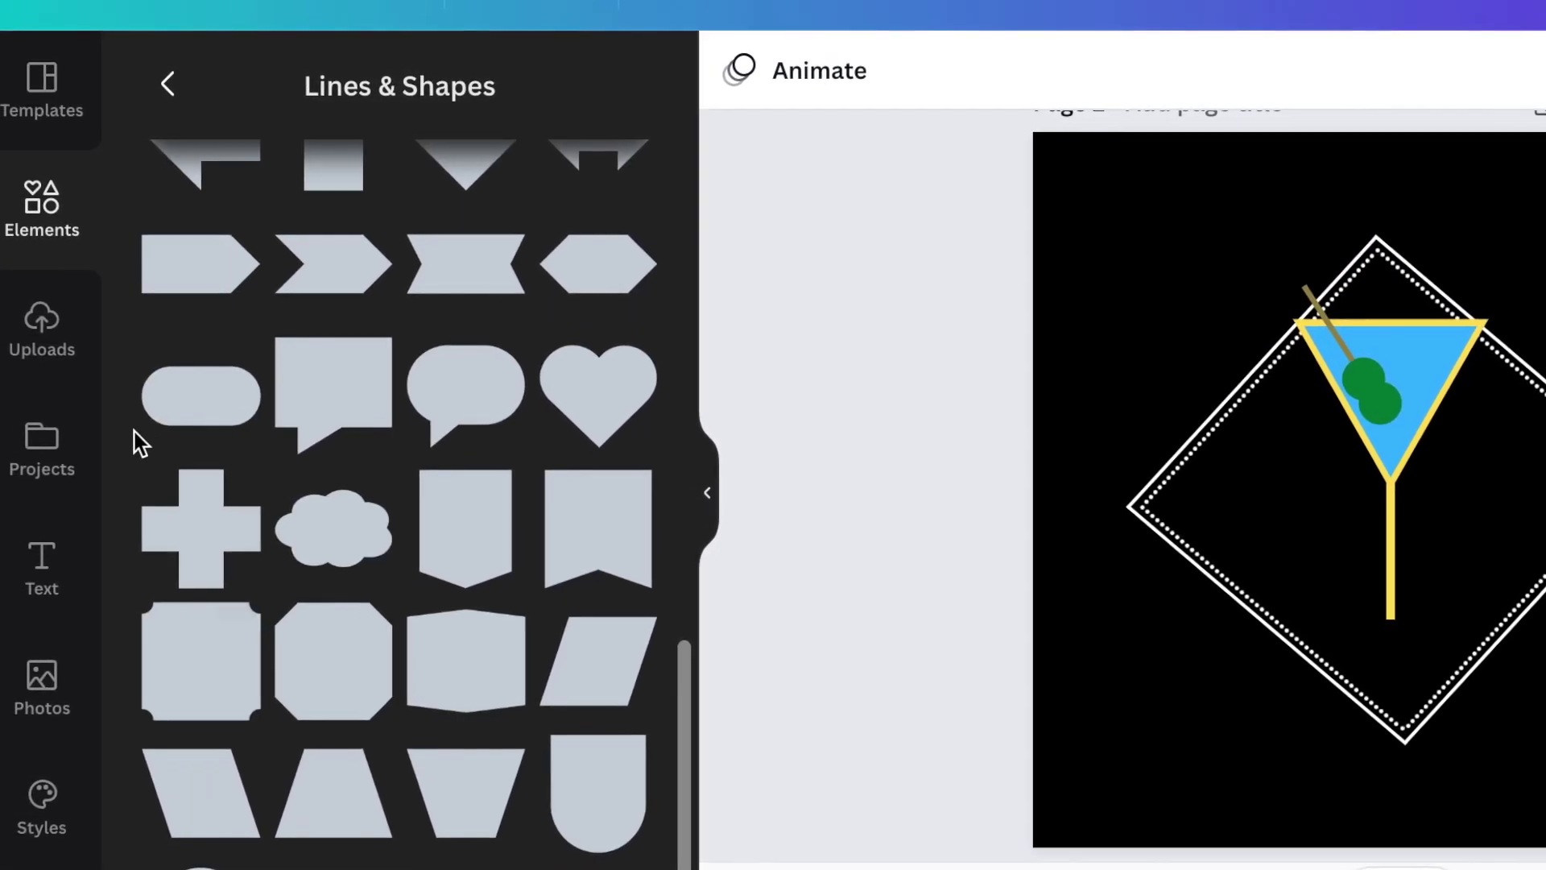
mouse_move(207, 414)
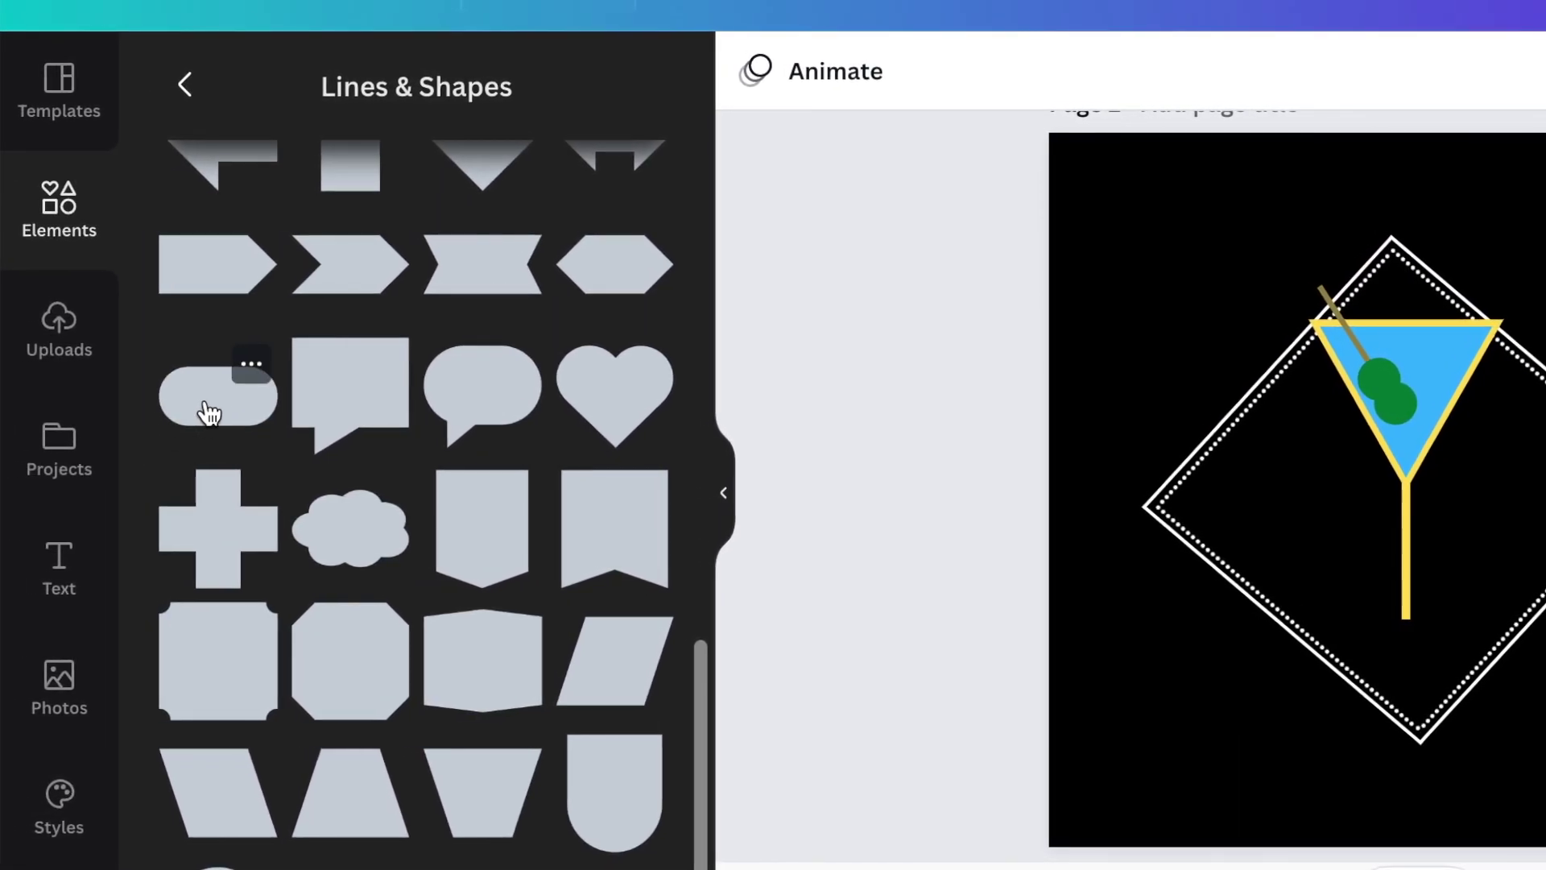
left_click(253, 367)
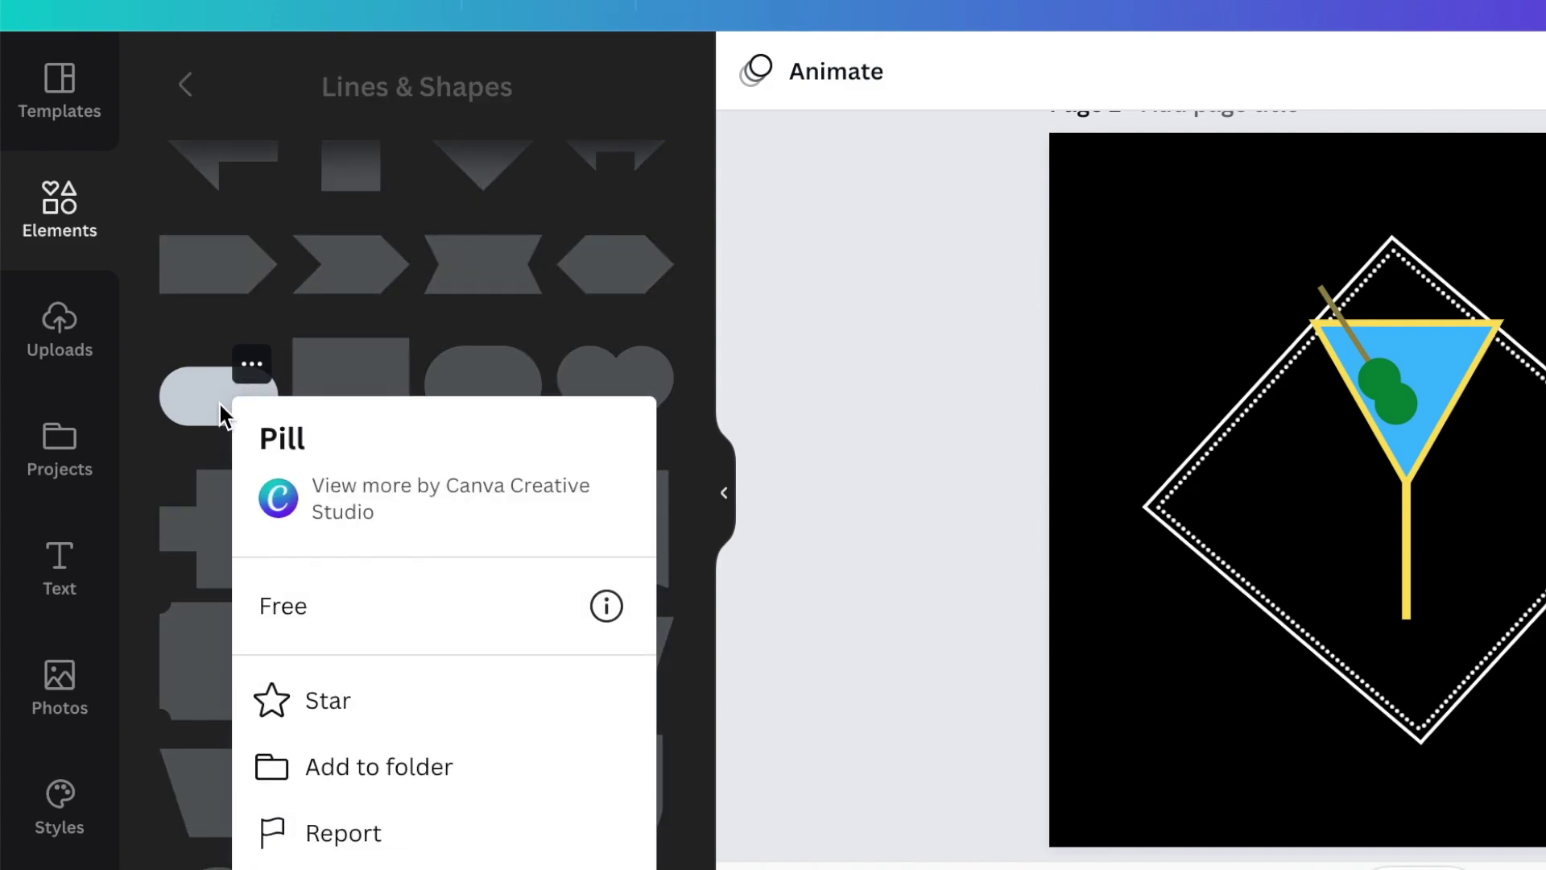
left_click(894, 408)
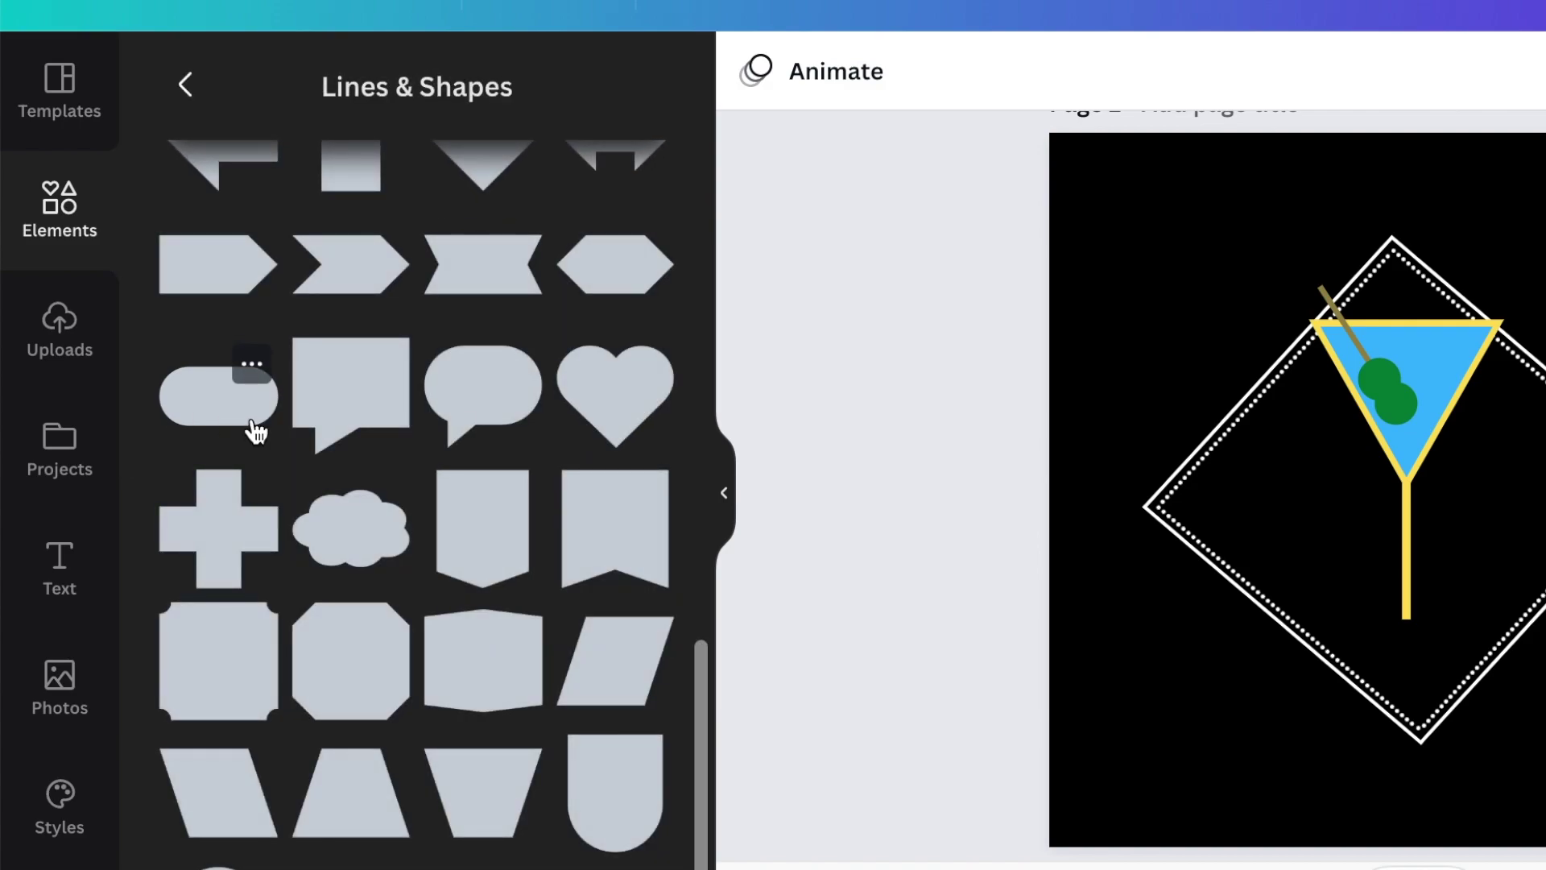
left_click(257, 432)
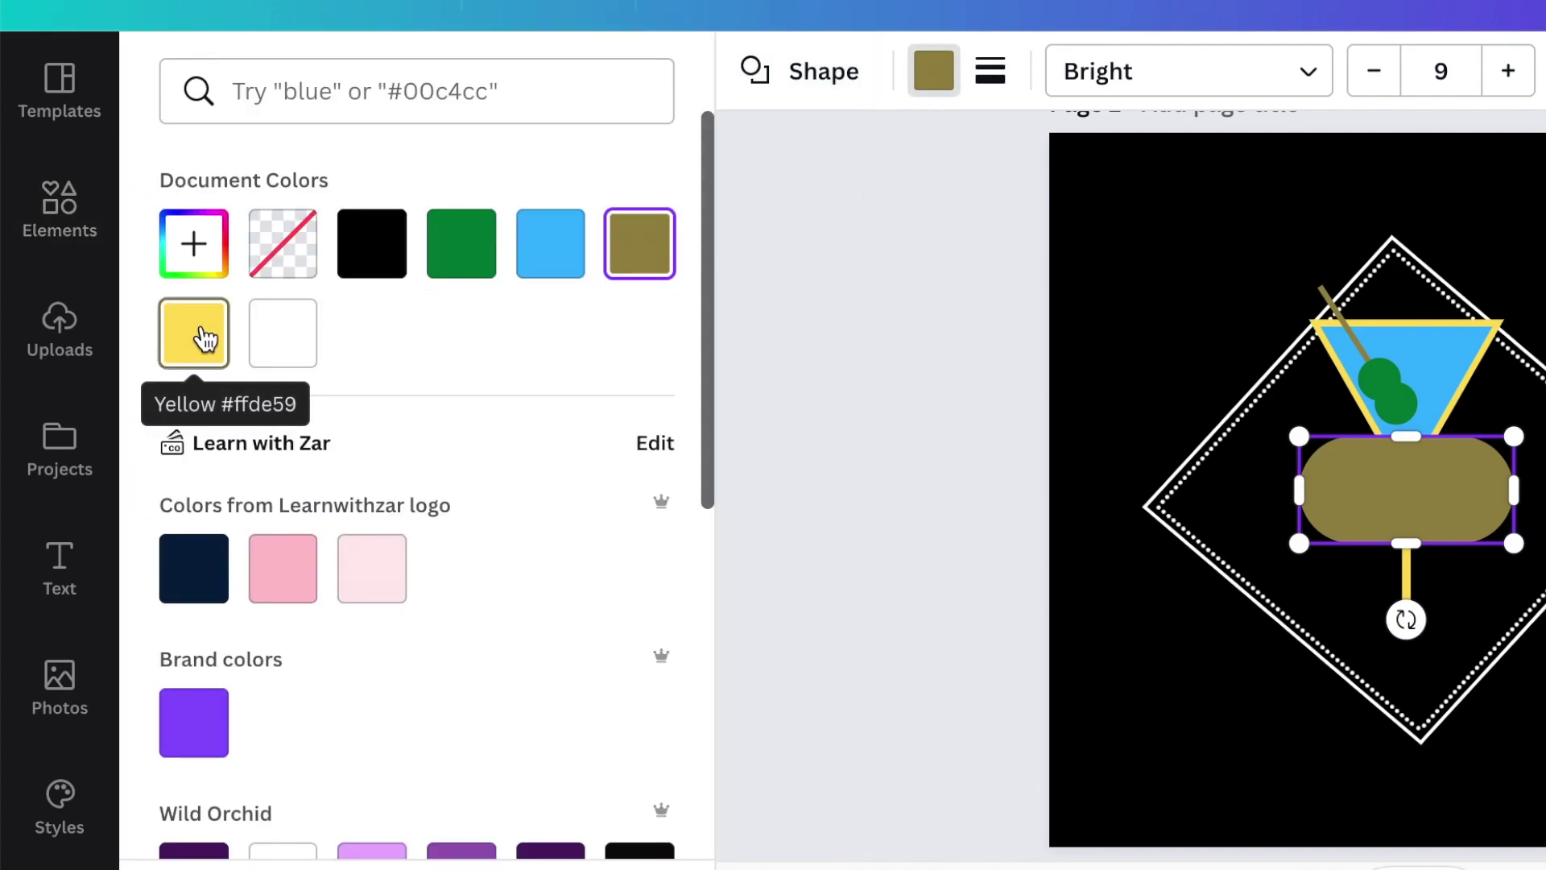
left_click(201, 333)
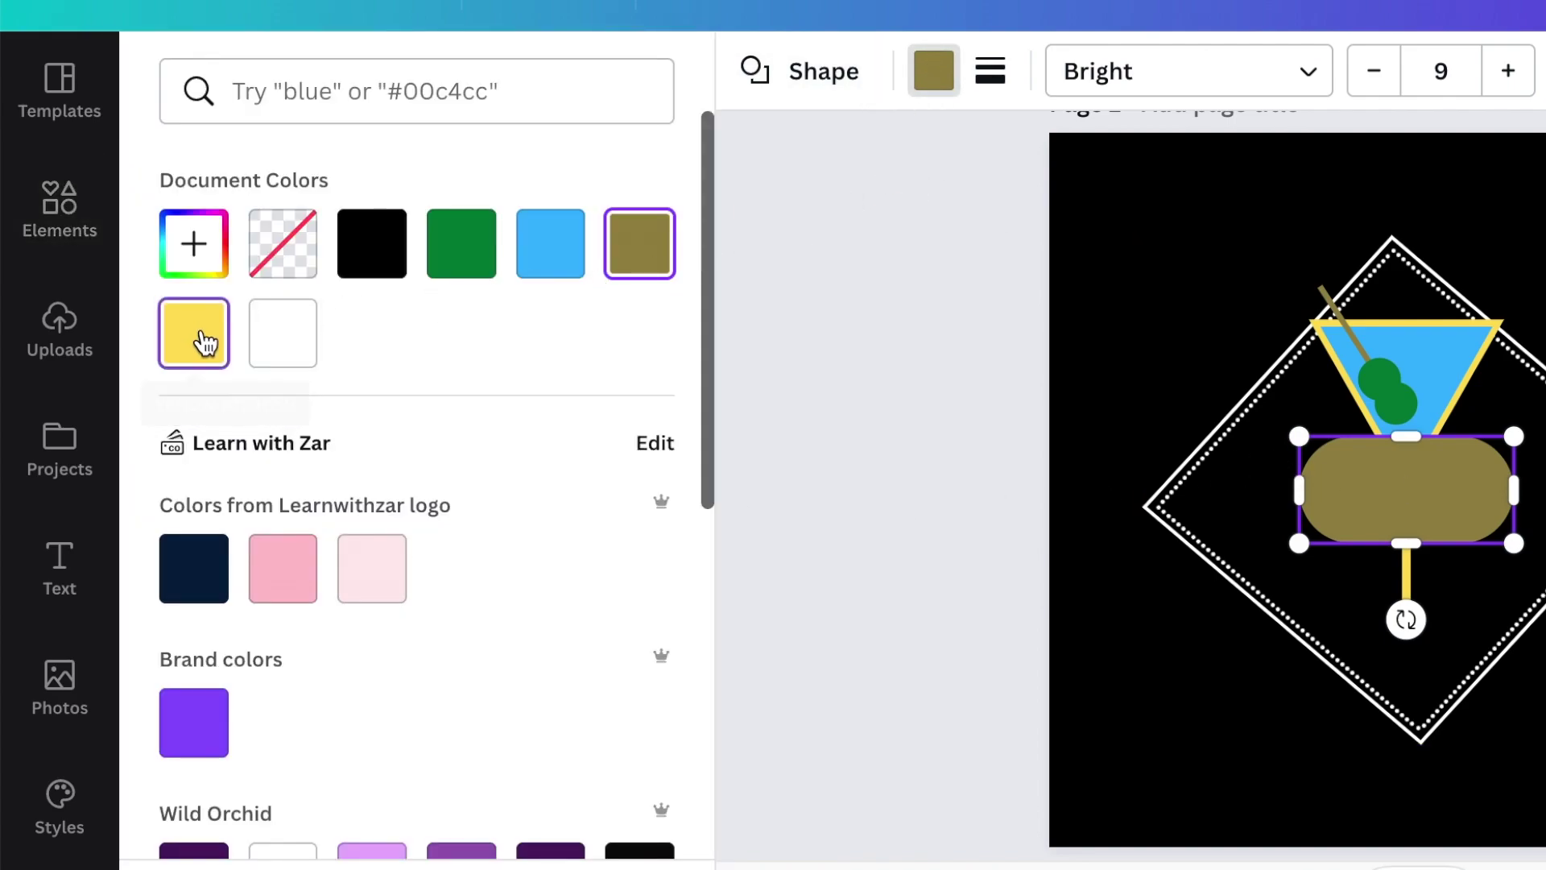
left_click(203, 343)
Step: Flatten the yellow pill to about 150 by 20 and centre it at the lower end of the stem as the glass base
left_click_drag(1406, 435, 1405, 515)
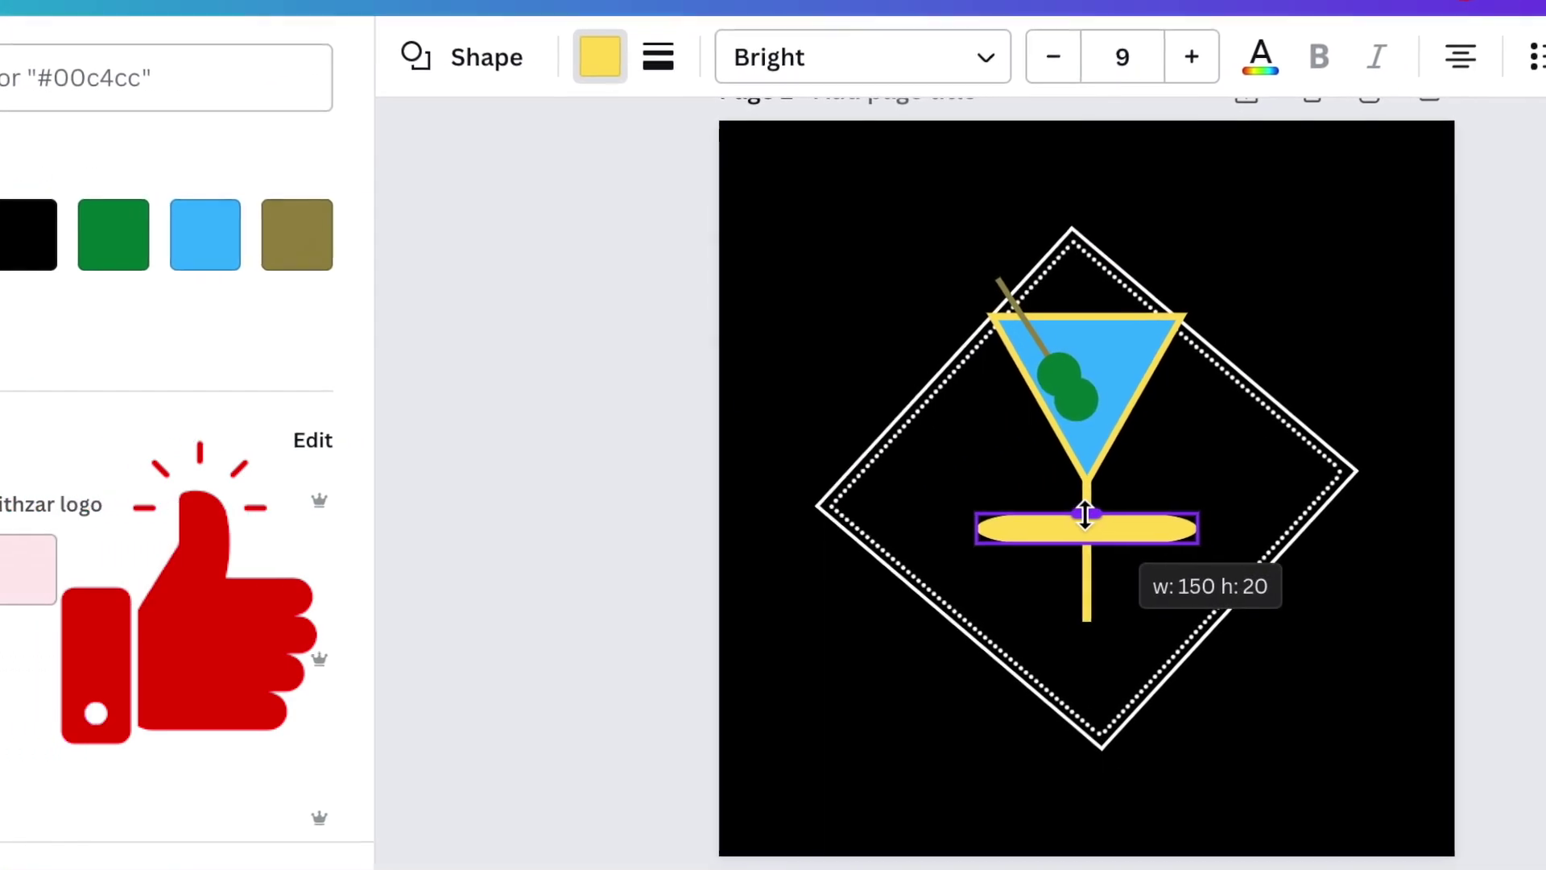
left_click_drag(1116, 627, 1118, 661)
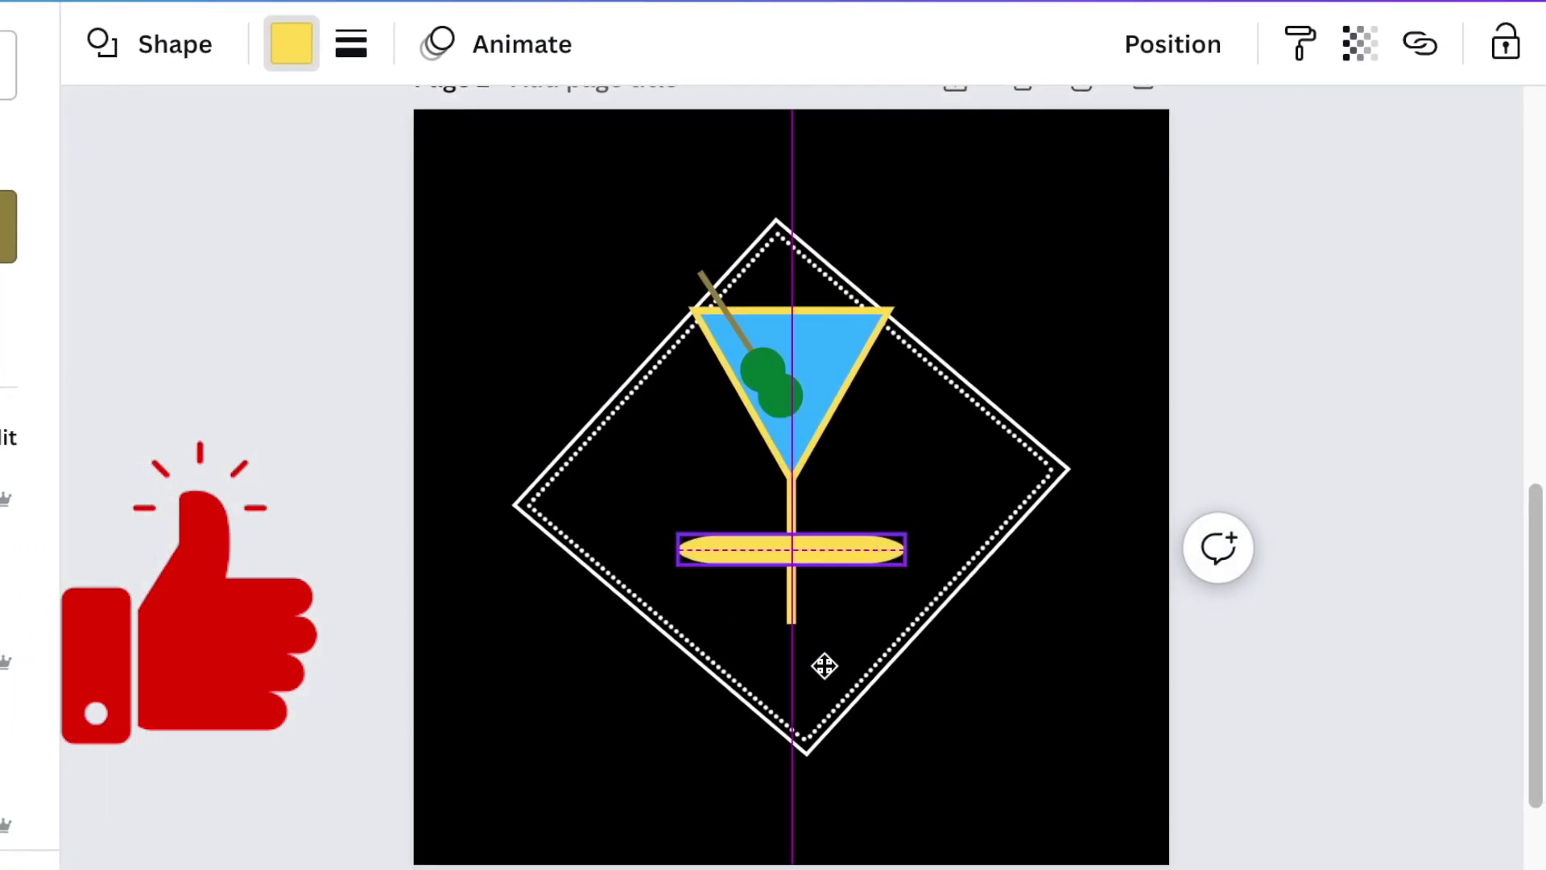
left_click_drag(824, 665, 829, 722)
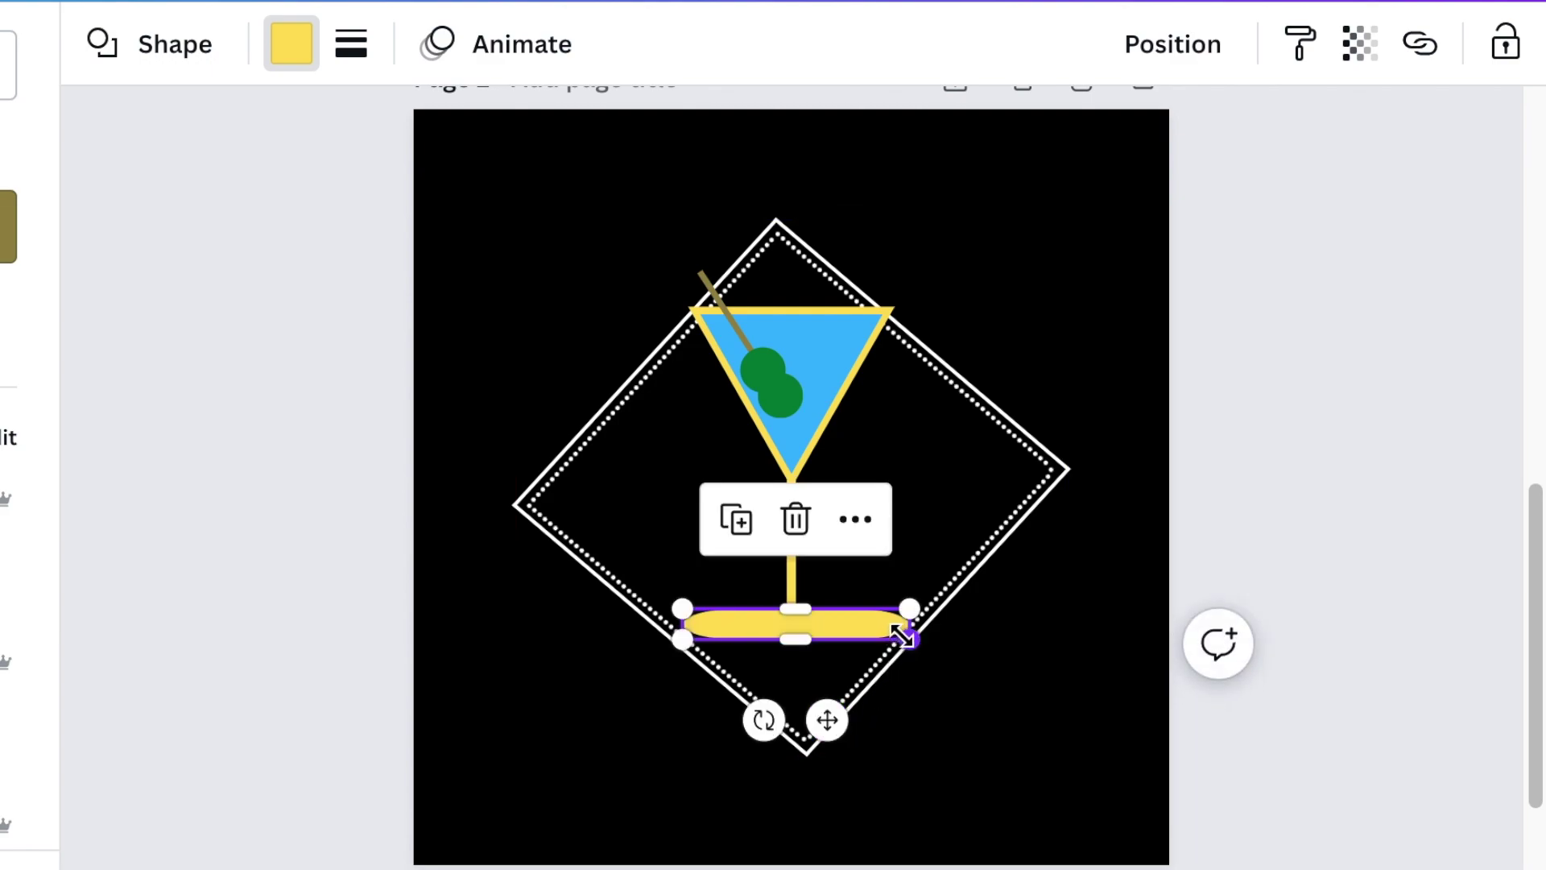
left_click_drag(907, 636, 873, 639)
left_click_drag(725, 638, 720, 638)
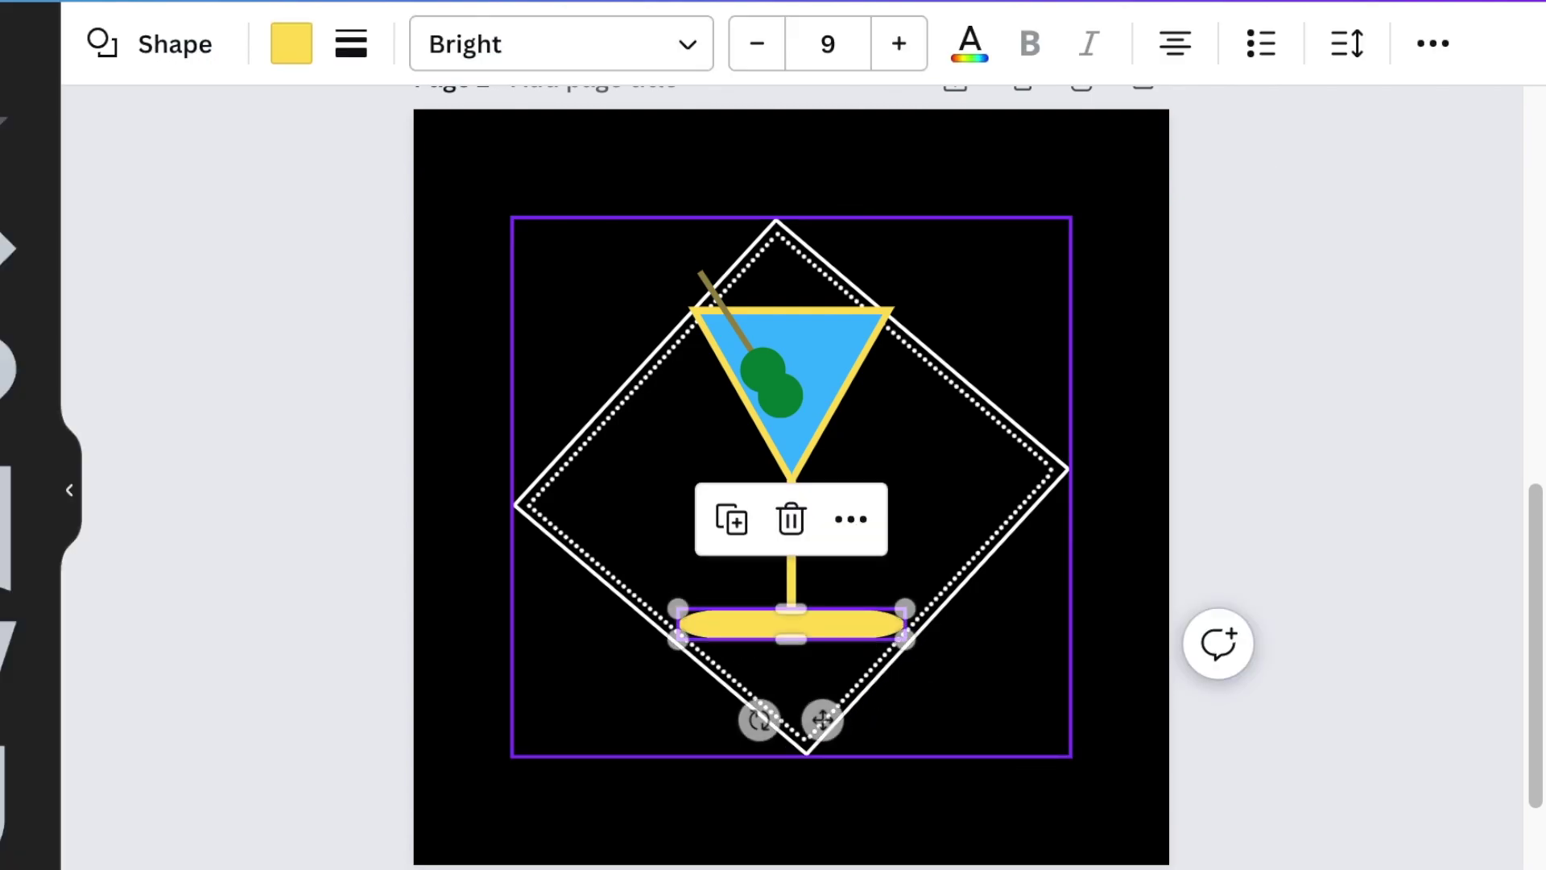
left_click(1337, 780)
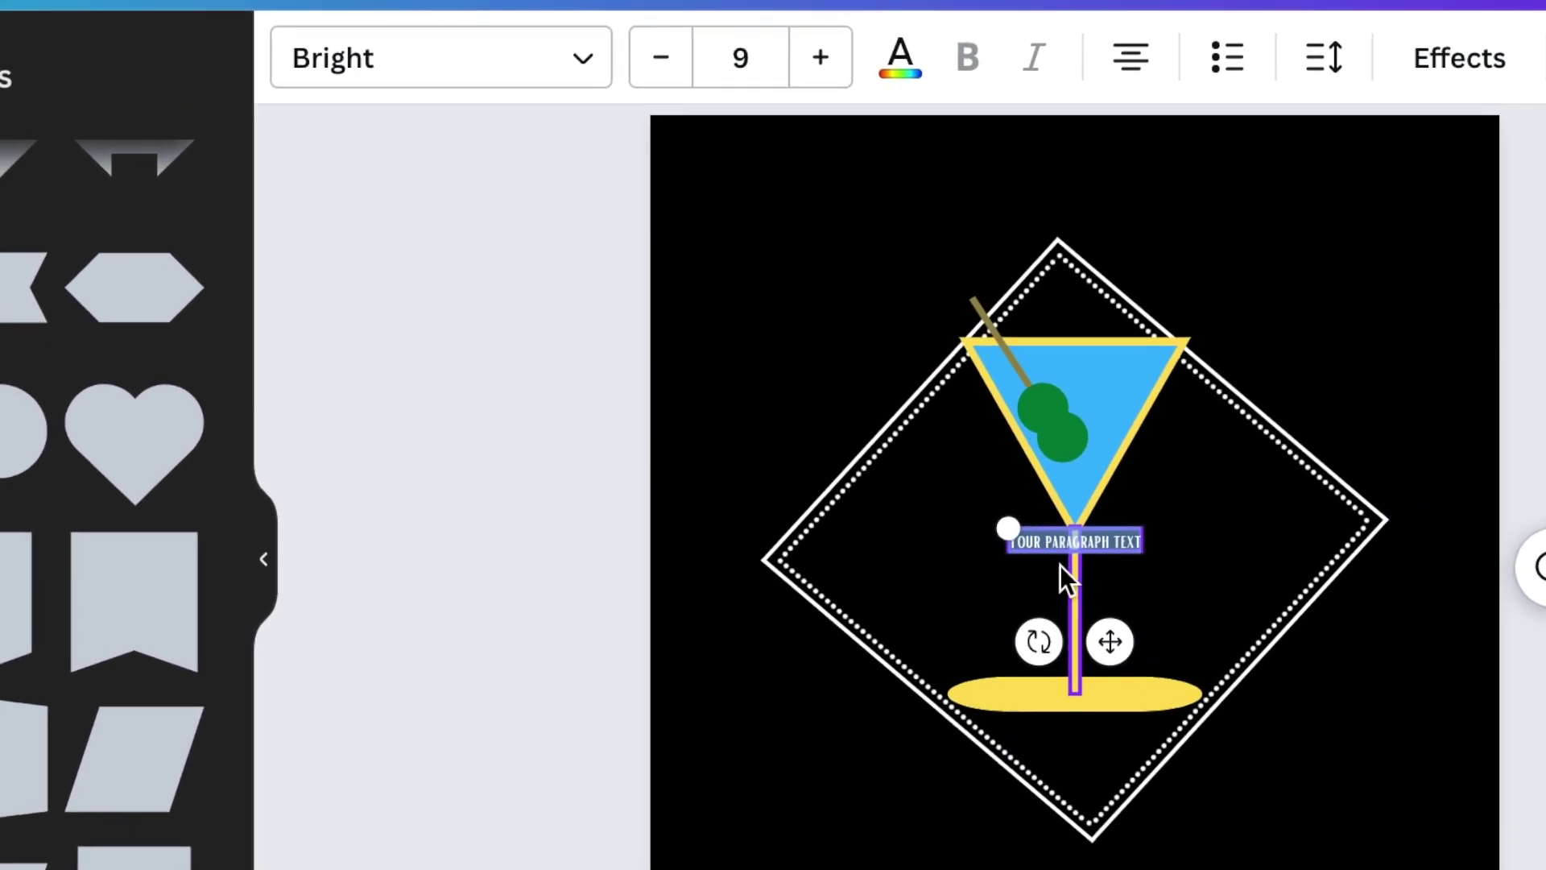
Step: Set the placeholder paragraph text to the Moontime font and enlarge it to about size 36
left_click(486, 53)
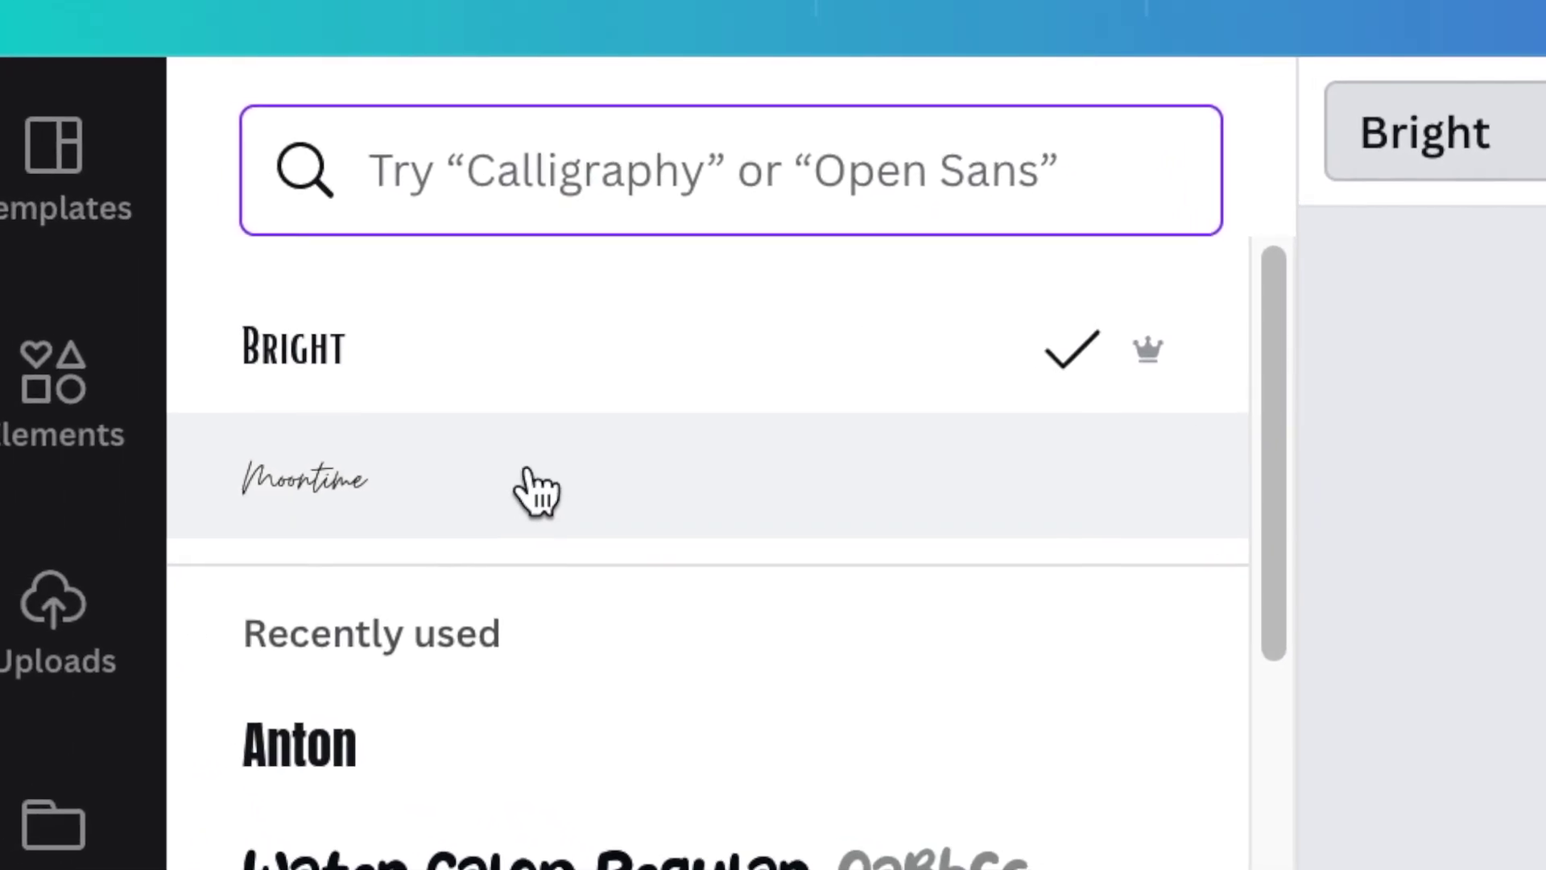
left_click(426, 451)
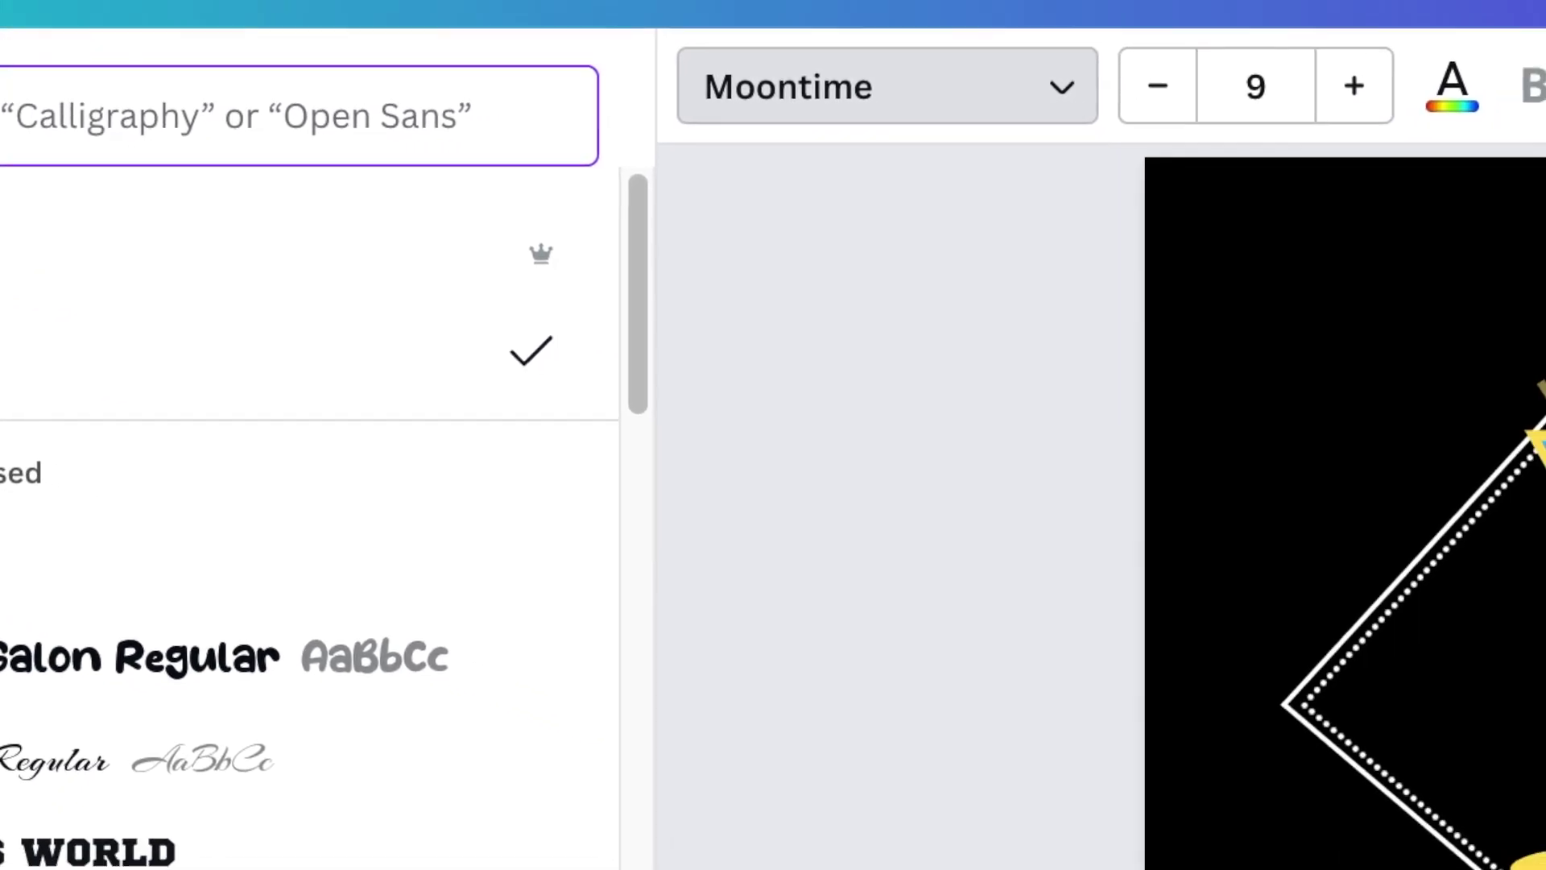
left_click_drag(1261, 588, 656, 457)
Step: Replace the placeholder paragraph text with "Chilas"
double_click(873, 495)
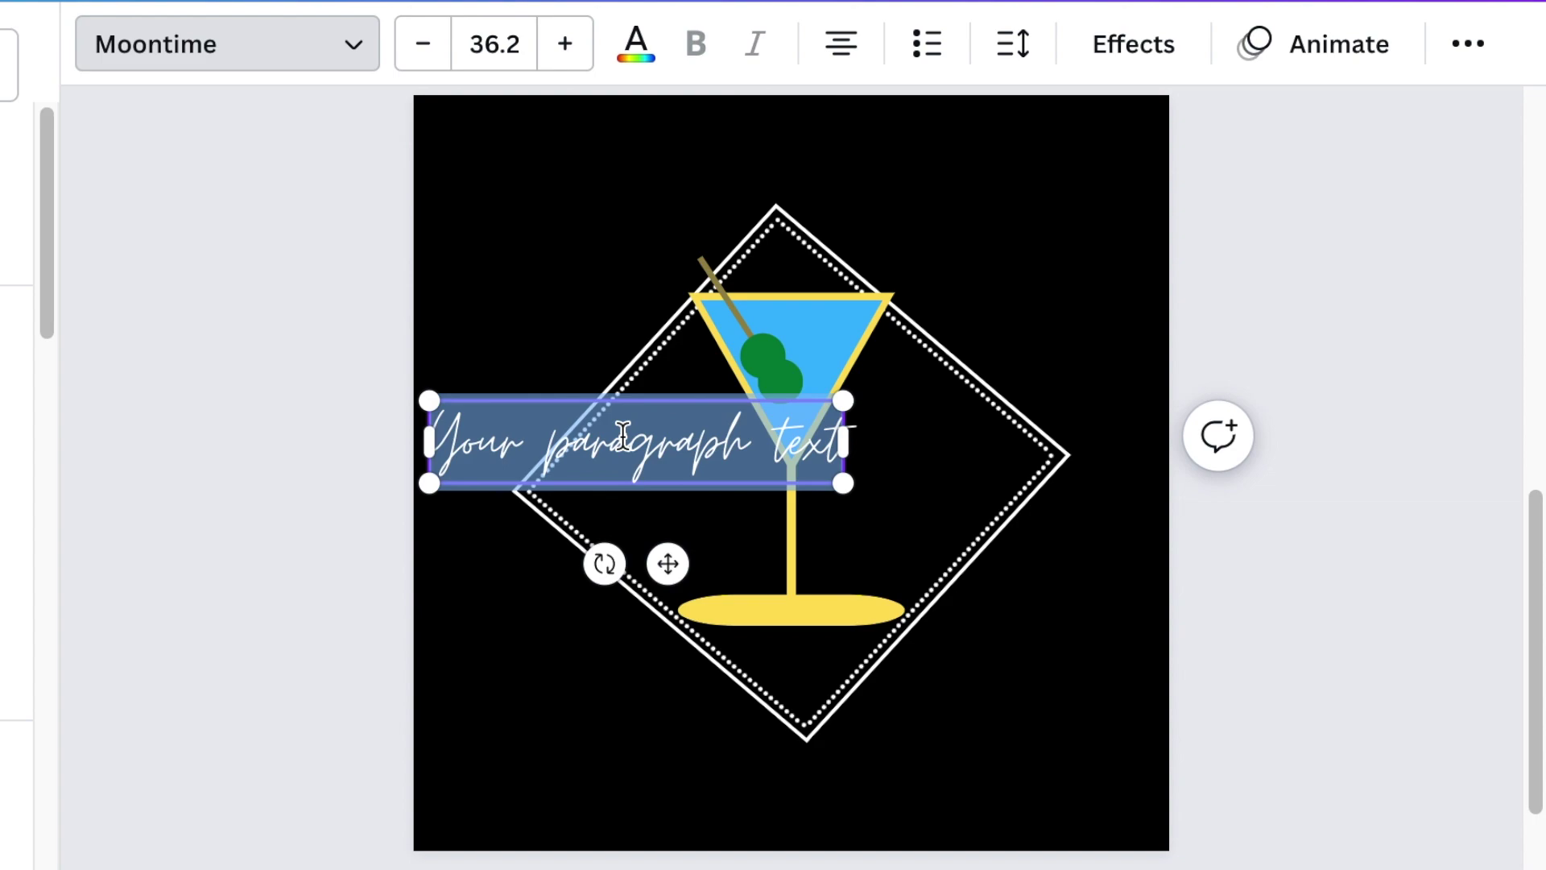
type("Chi")
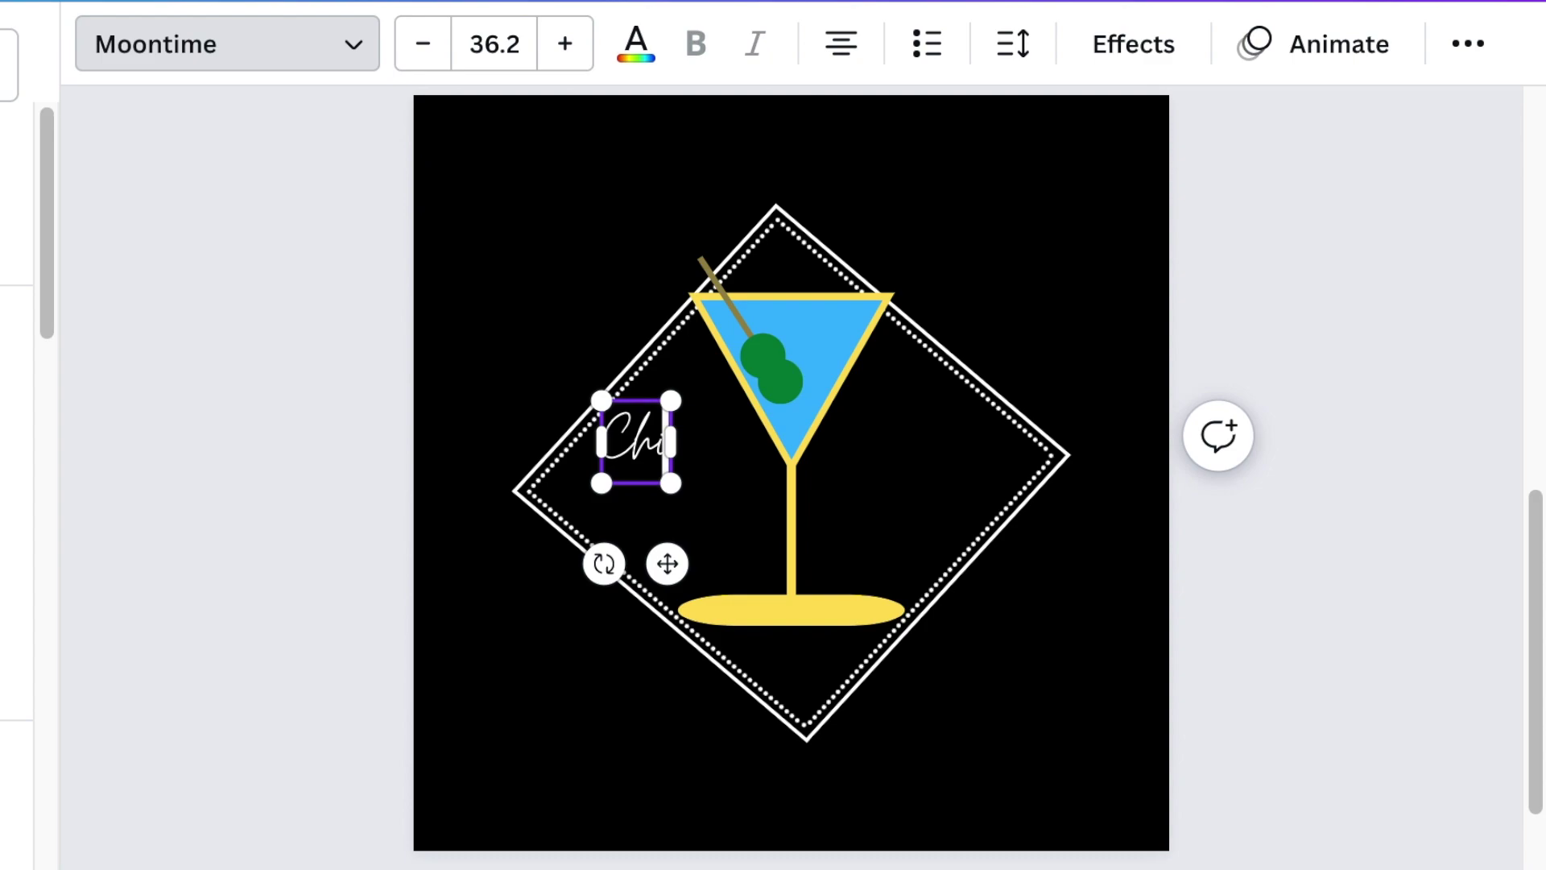
type("las")
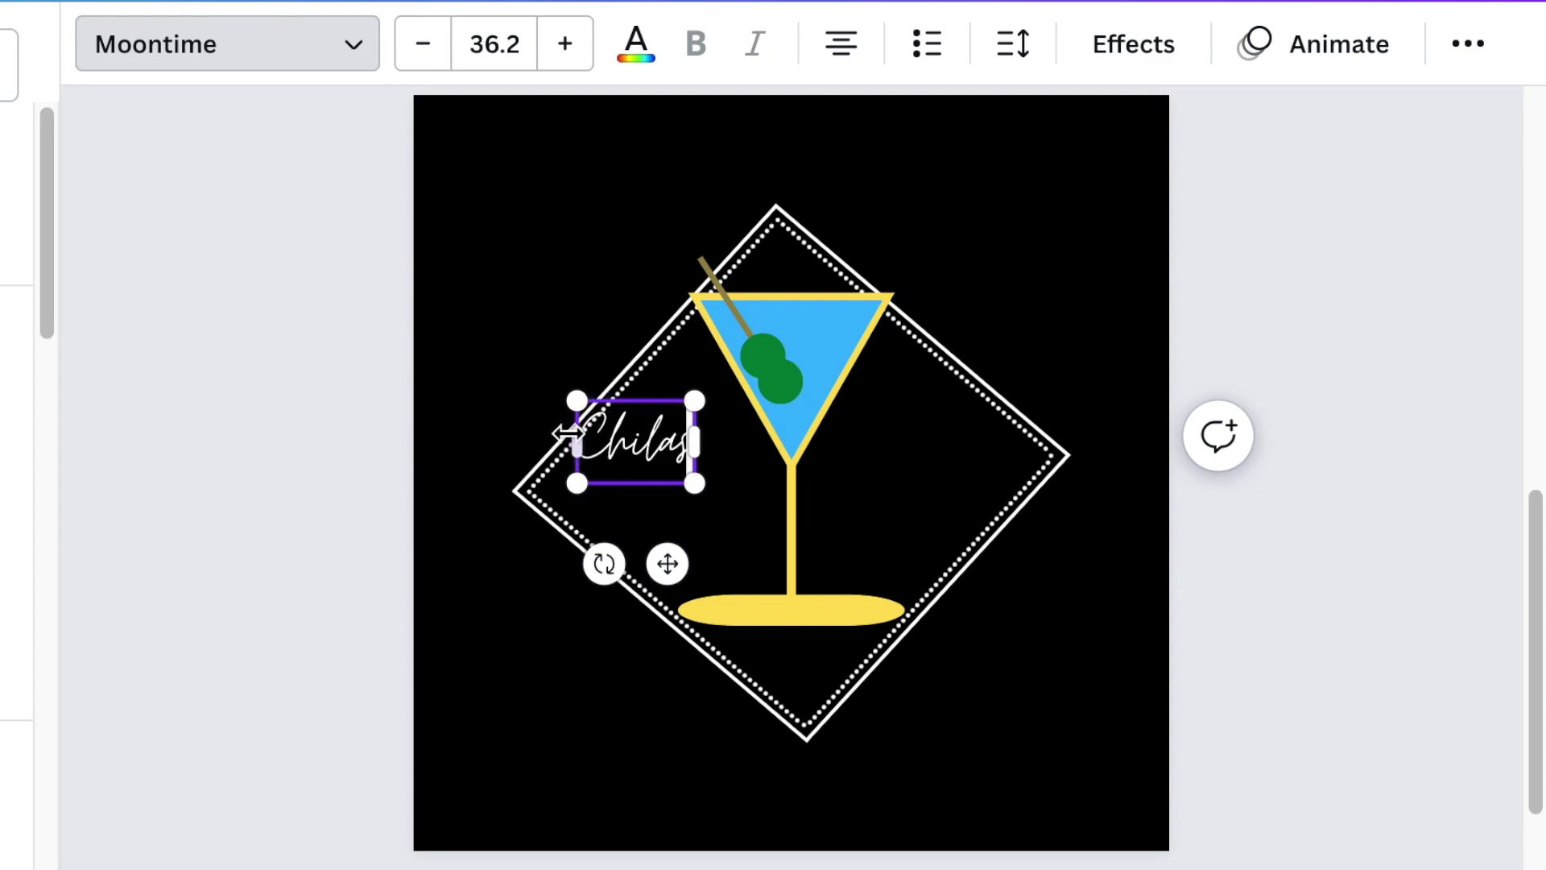
Step: Enlarge the "Chilas" text to about size 131 and place it across the glass stem, just above the base
left_click_drag(500, 391, 221, 345)
left_click(522, 399)
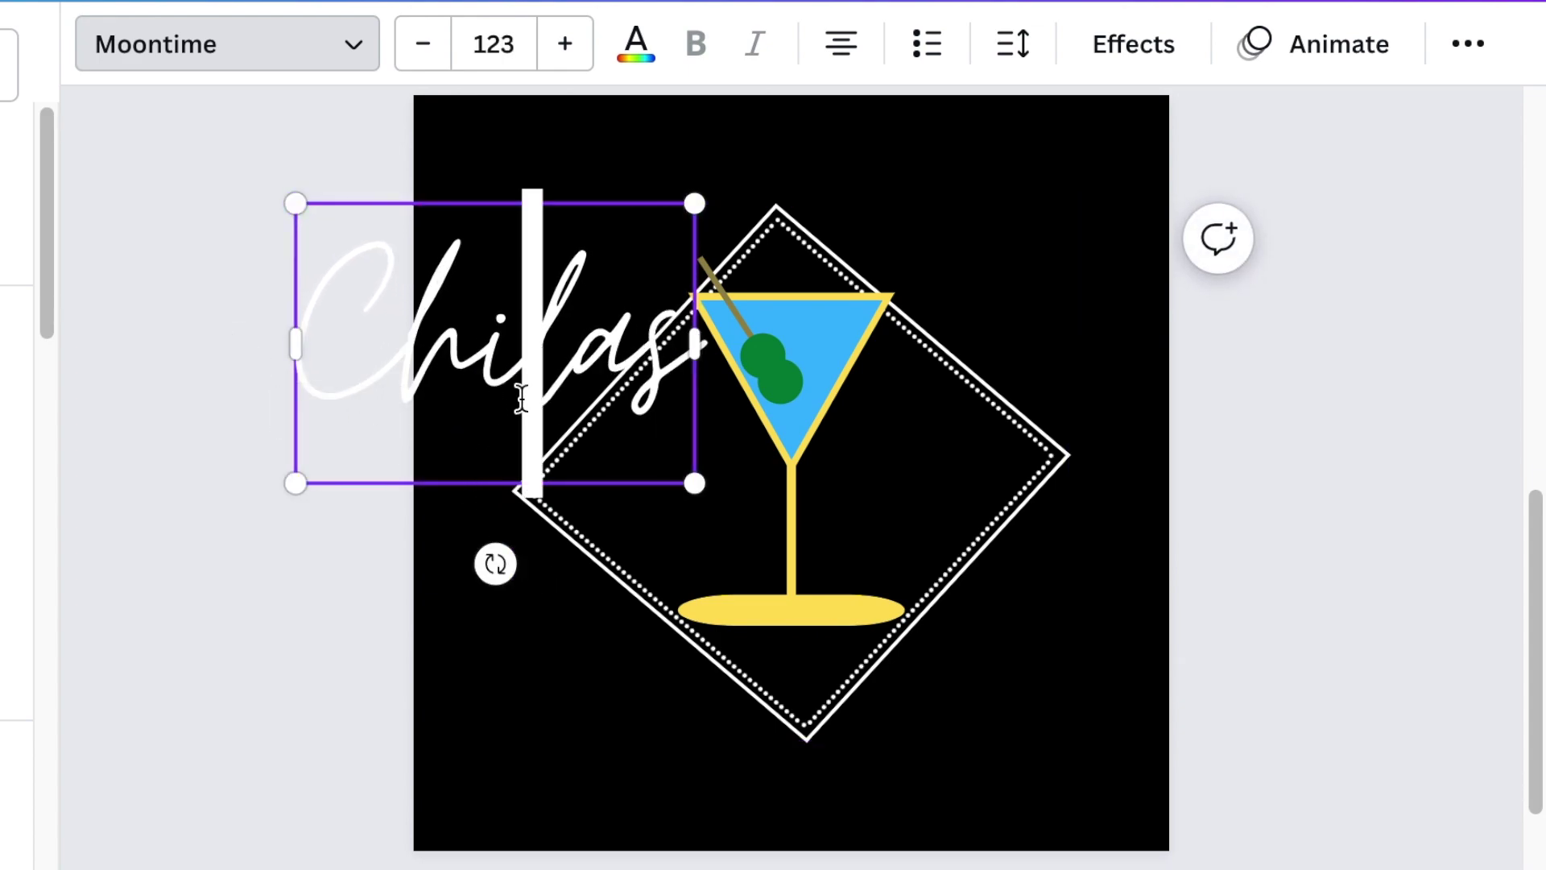
left_click(1208, 693)
left_click(544, 411)
left_click_drag(544, 411, 822, 563)
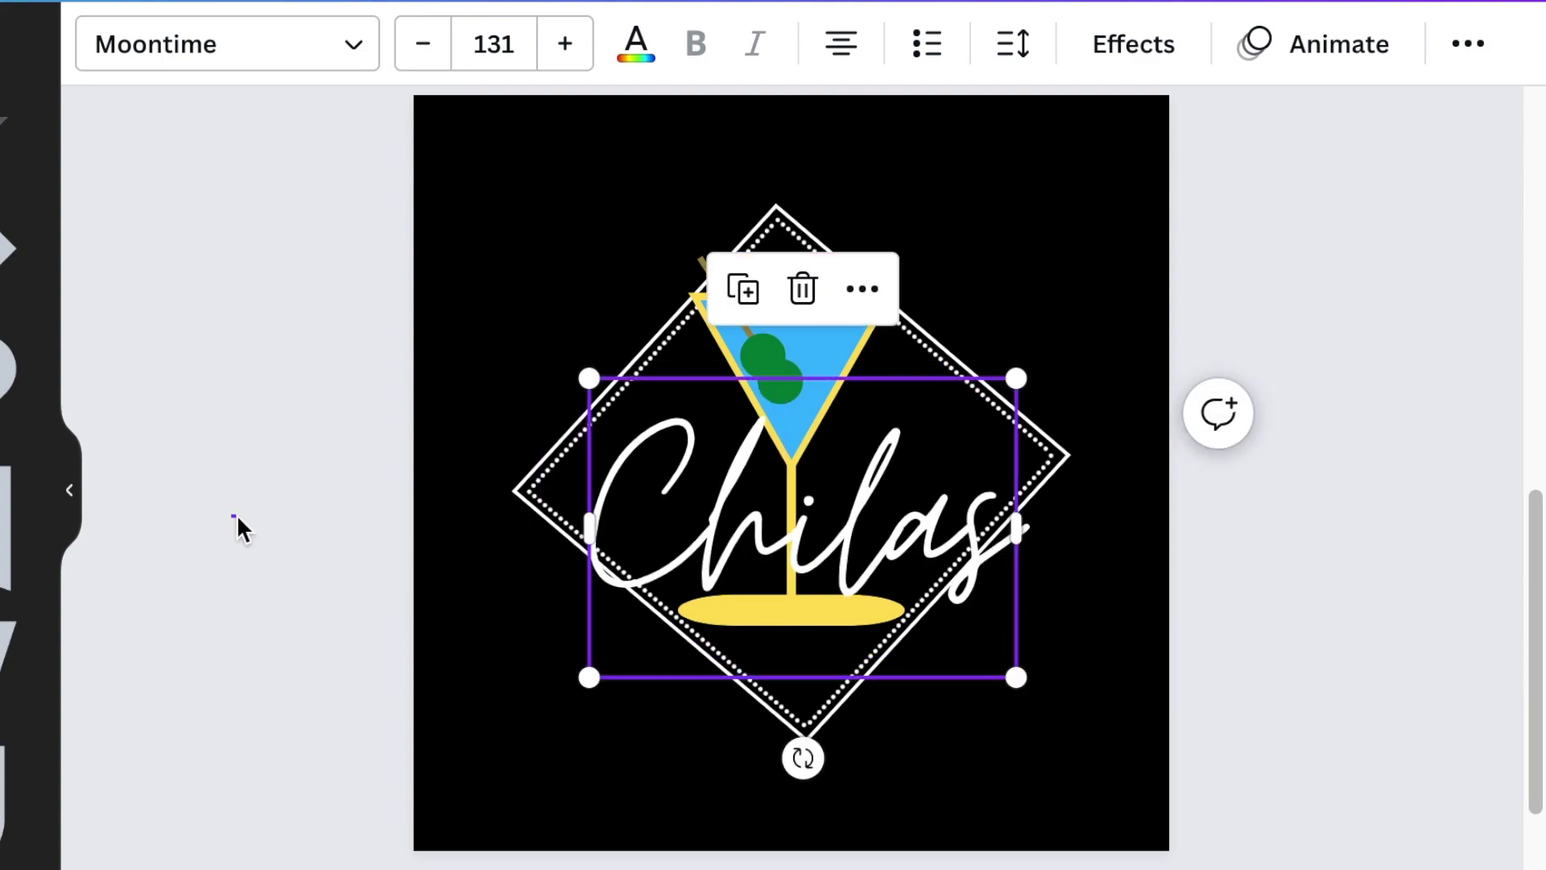
left_click(241, 522)
Step: Apply the Neon effect to the "Chilas" text and colour it the same yellow as the glass
left_click(866, 559)
left_click(1142, 54)
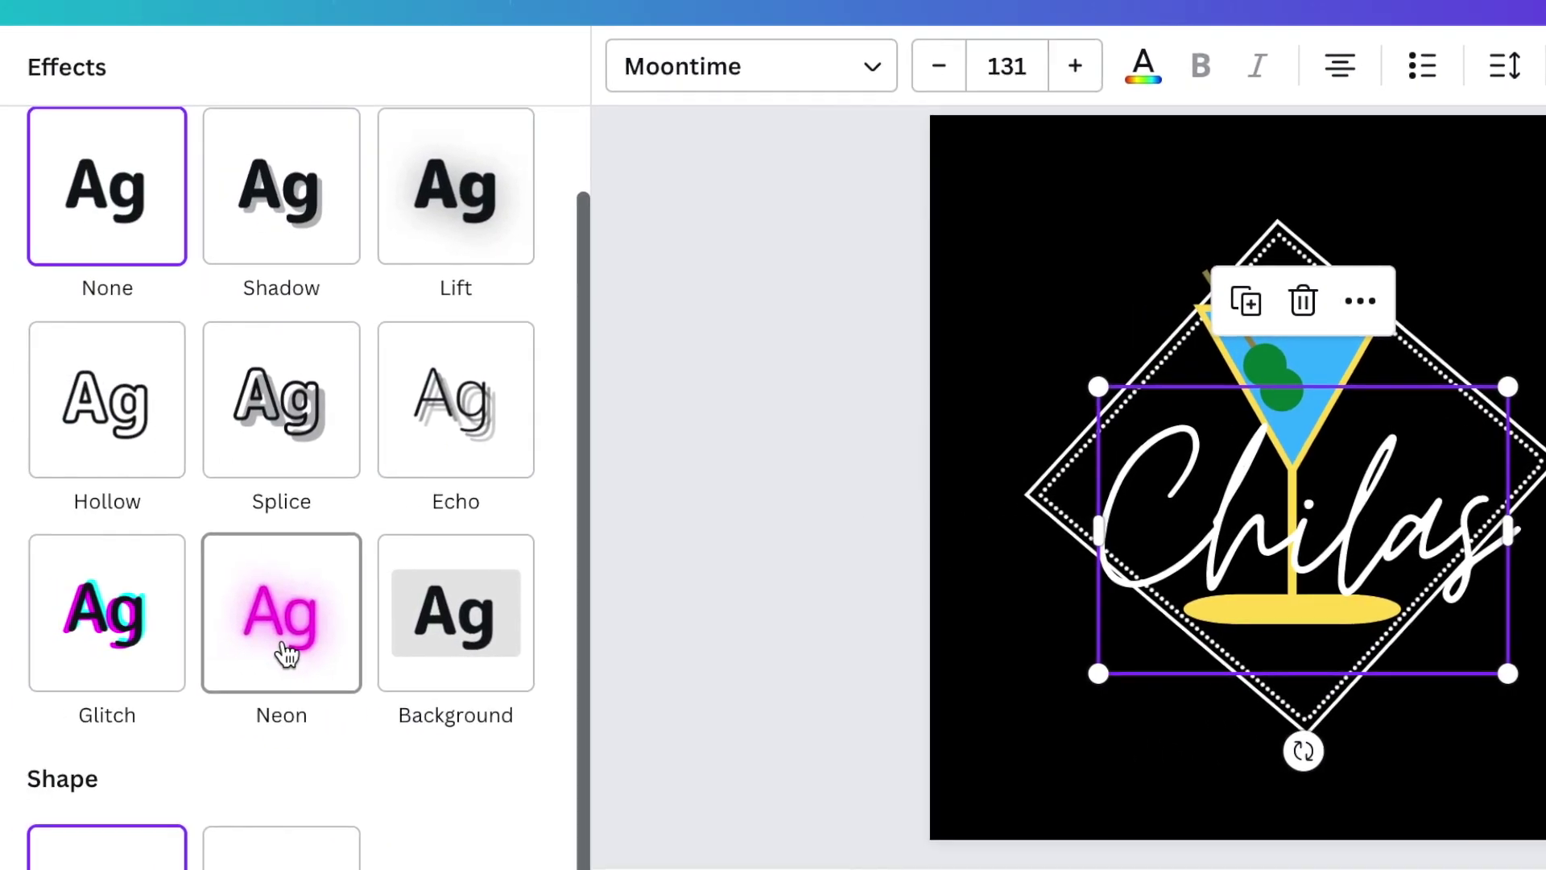
left_click(128, 649)
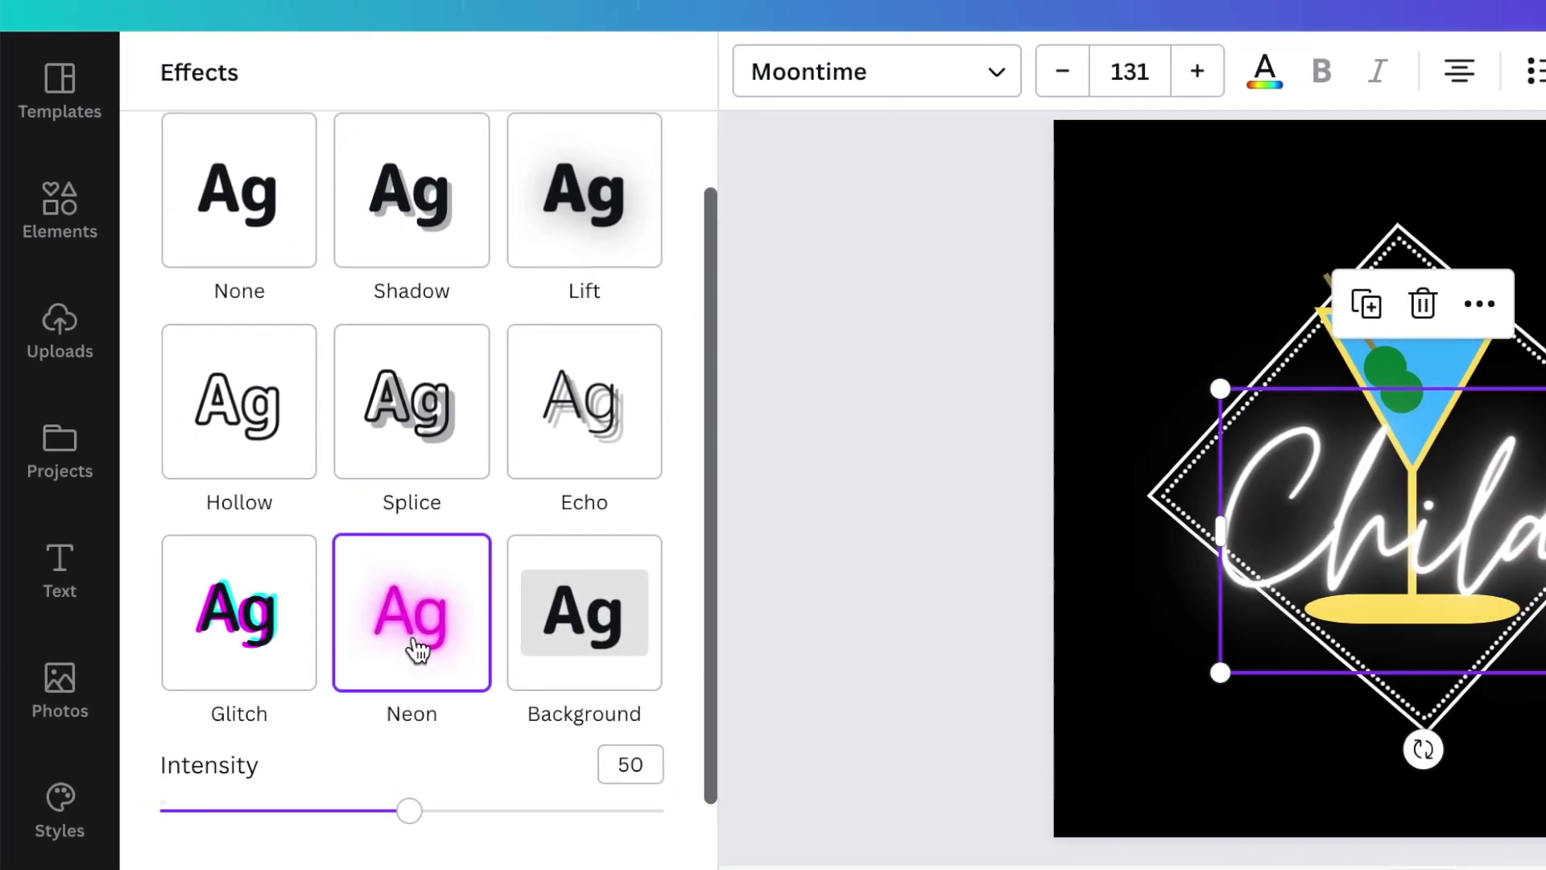
scroll(415, 648, "down", 3)
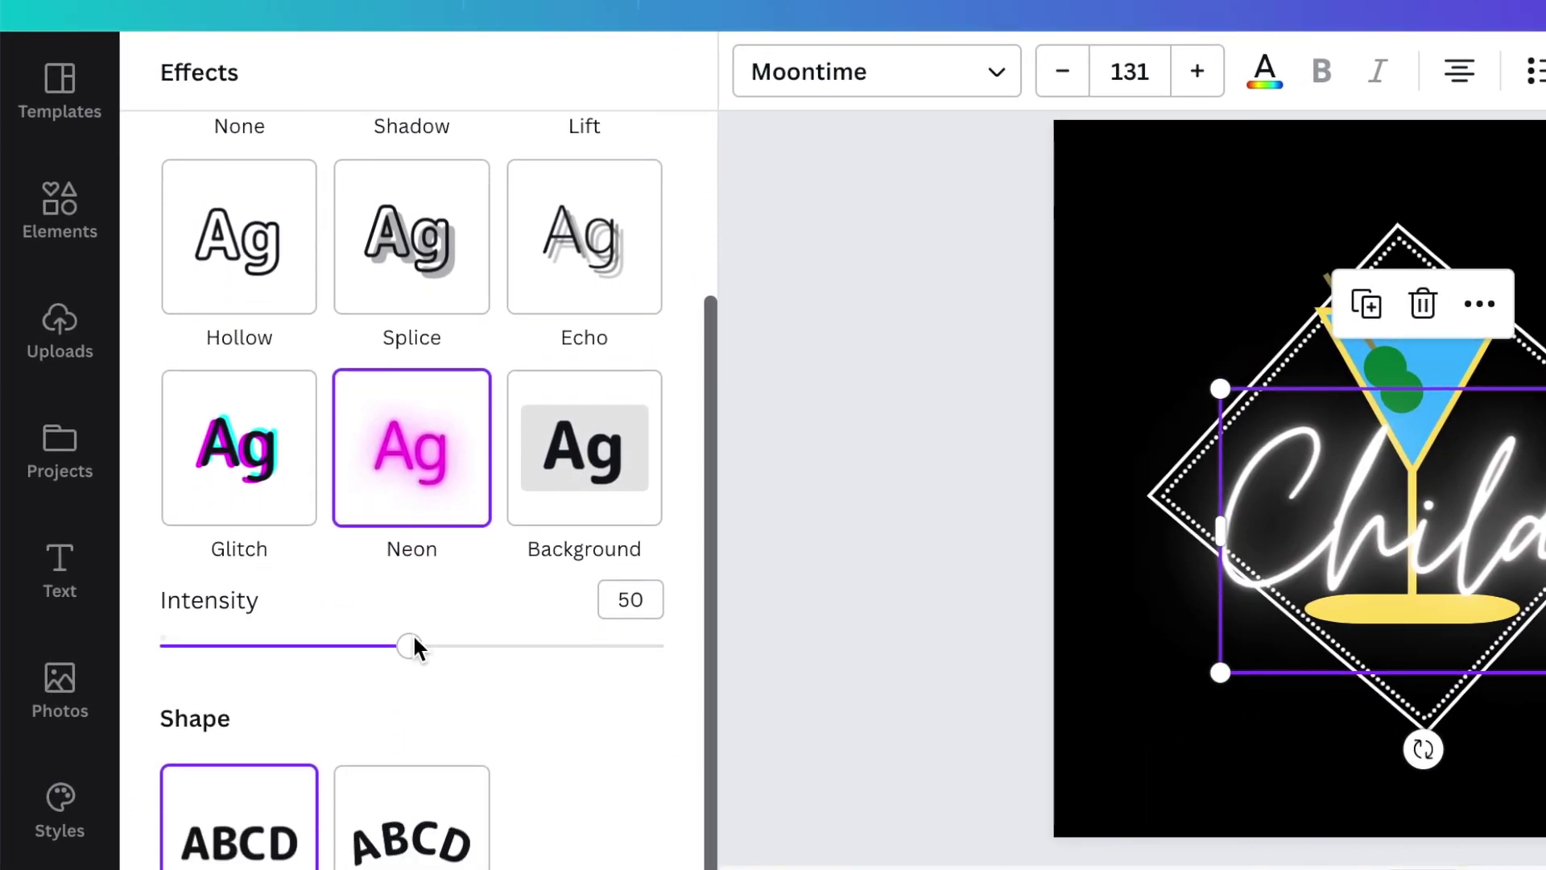
scroll(414, 645, "up", 3)
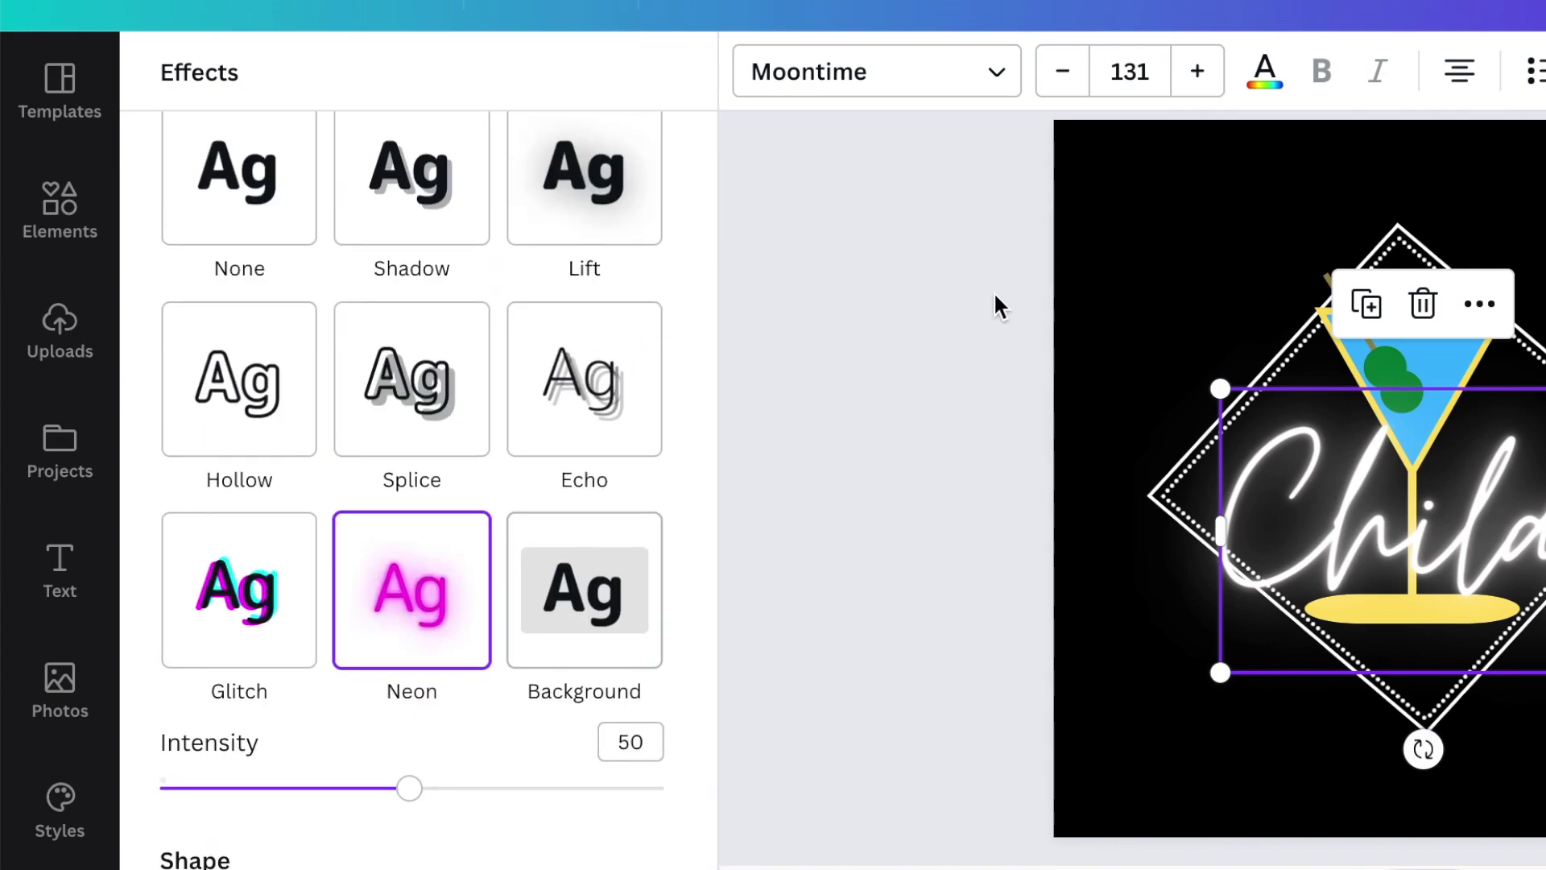
left_click(1265, 80)
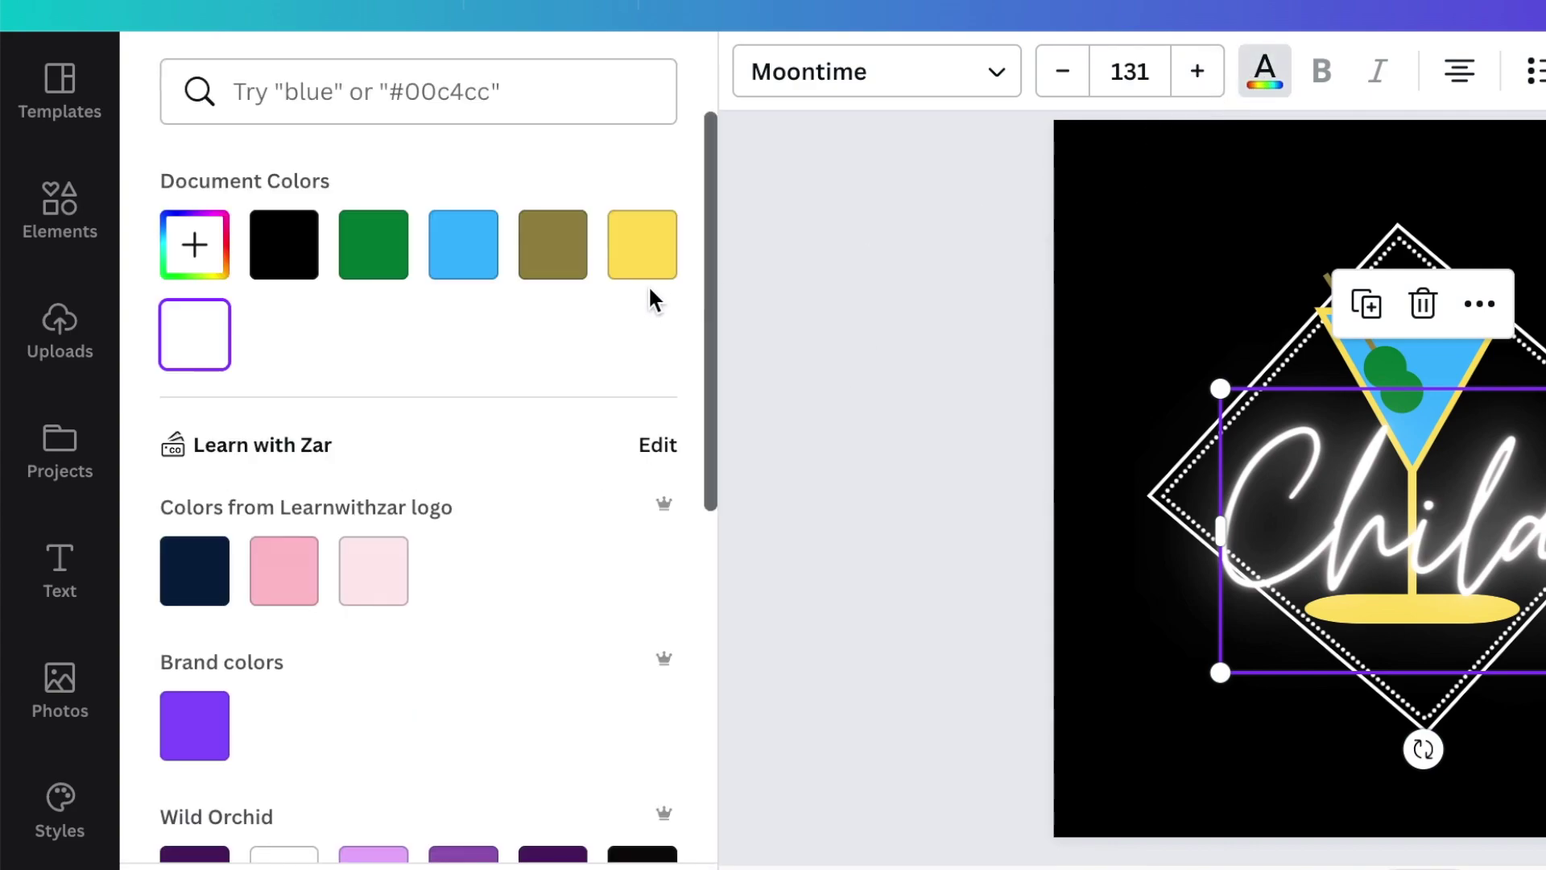
left_click(672, 250)
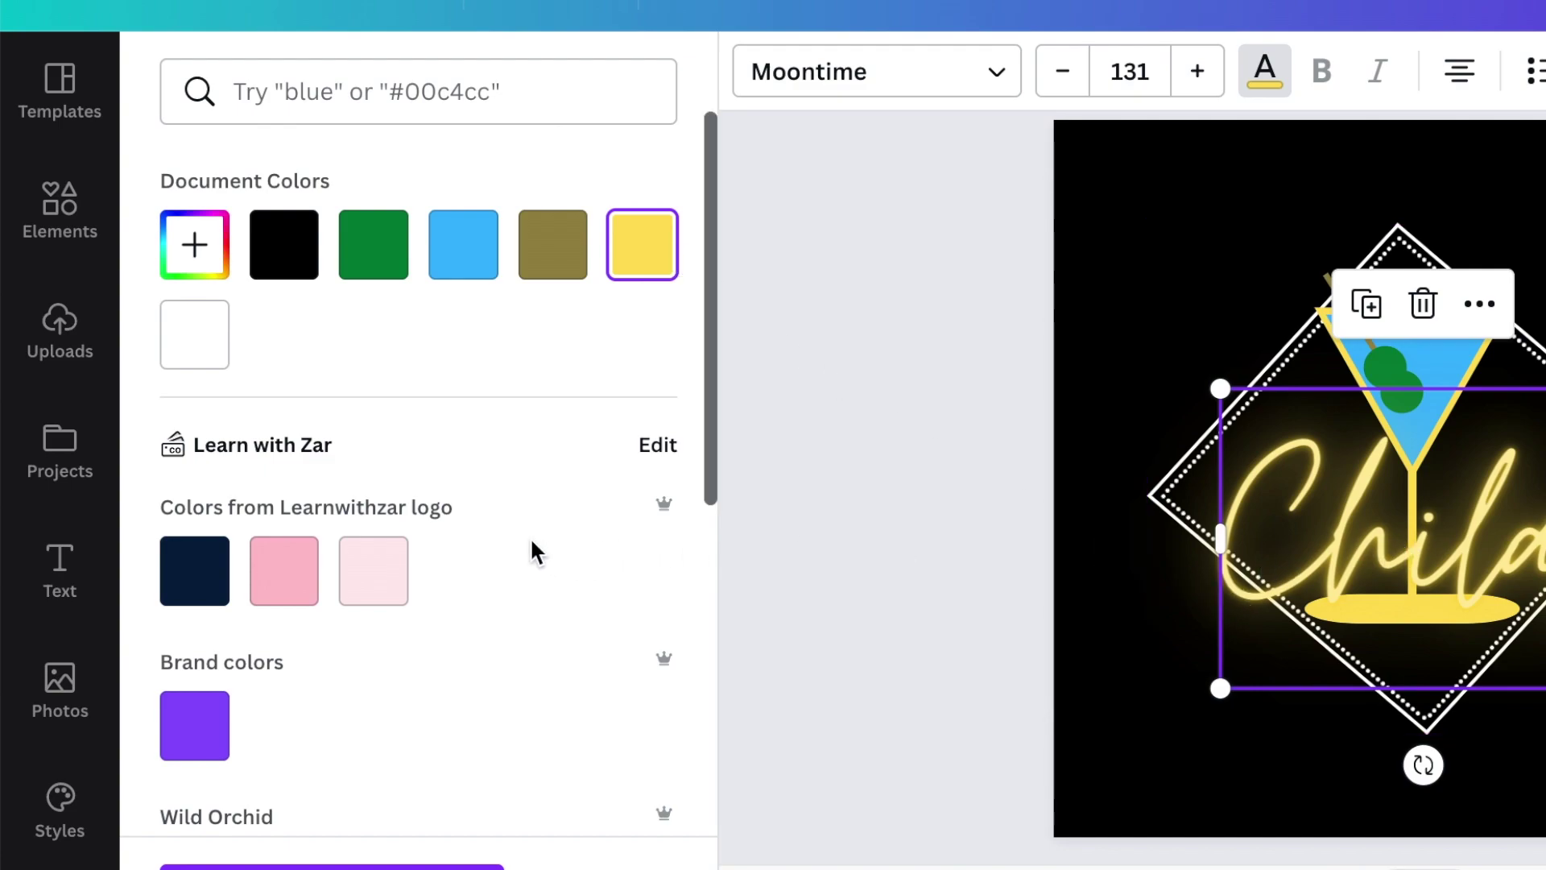
Step: Raise the Neon effect's intensity on the "Chilas" text to 100
scroll(542, 542, "down", 1)
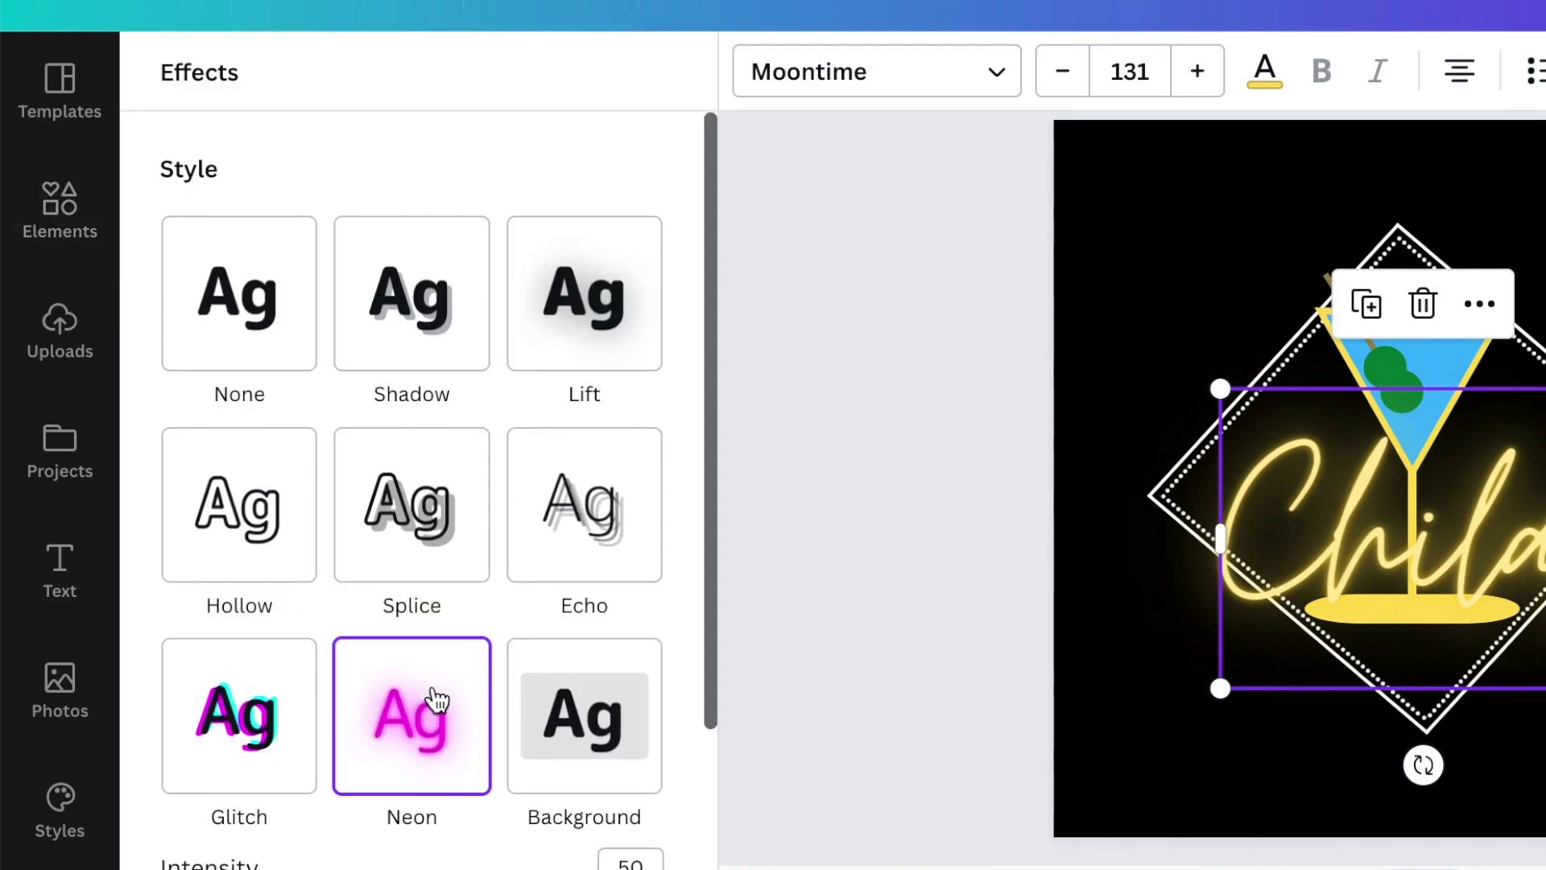
scroll(657, 734, "down", 1)
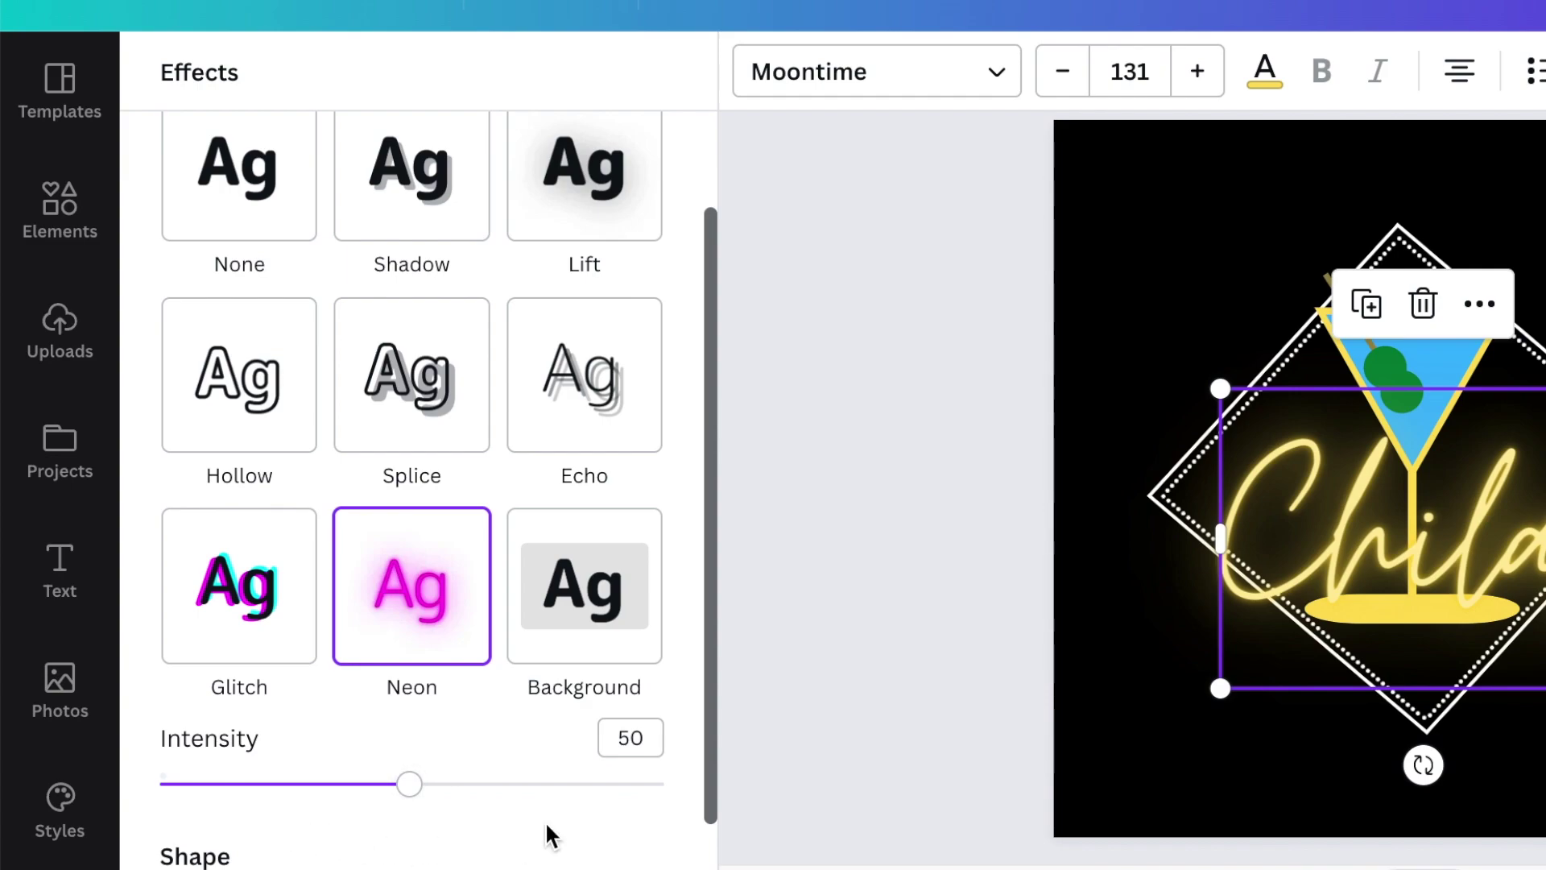
scroll(470, 726, "down", 3)
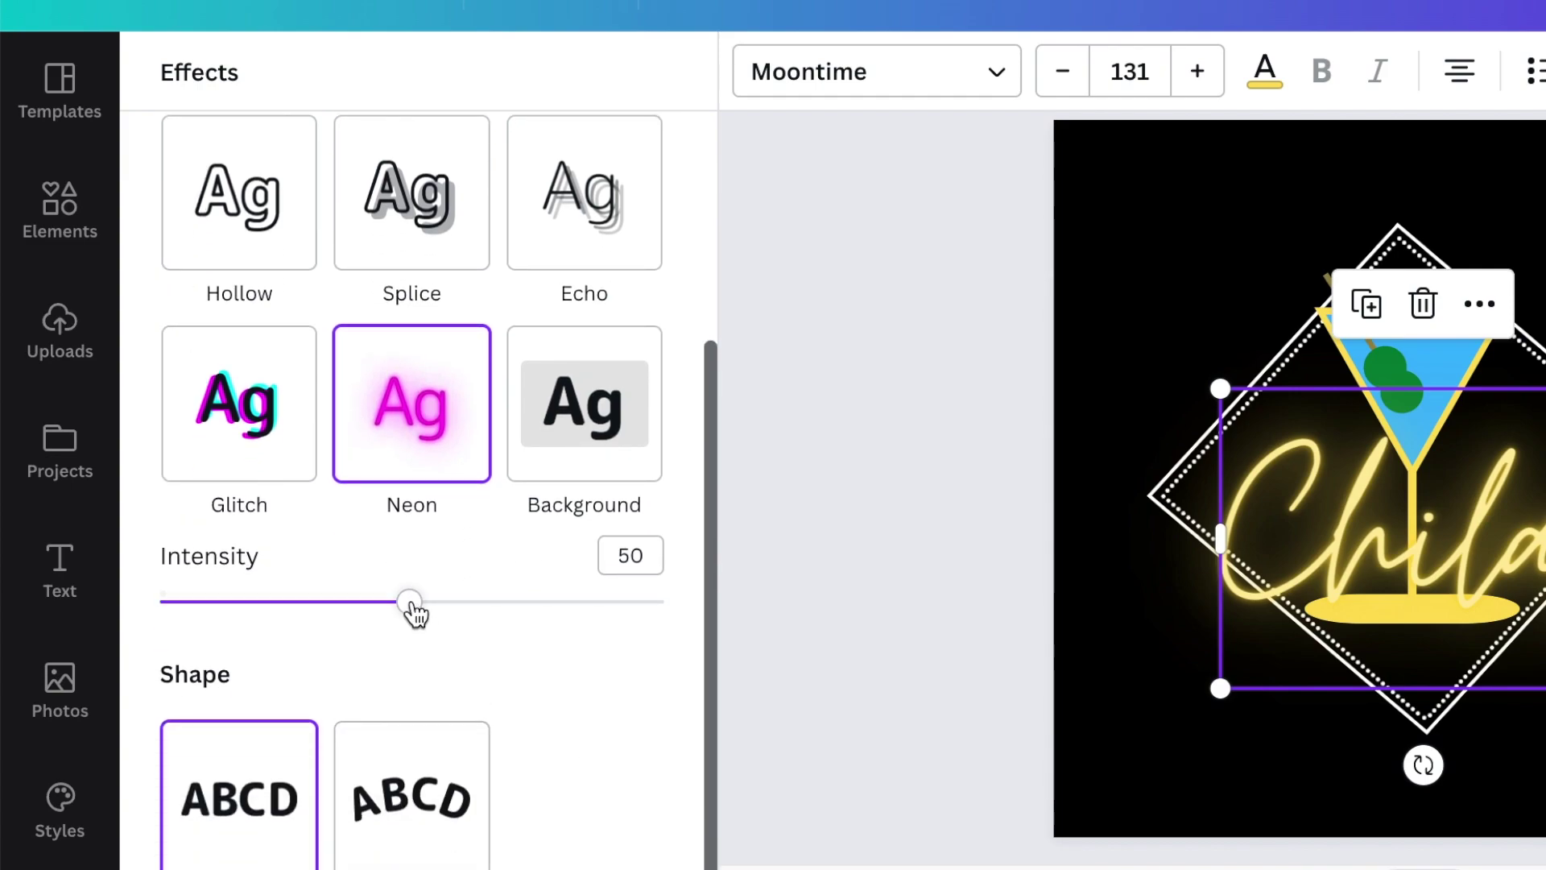
left_click_drag(413, 608, 685, 641)
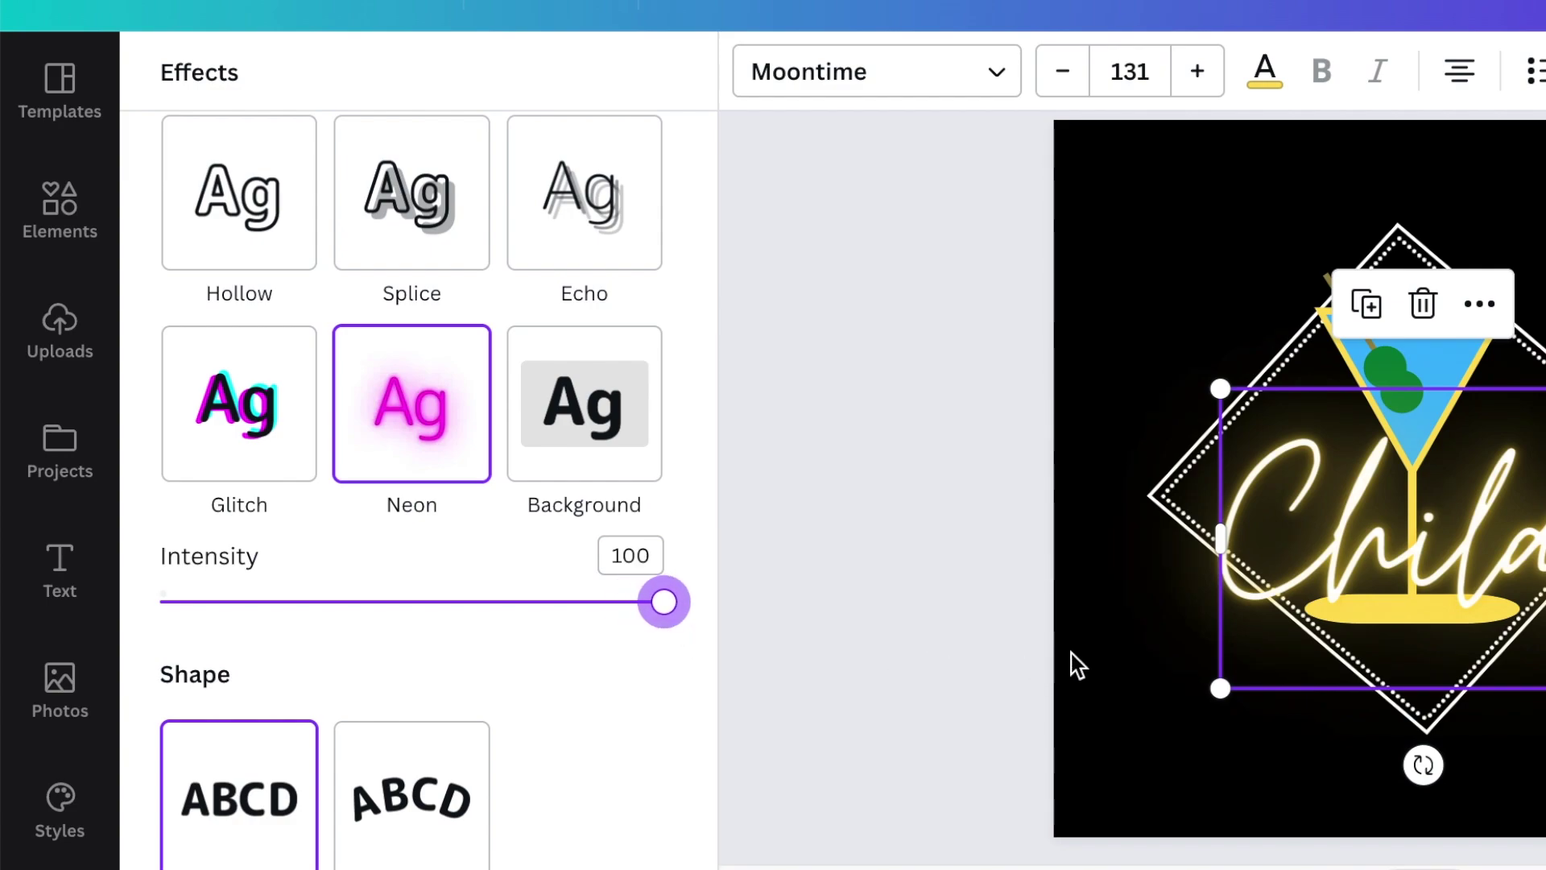
left_click(1123, 666)
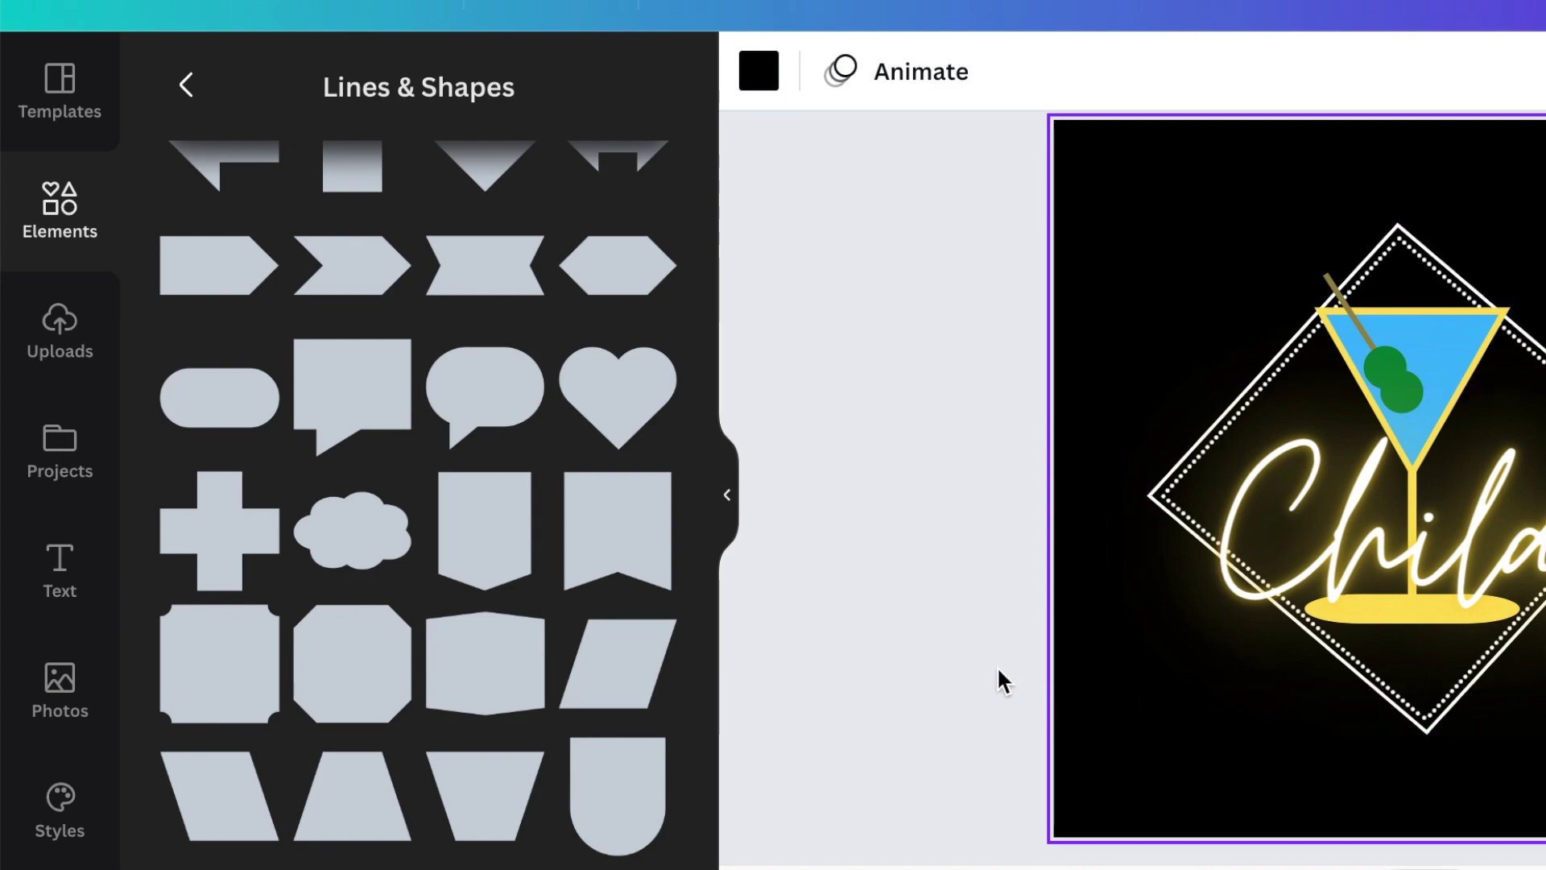
left_click(1474, 549)
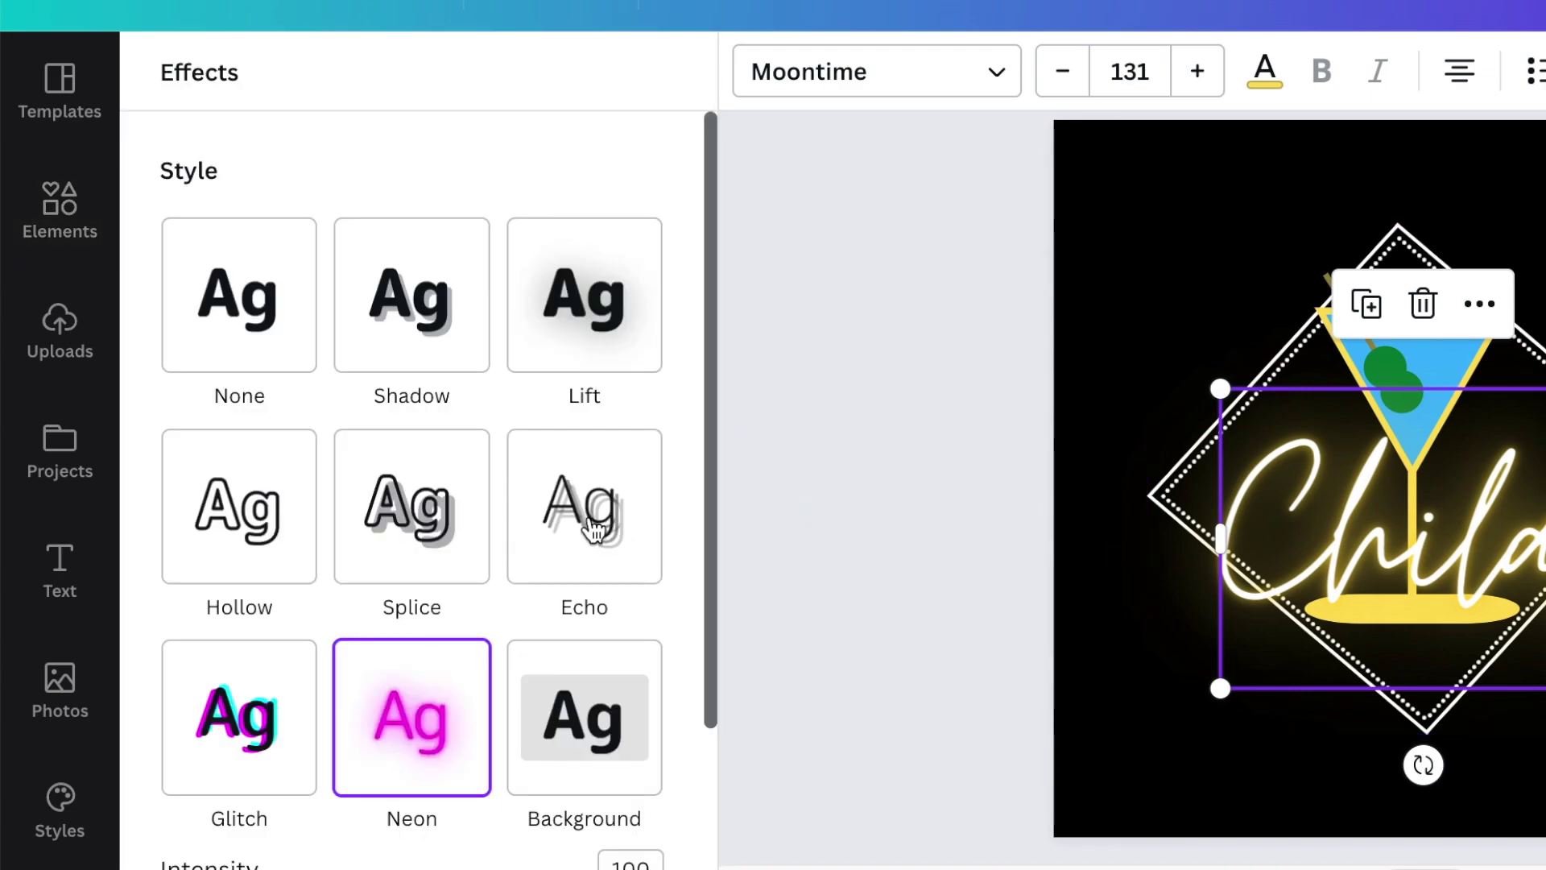
scroll(593, 529, "down", 1)
scroll(593, 529, "down", 3)
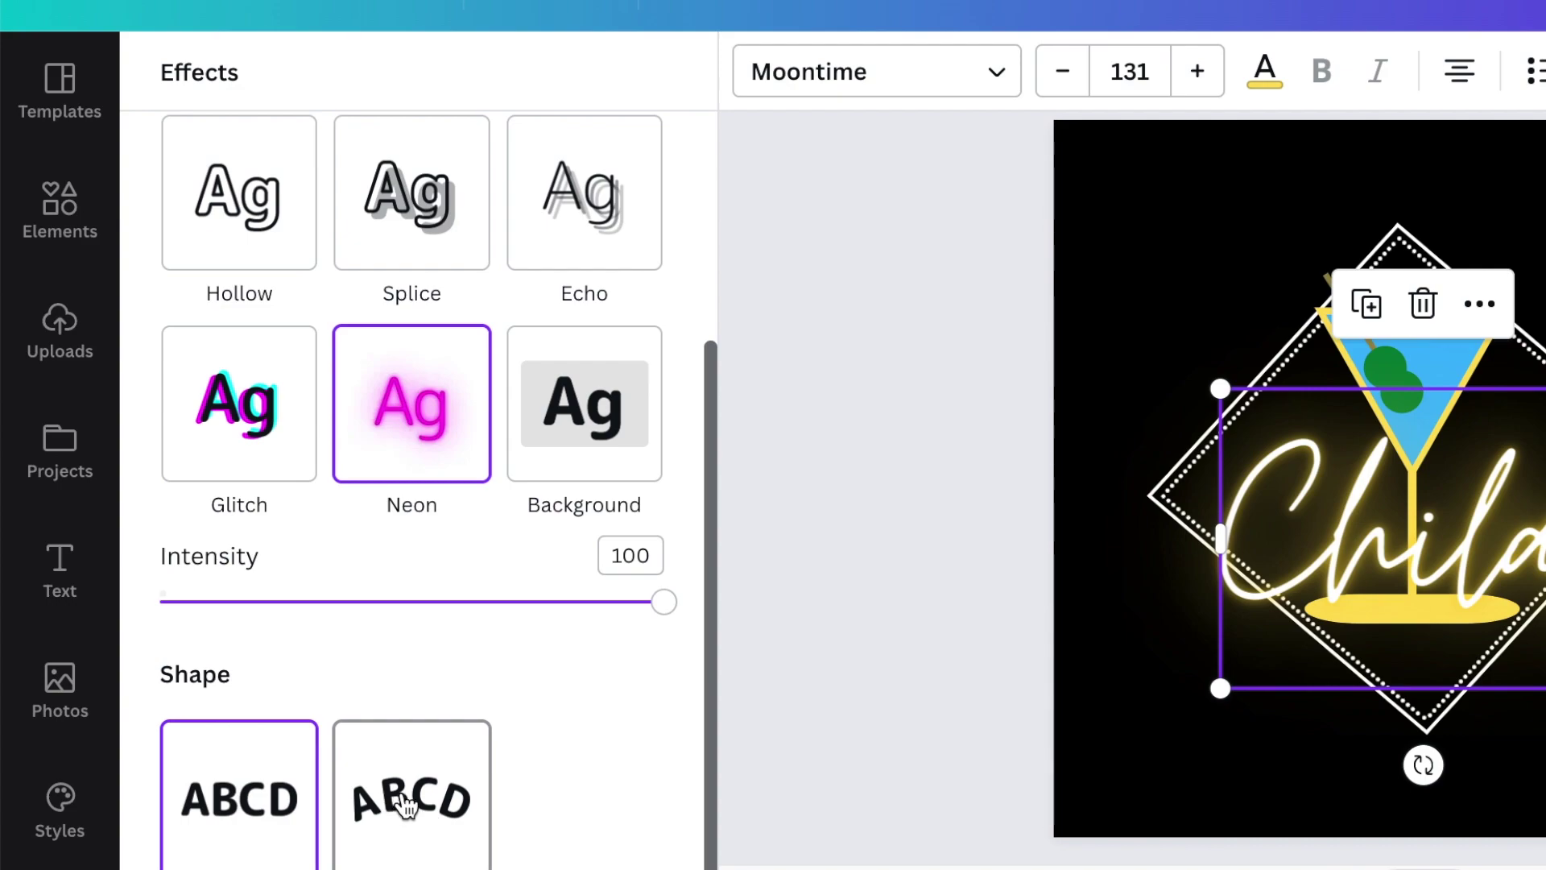
left_click(937, 647)
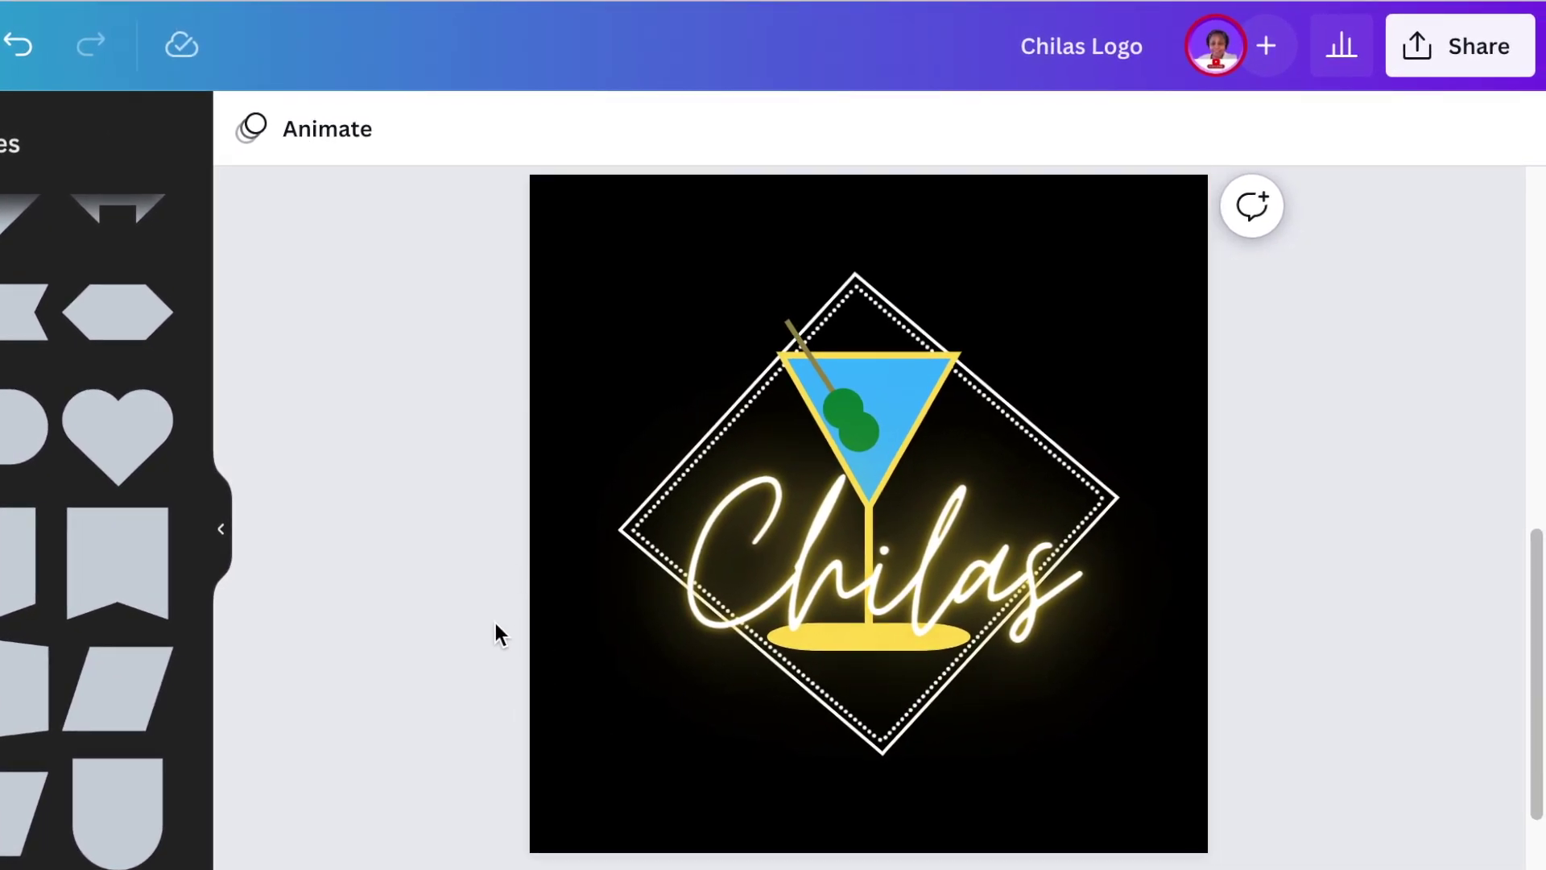
Step: Set up a PNG download of the Chilas Logo design with a transparent background
left_click(1466, 62)
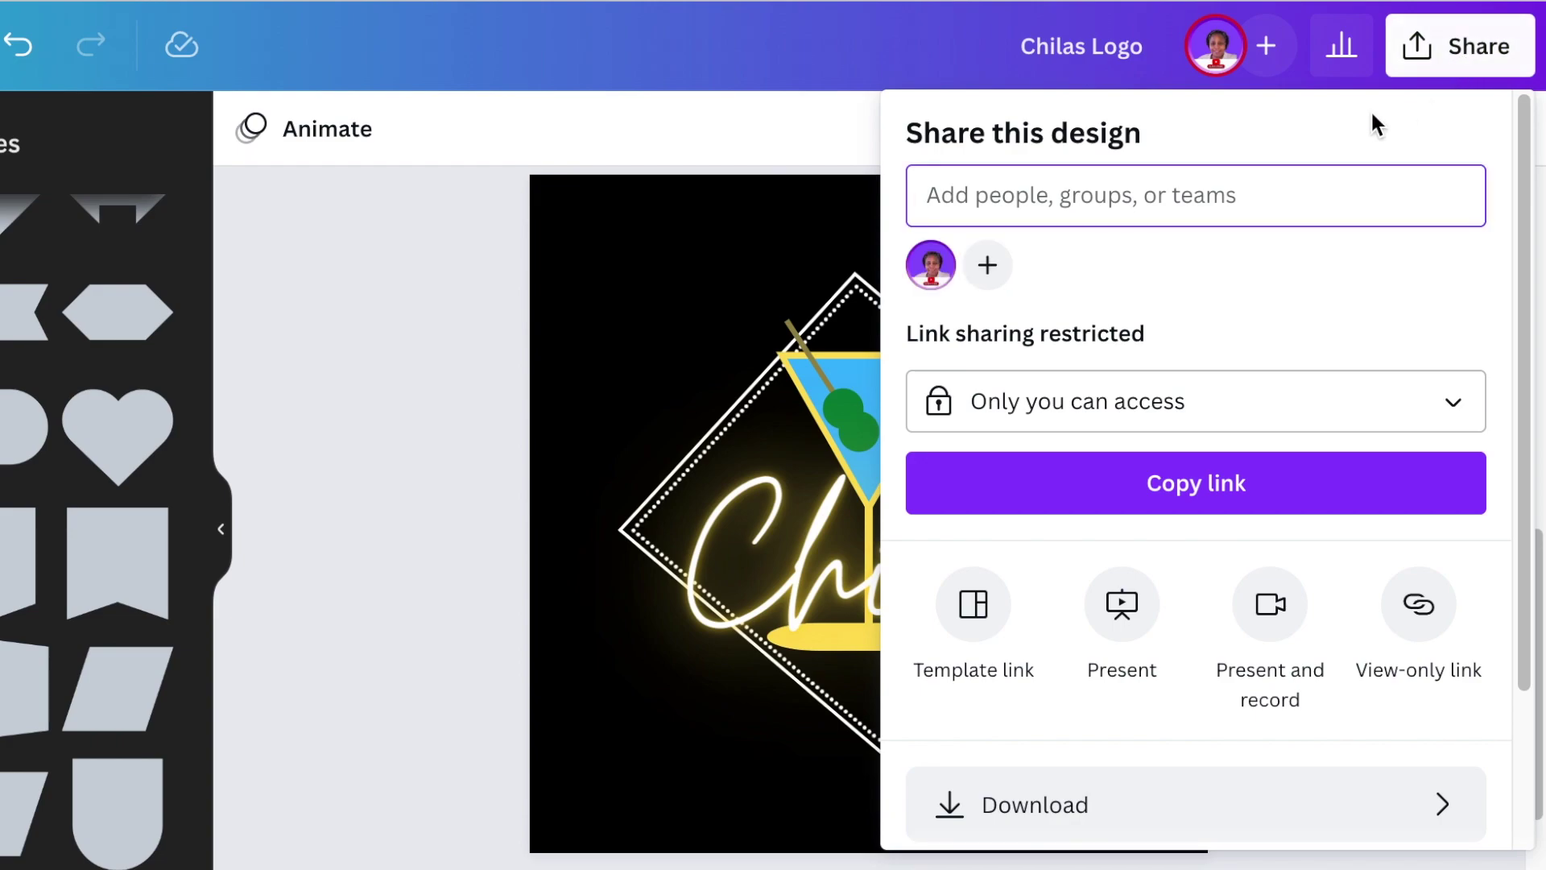
scroll(1288, 338, "down", 3)
left_click(1210, 636)
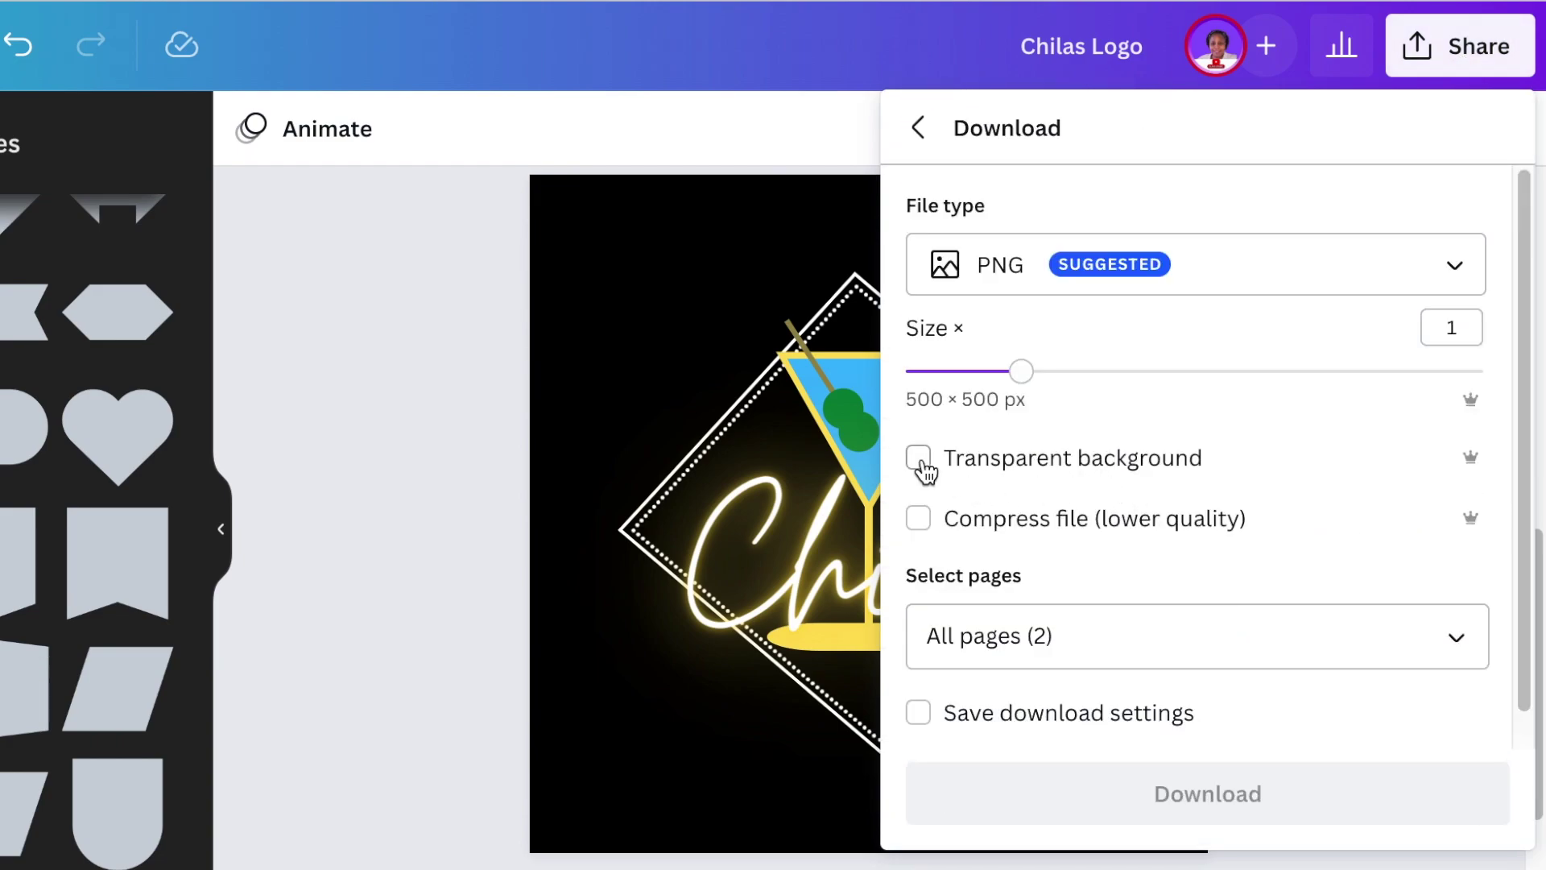
left_click(919, 459)
Step: Restrict the download to Page 2 only and download the logo file
left_click(1454, 641)
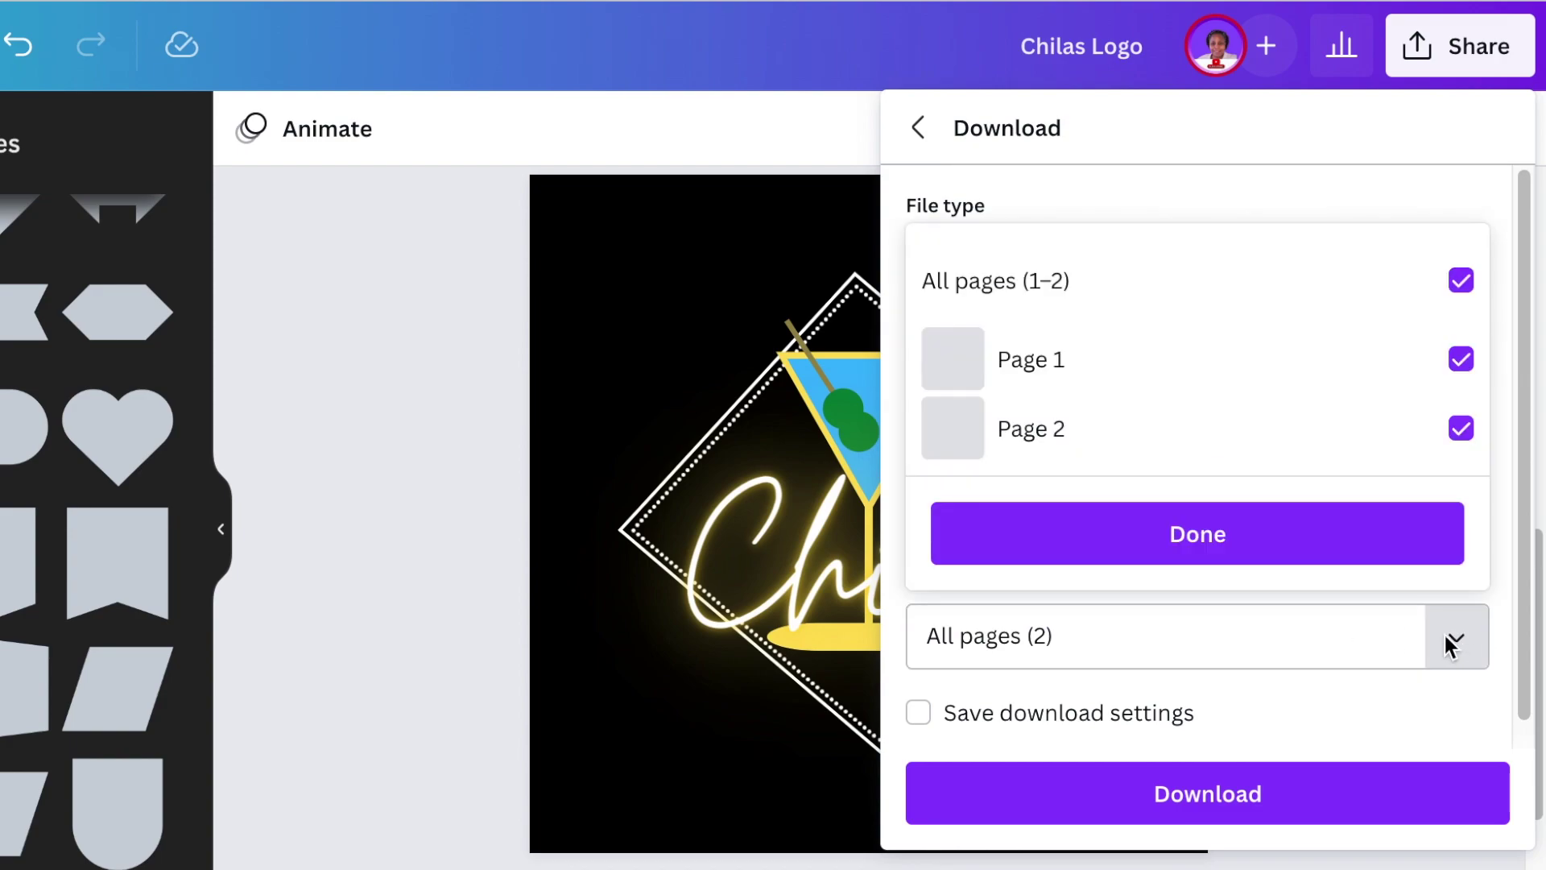
left_click(1461, 282)
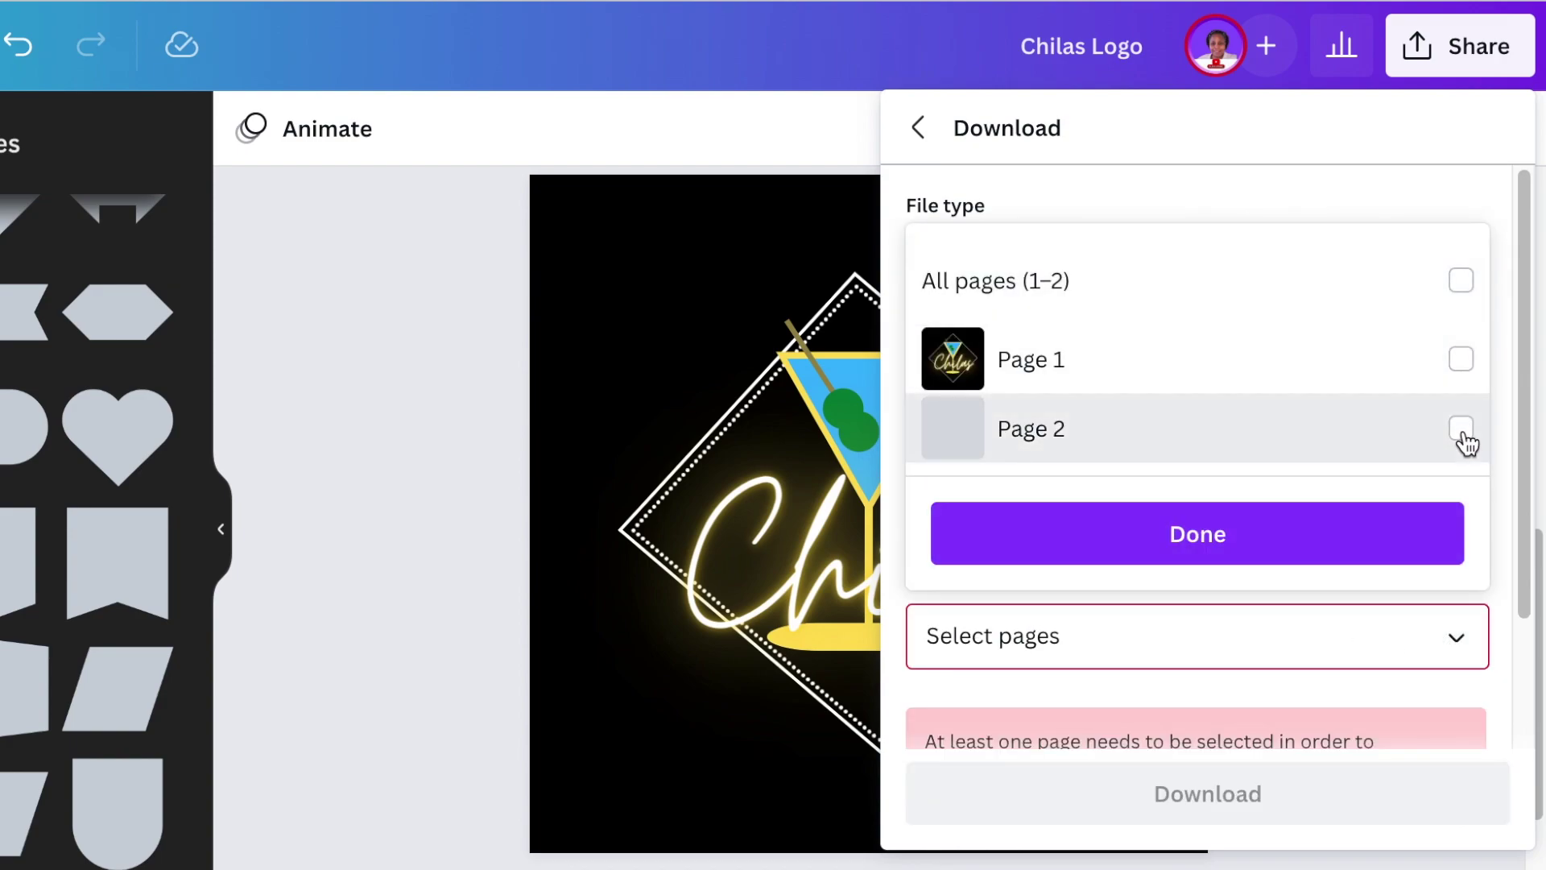
left_click(1462, 430)
left_click(1263, 540)
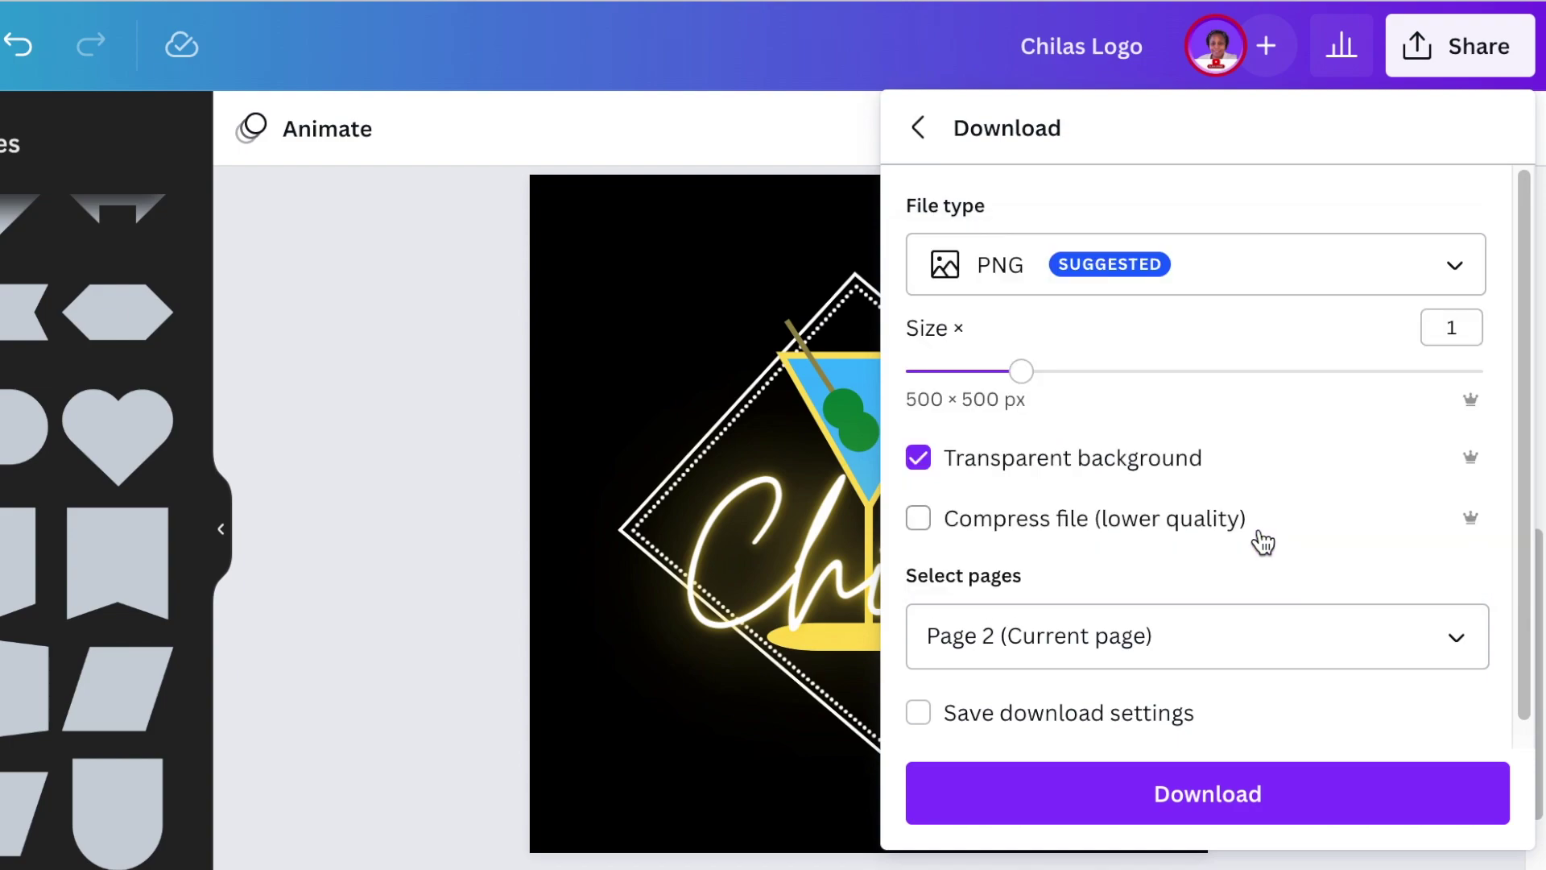
scroll(1260, 543, "down", 1)
left_click(1244, 799)
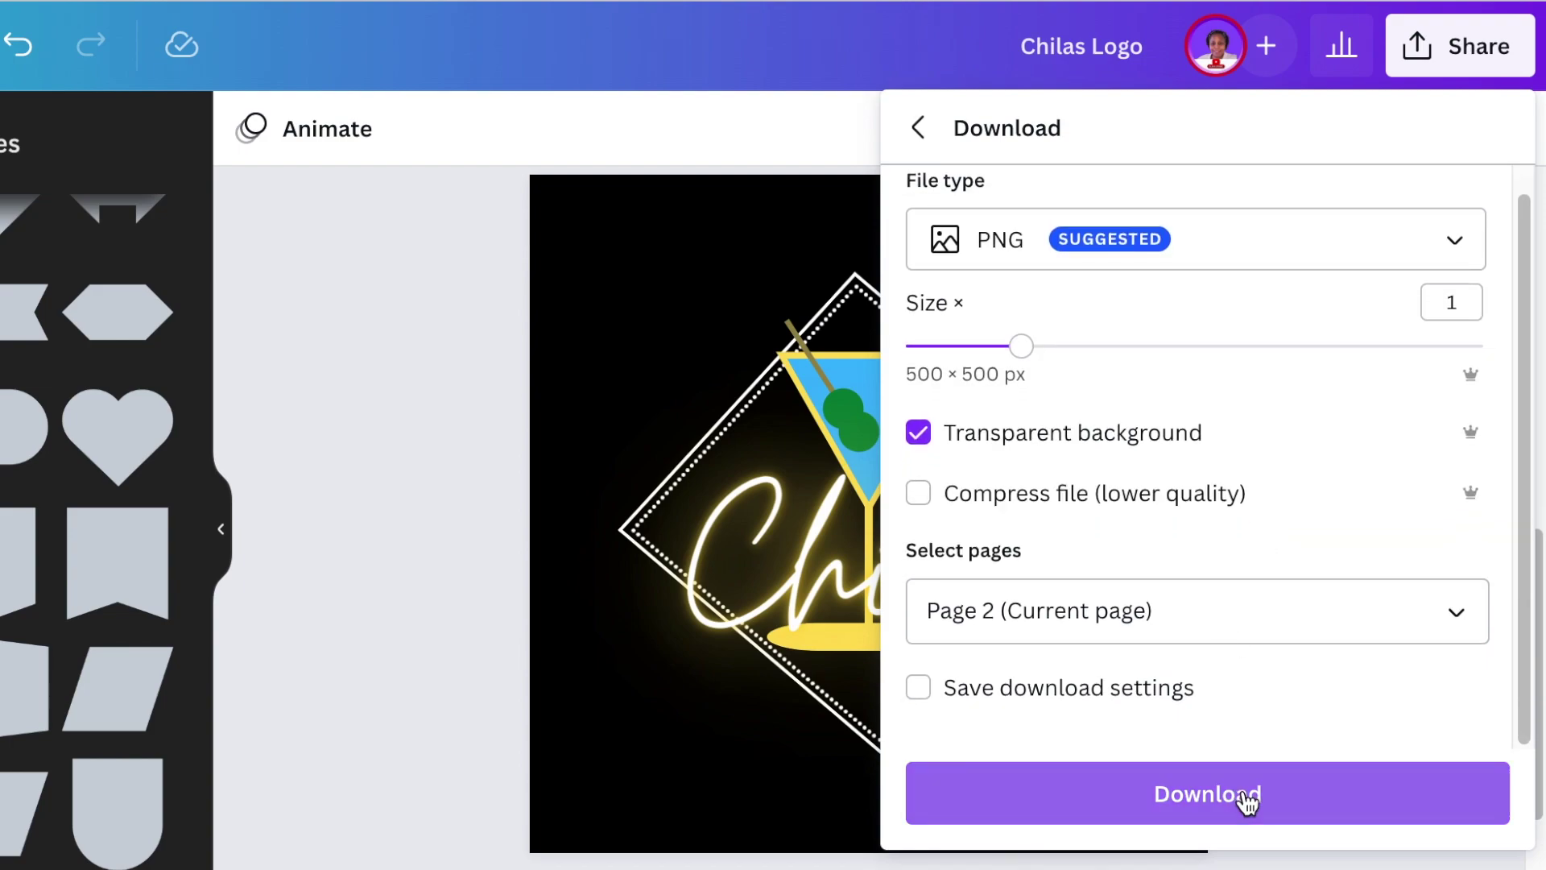
left_click(1226, 802)
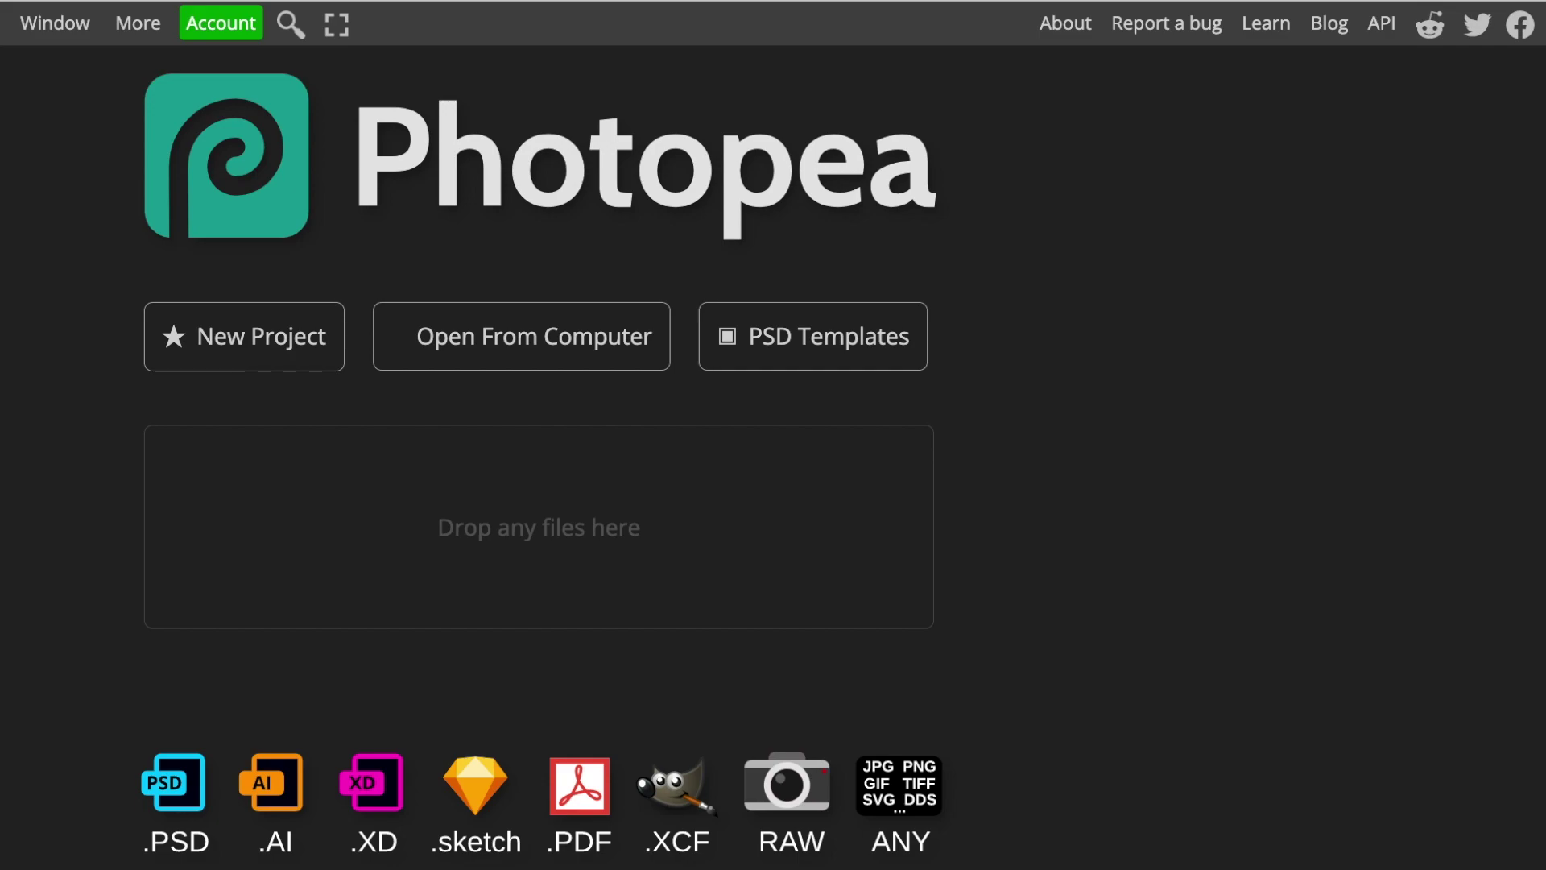
Step: In Photopea, find the "Logo Mockup on Office Glass" PSD template and open it
left_click(825, 341)
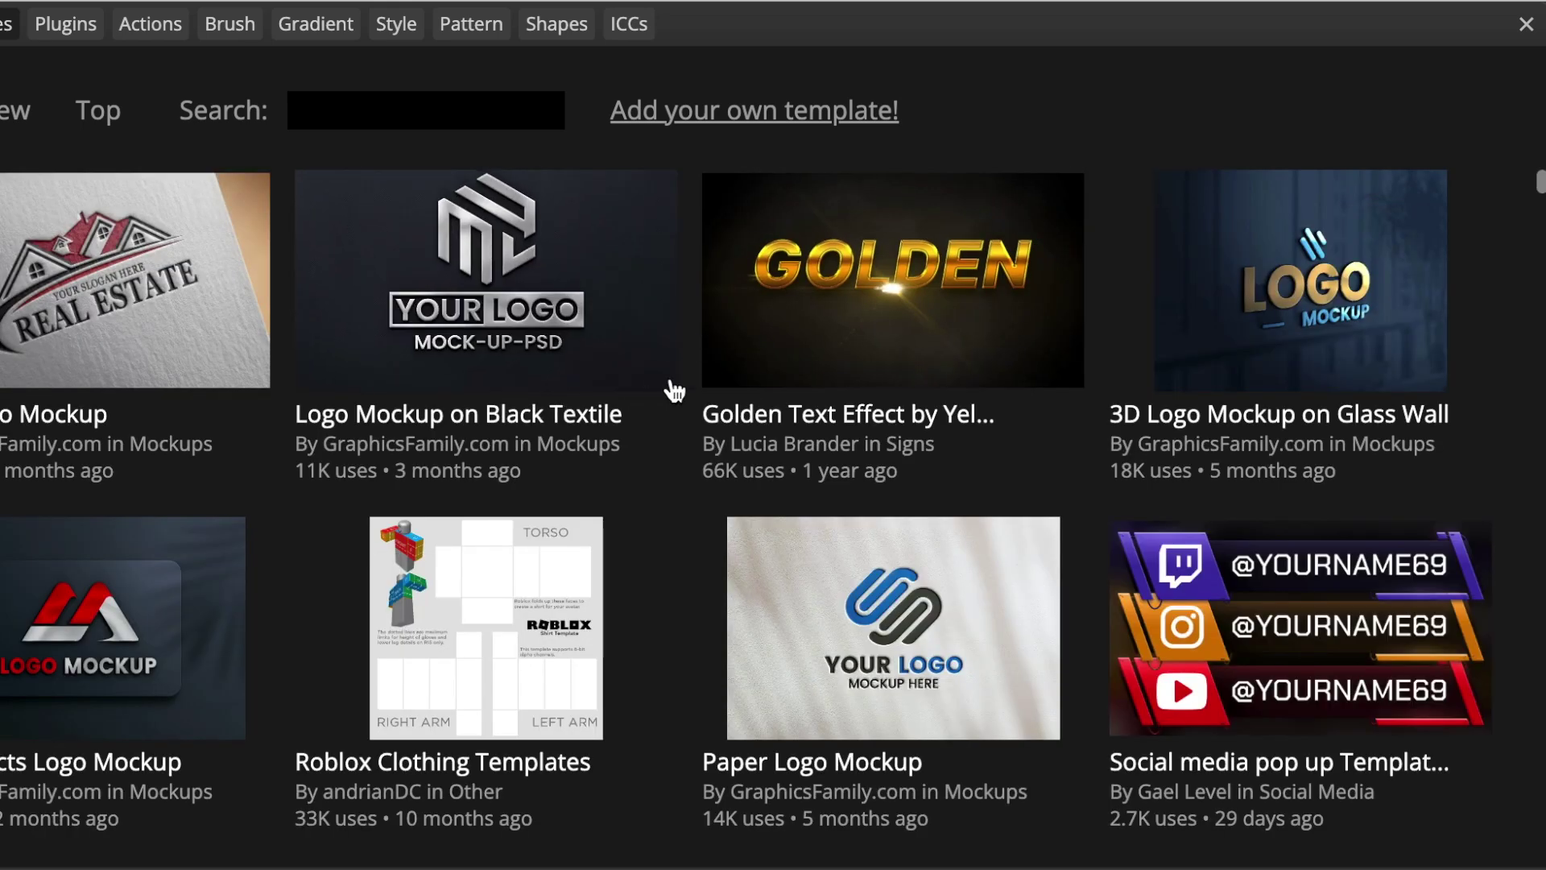
scroll(683, 411, "down", 4)
scroll(659, 425, "down", 6)
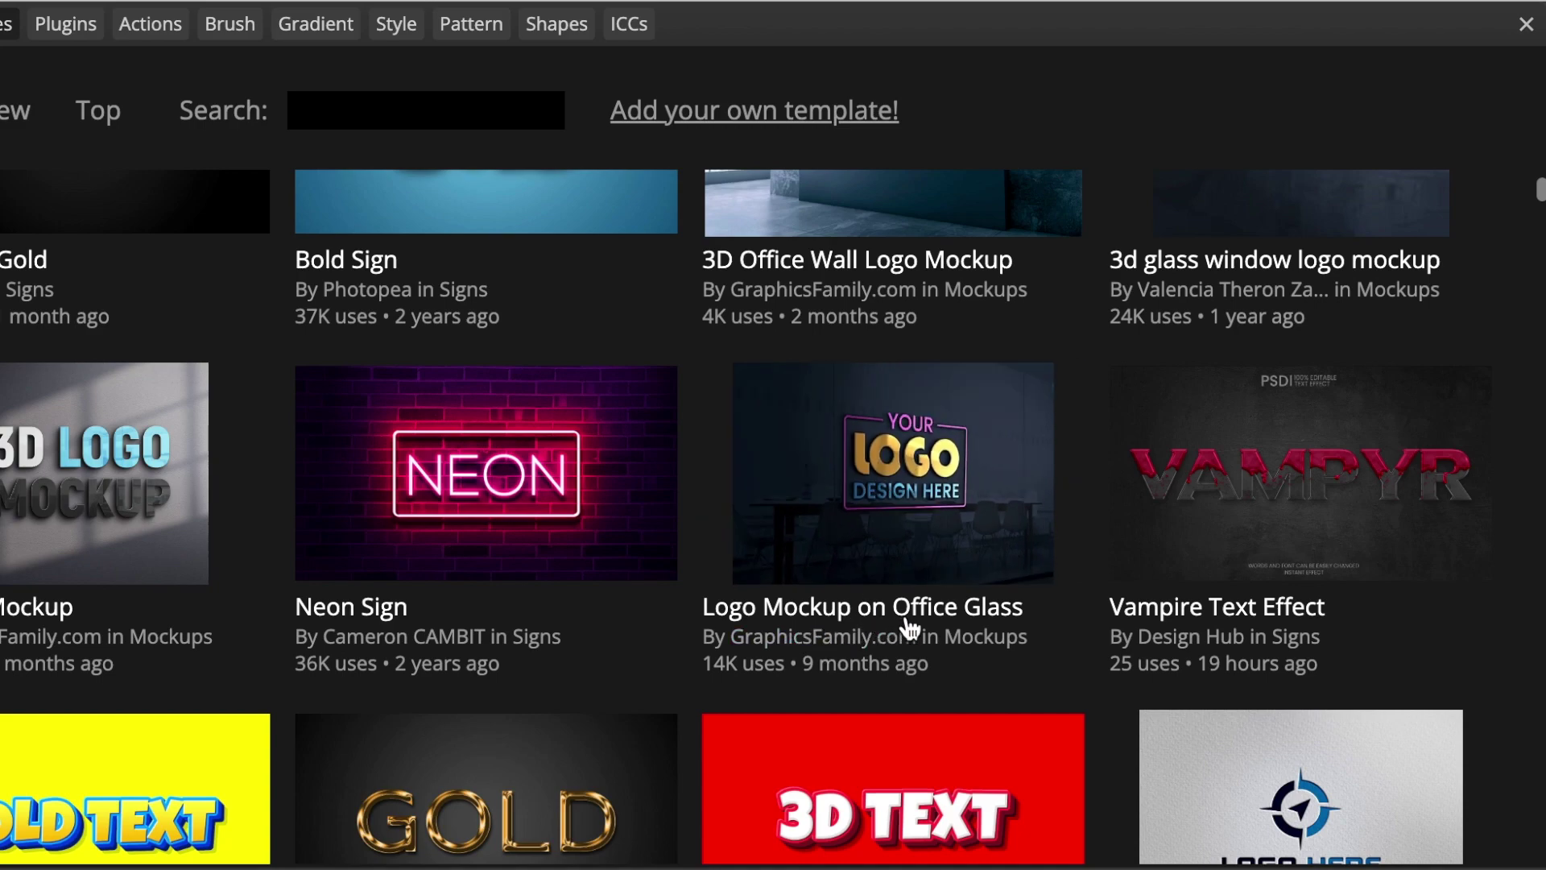
double_click(890, 407)
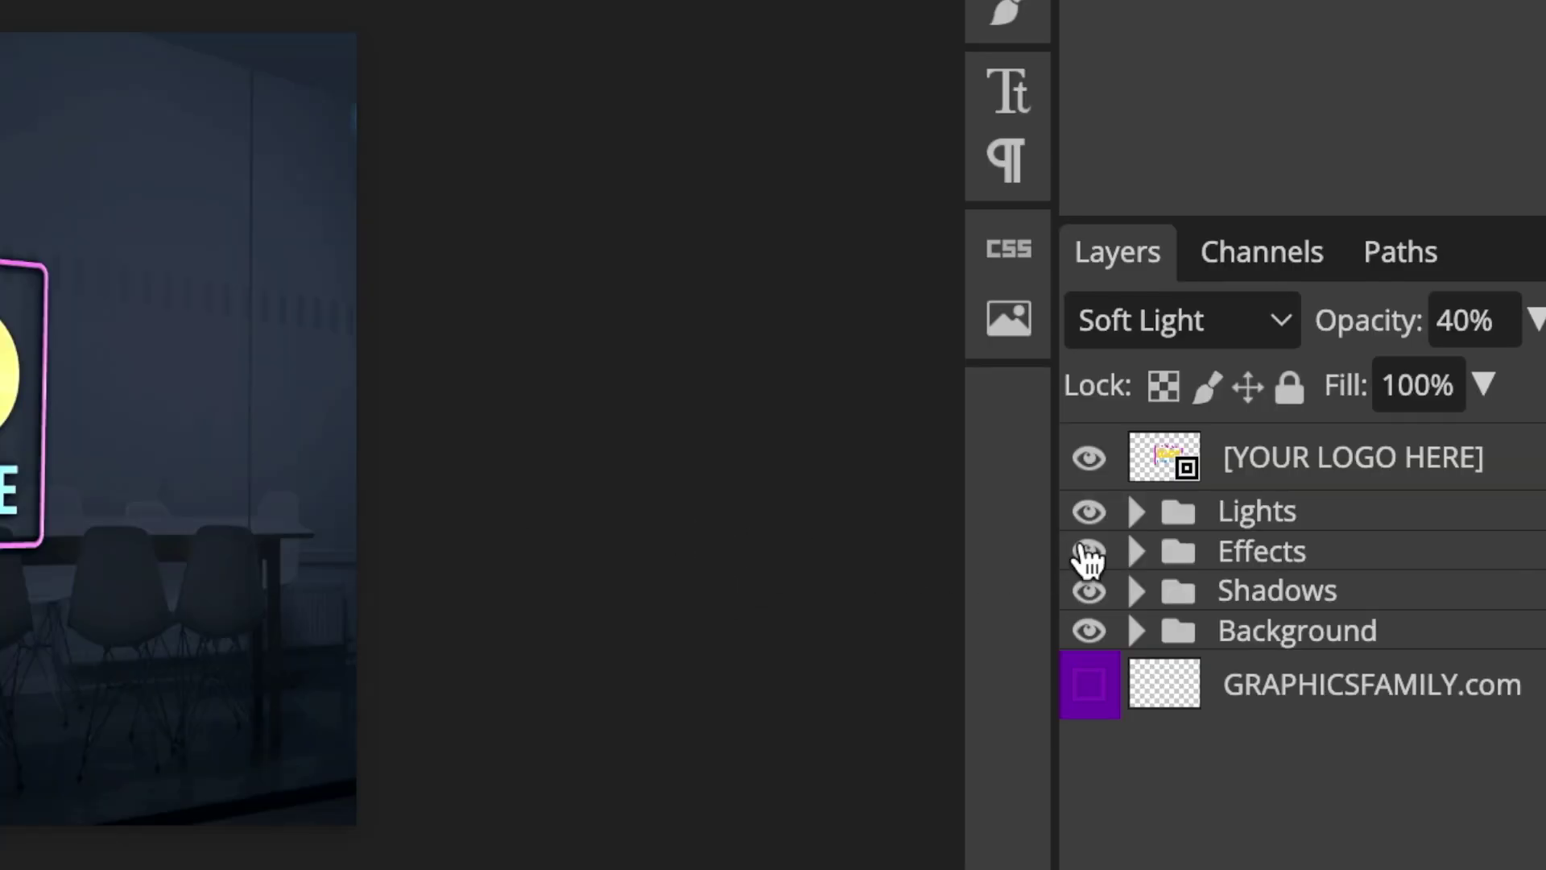
Step: Open the [YOUR LOGO HERE] smart object's contents and hide the placeholder logo group "Group 3 copy"
double_click(1153, 478)
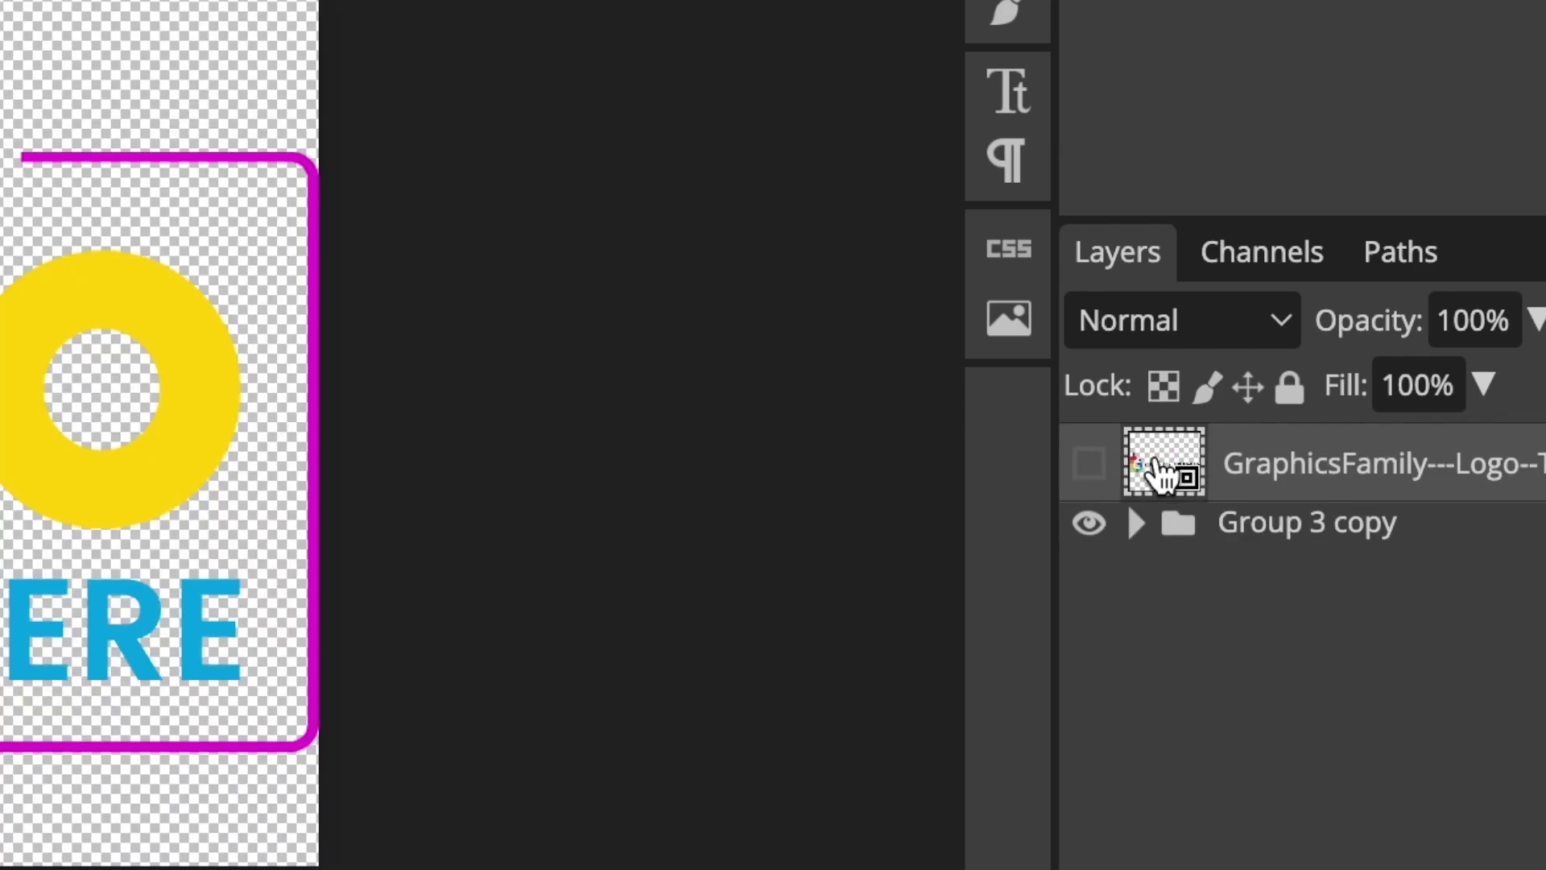
left_click(1089, 524)
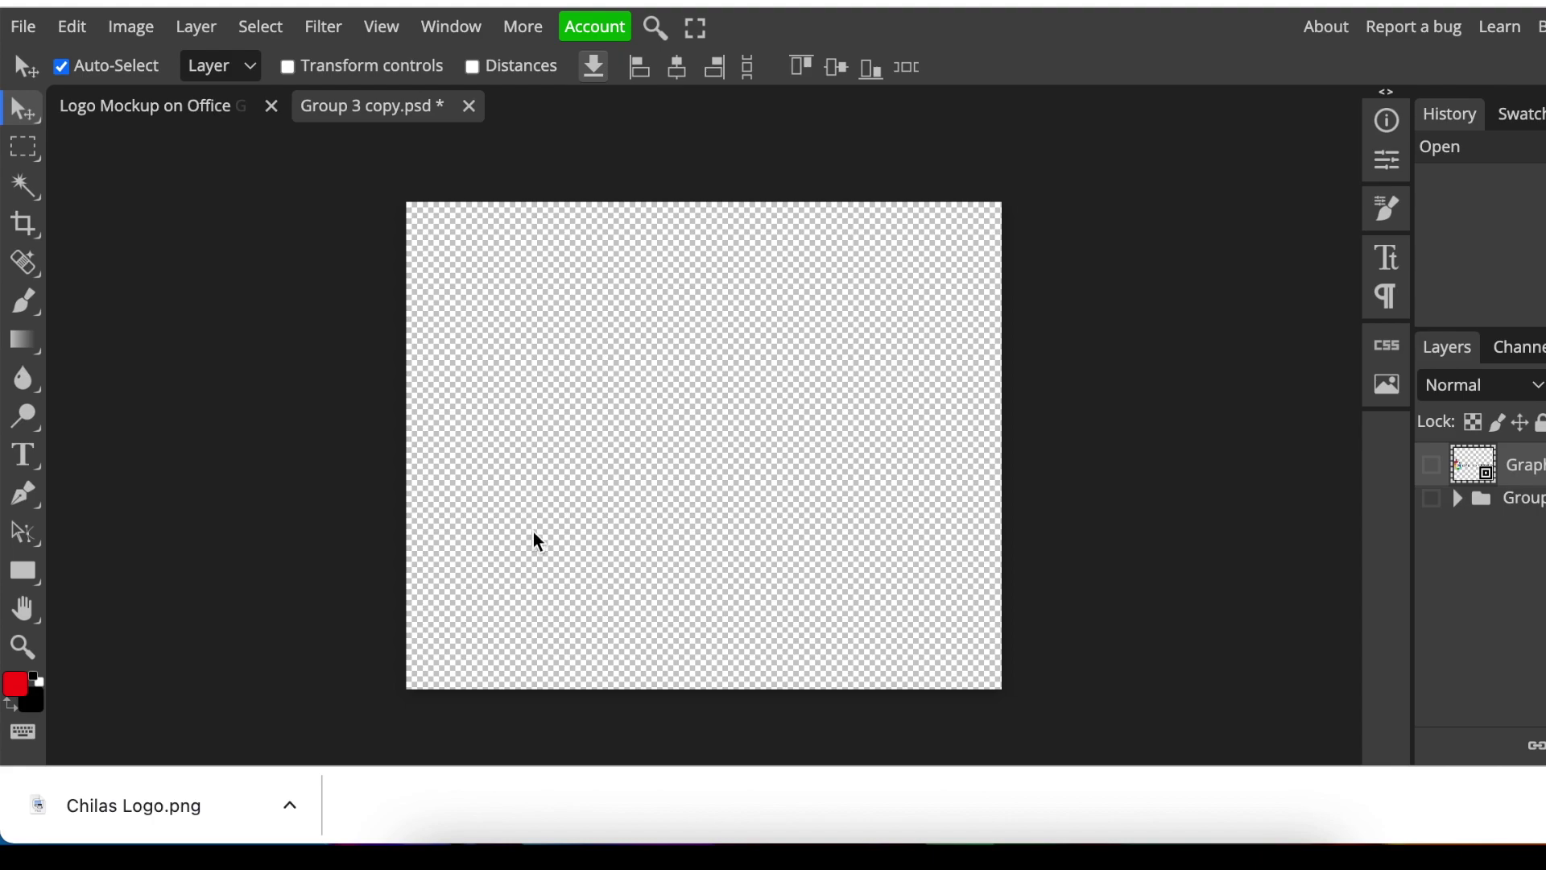
Step: Place Chilas Logo.png in the smart object at 179.60% scale, centred at about X 437 px, Y 367 px
left_click_drag(150, 804, 542, 680)
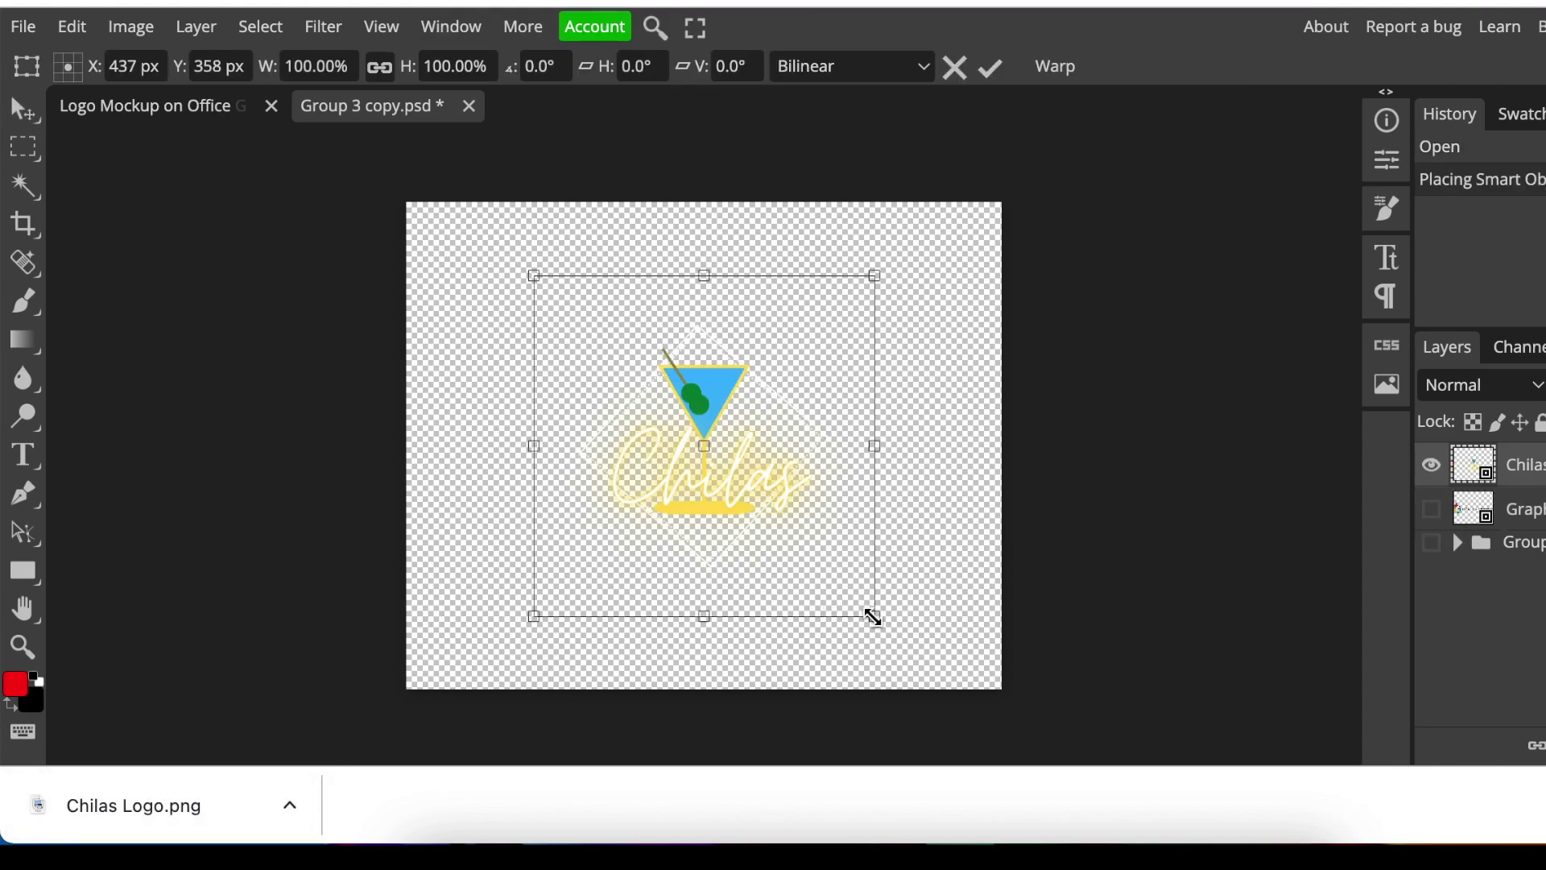
left_click_drag(873, 614, 1148, 766)
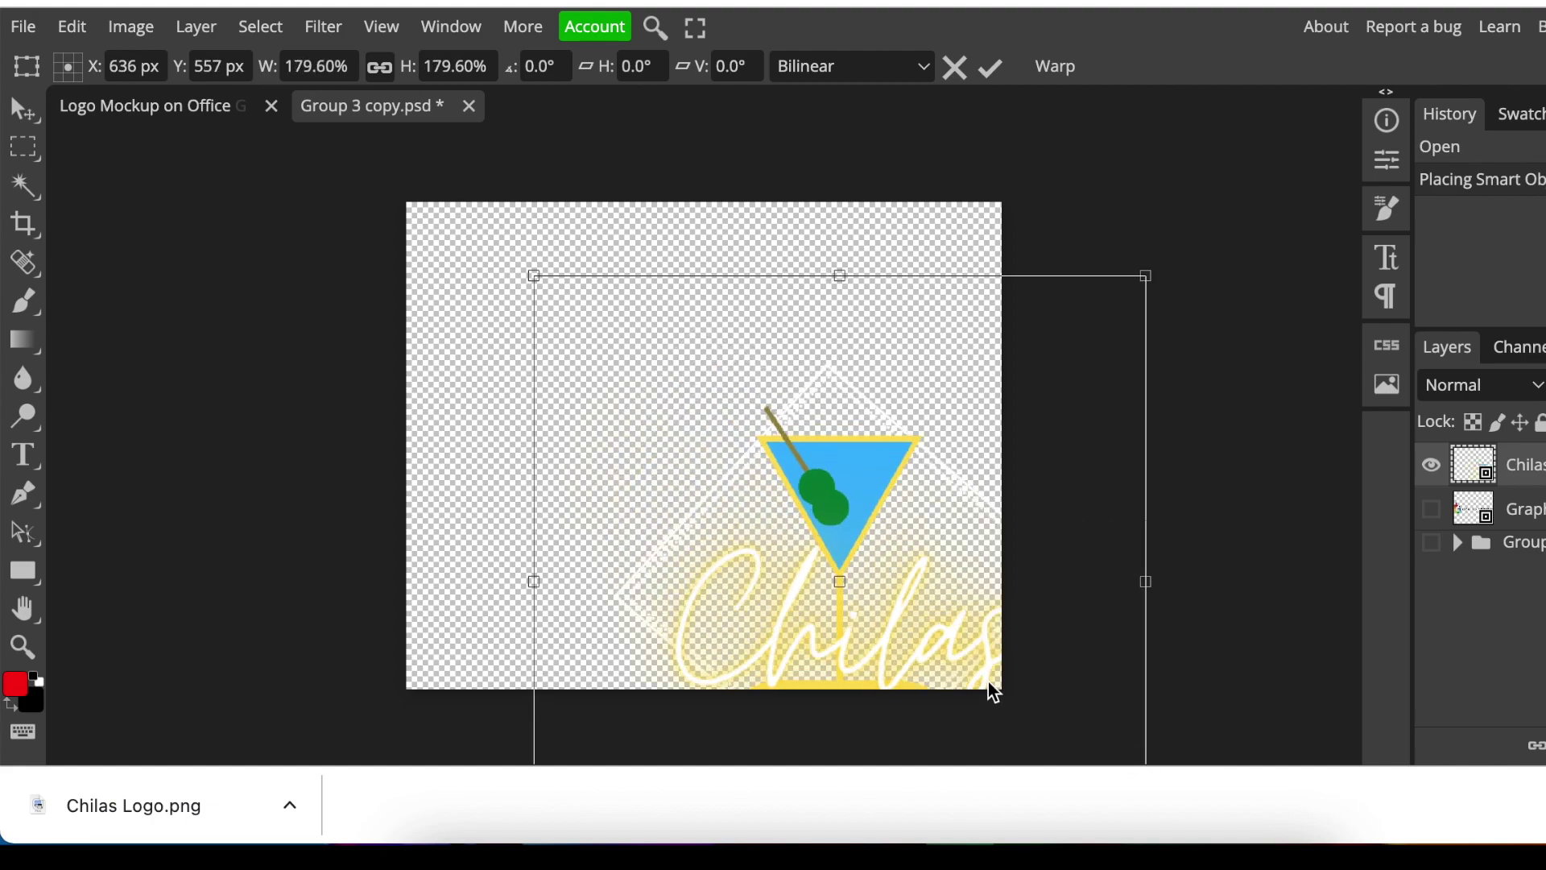
left_click_drag(974, 660, 845, 549)
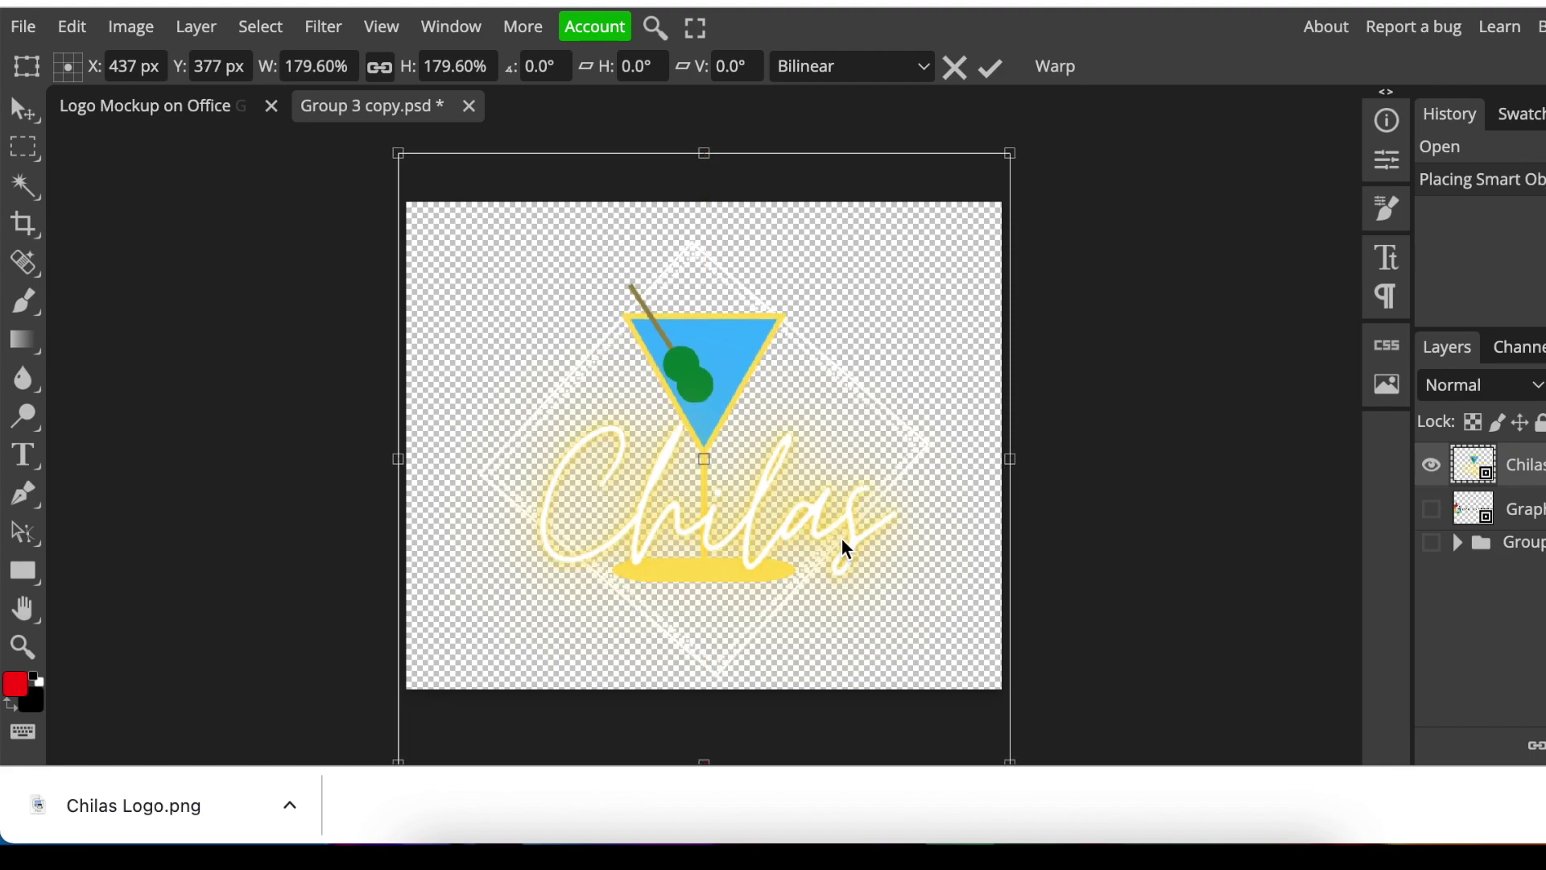
left_click_drag(846, 549, 844, 541)
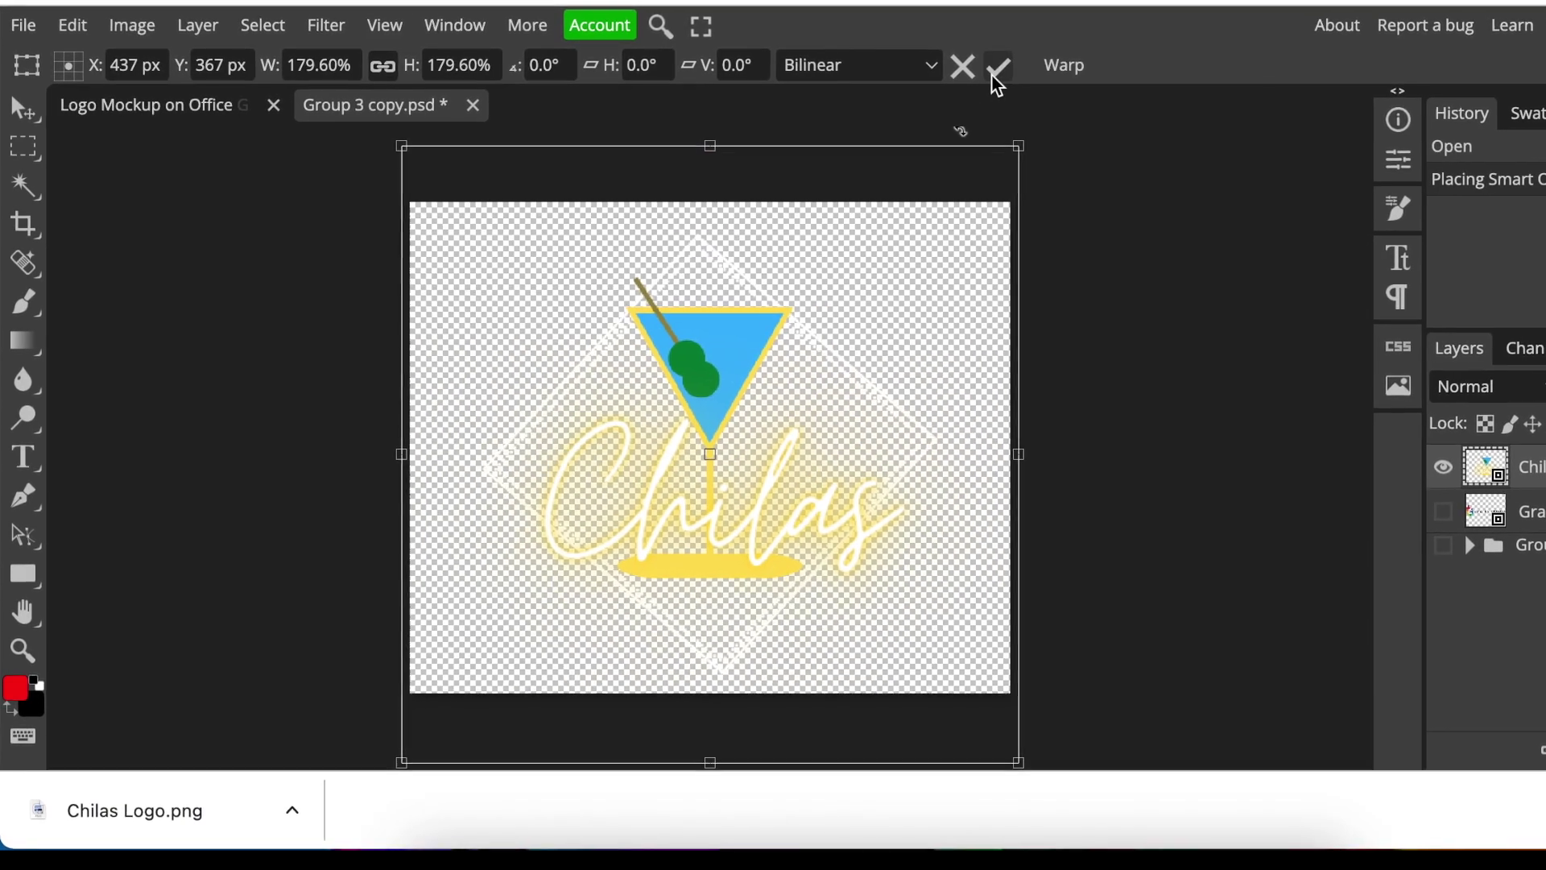
left_click(999, 71)
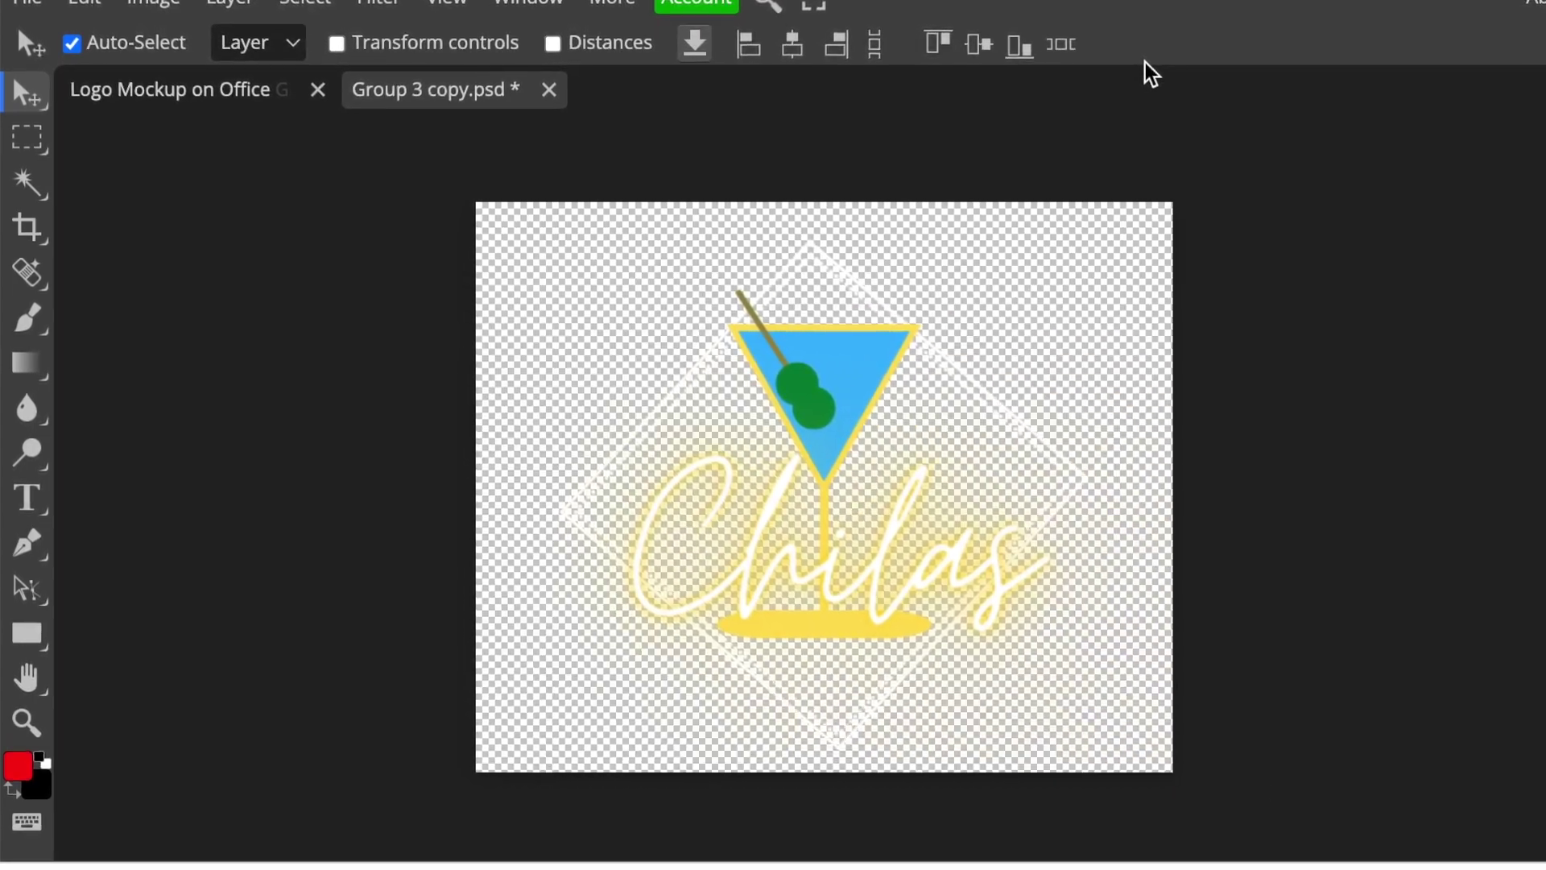
Step: Save the edited smart object and return to the office glass mockup document
key("ctrl+s")
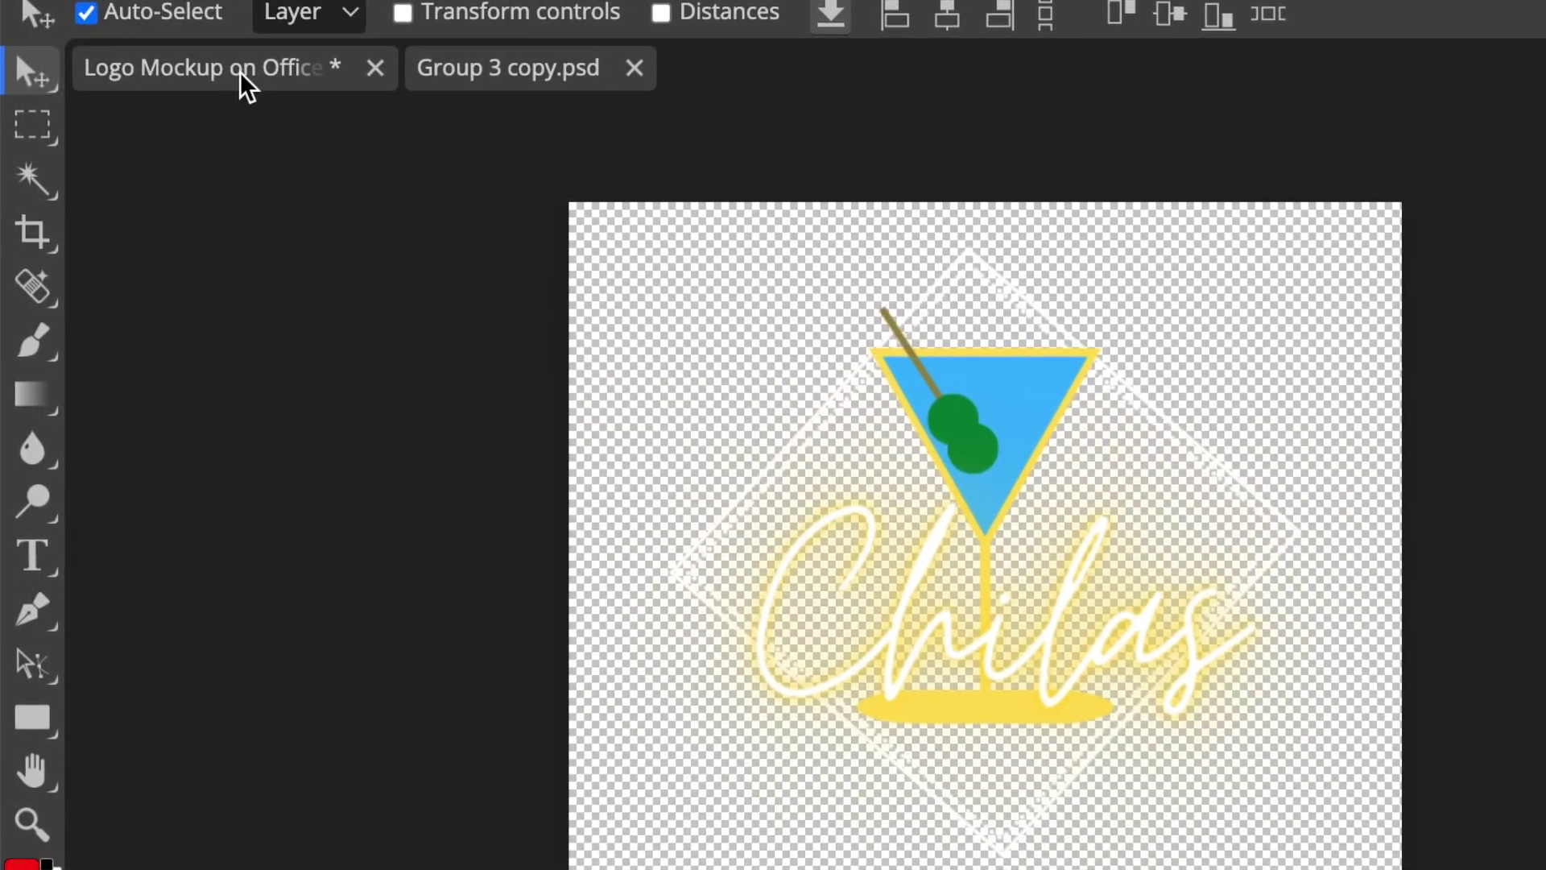
left_click(245, 82)
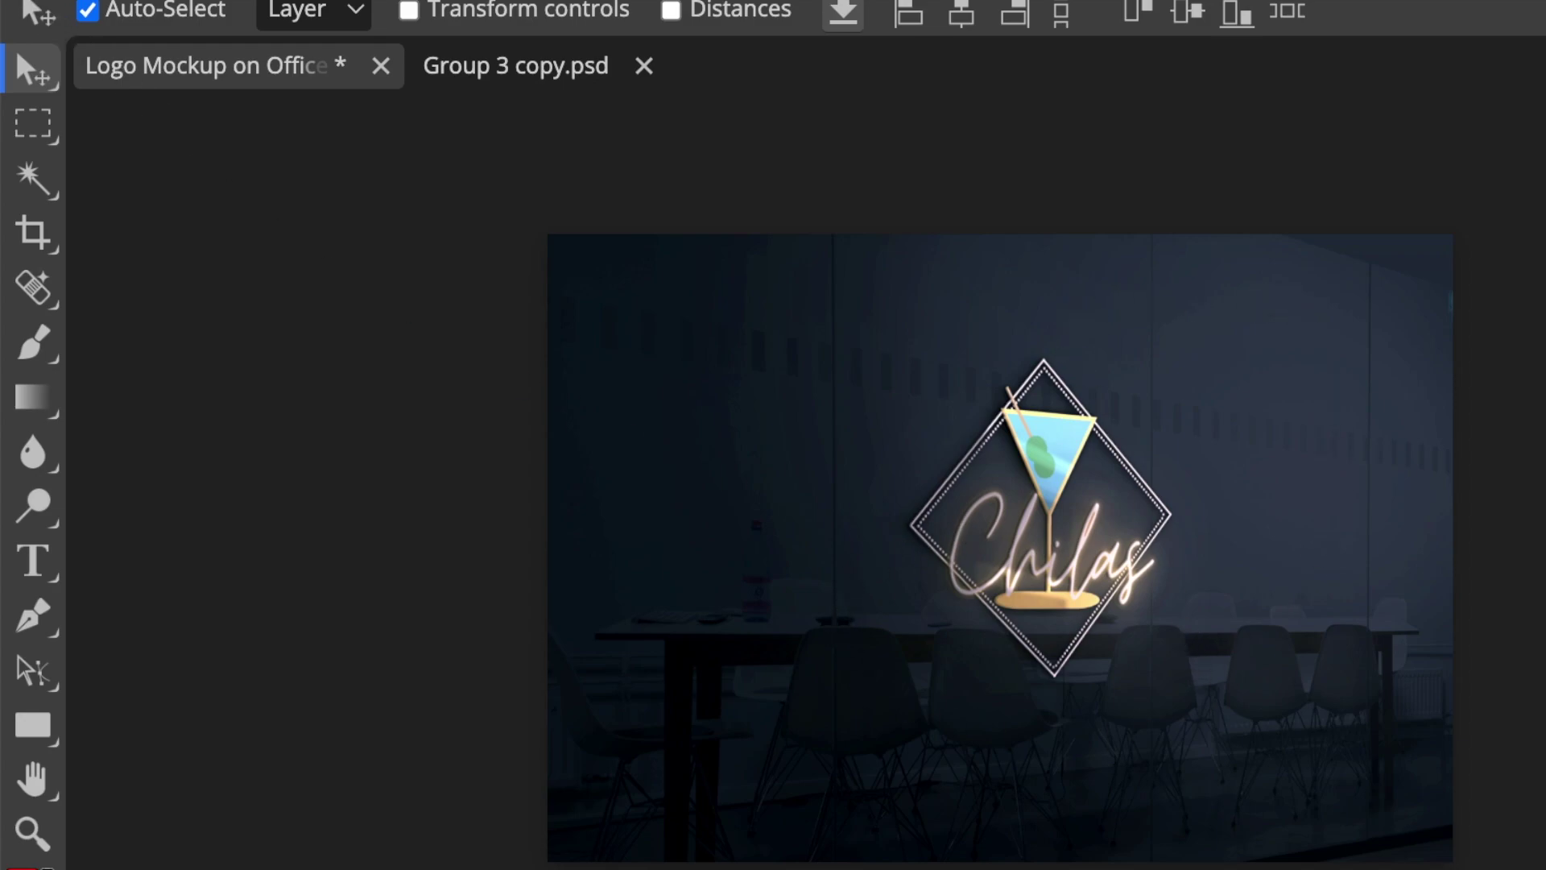
Step: Export the finished mockup as a PNG at 1404 × 973 px and 100% quality
left_click(37, 0)
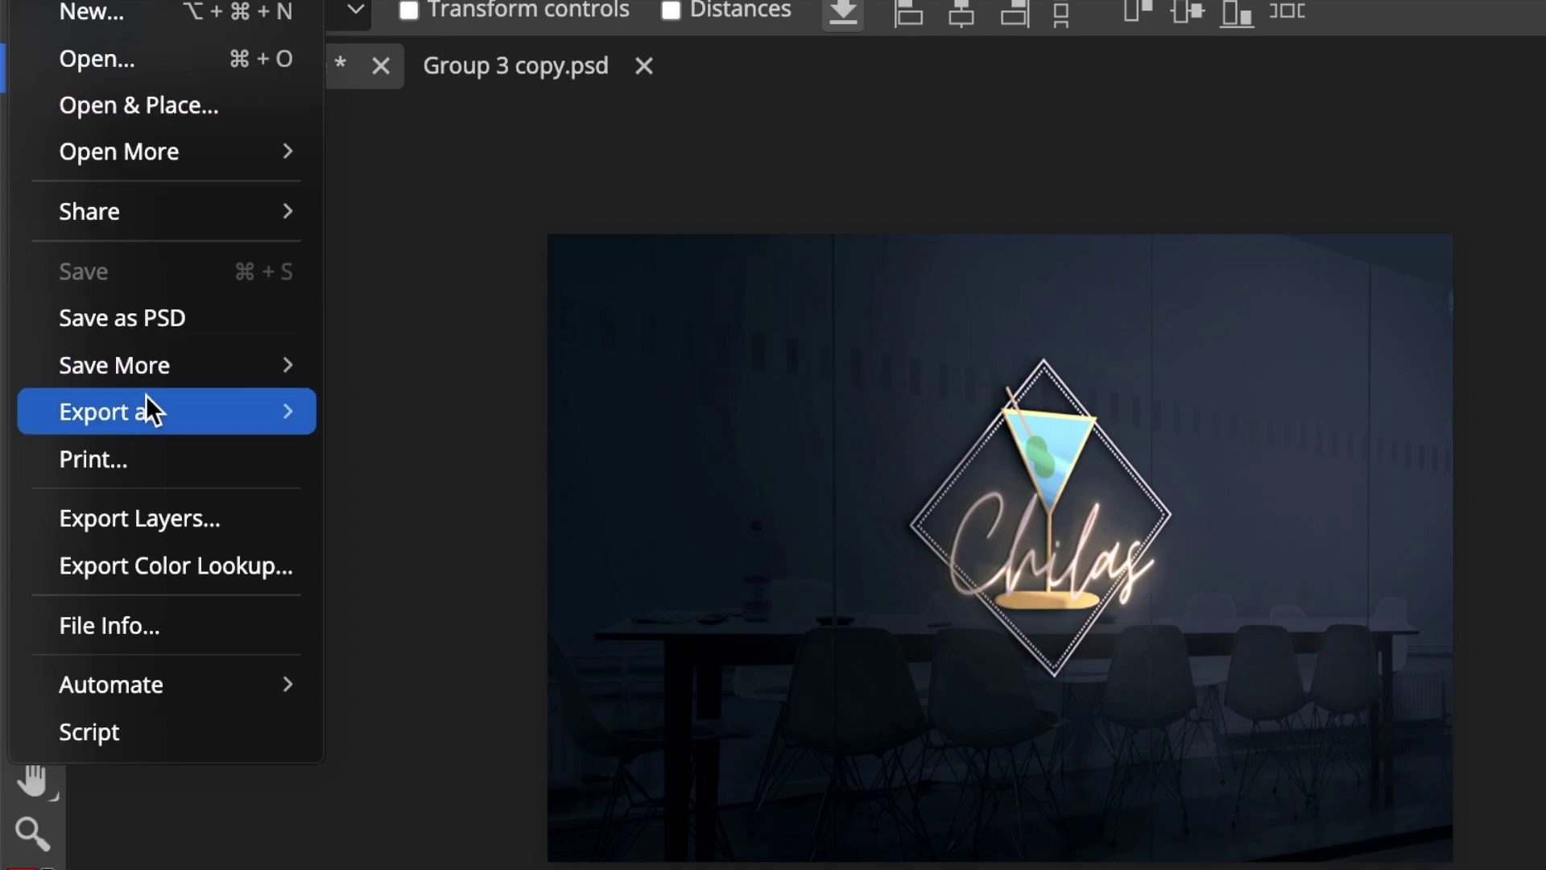
mouse_move(147, 412)
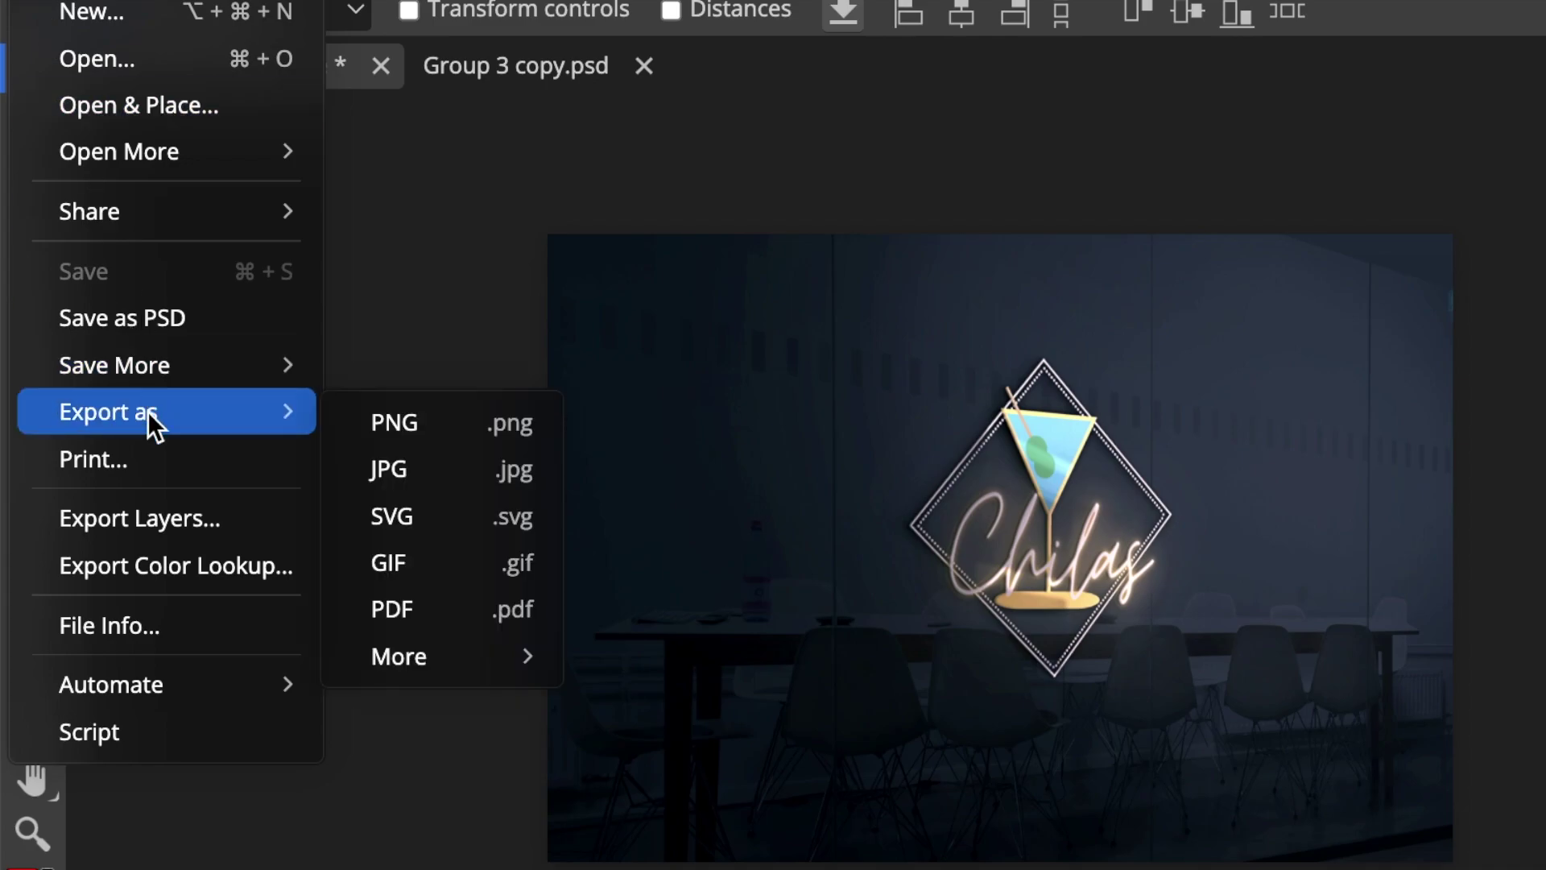
left_click(399, 423)
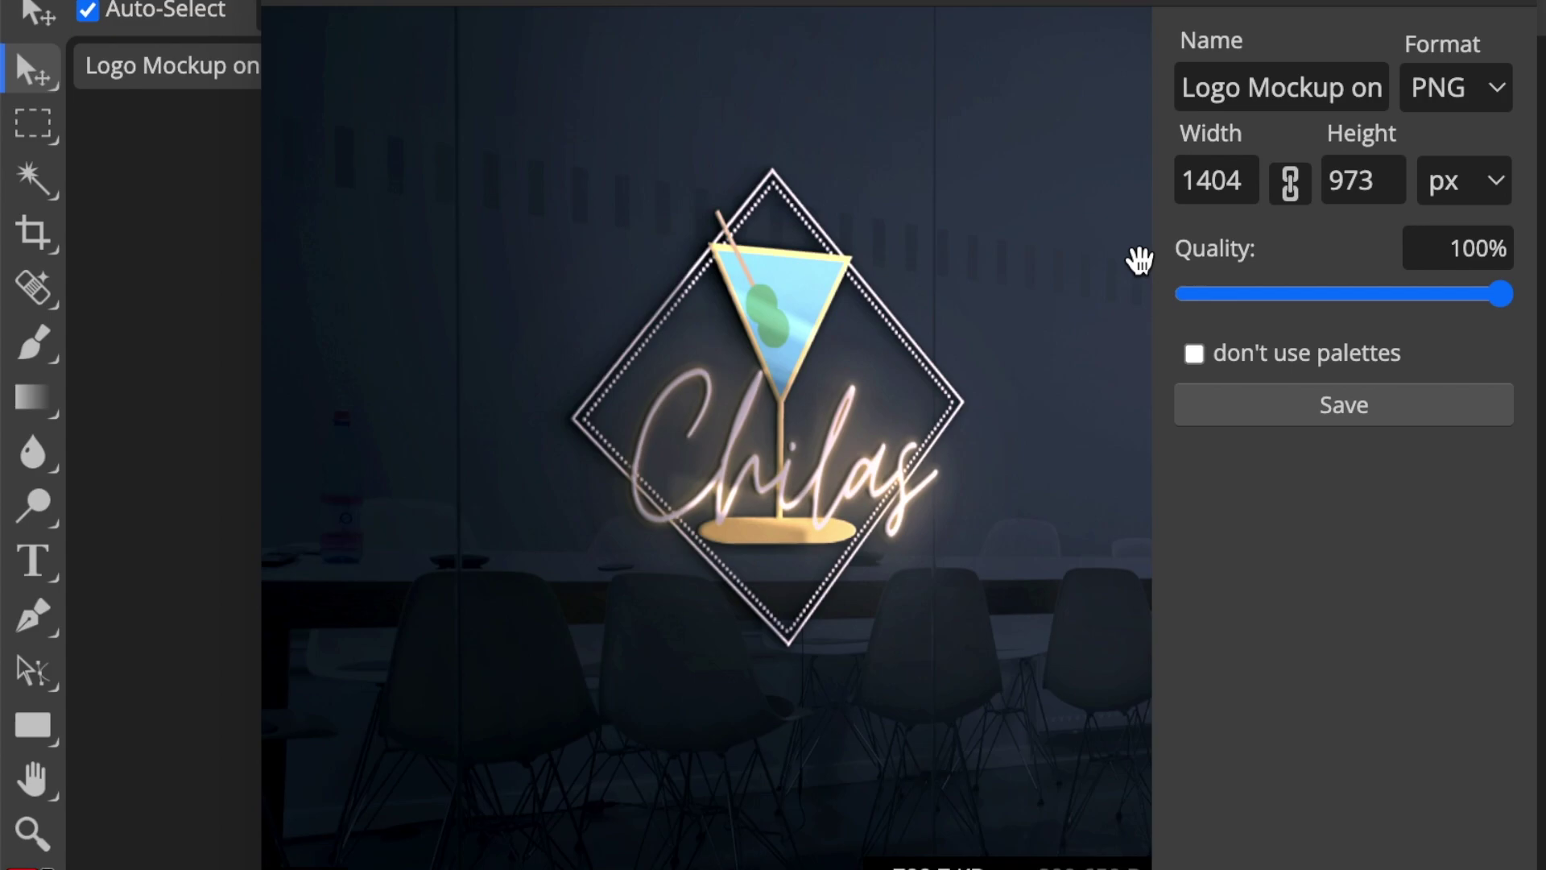
left_click(1370, 405)
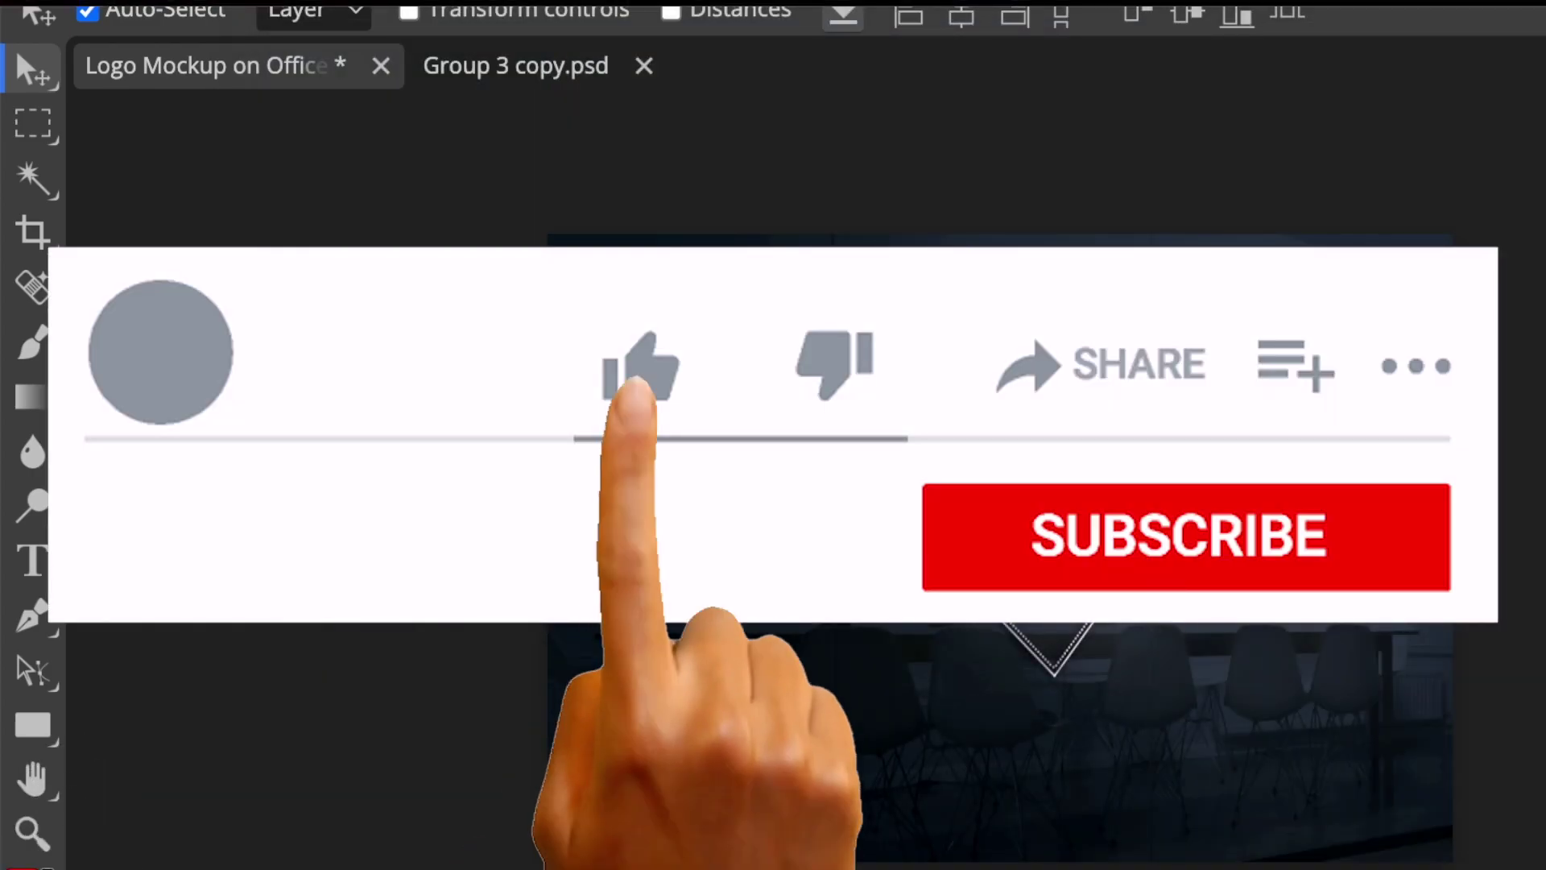